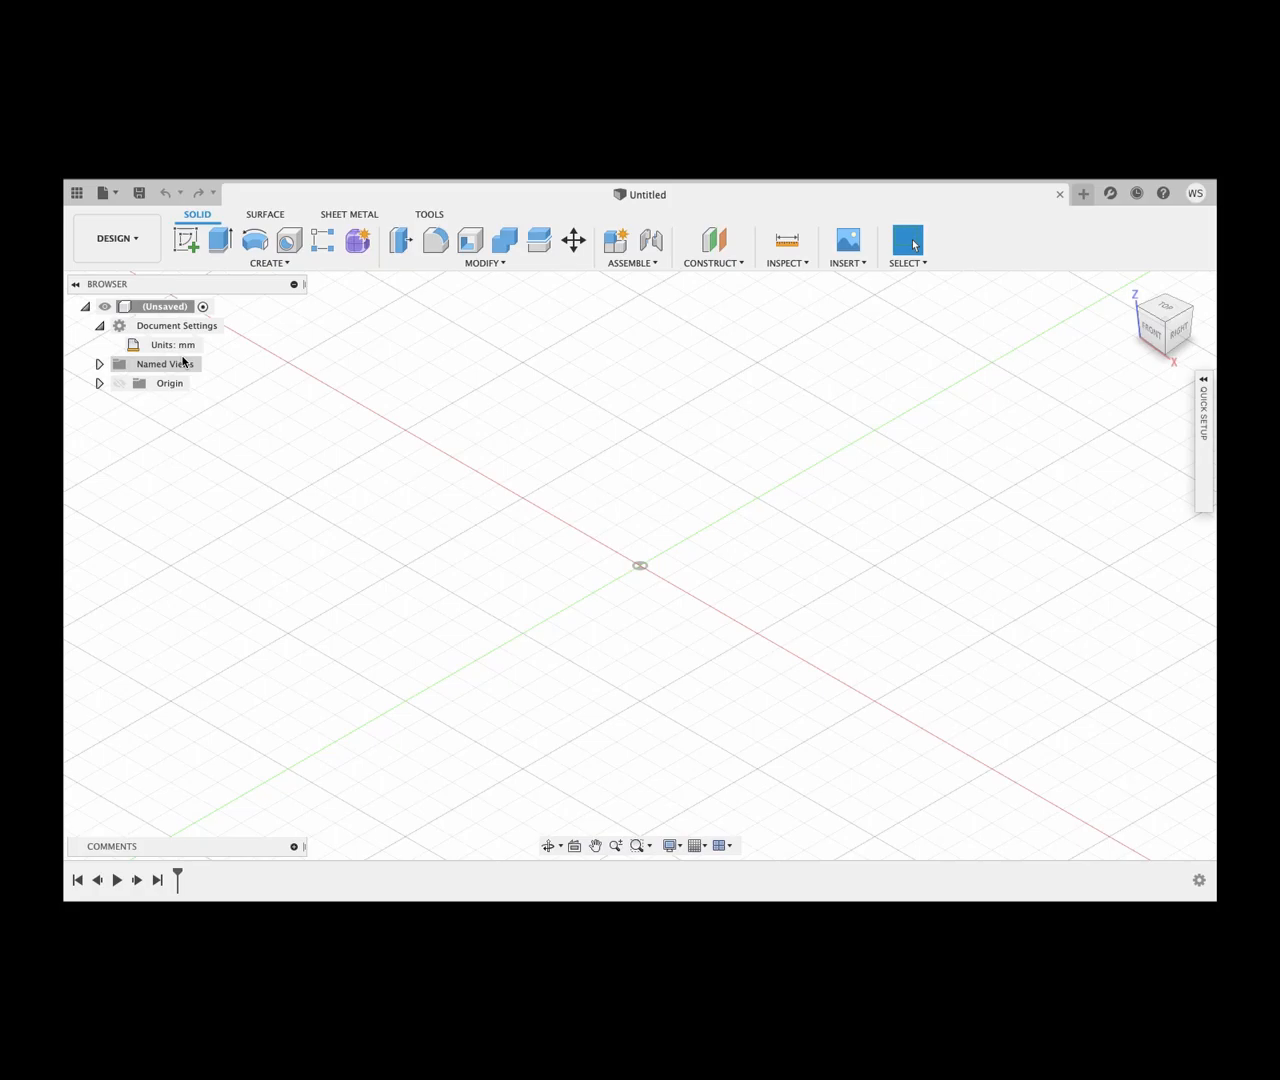
left_click(100, 383)
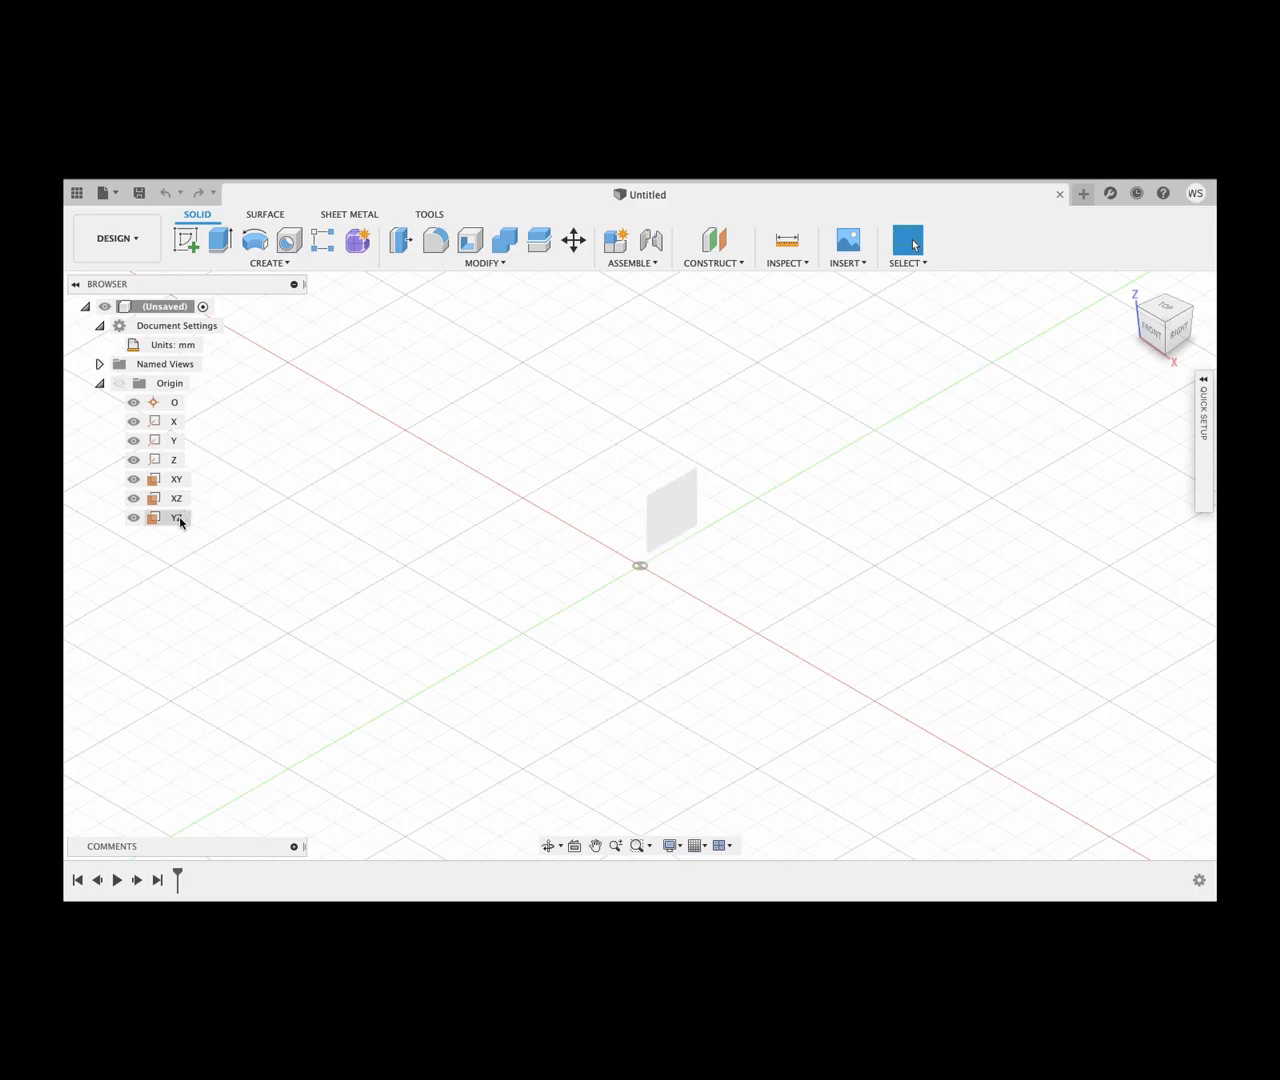
left_click(188, 241)
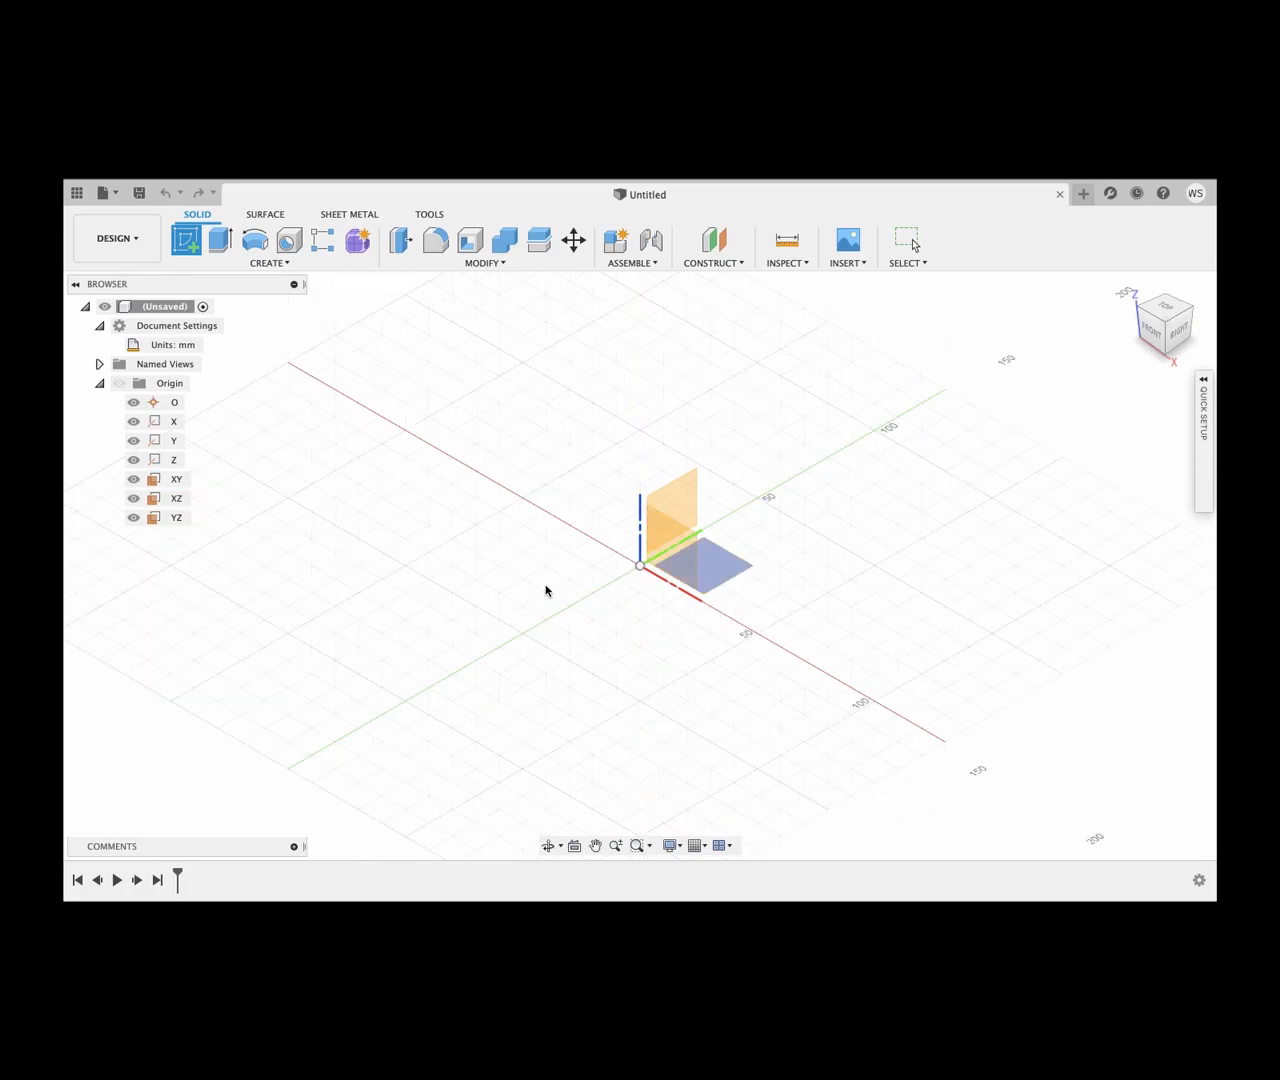
left_click(178, 482)
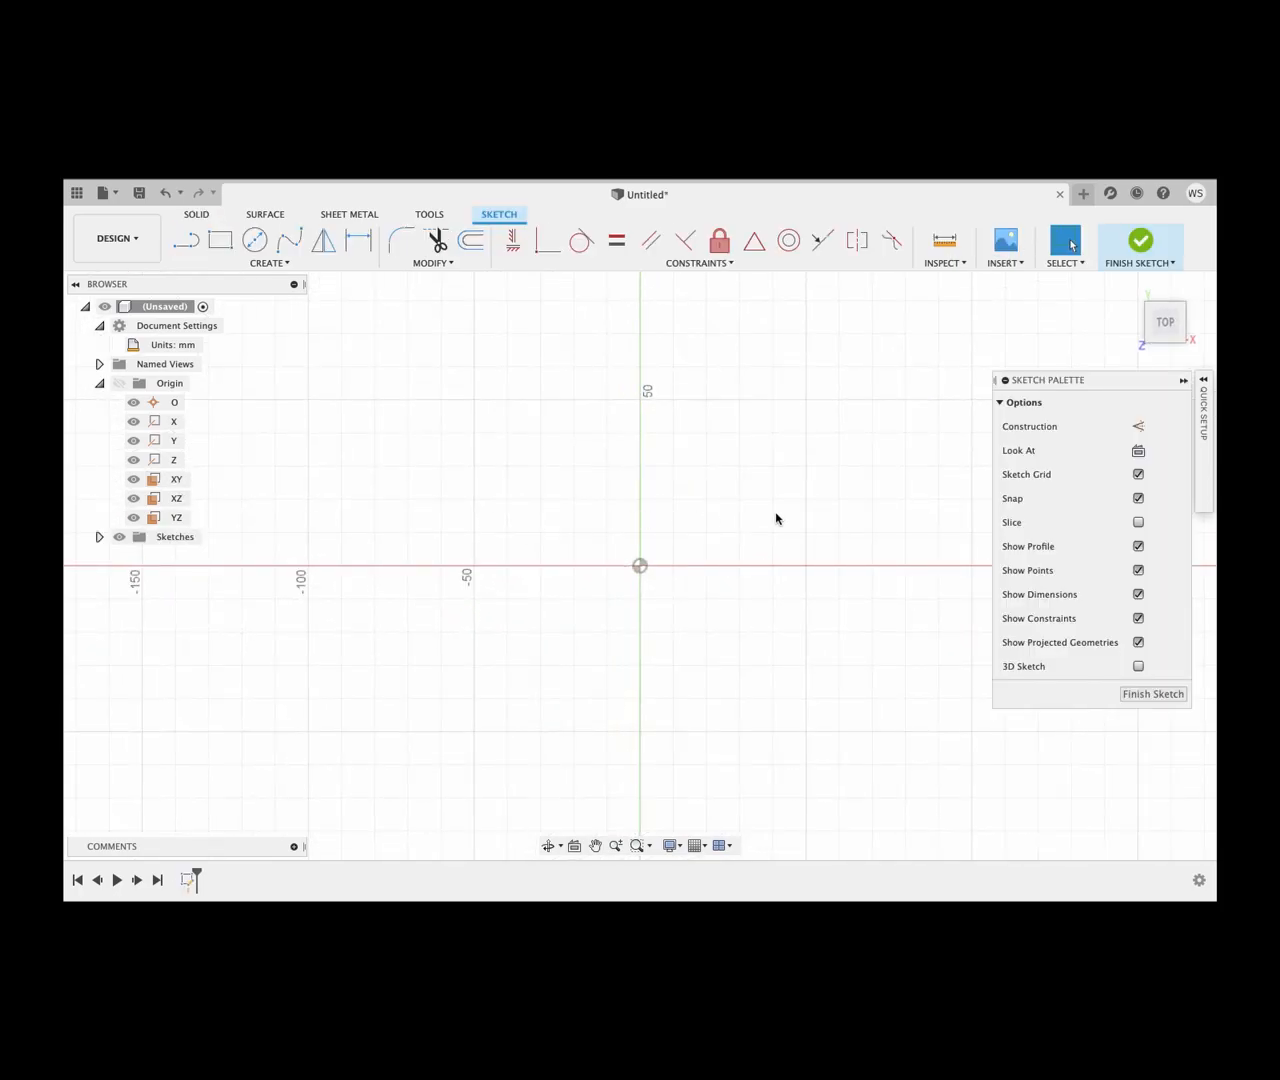
key("super+z")
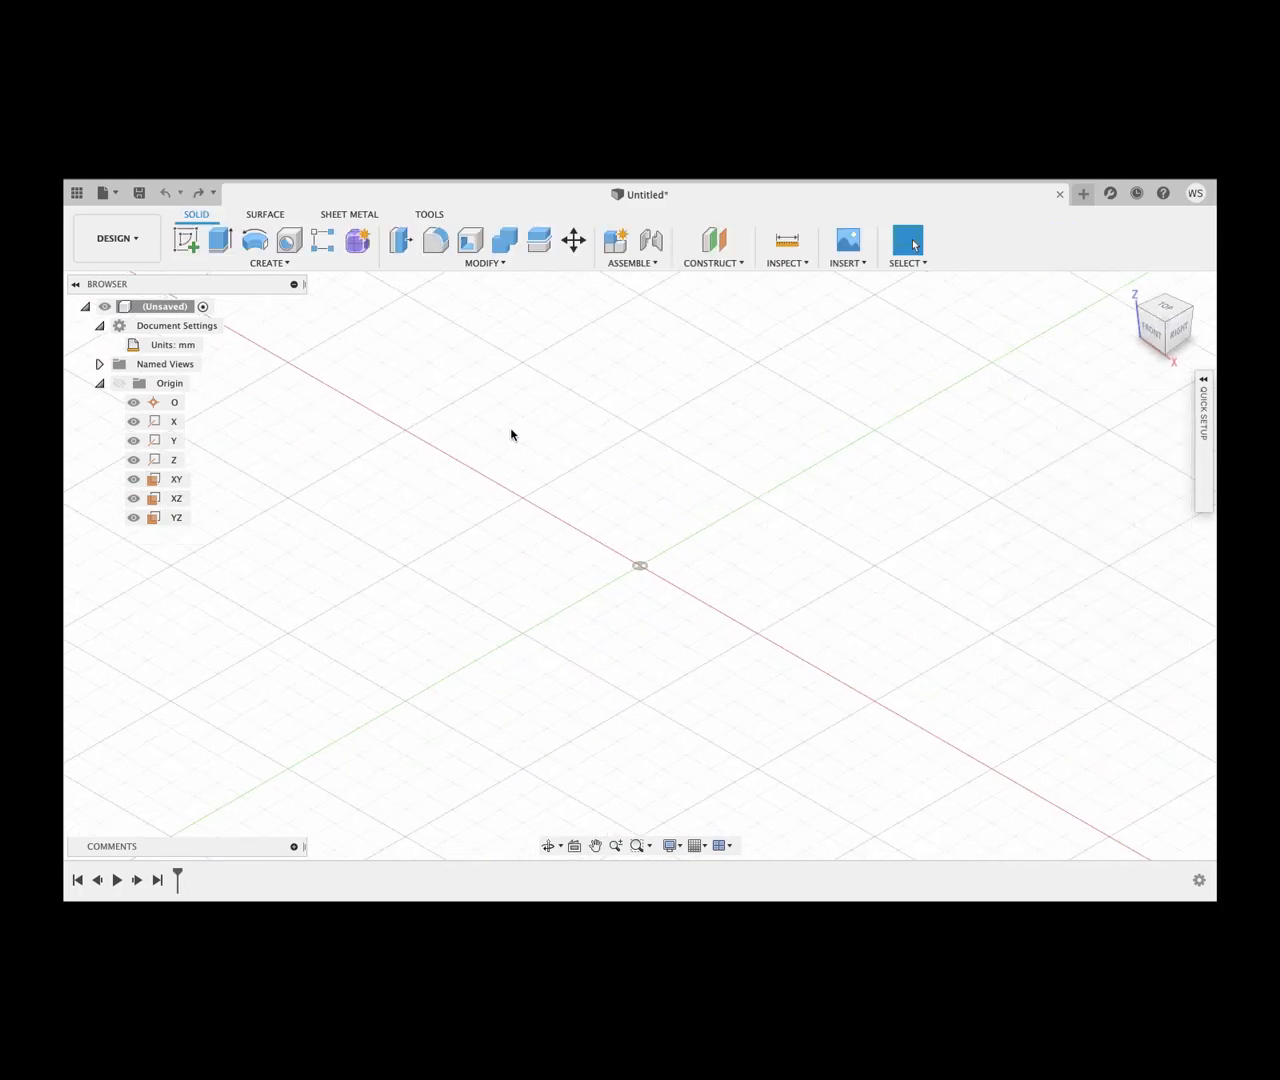
left_click(193, 249)
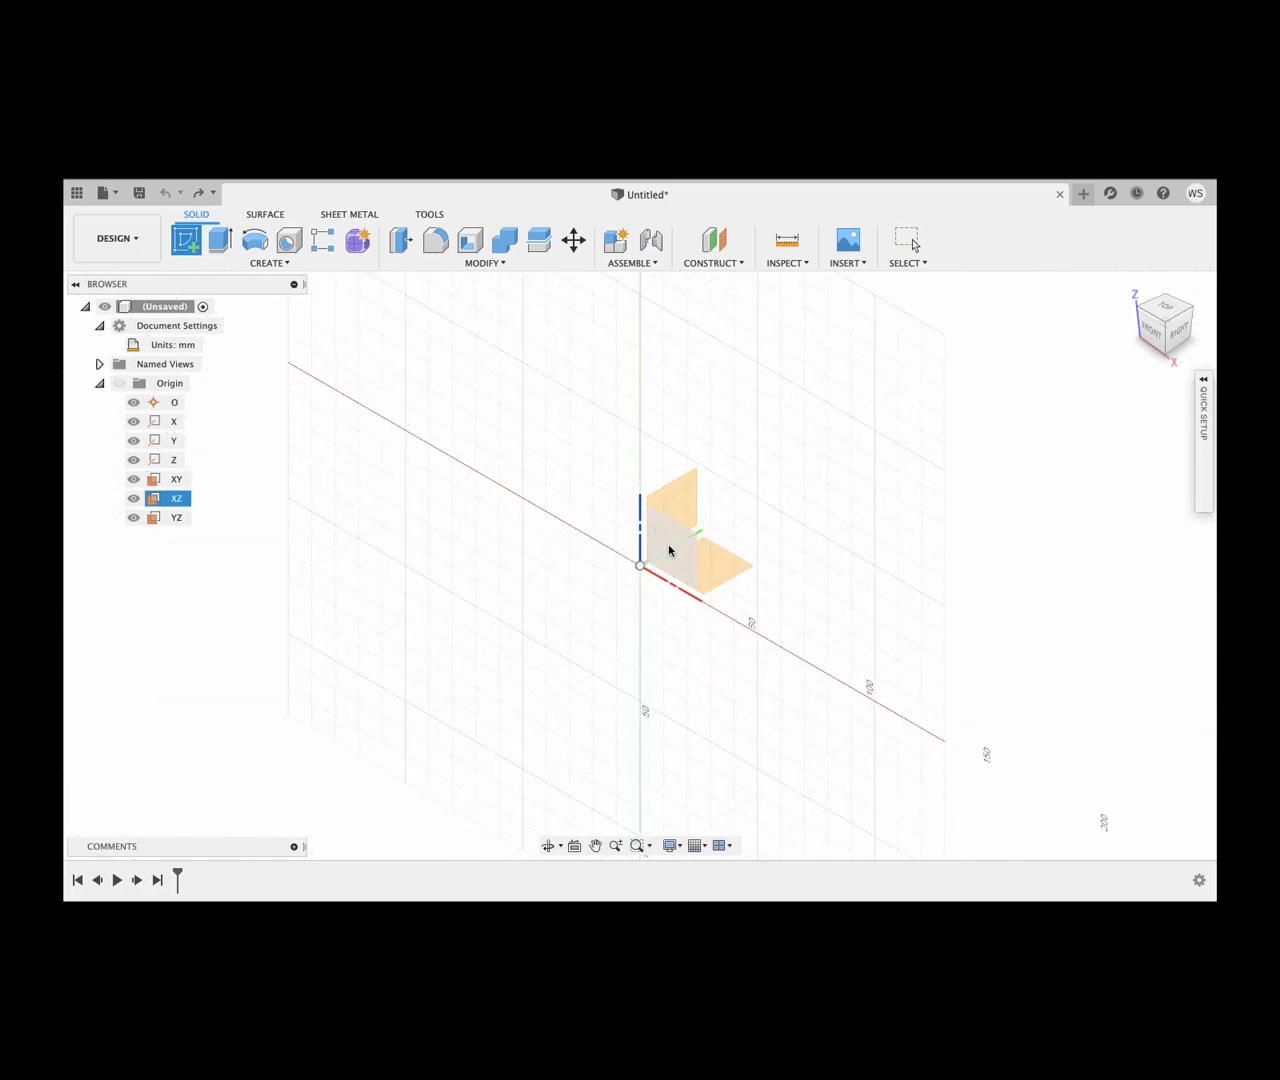
left_click(669, 550)
key("super+z")
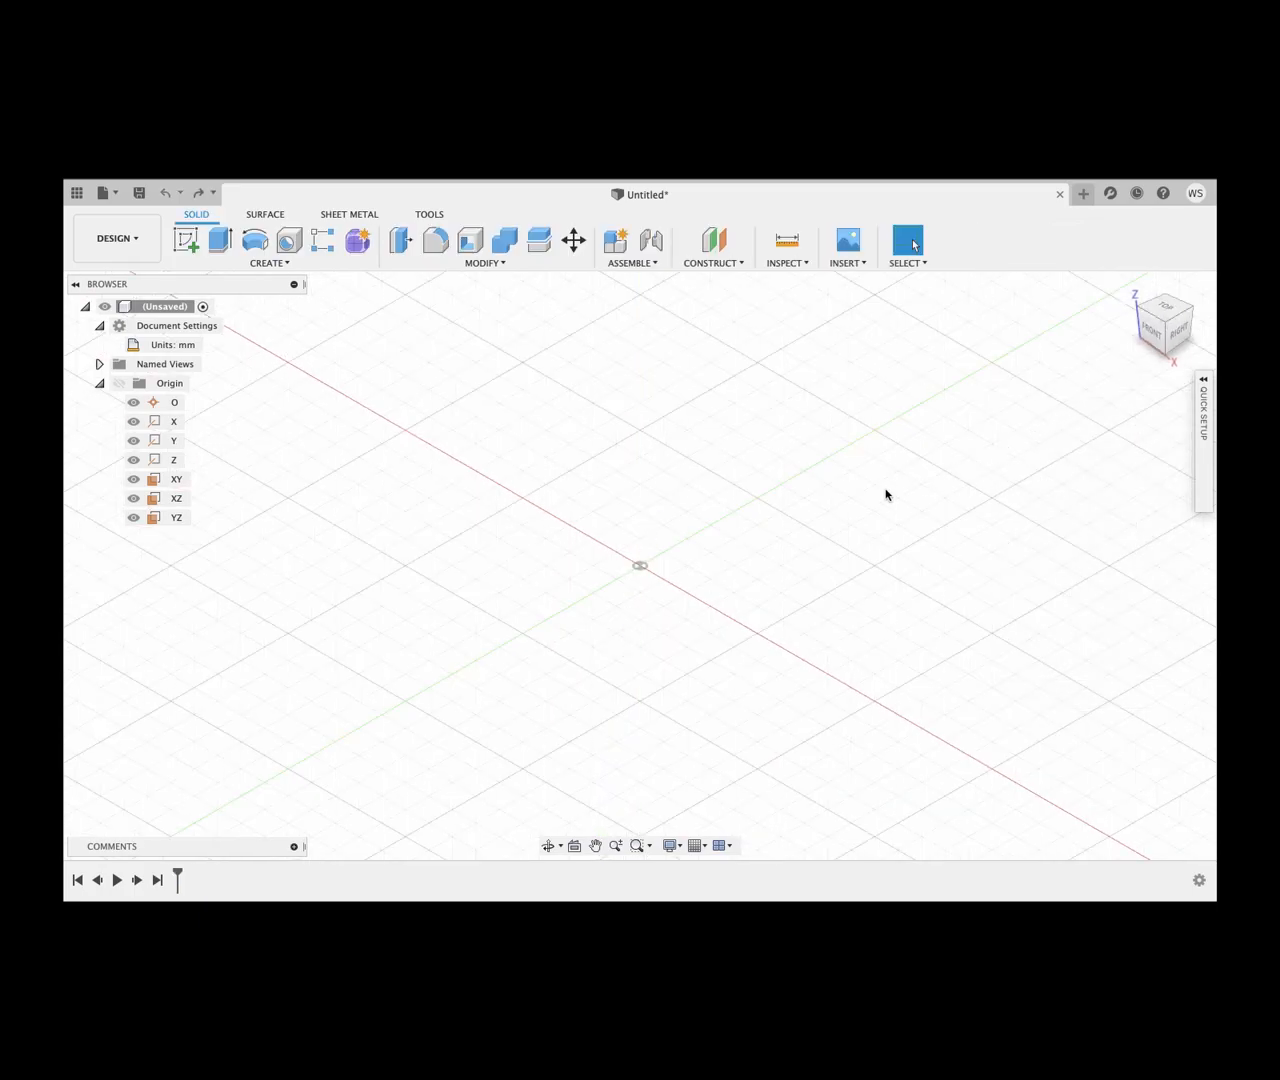
Step: Start a new sketch on the XY origin plane, viewed from the top
left_click(186, 240)
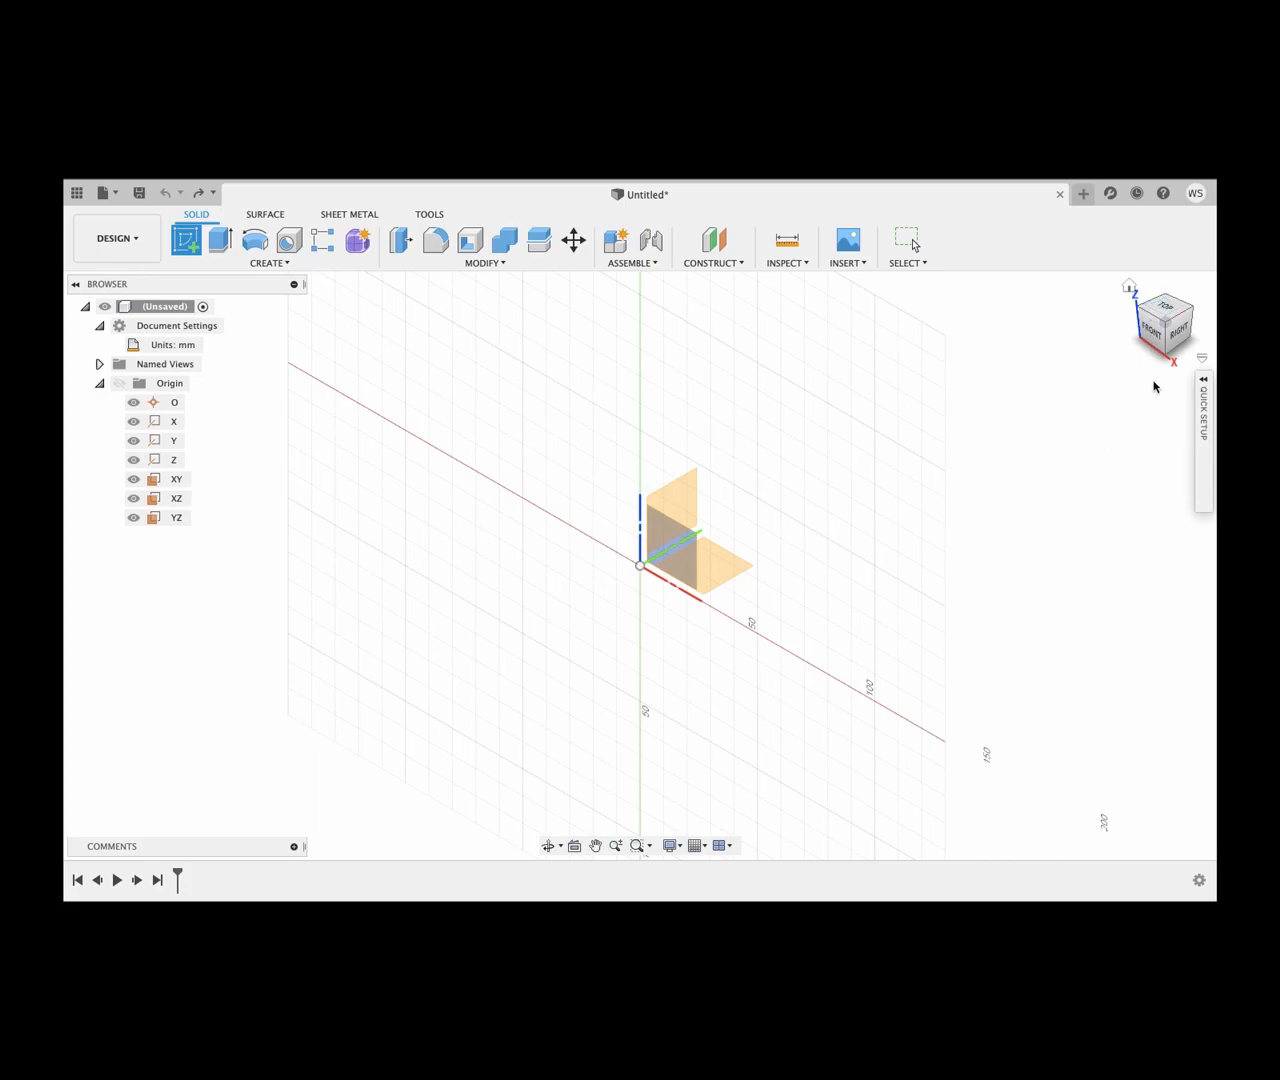
left_click(1165, 313)
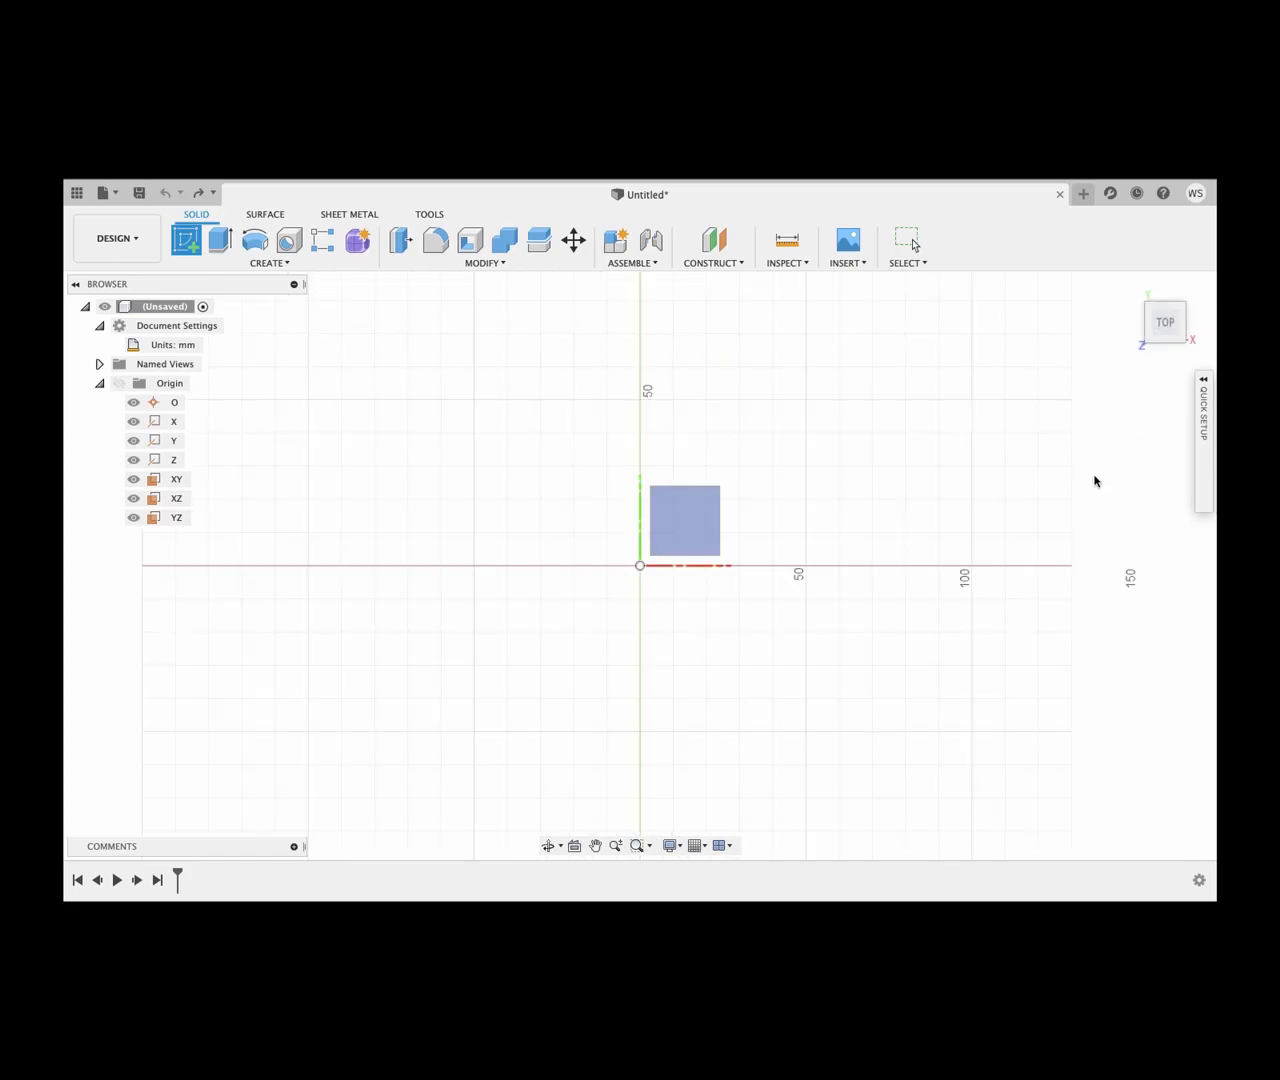
left_click(715, 525)
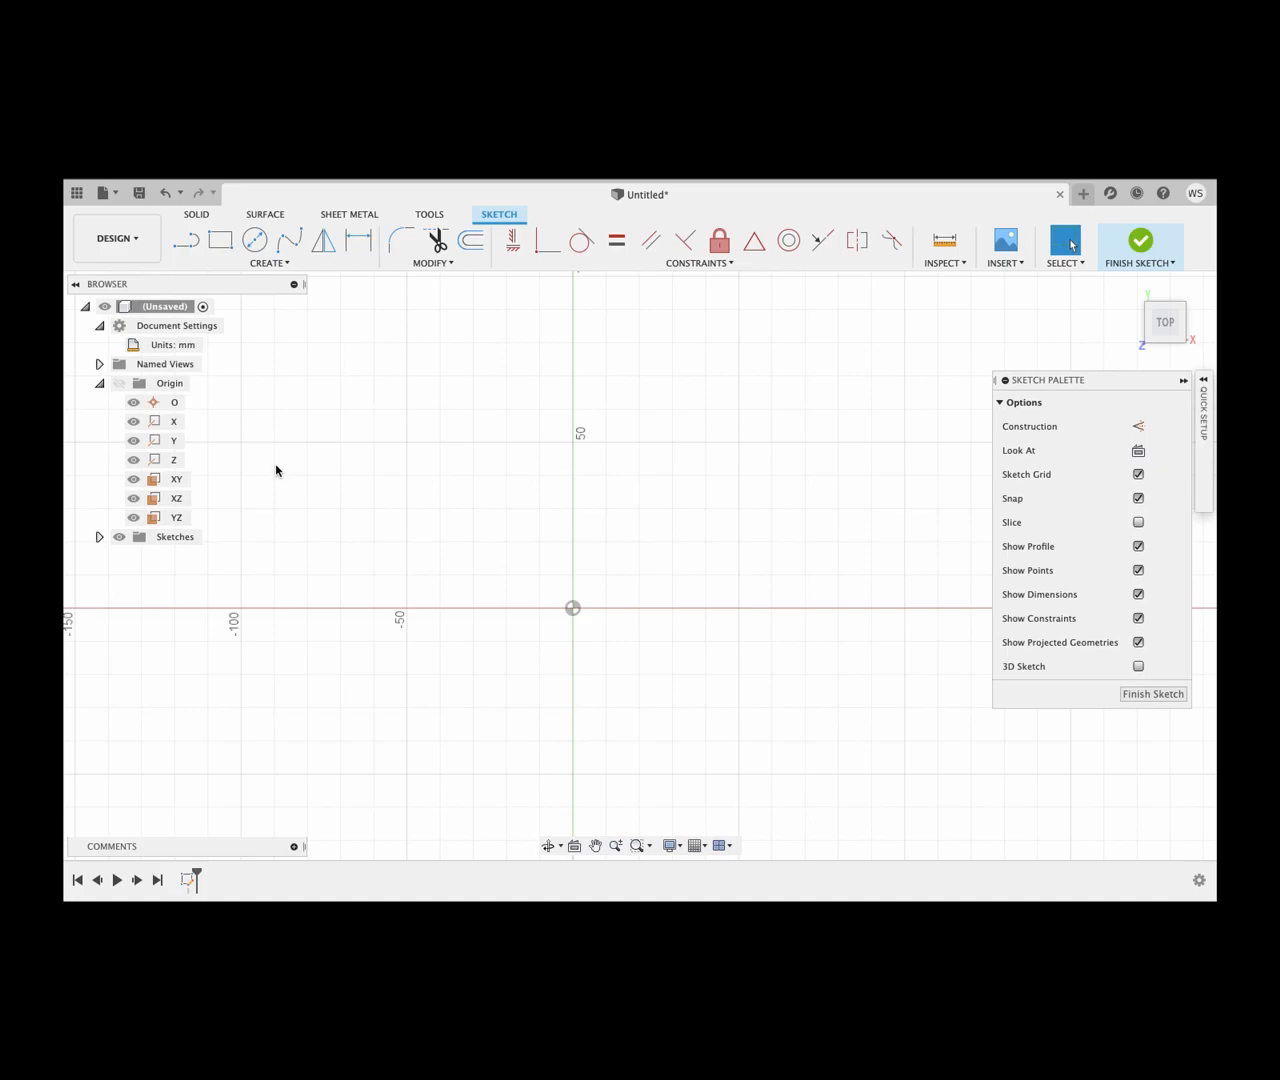
left_click(255, 240)
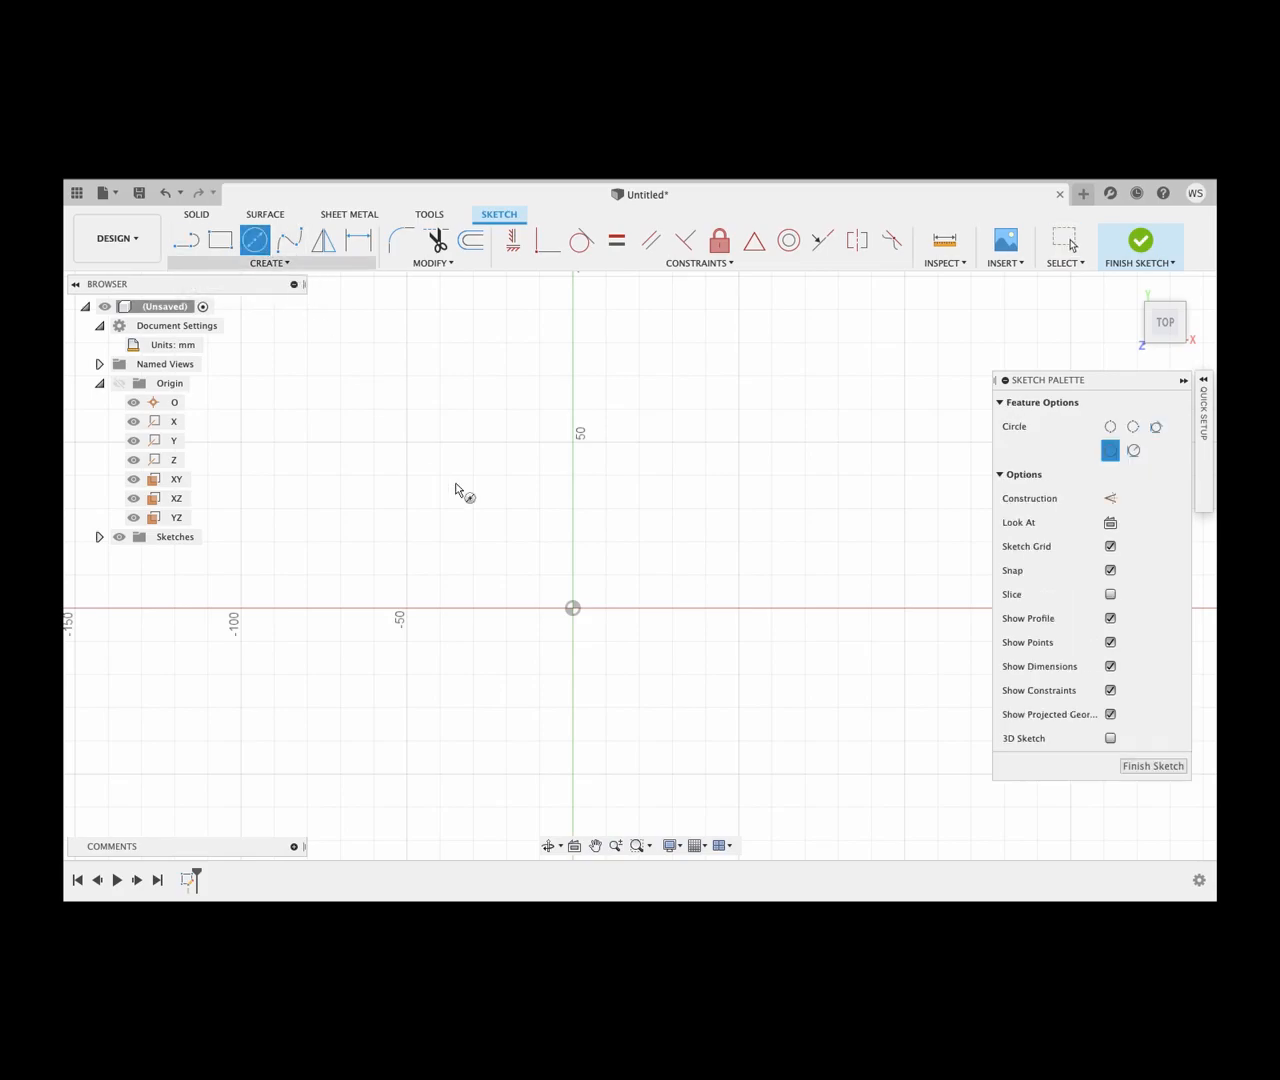
left_click(572, 607)
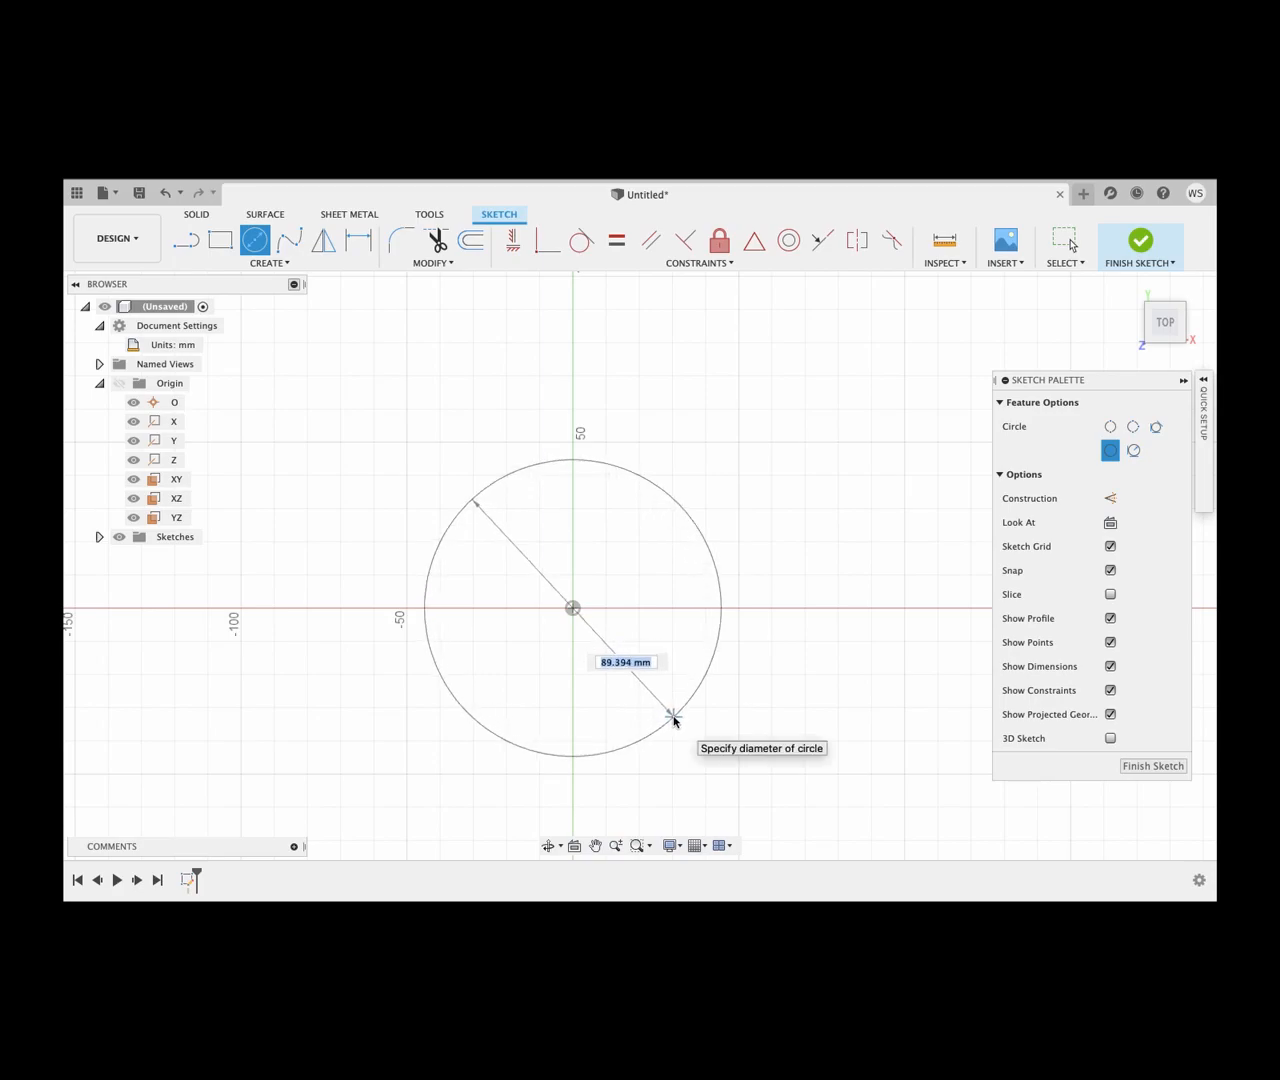
key("Escape")
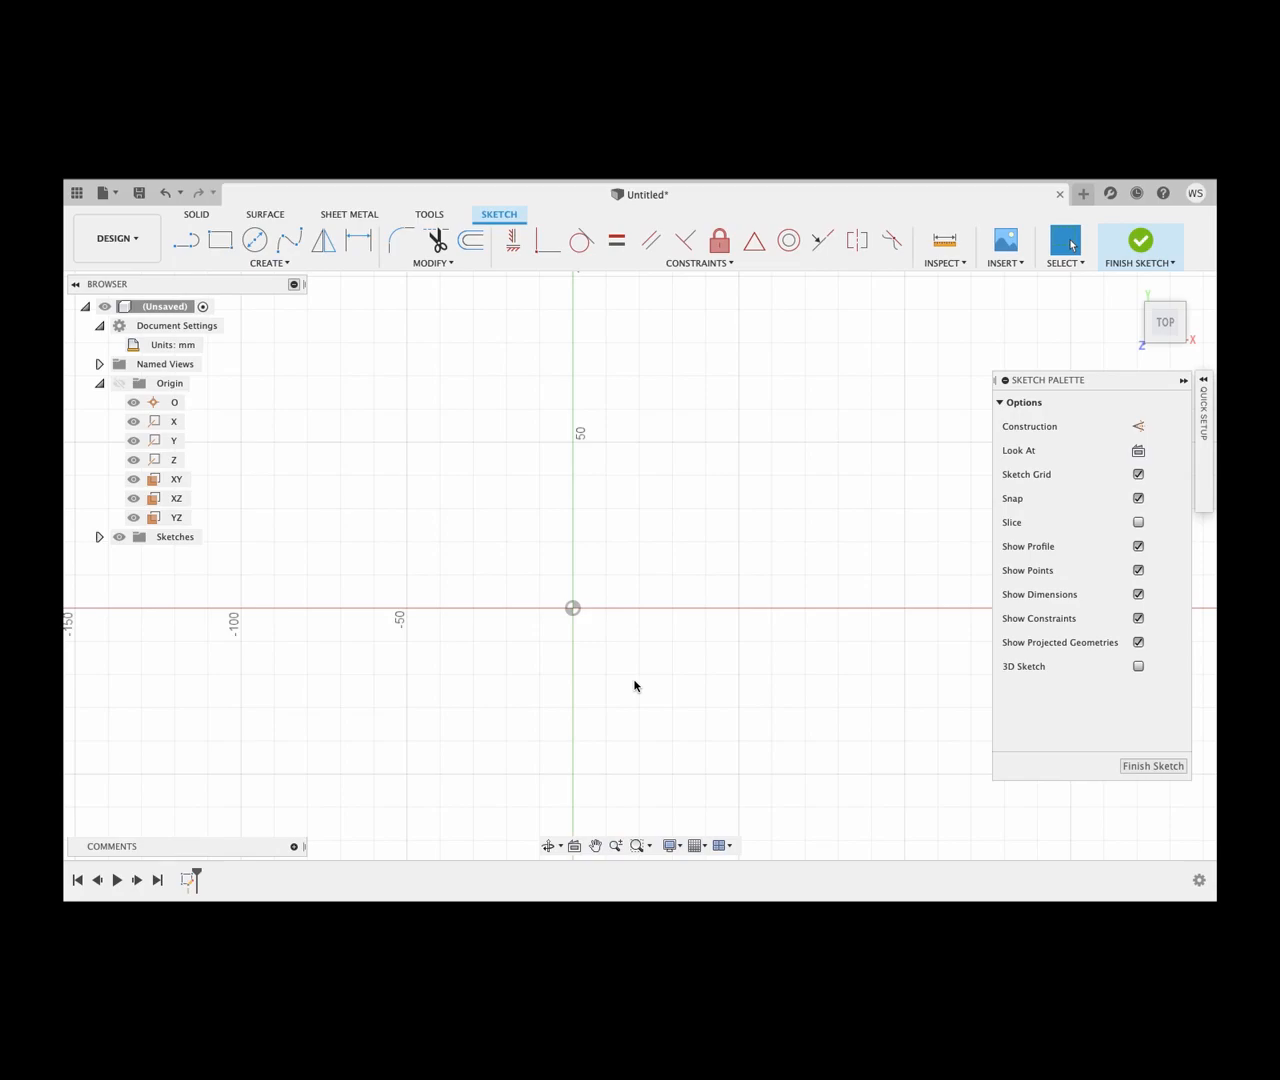
Step: Draw a center-diameter circle at the origin with a 100 mm diameter
key("c")
left_click(572, 607)
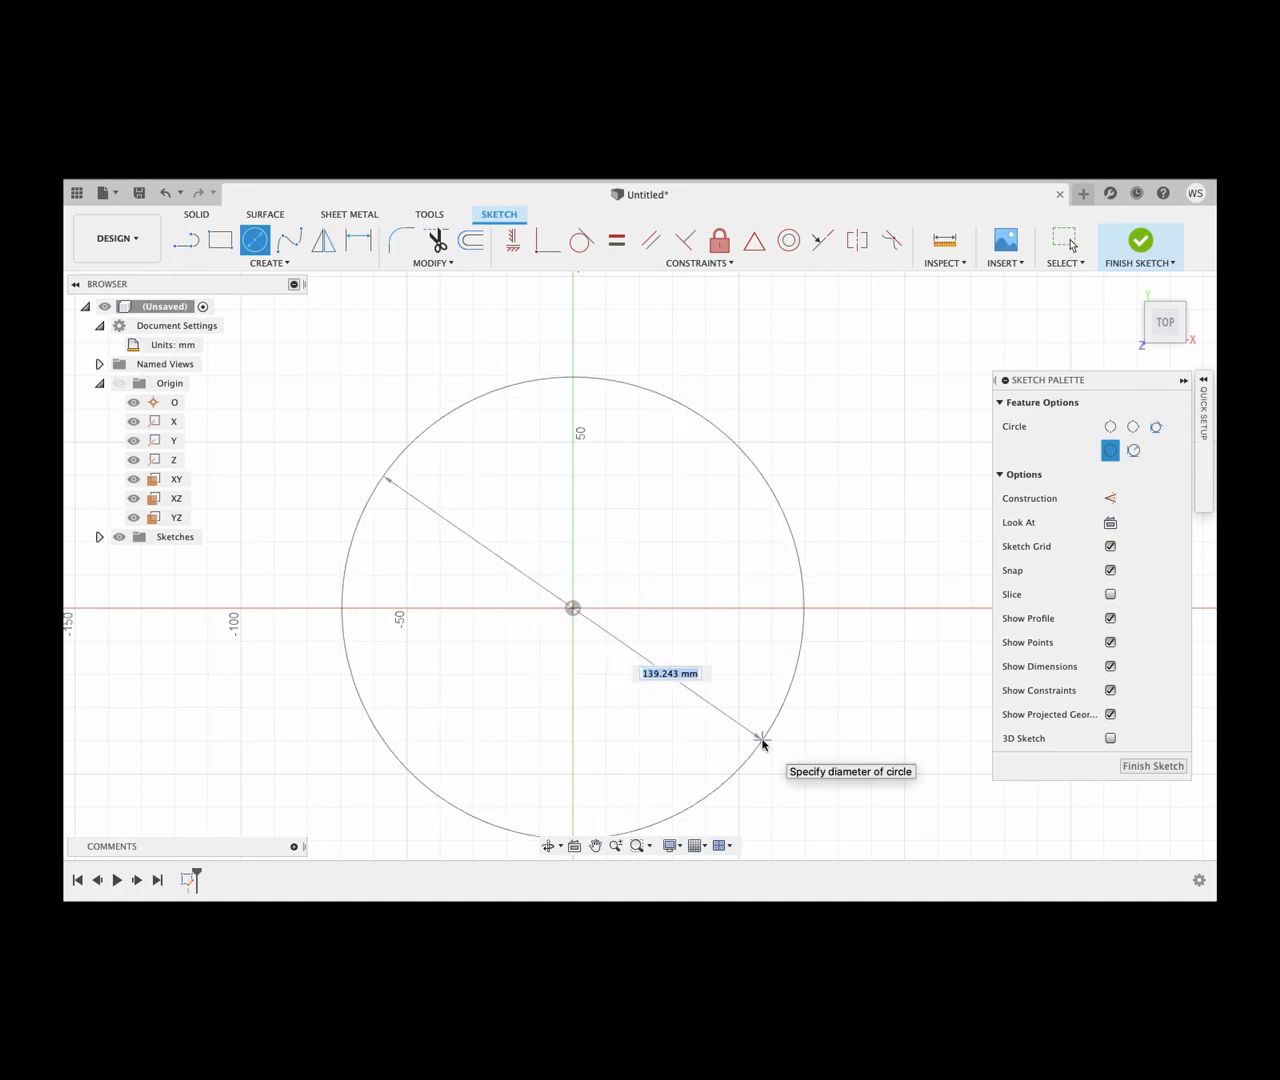
type("100")
key("Return")
key("Escape")
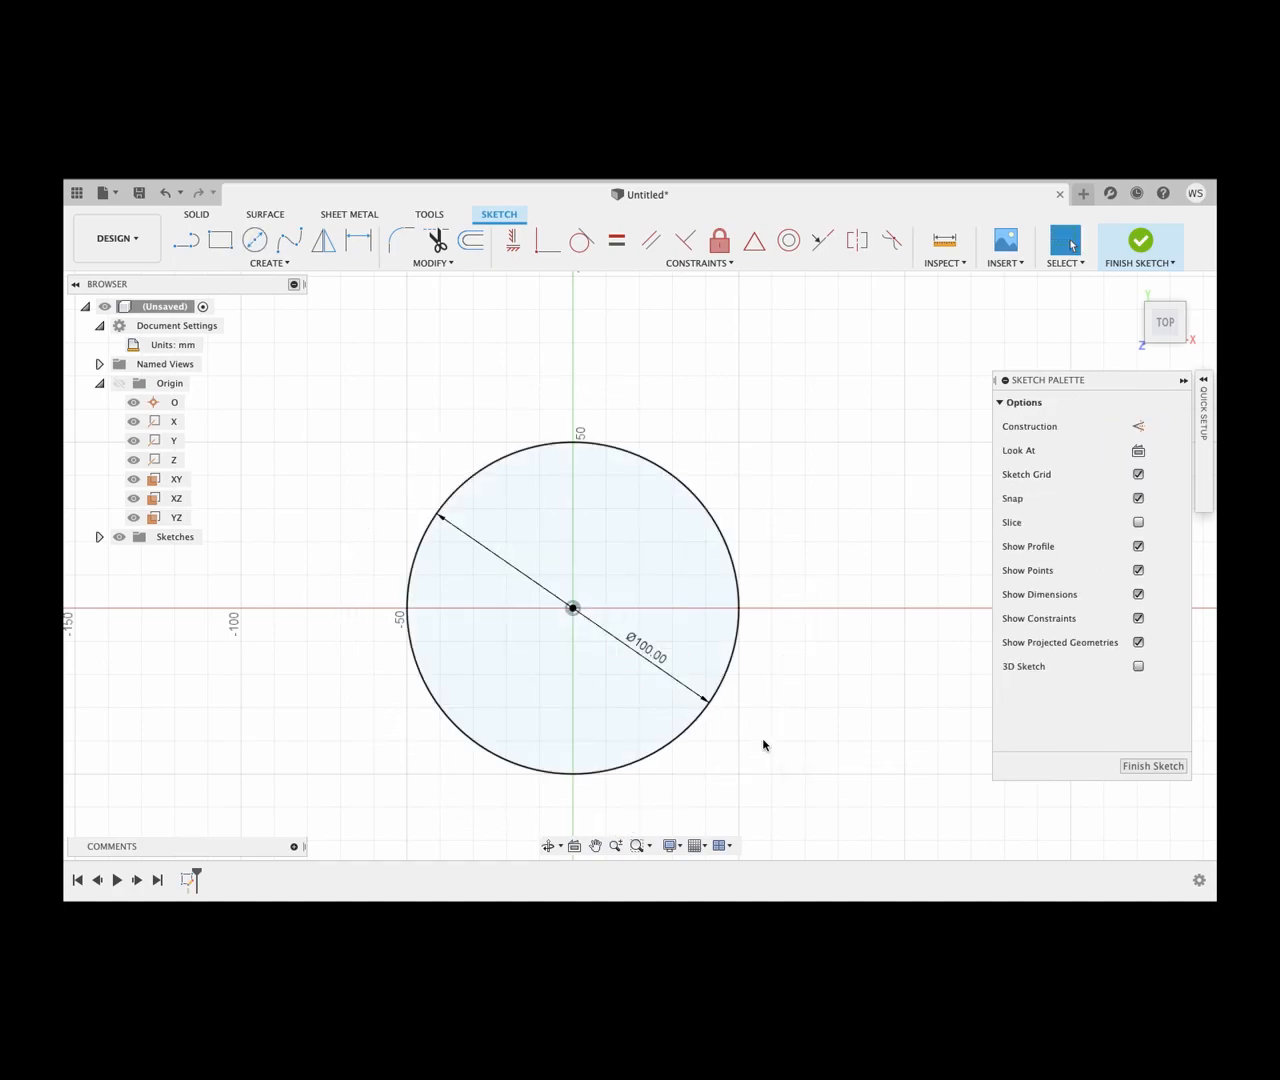
Step: Draw a center rectangle about 60 mm wide at the origin with its corners on the circle
left_click(219, 241)
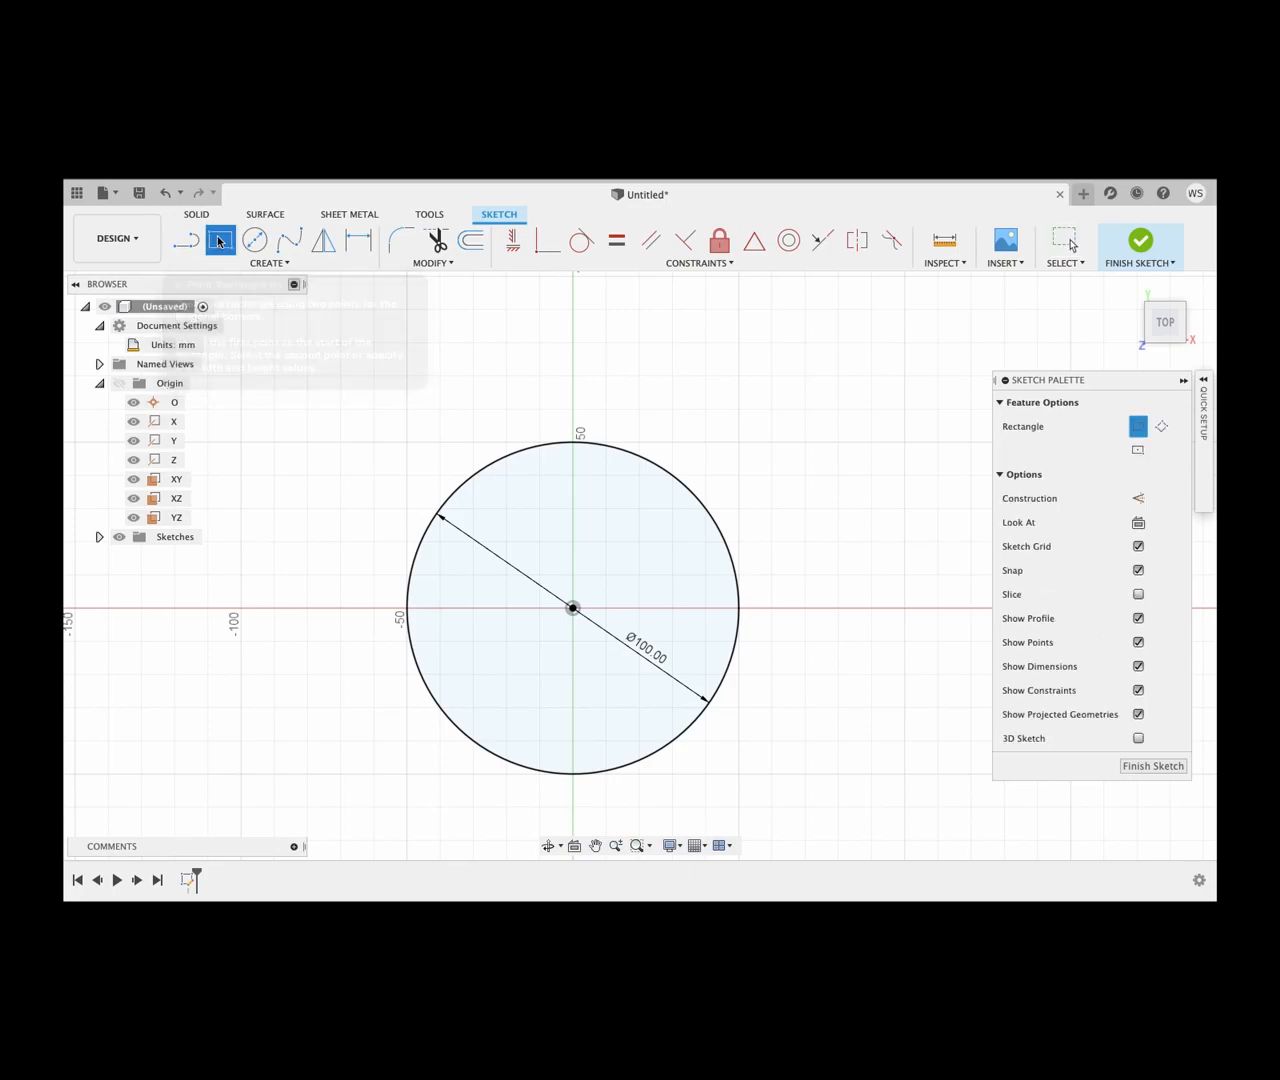
left_click(1138, 450)
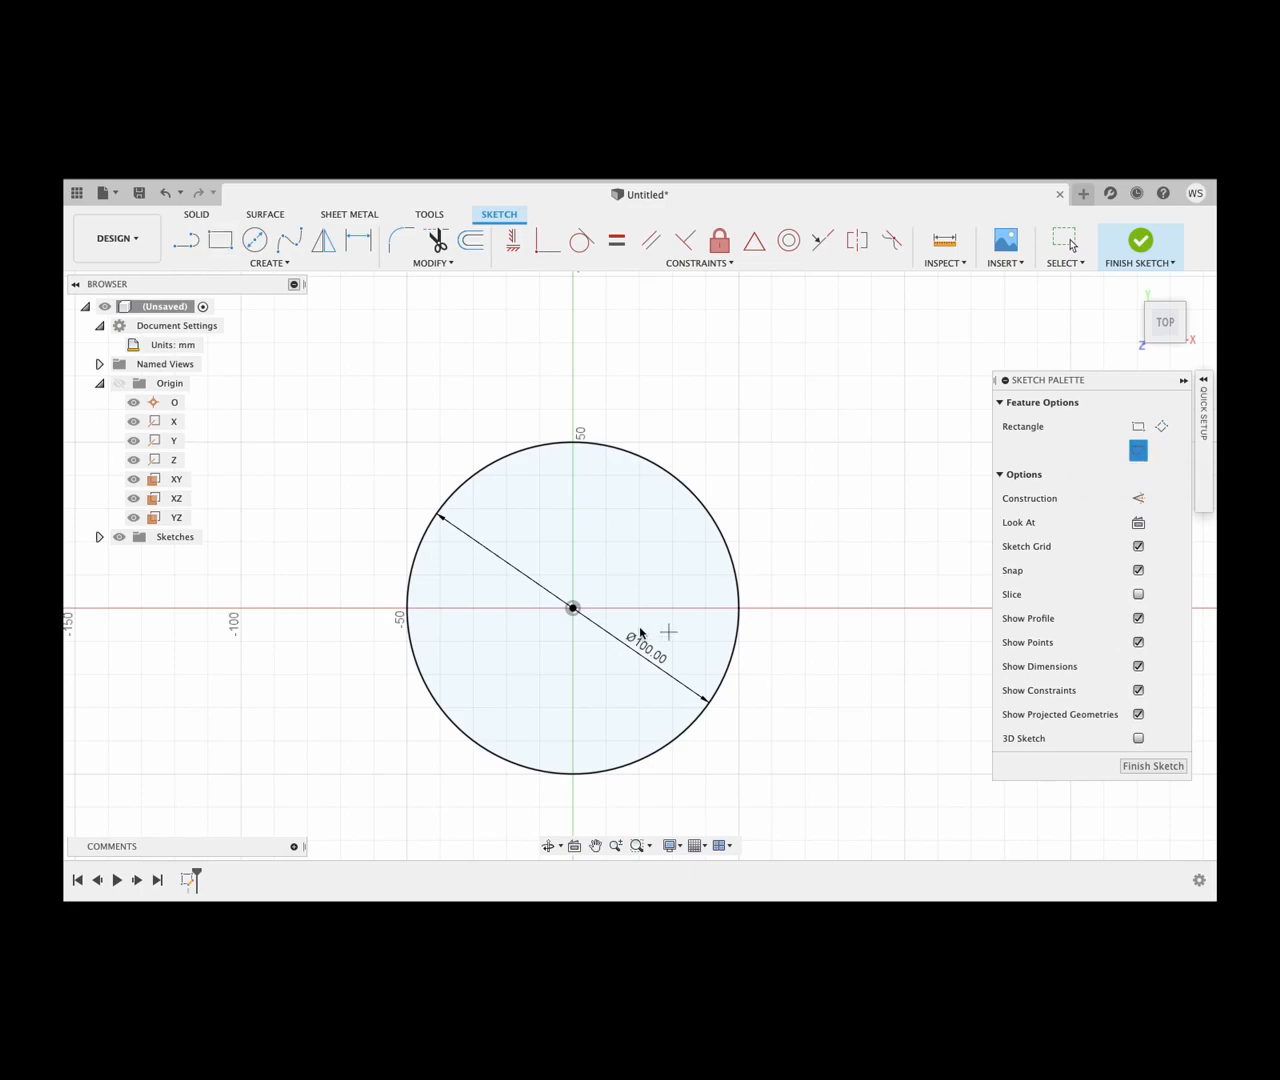
left_click(572, 609)
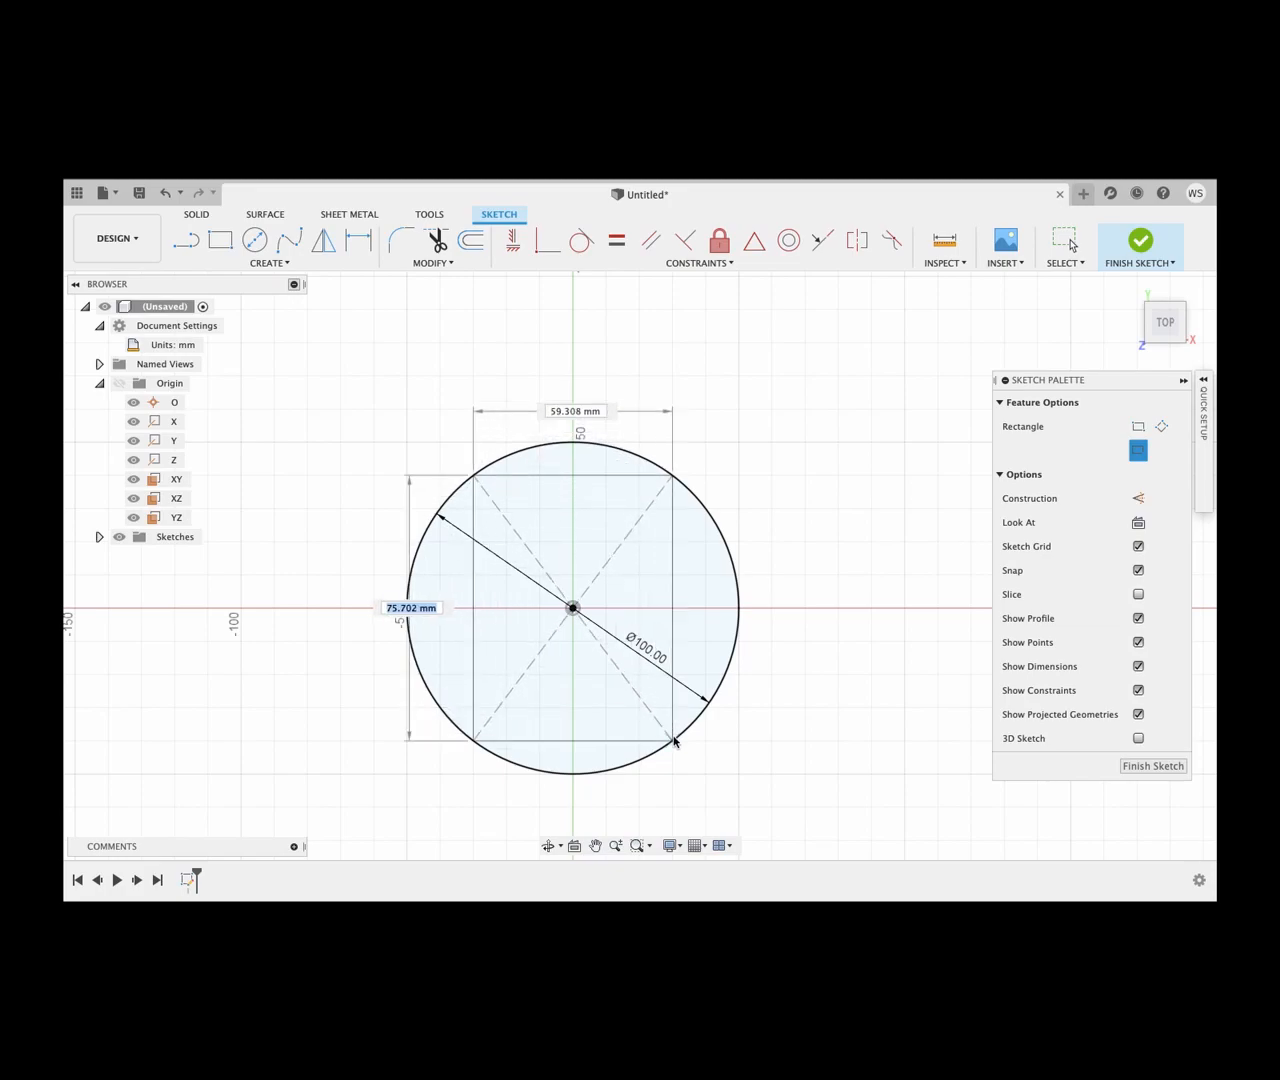
left_click(673, 741)
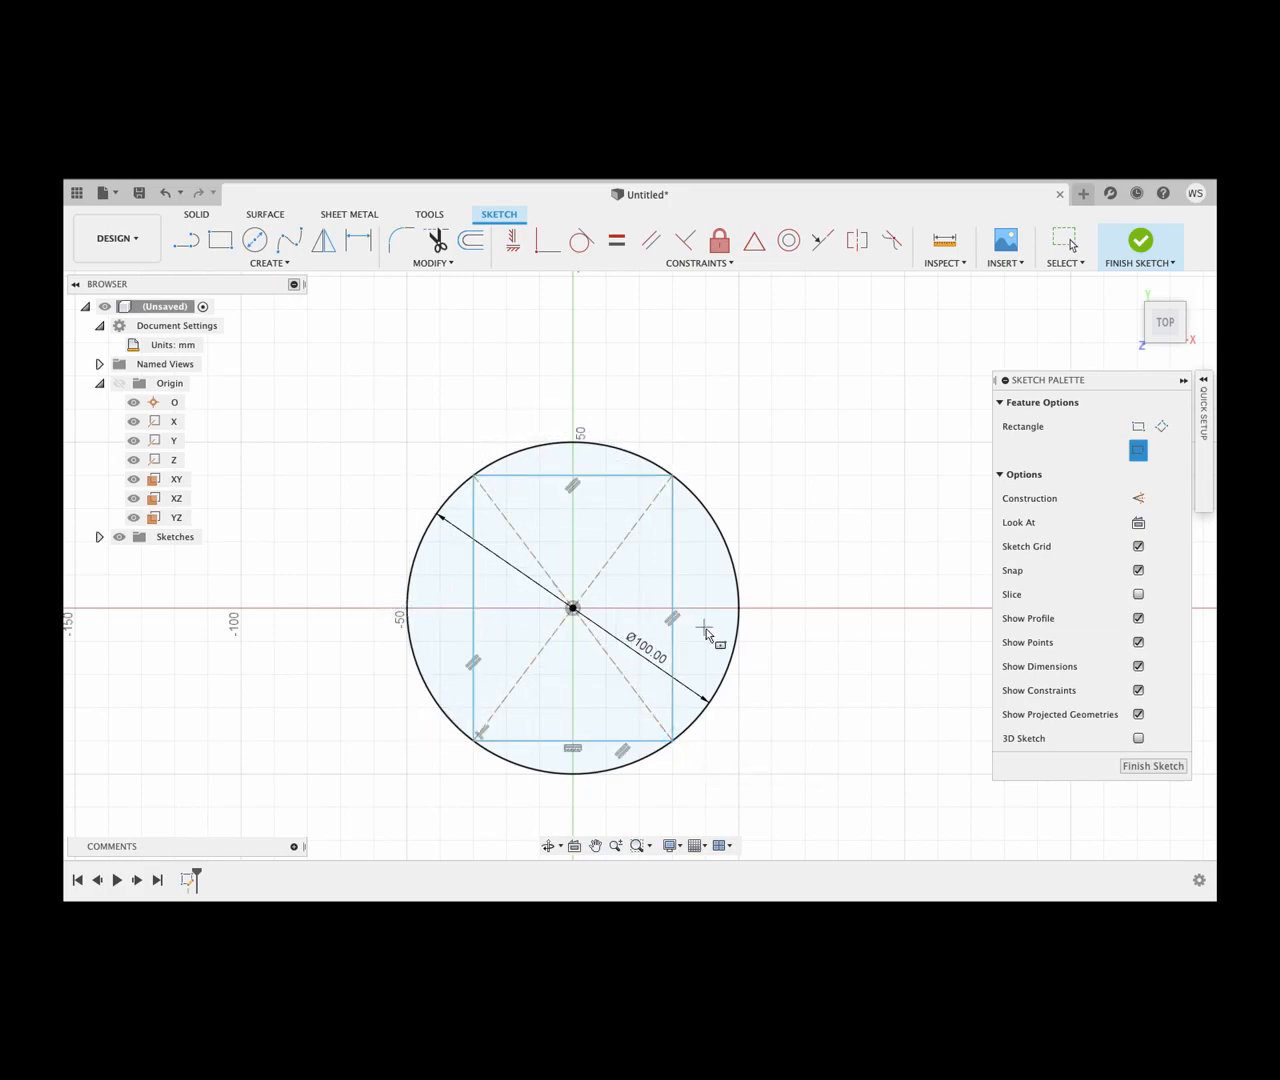
Step: Draw a second center rectangle about 129 mm wide at the origin, extending past the circle, and set its height to 50 mm
left_click(574, 618)
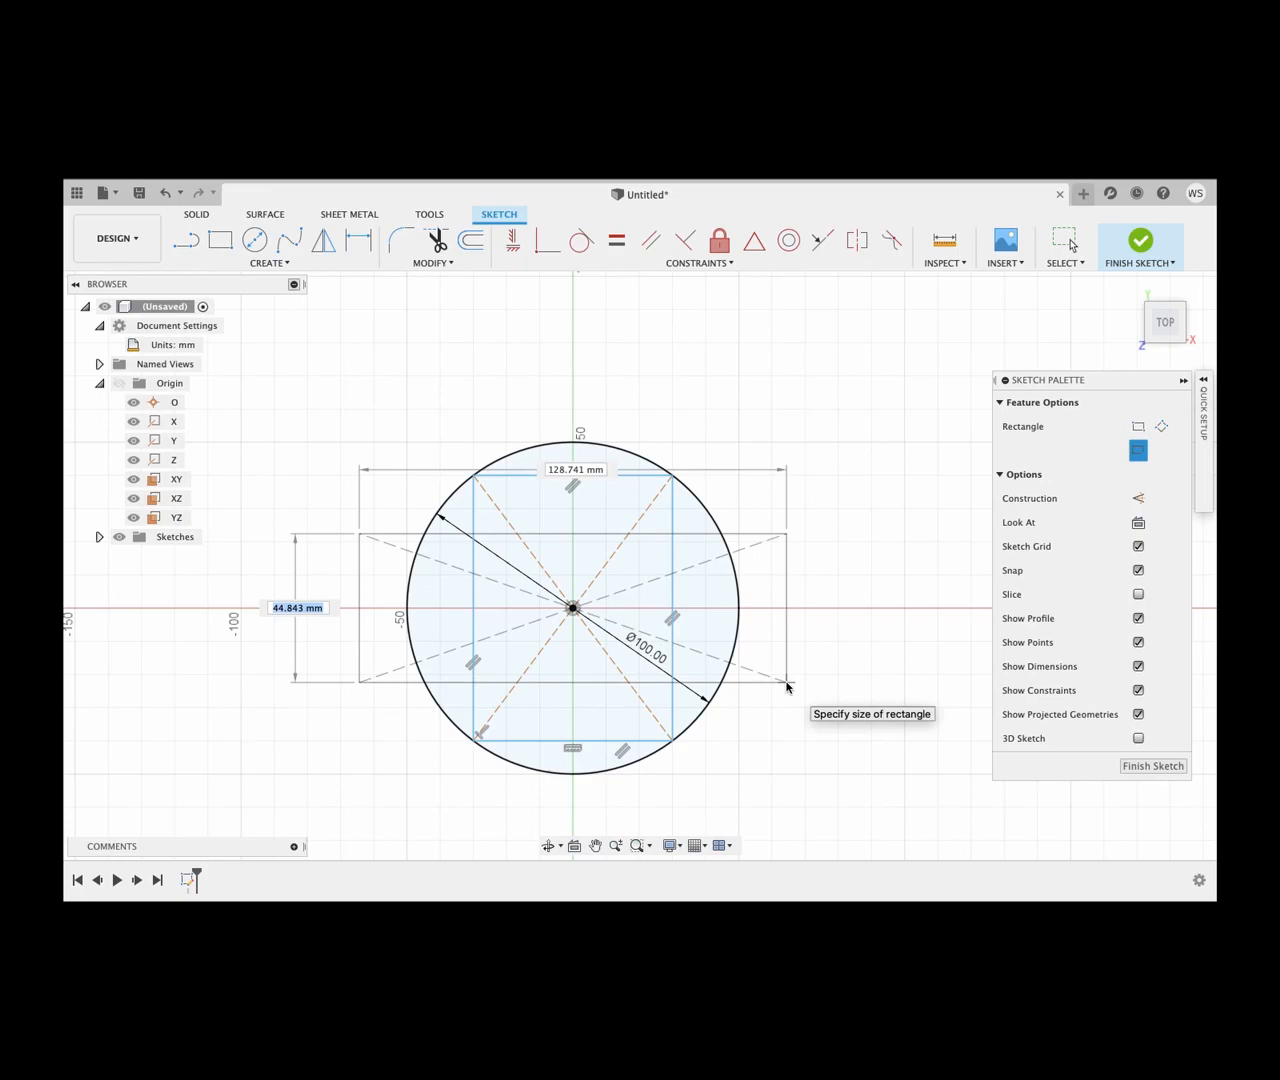
left_click(787, 682)
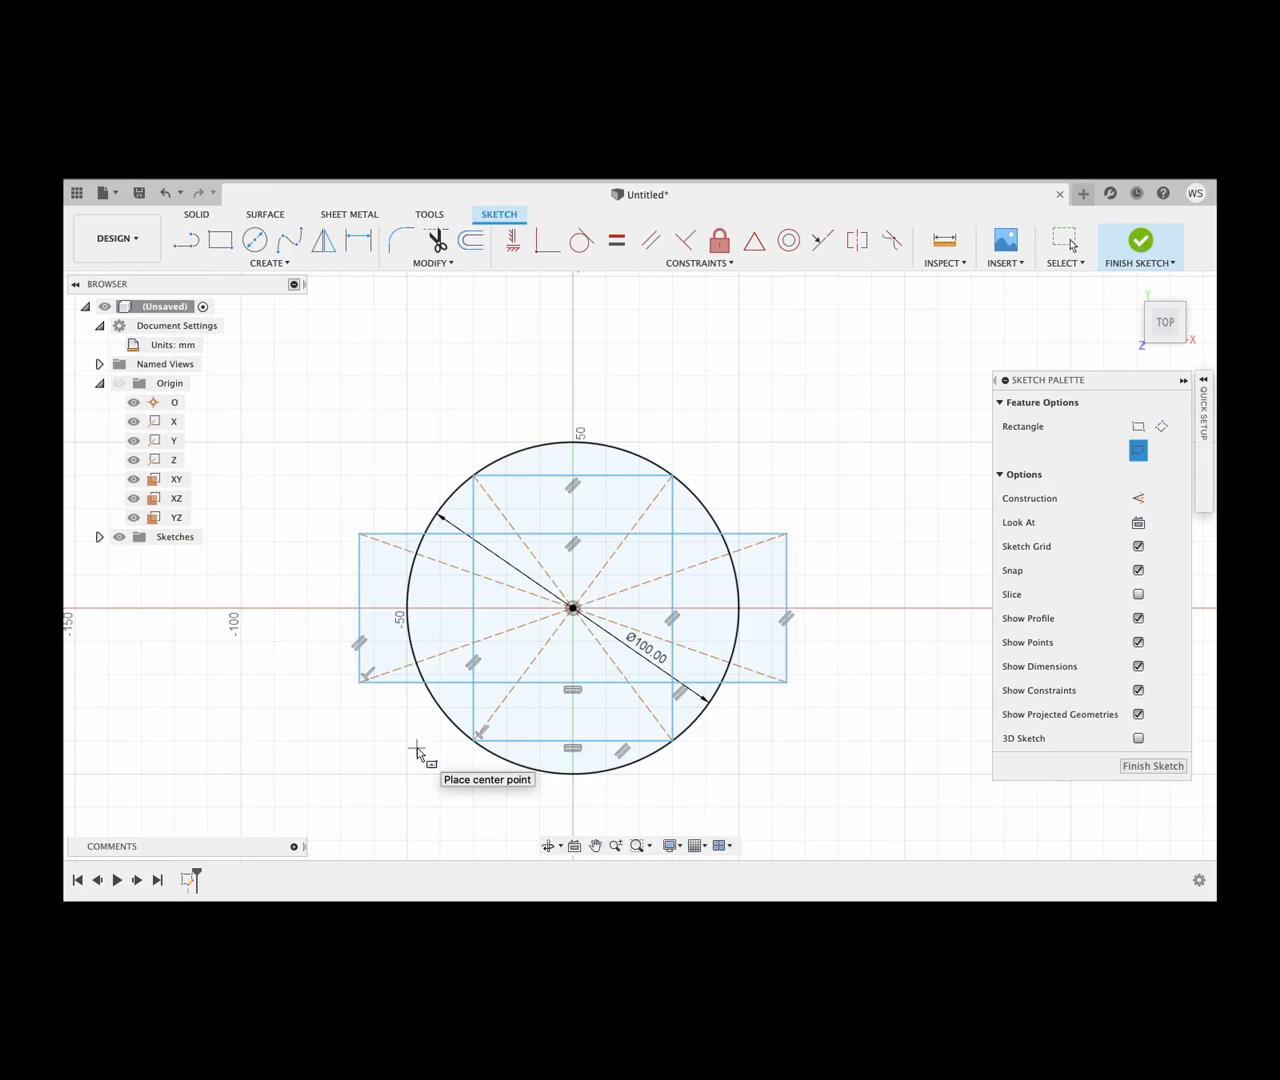
key("d")
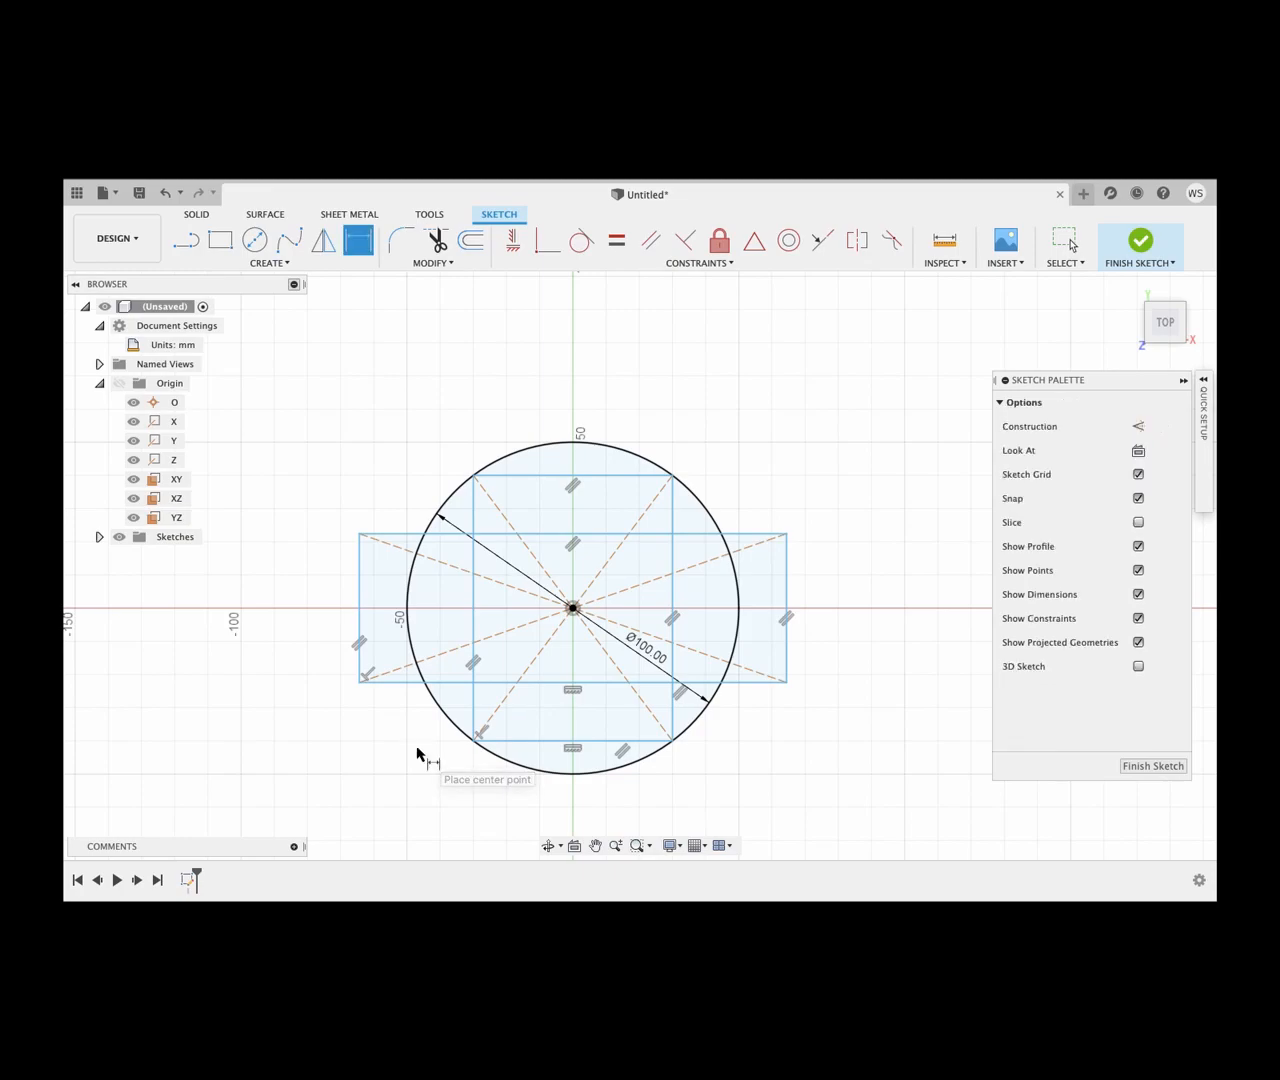
left_click(357, 606)
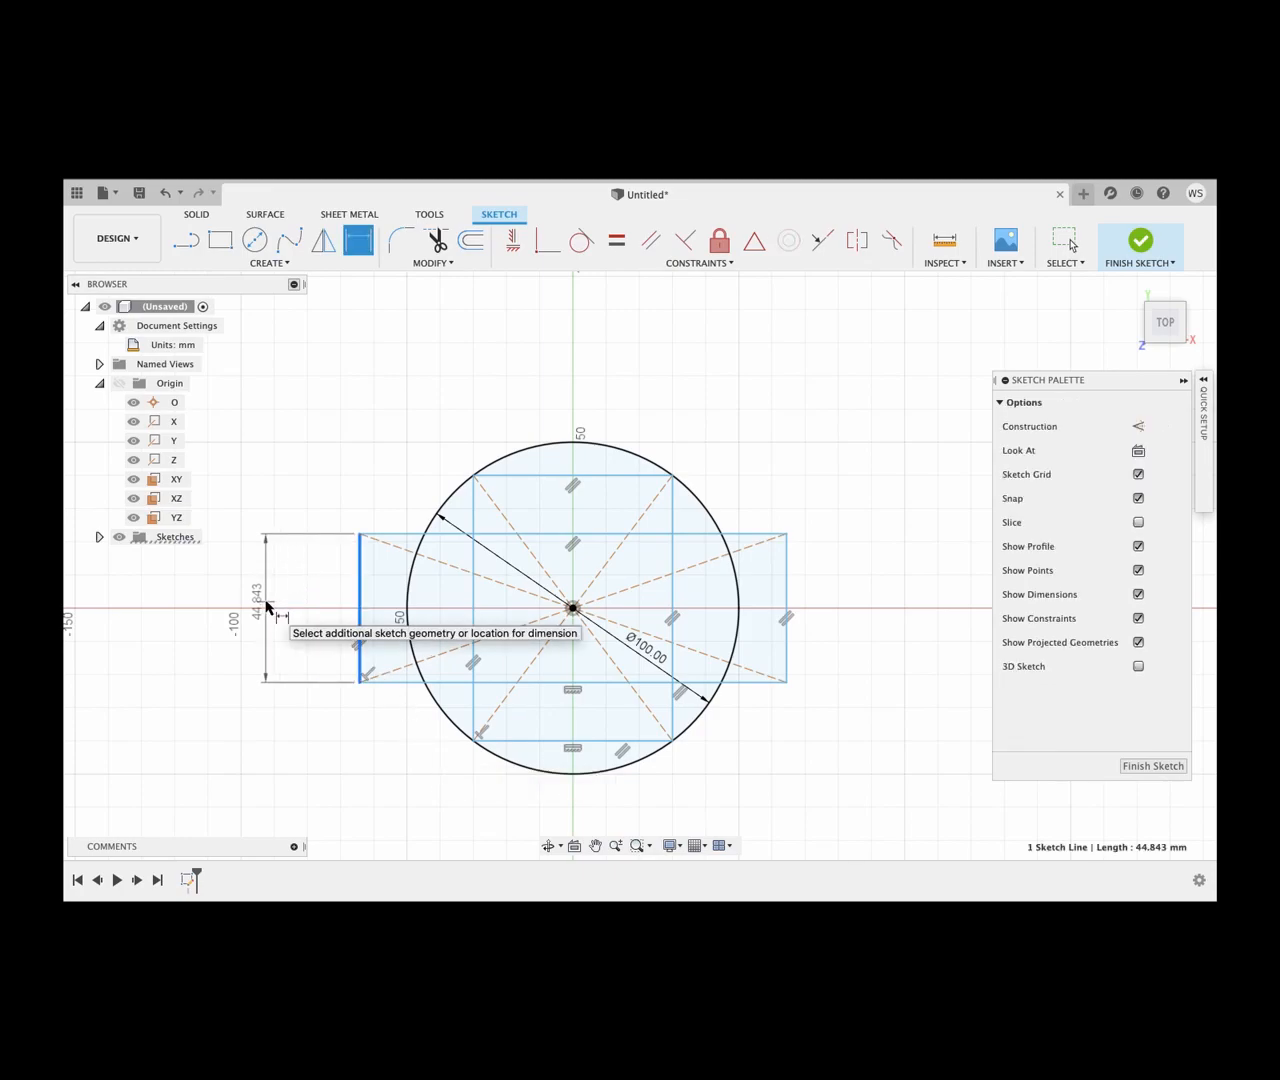
left_click(266, 601)
type("50")
key("Return")
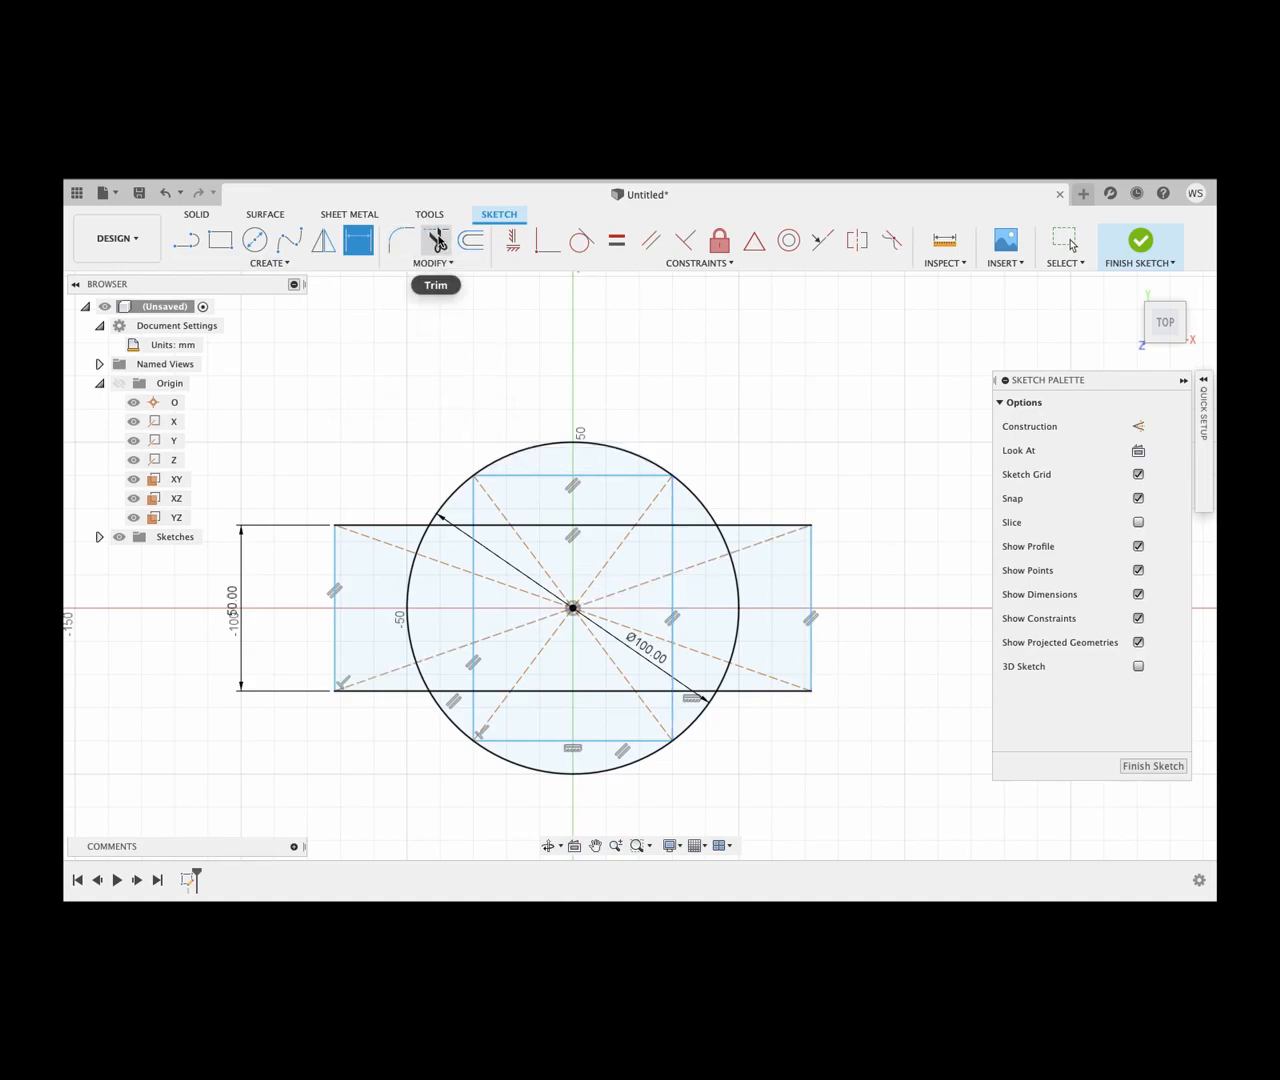
Step: Trim the circle's left arc inside the wide rectangle and that rectangle's lower edge from the tall rectangle's left side to the circle's right side
left_click(437, 241)
left_click(424, 585)
left_click(421, 545)
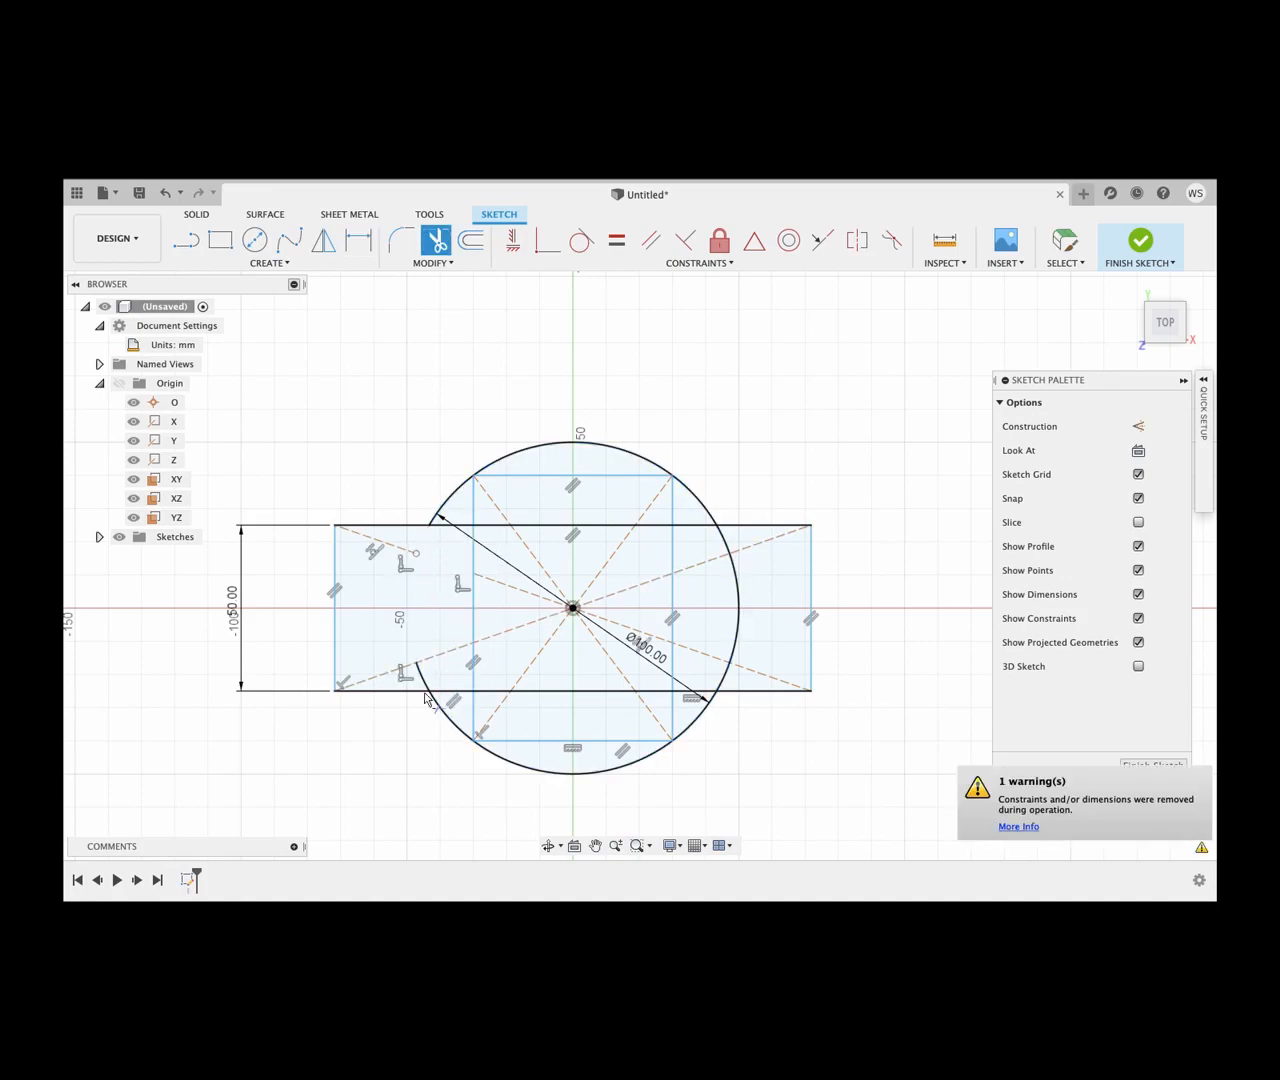
left_click(505, 691)
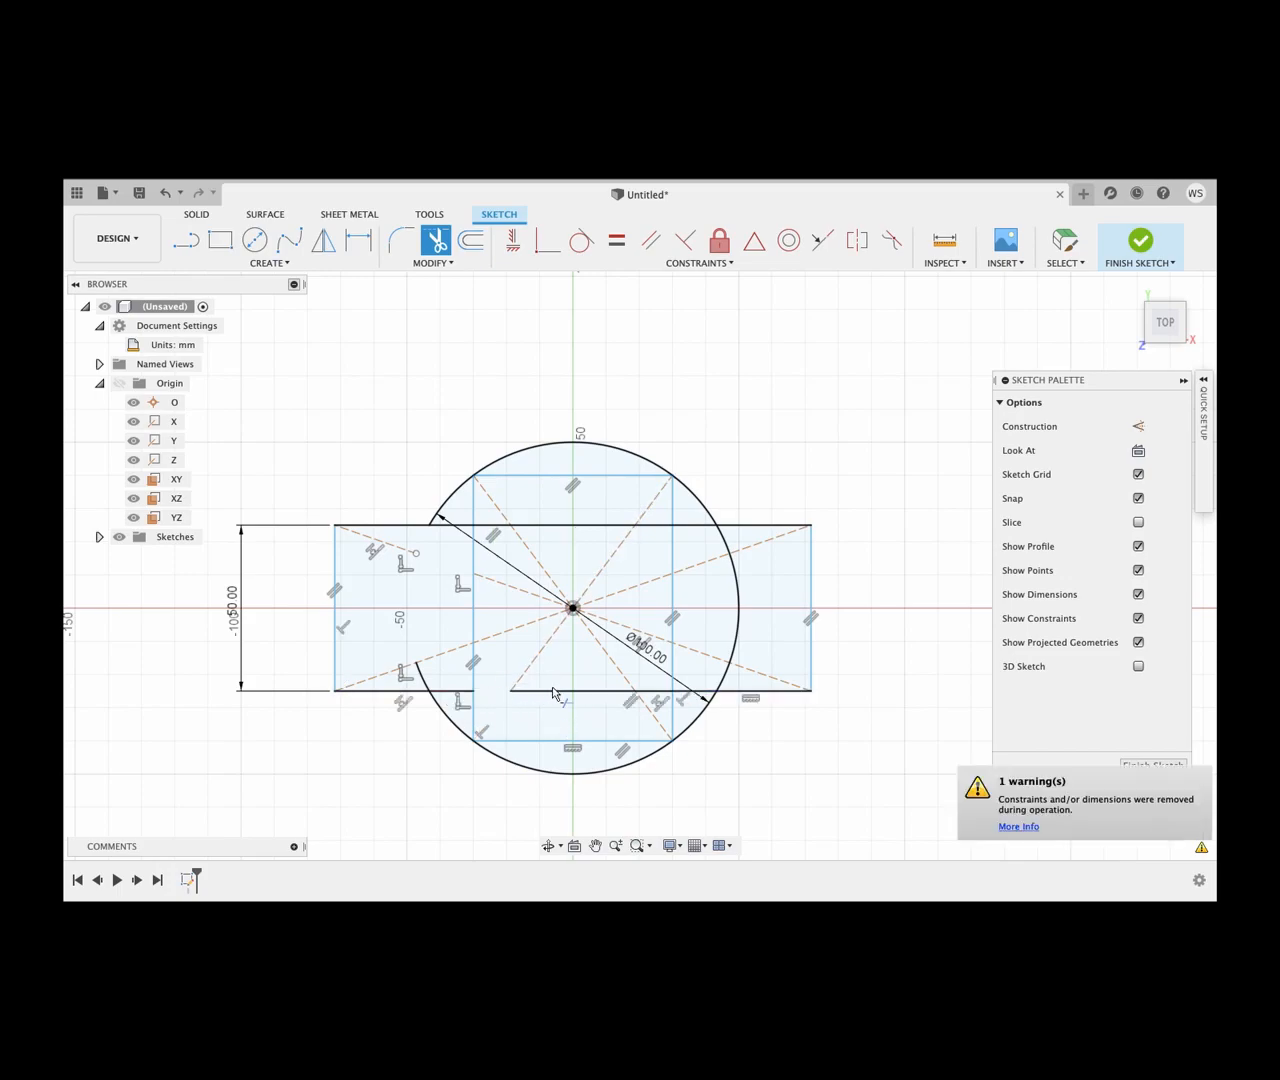
left_click(658, 691)
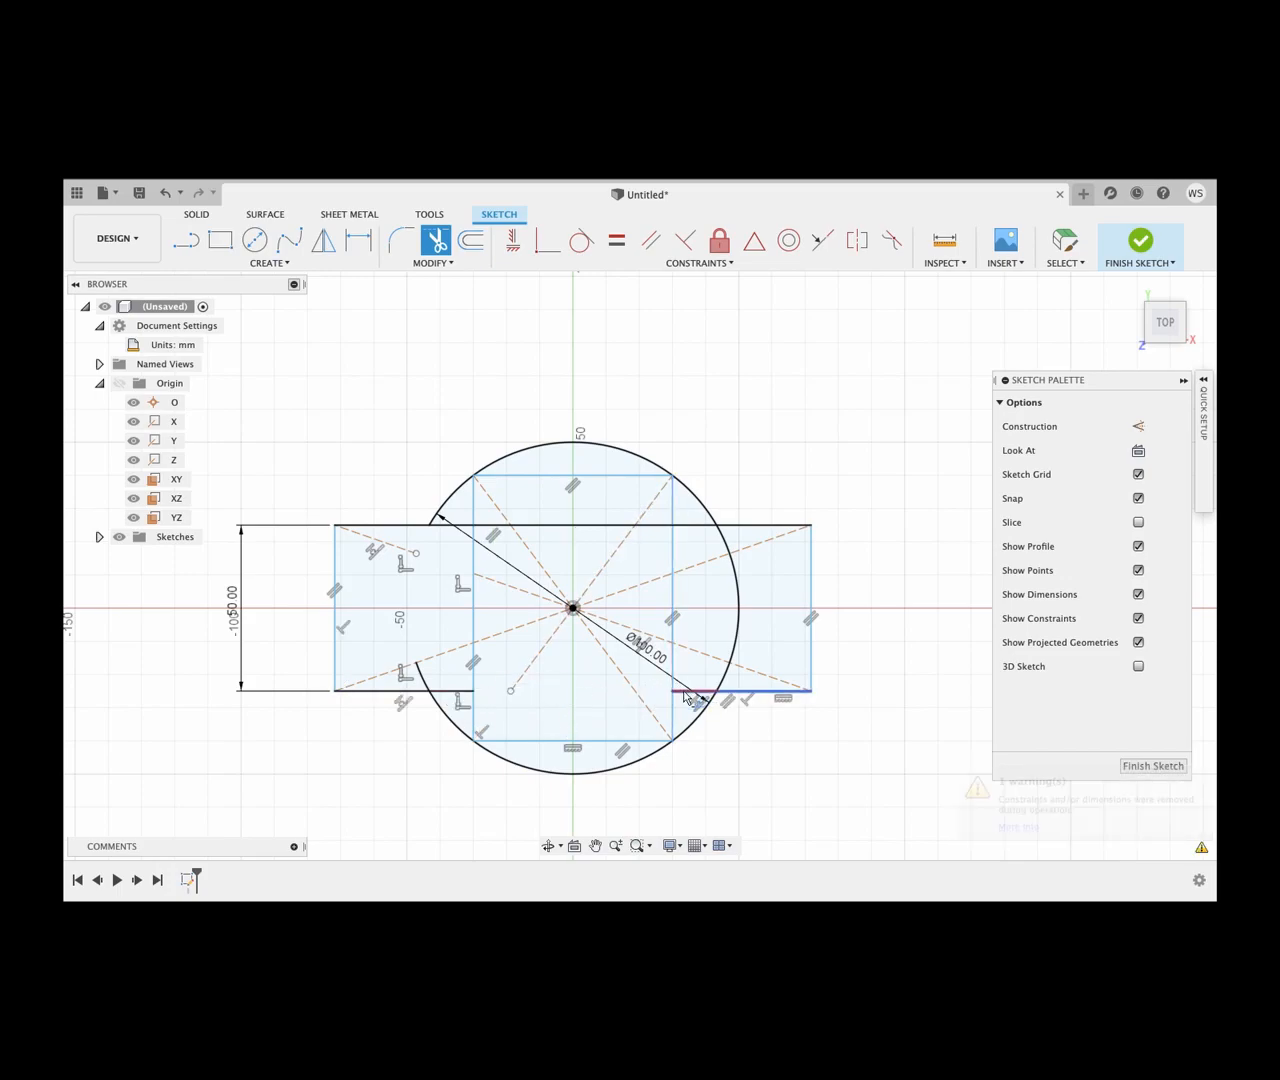
left_click(684, 693)
Step: Trim the wide rectangle's upper edge inside the circle and the leftover lower-edge piece at the circle's left side
left_click(699, 529)
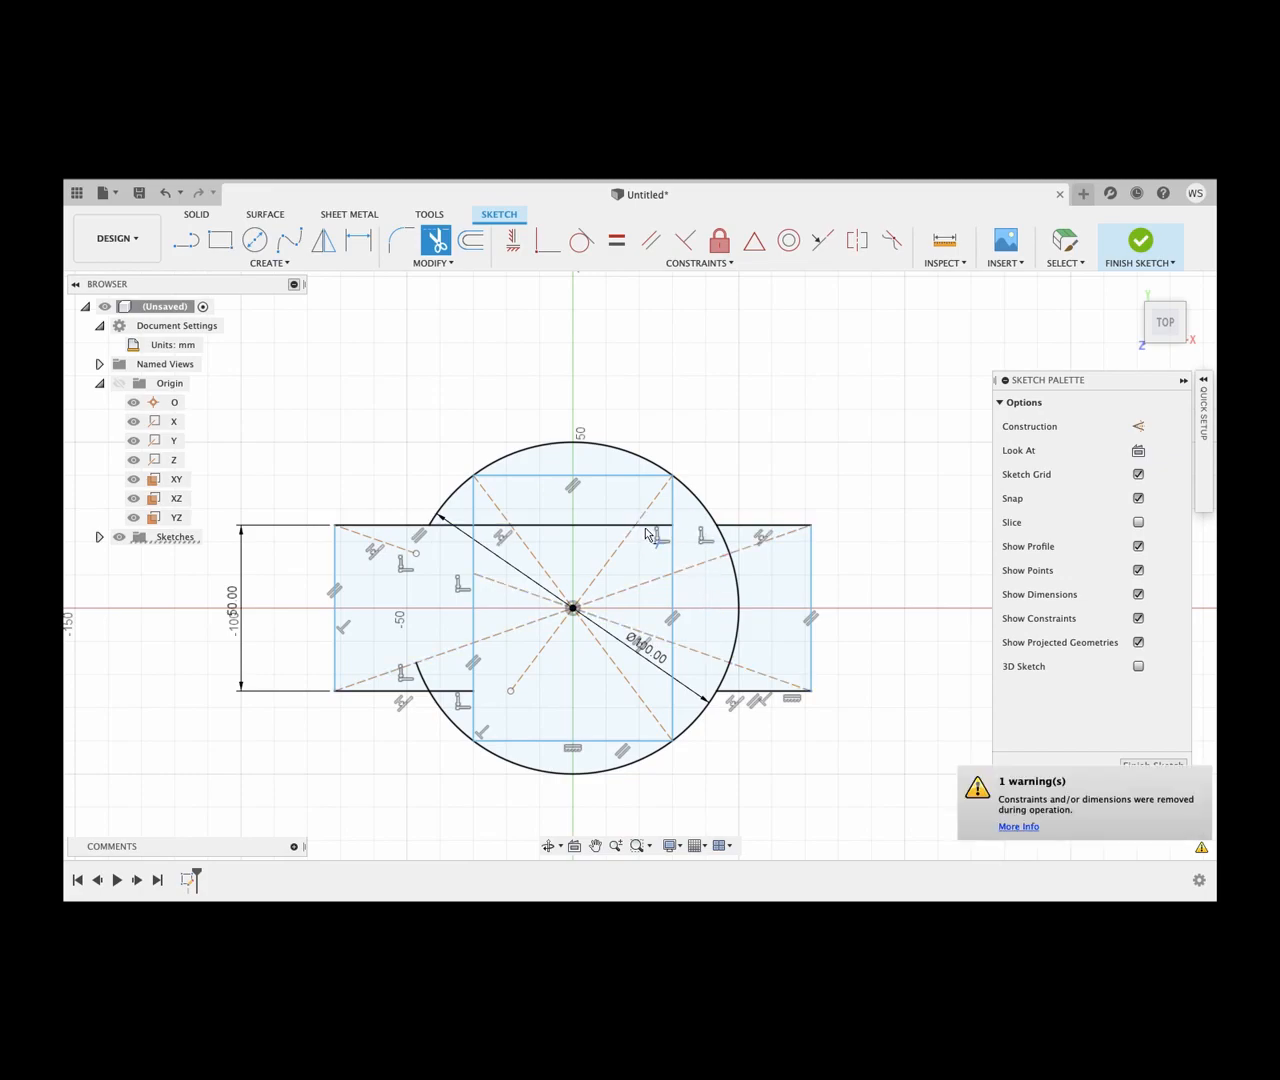
left_click(652, 528)
left_click(600, 527)
left_click(503, 528)
left_click(452, 527)
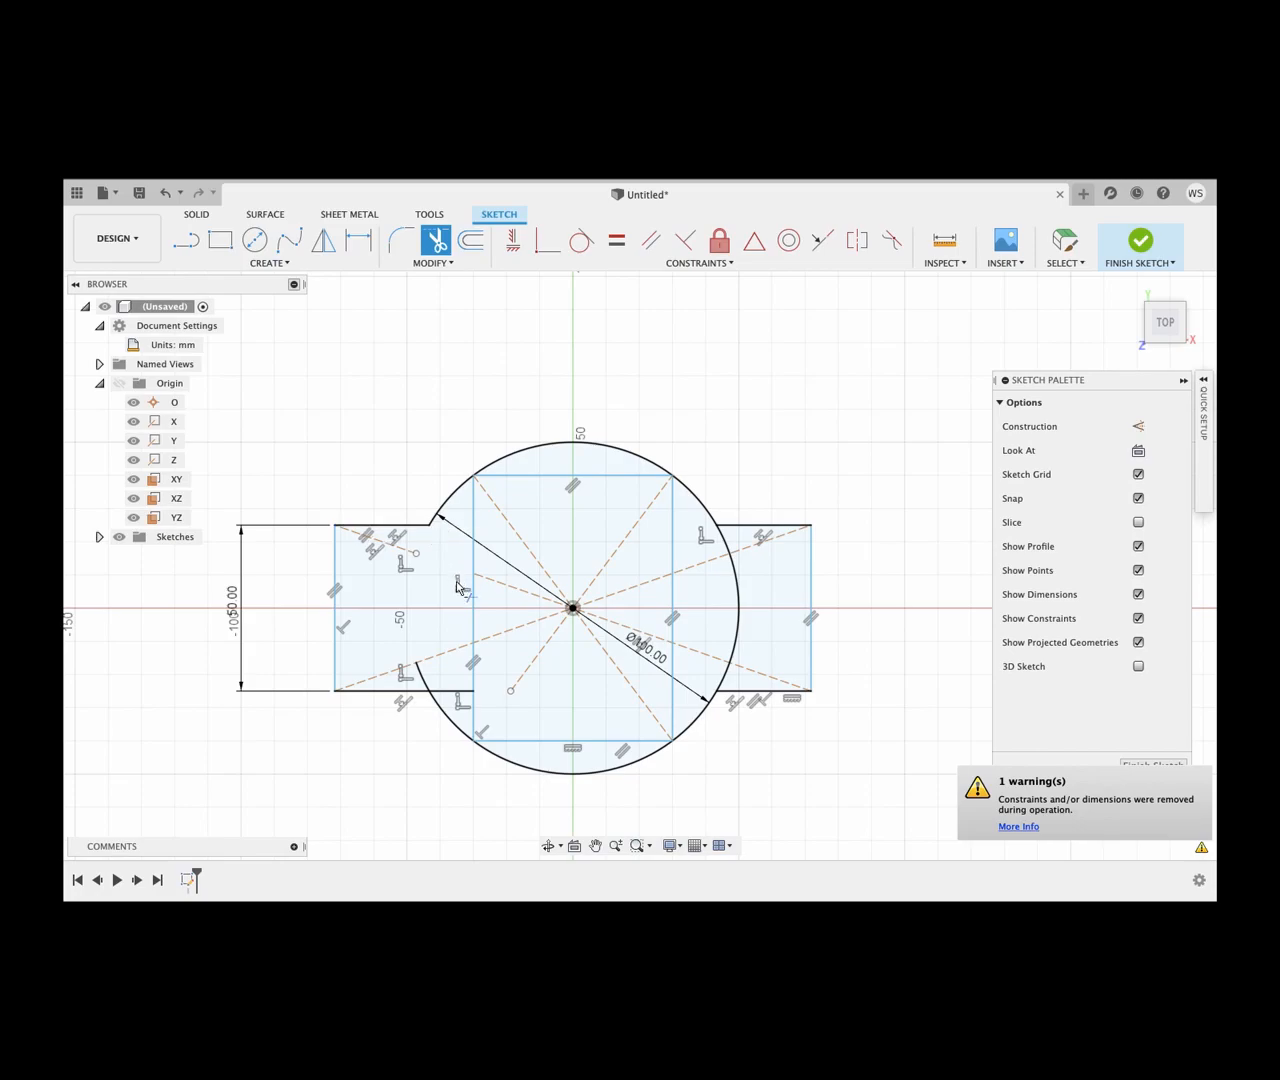
left_click(456, 700)
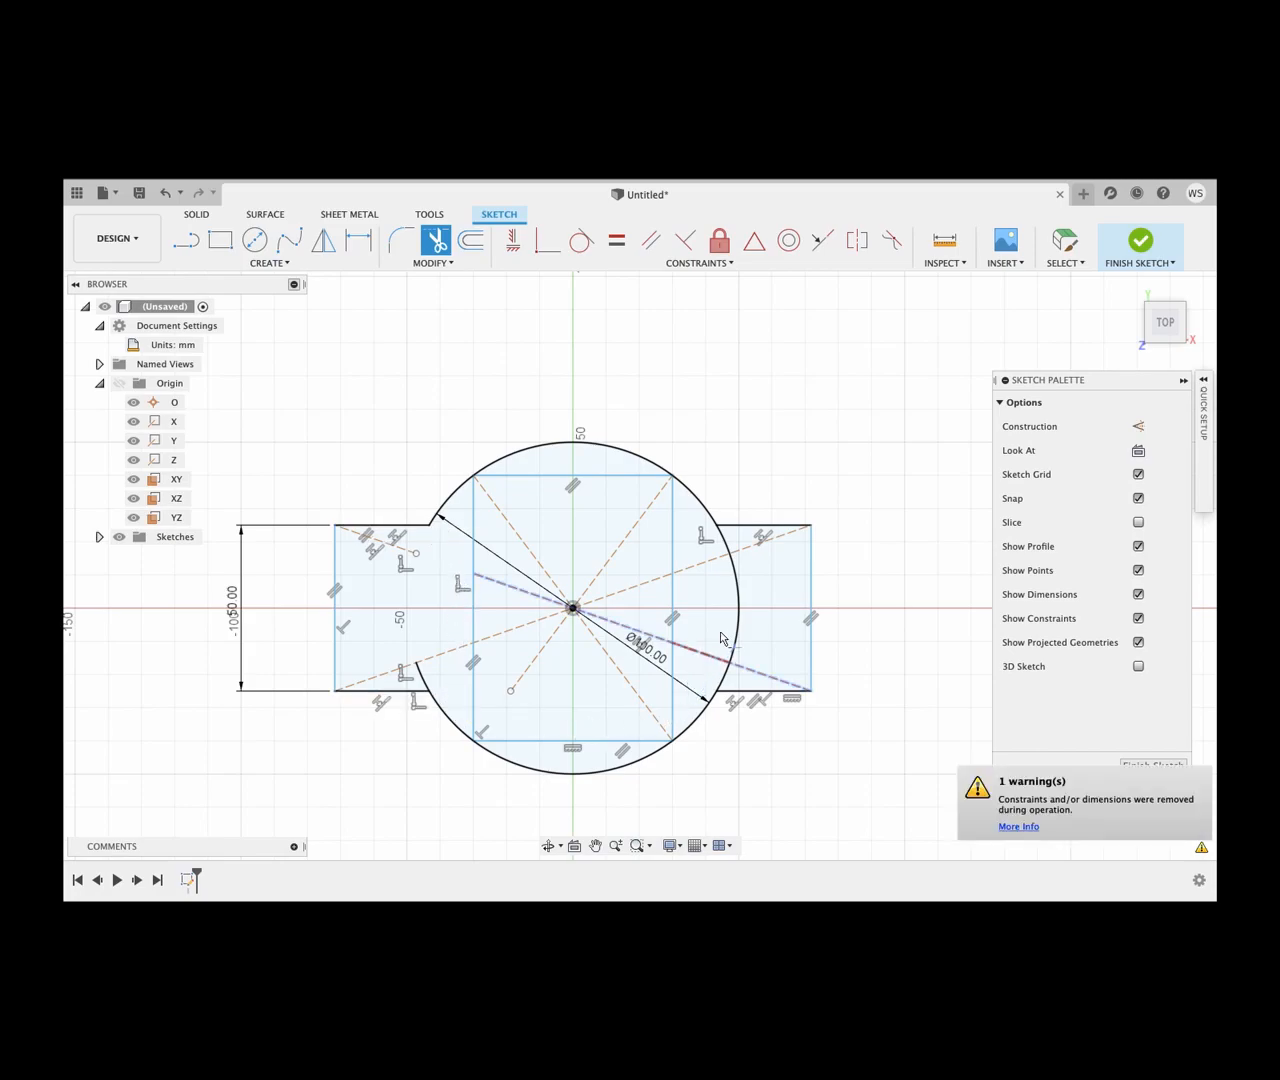
Step: Trim the circle's right arc between the wide rectangle's upper and lower edges
left_click(736, 620)
left_click(731, 548)
left_click(724, 681)
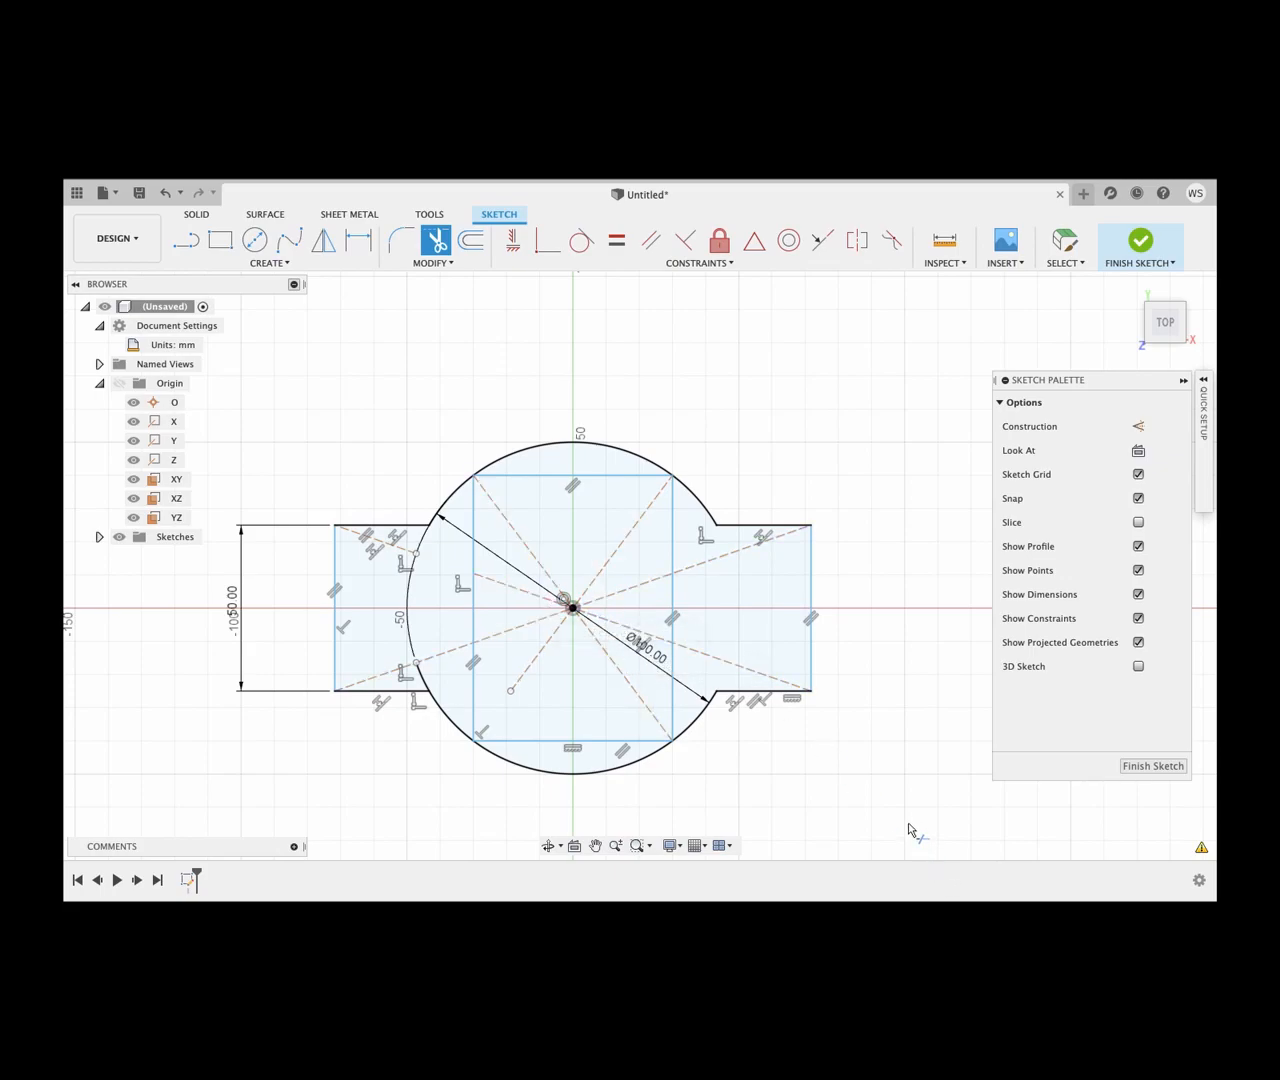
Step: Fillet the upper and lower outer corners on the wide rectangle's right end with a 10 mm radius
left_click(399, 243)
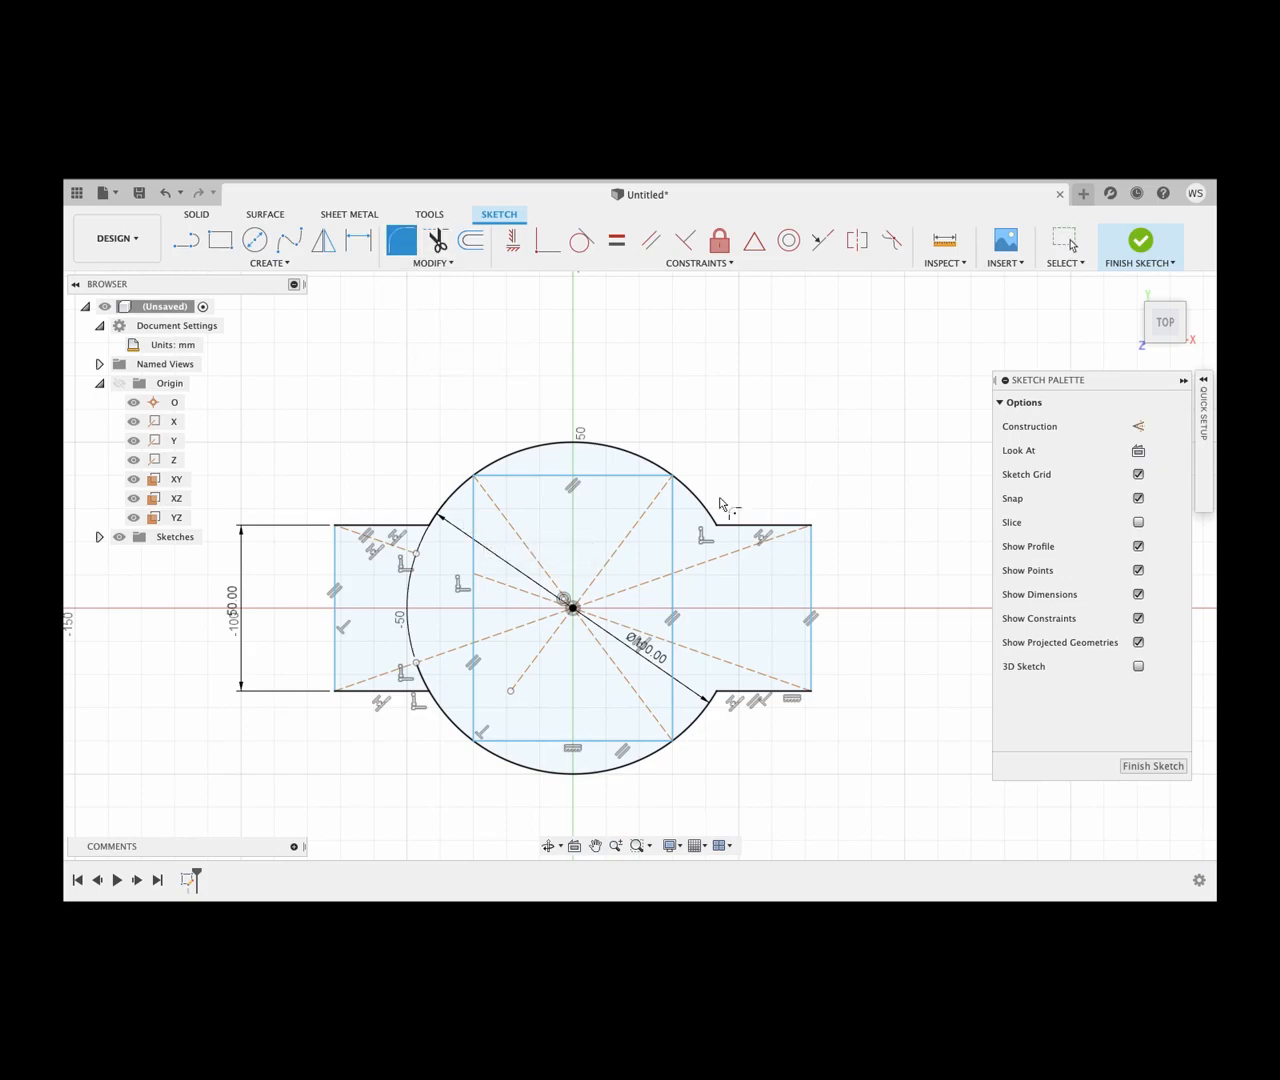
left_click(800, 525)
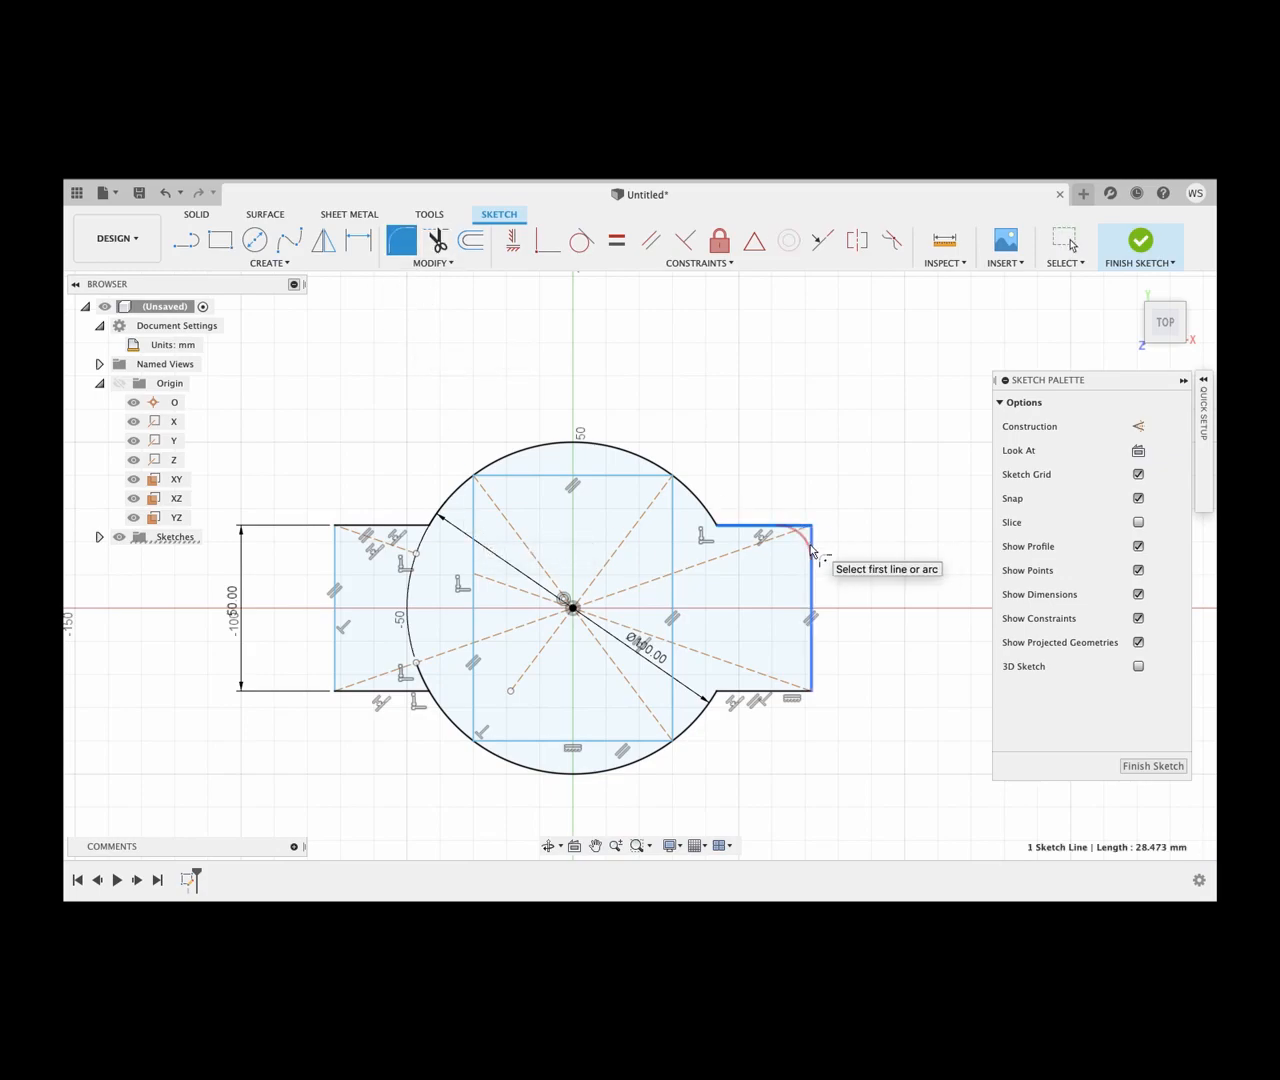
left_click(811, 553)
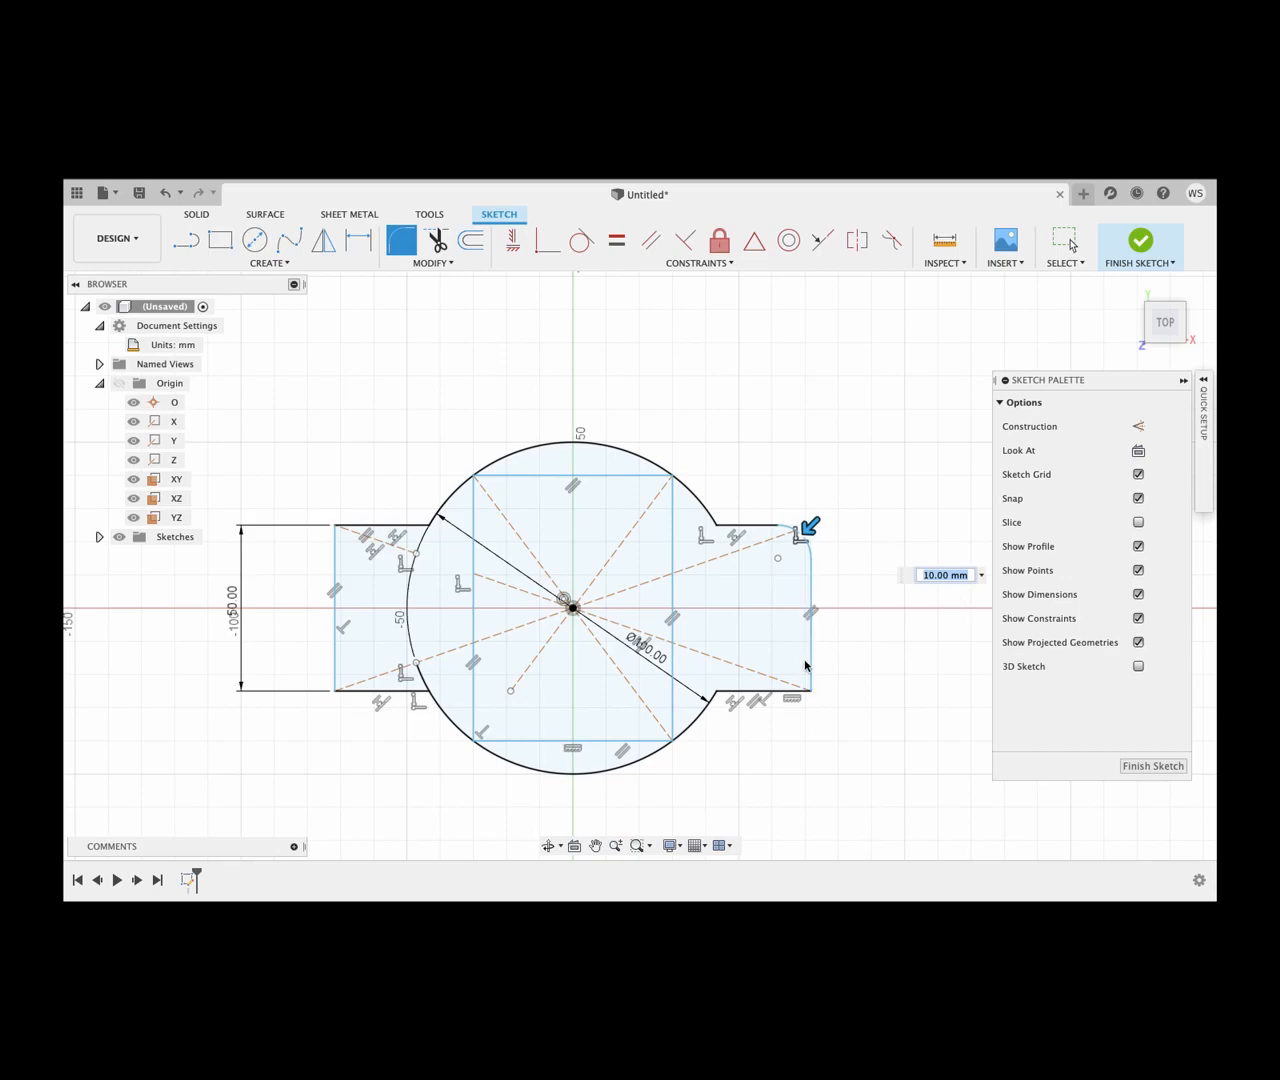
left_click(810, 664)
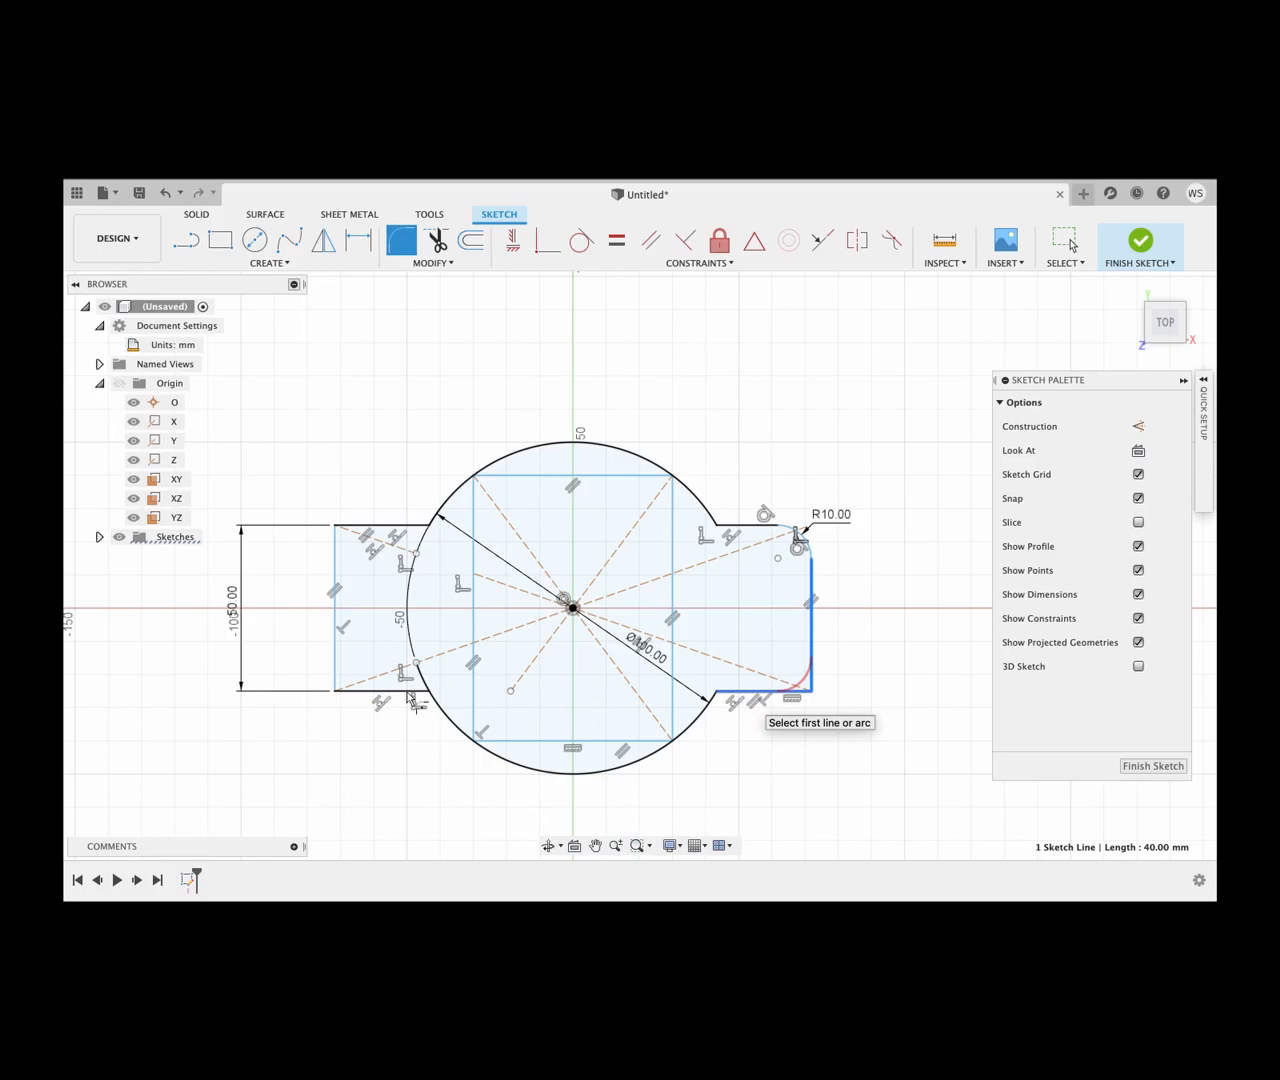
Step: Fillet the upper and lower outer corners on the wide rectangle's left end with a 10 mm radius
left_click(369, 529)
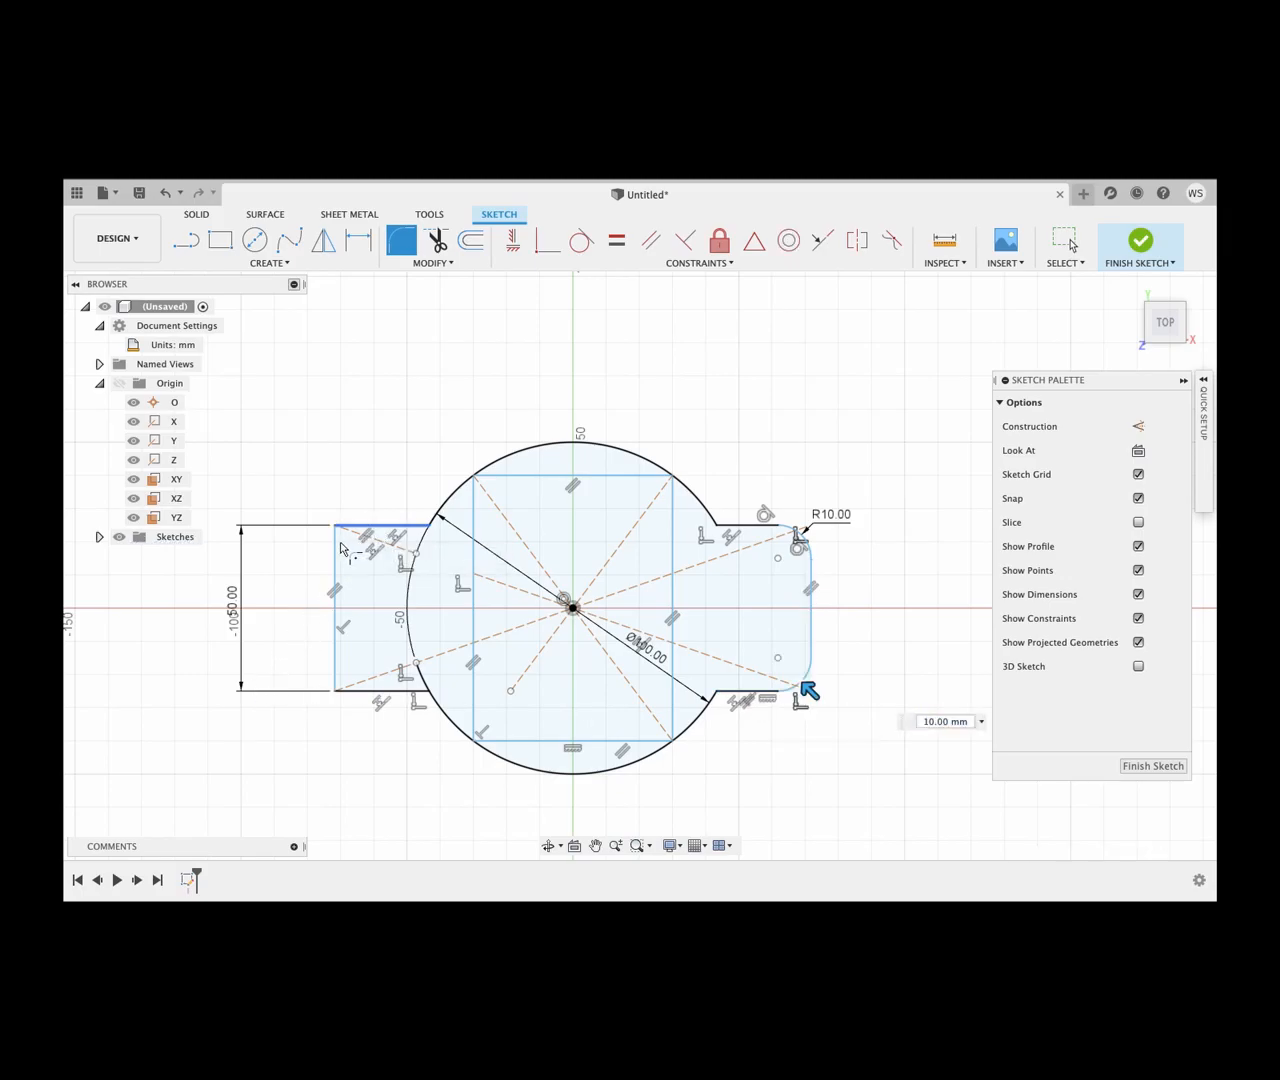
left_click(335, 688)
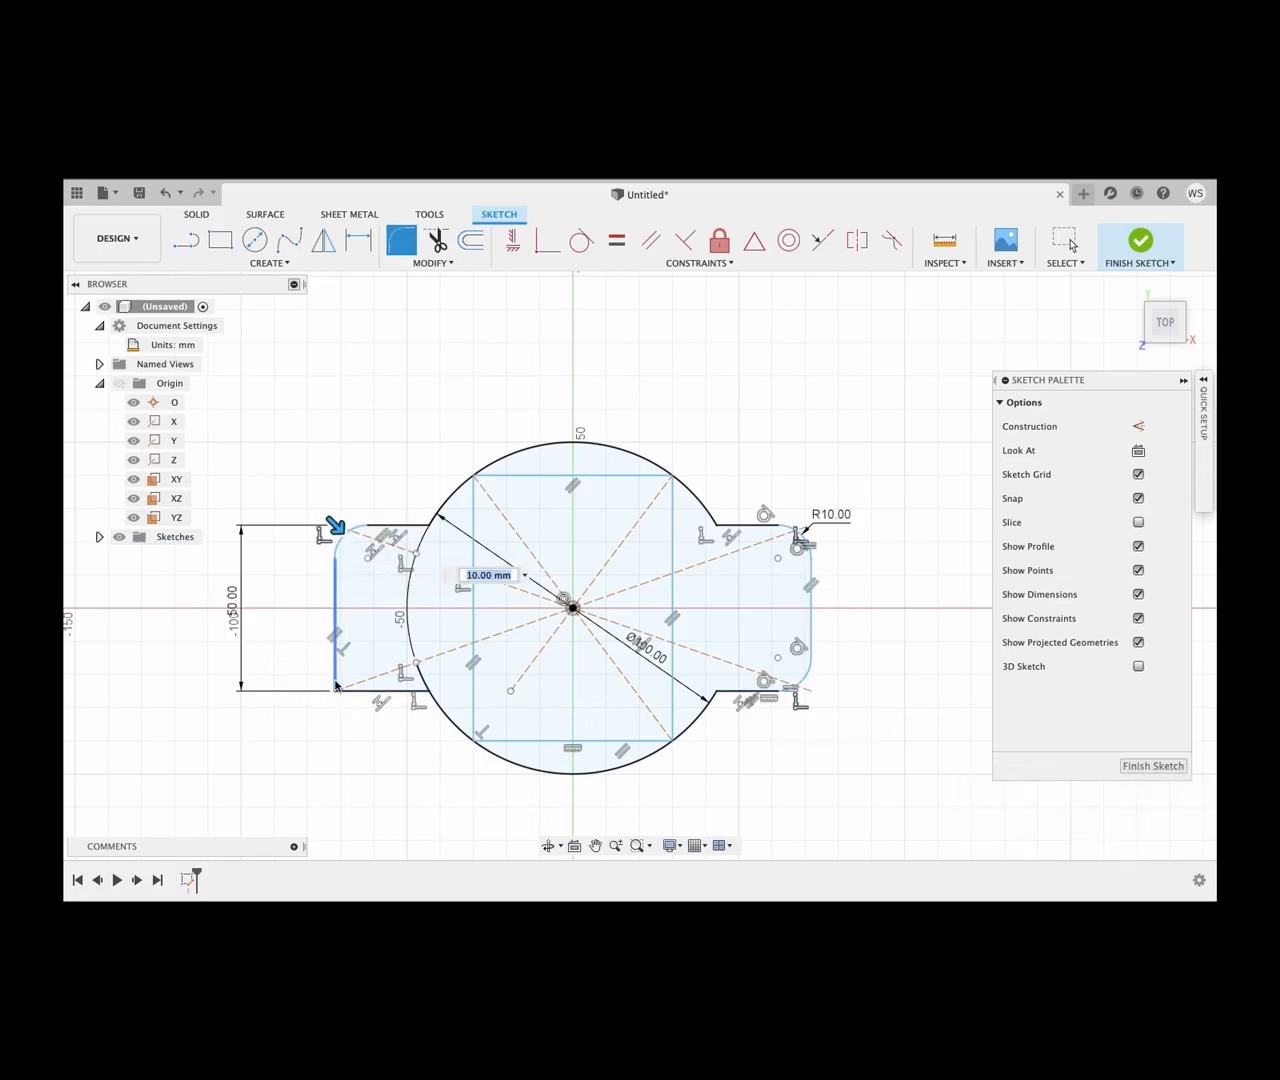
key("Return")
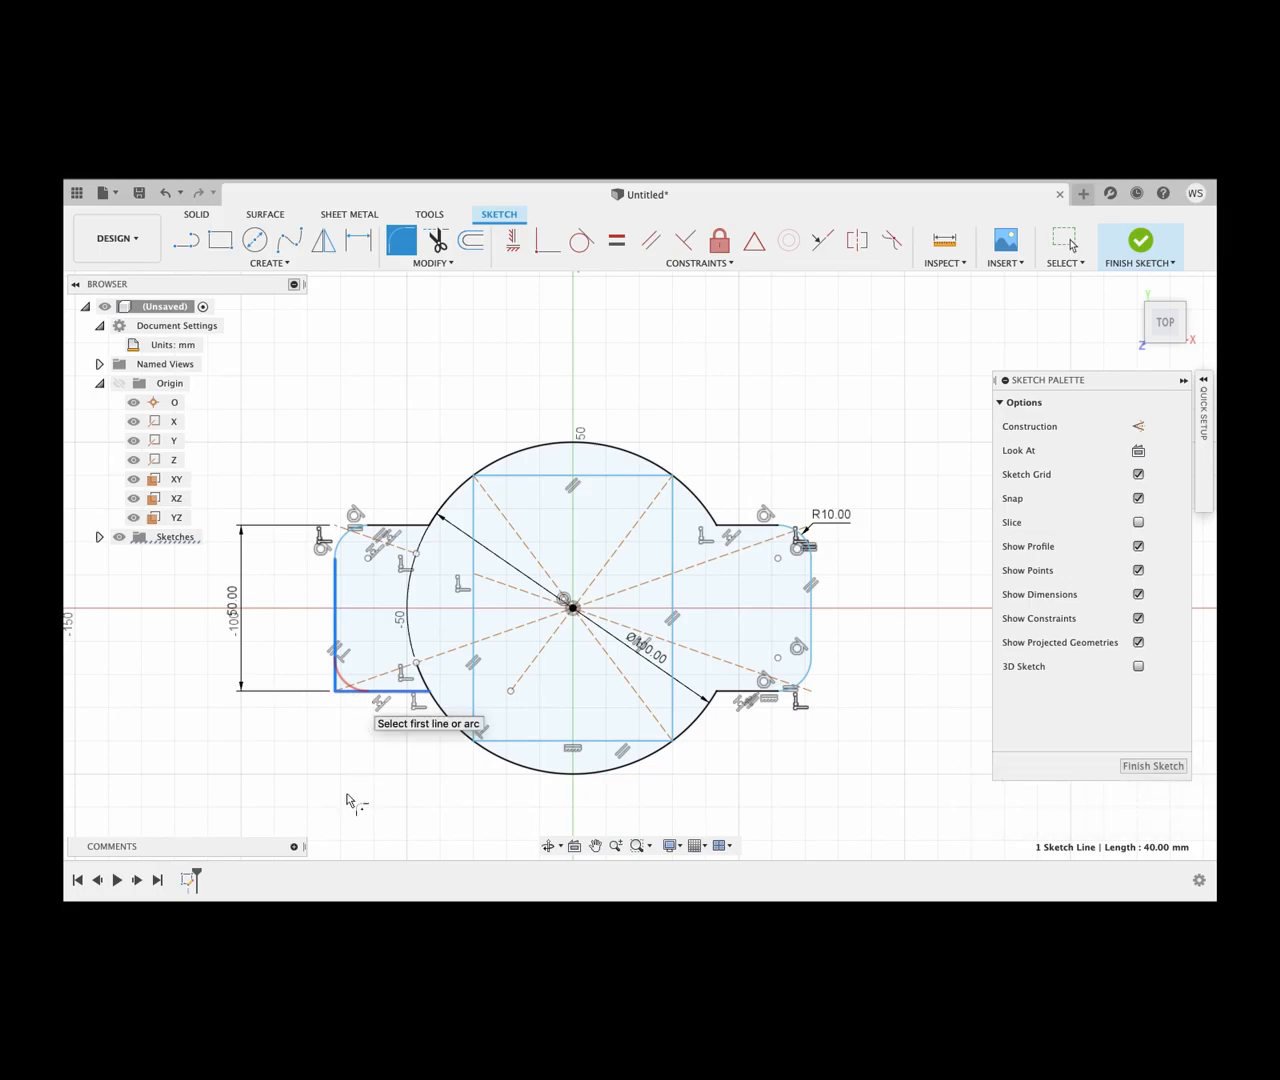
left_click(362, 698)
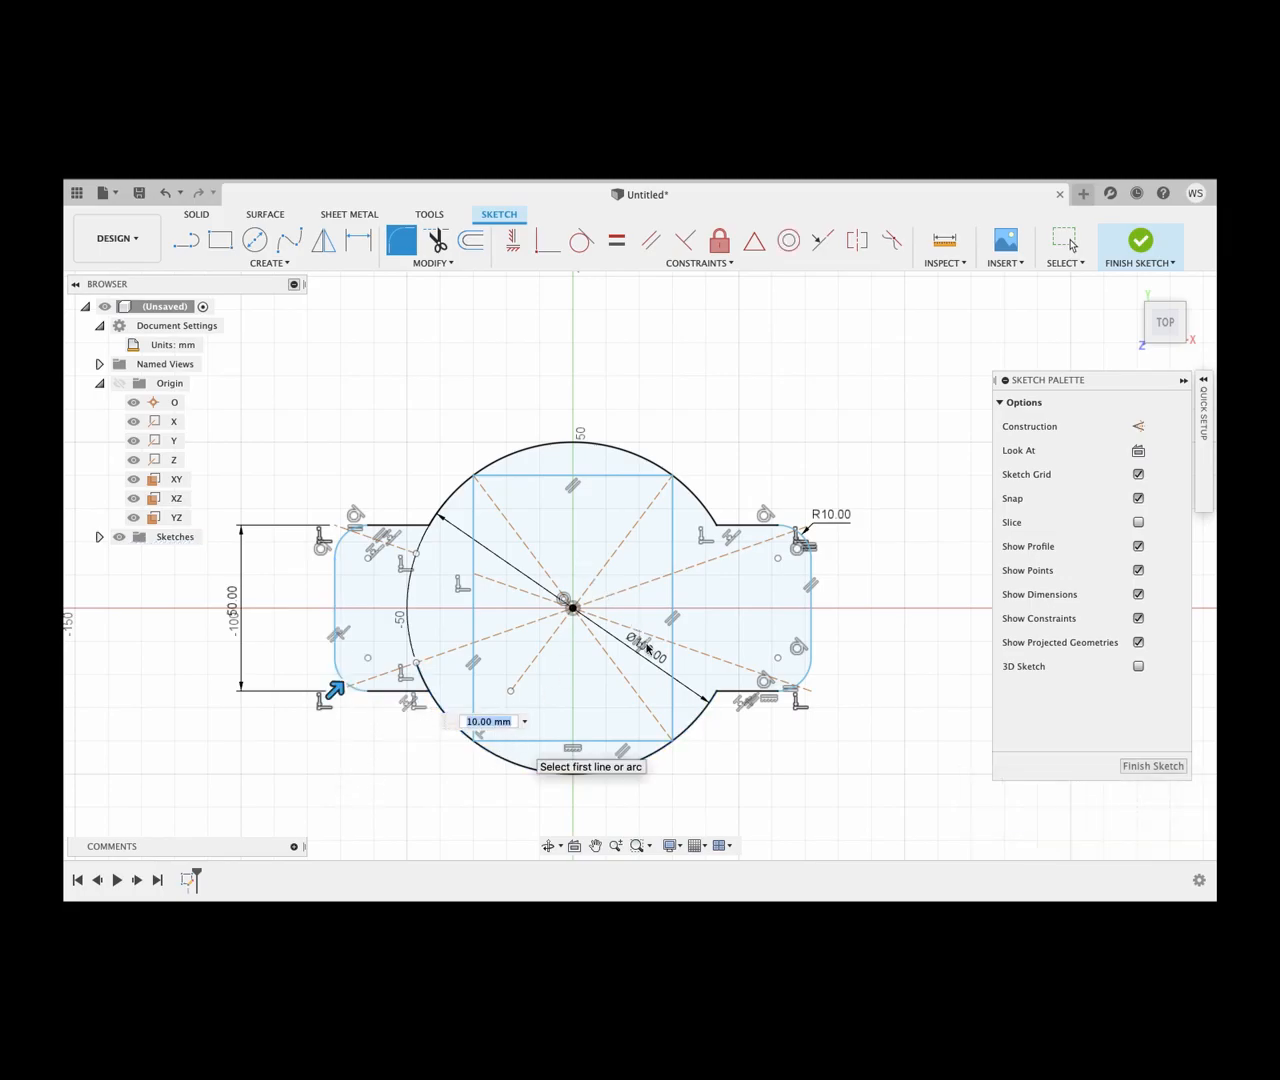
key("Return")
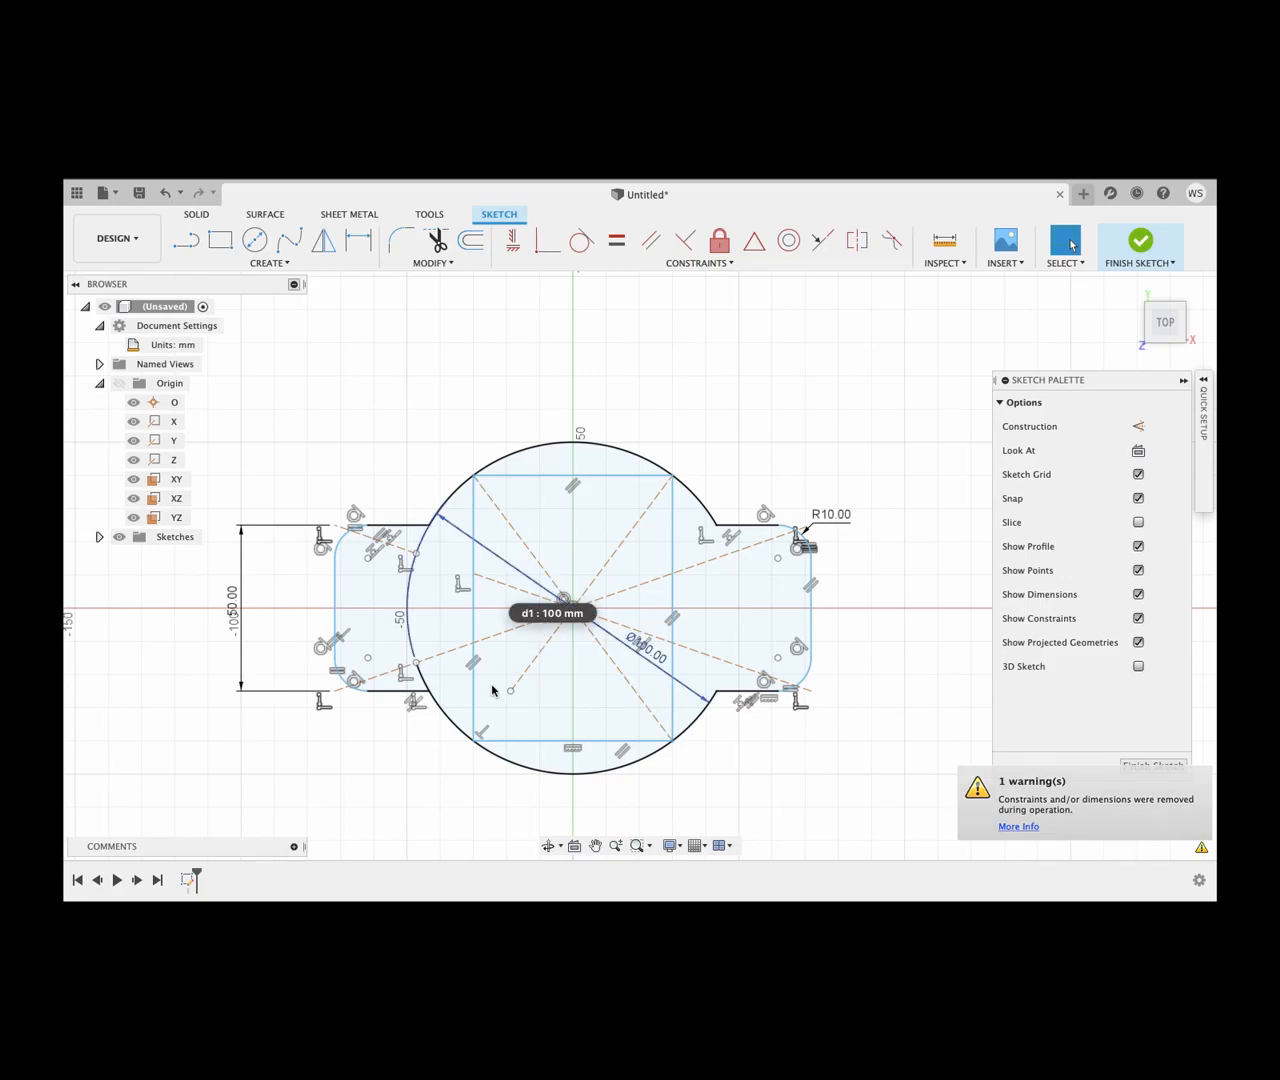
Step: Extrude the four profiles surrounding the central rectangle 20 mm as a new body, leaving the rectangle open
key("e")
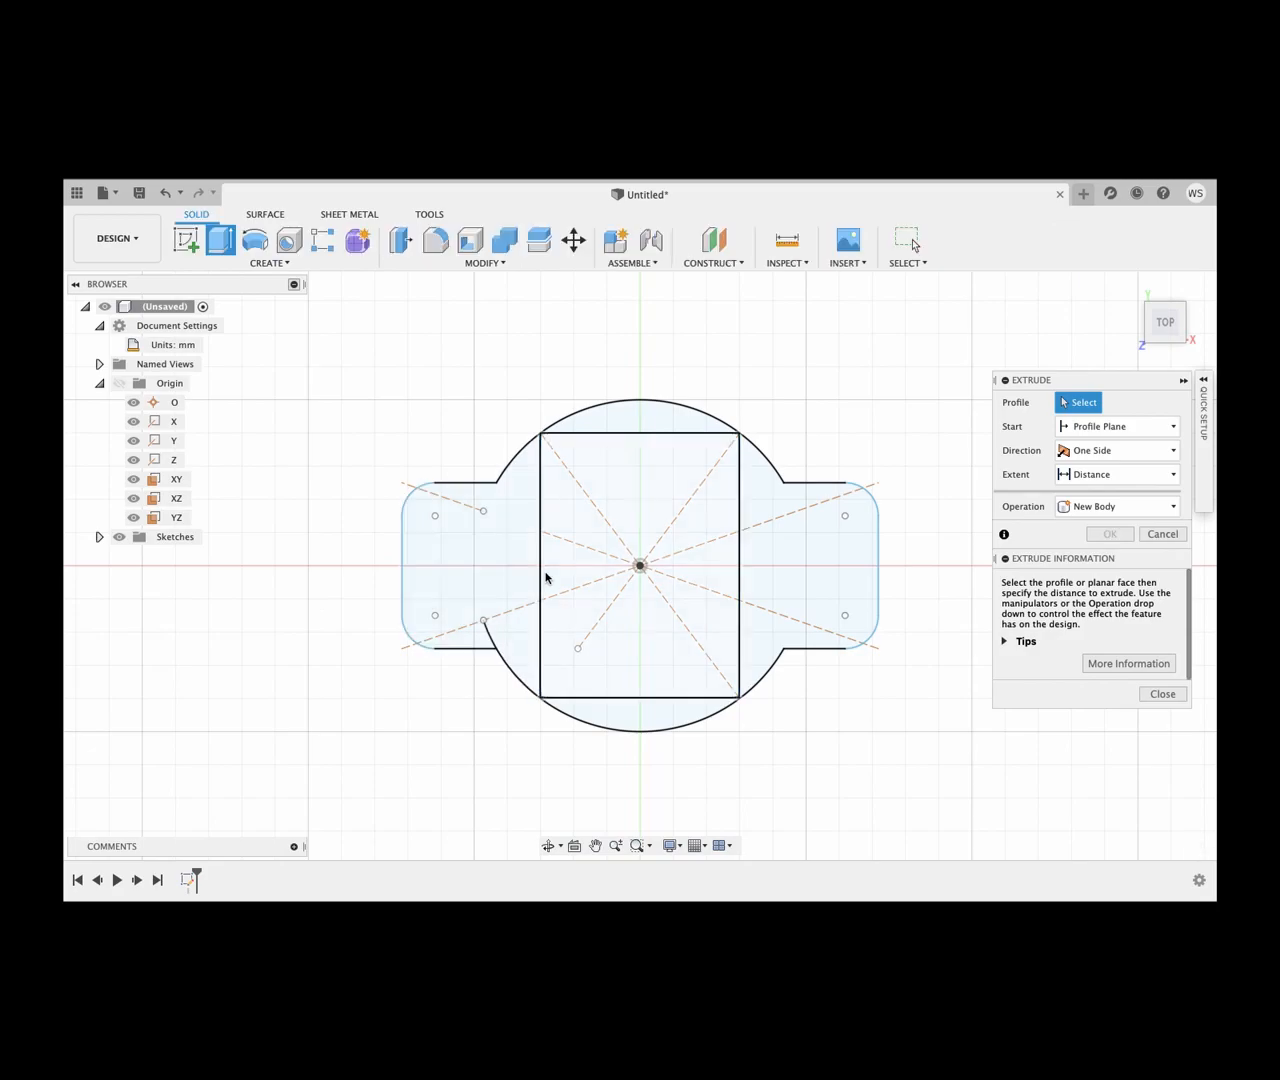
left_click(497, 574)
left_click(646, 426)
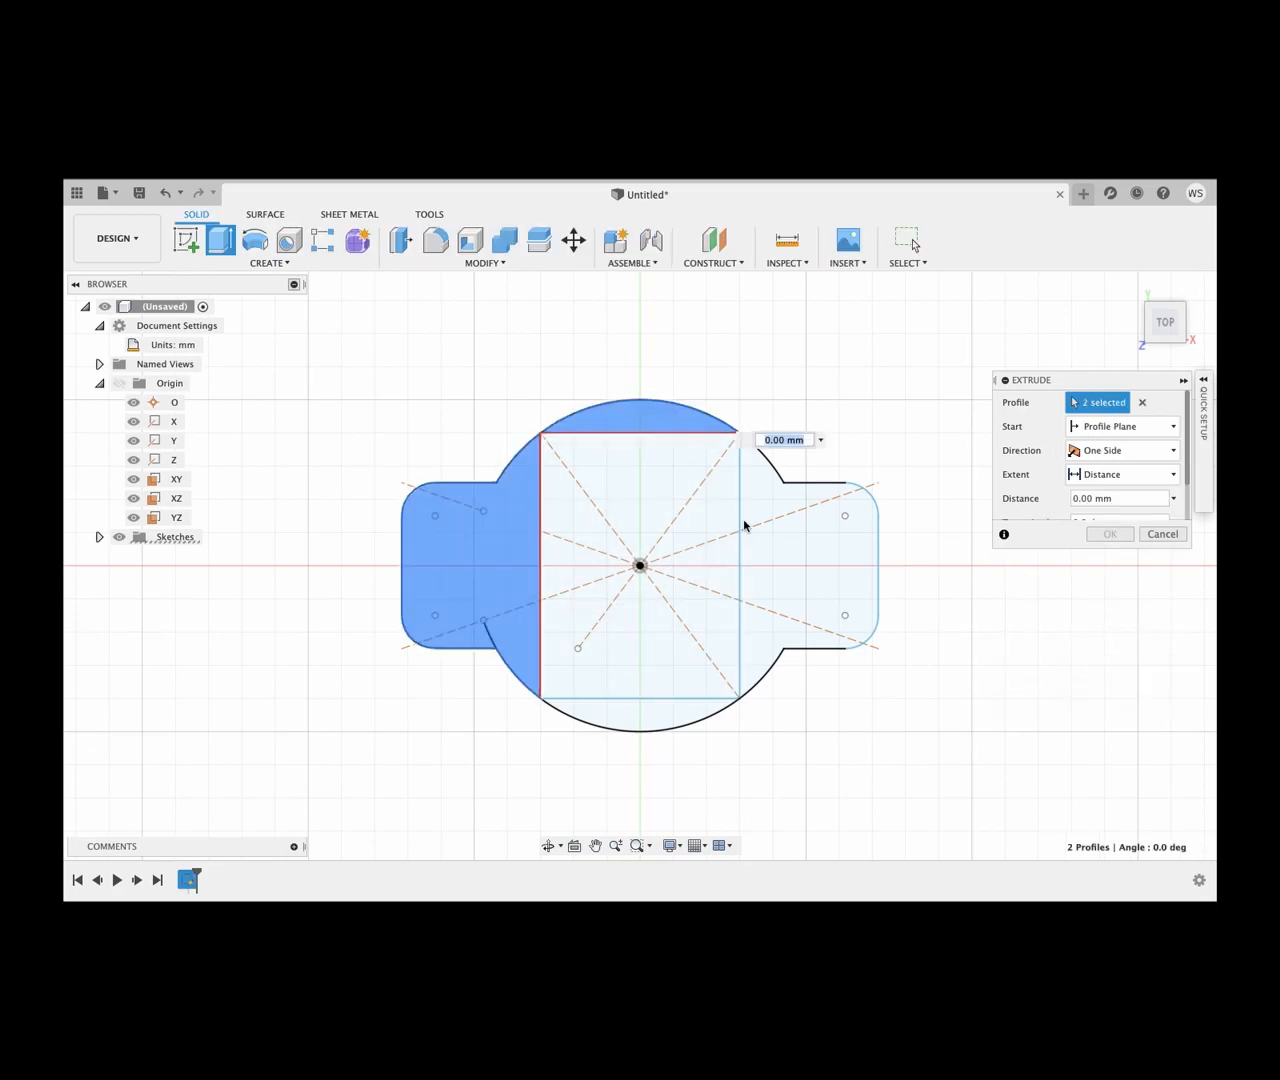
left_click(806, 574)
left_click(670, 724)
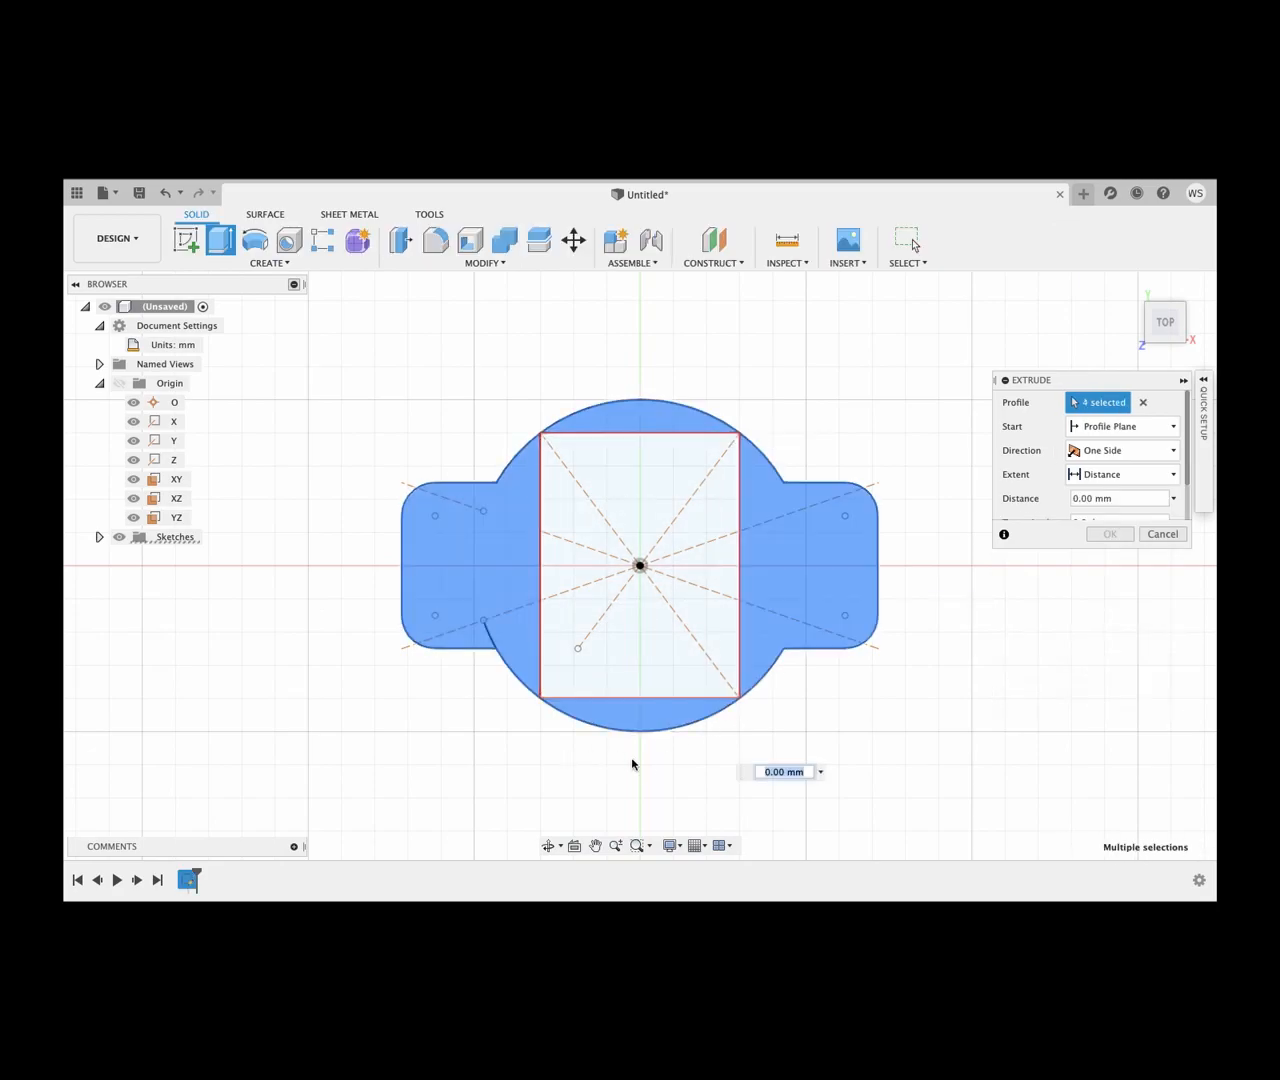
type("10")
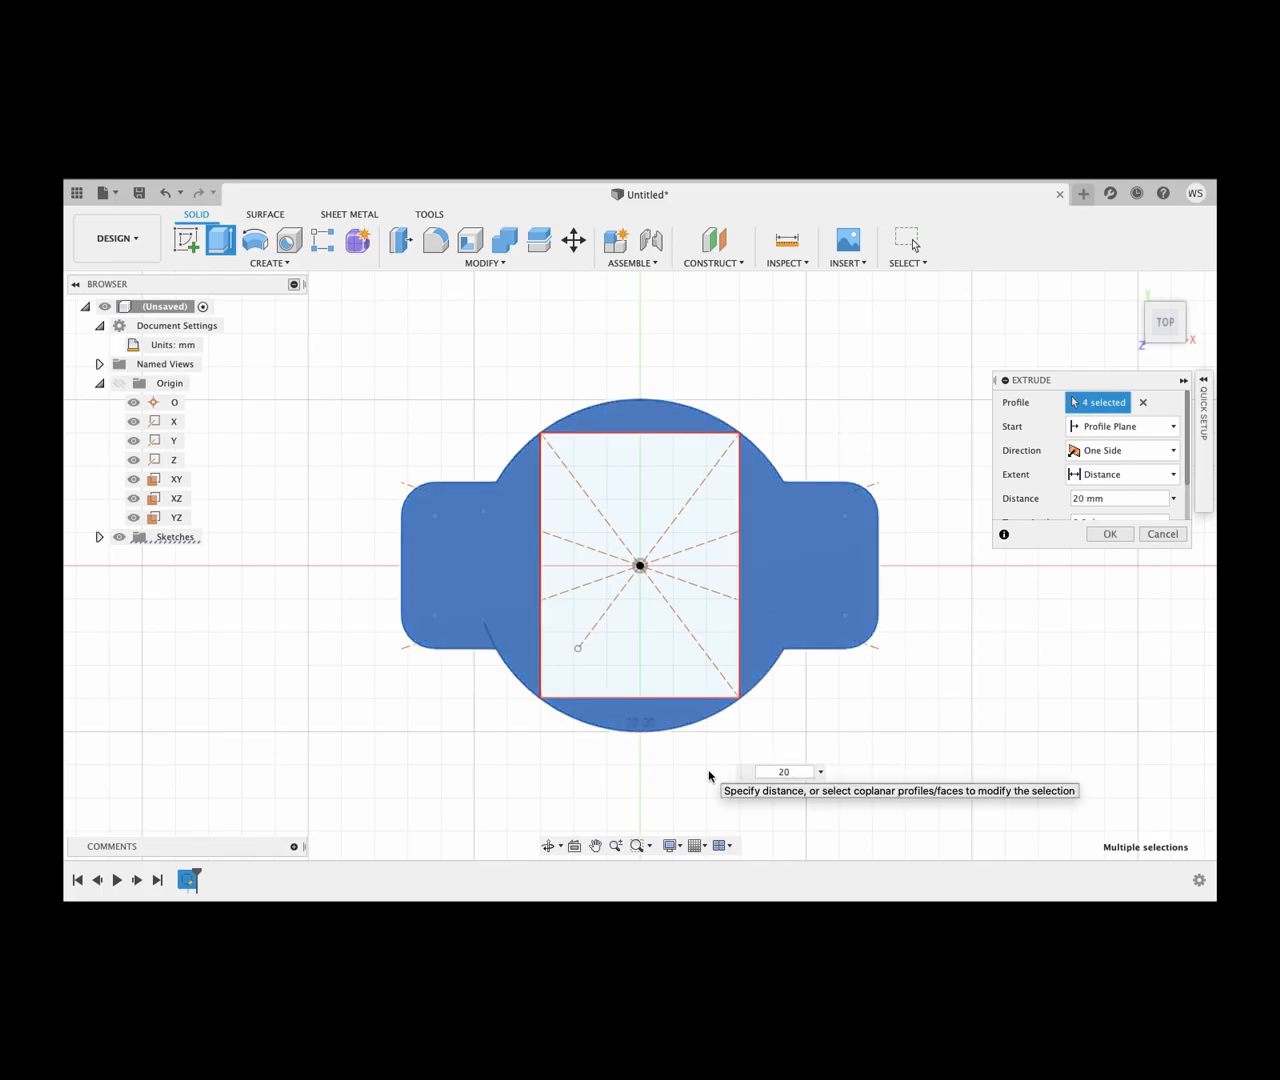
key("Return")
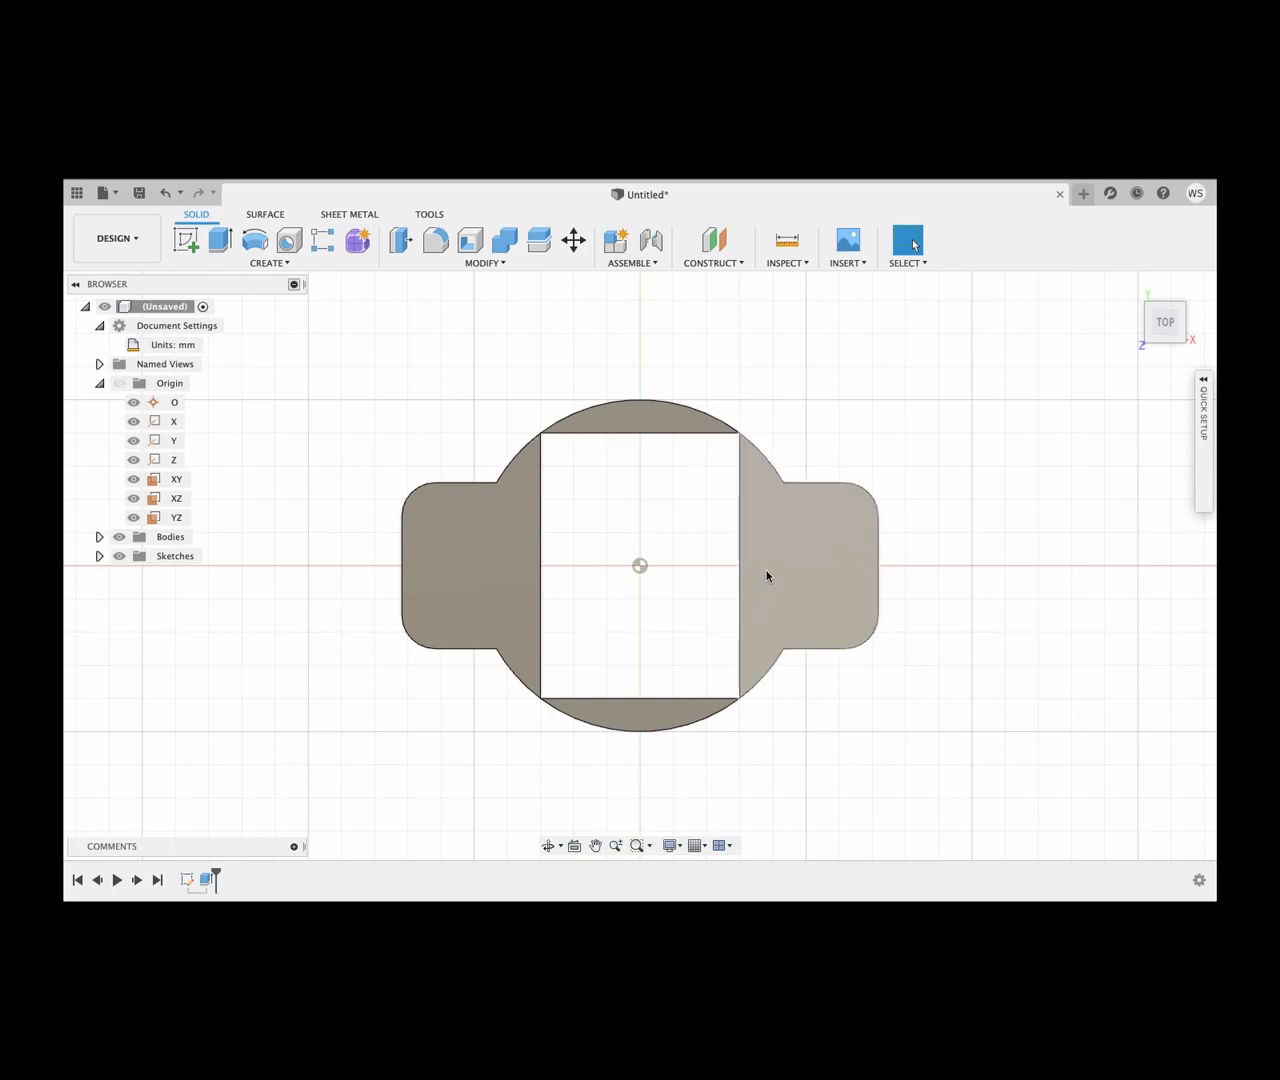
middle_click_drag(856, 540, 831, 592, "shift")
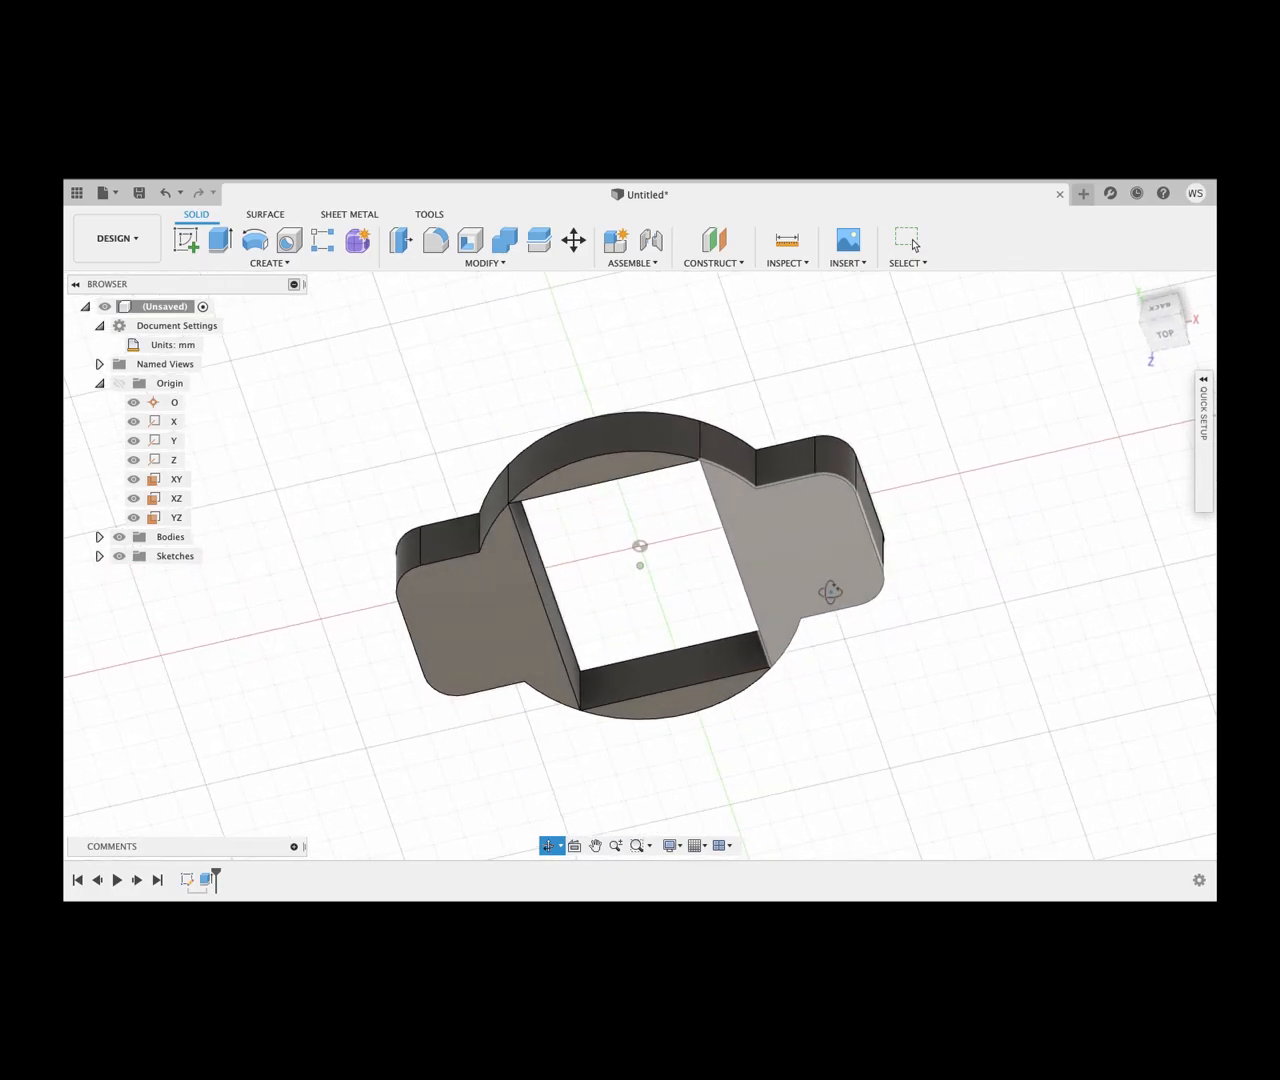
middle_click_drag(830, 591, 829, 463, "shift")
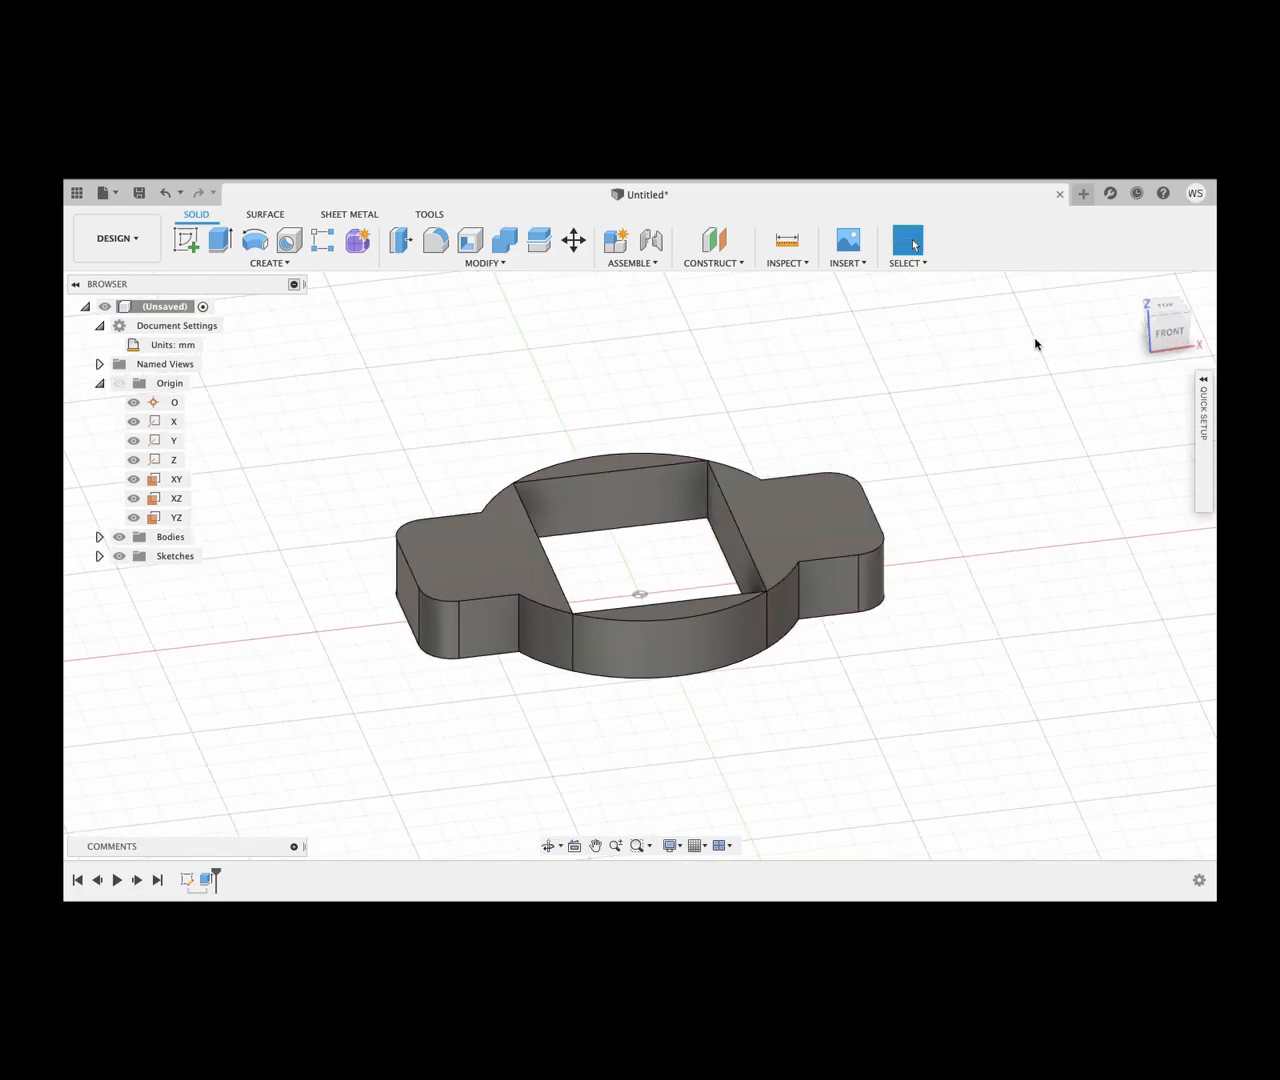
left_click(1124, 334)
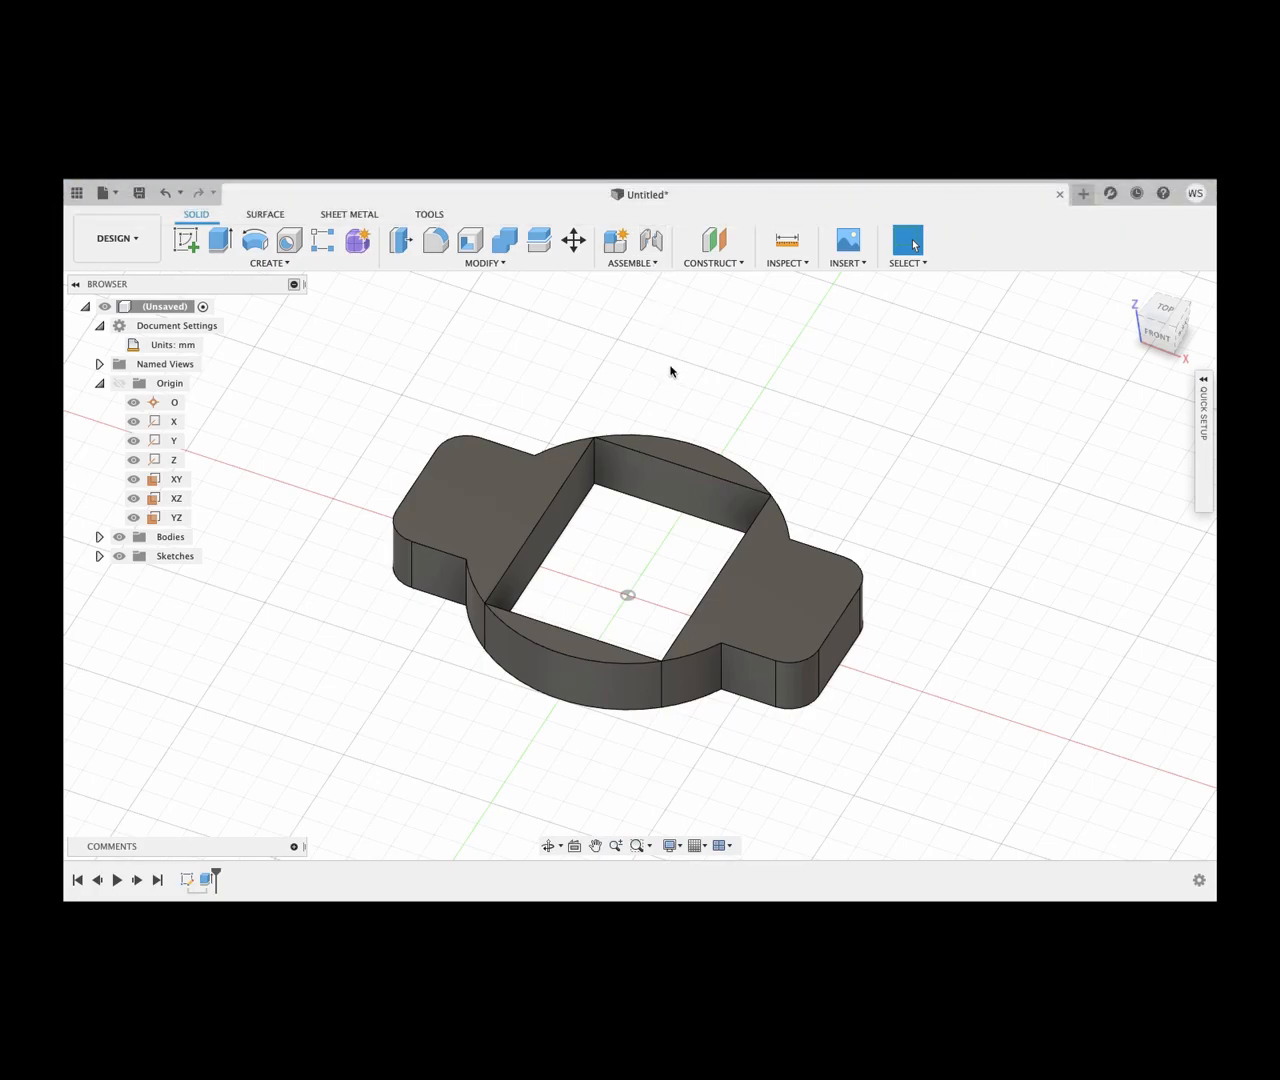
Step: Save the design as Lesson_1 in the WPS_FusionLesson project
left_click(651, 206)
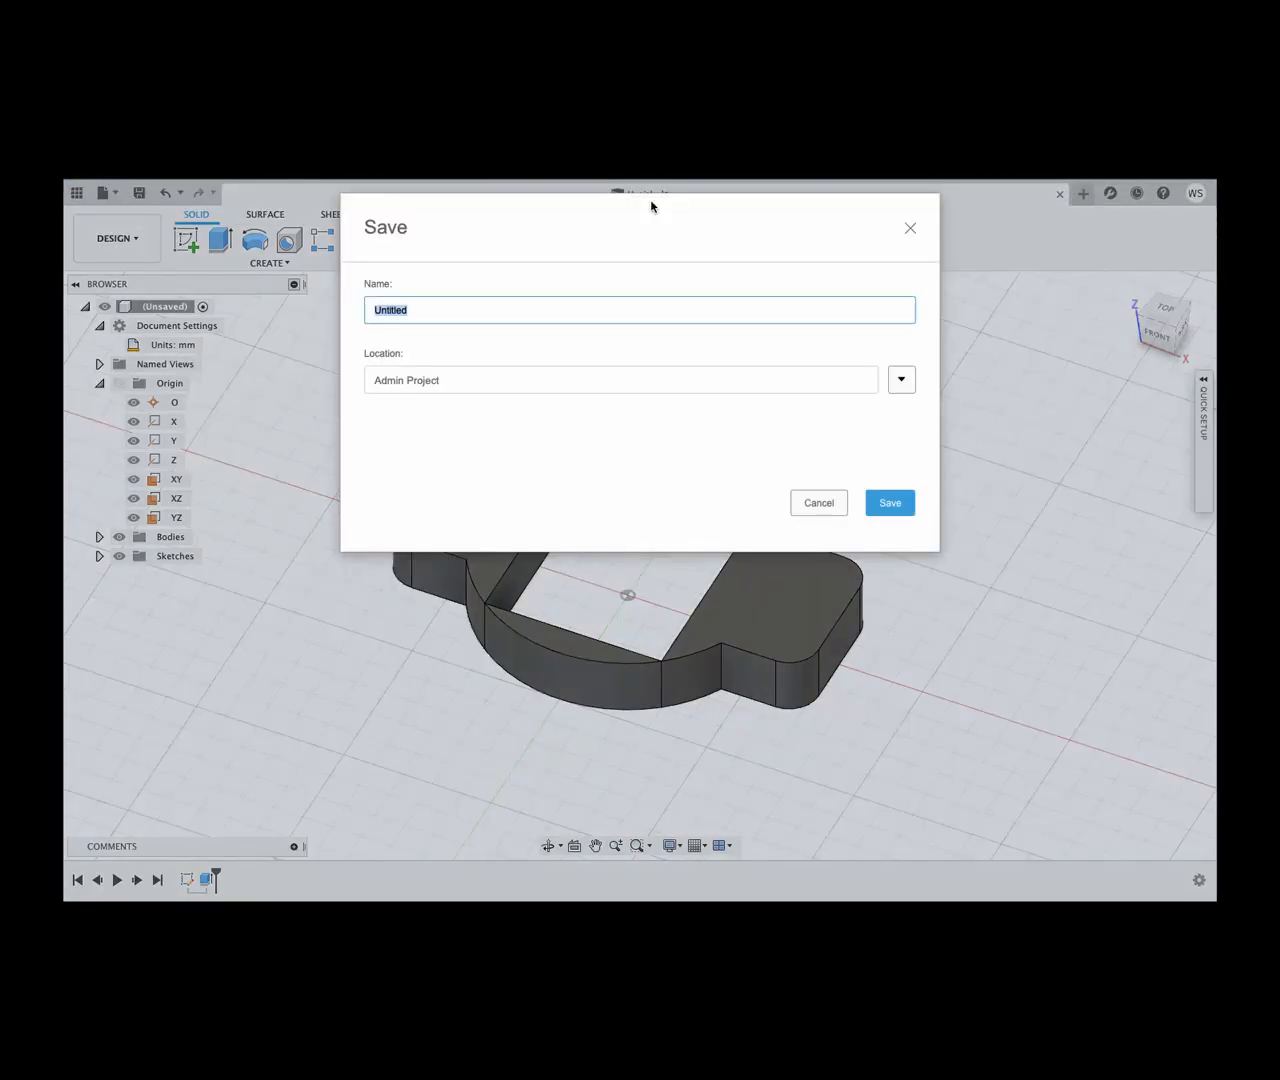
left_click(903, 380)
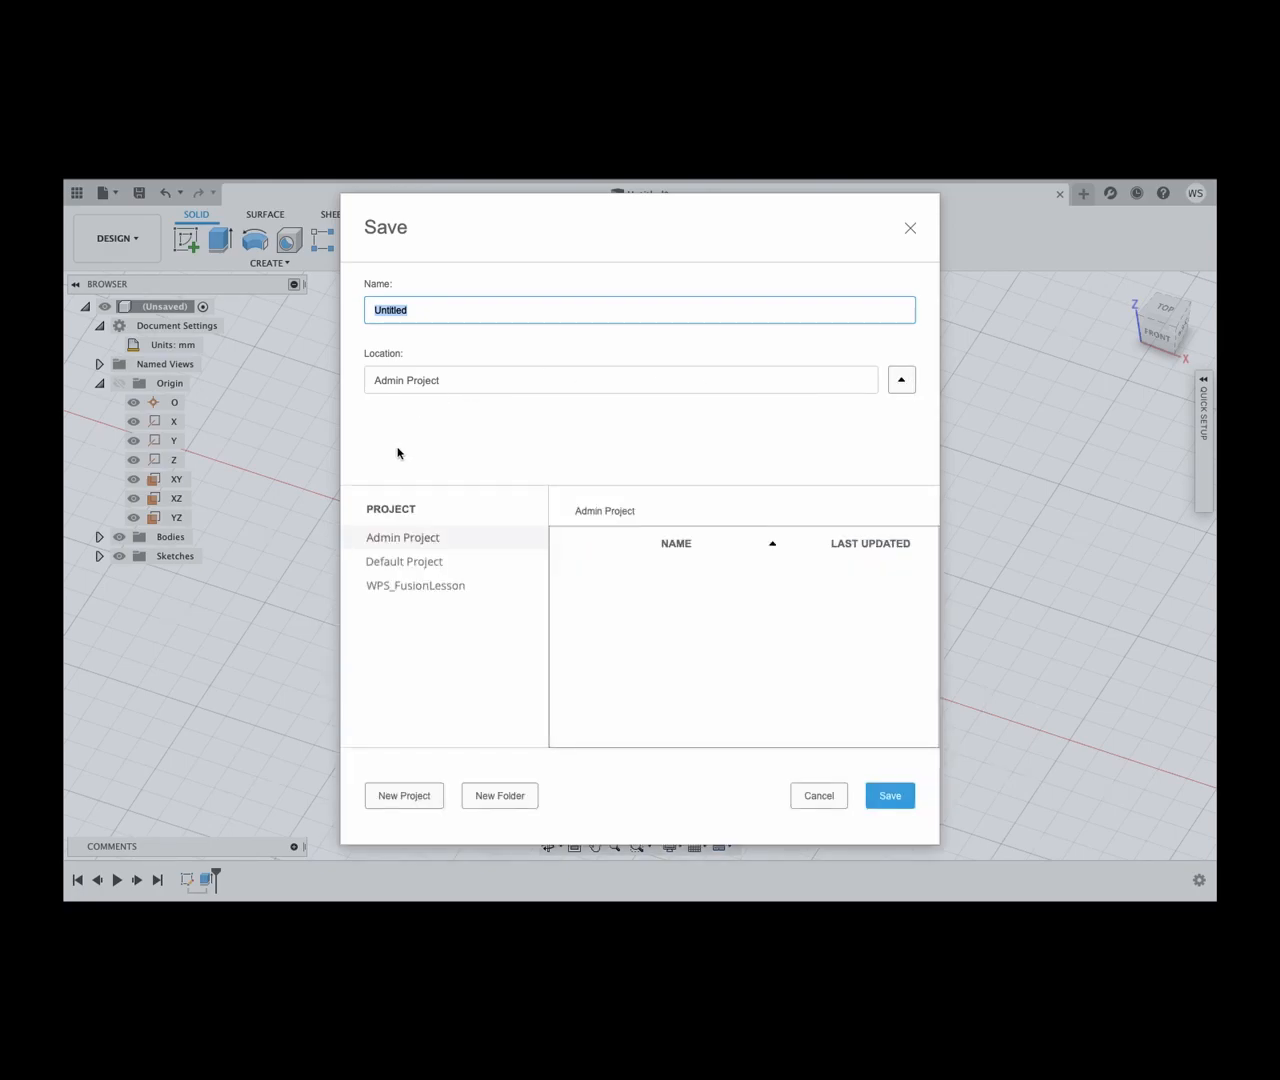
left_click(406, 588)
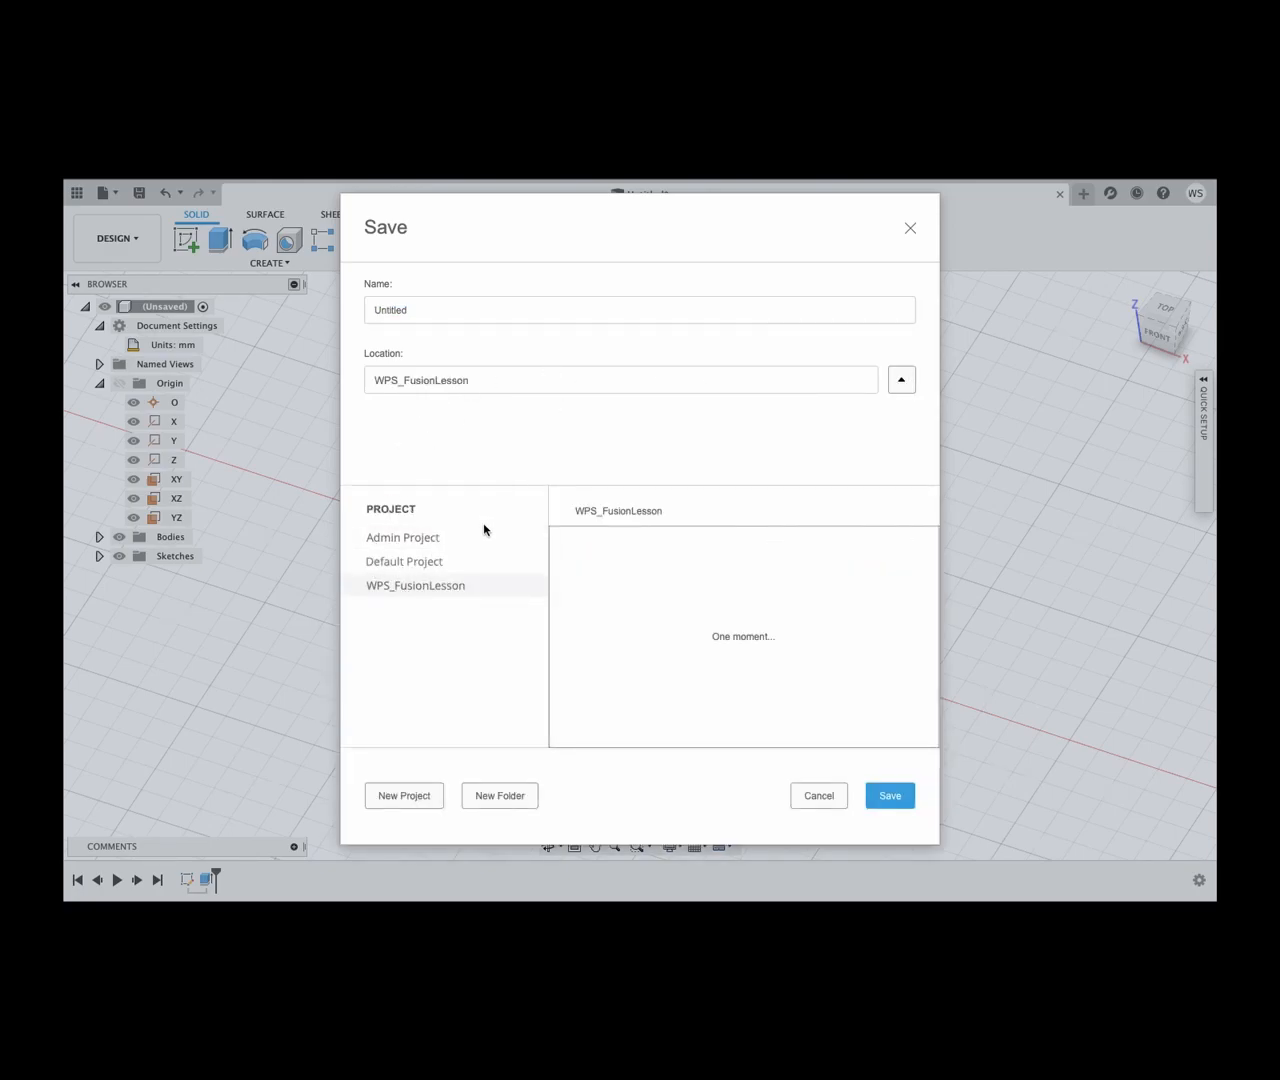
left_click(443, 315)
double_click(385, 309)
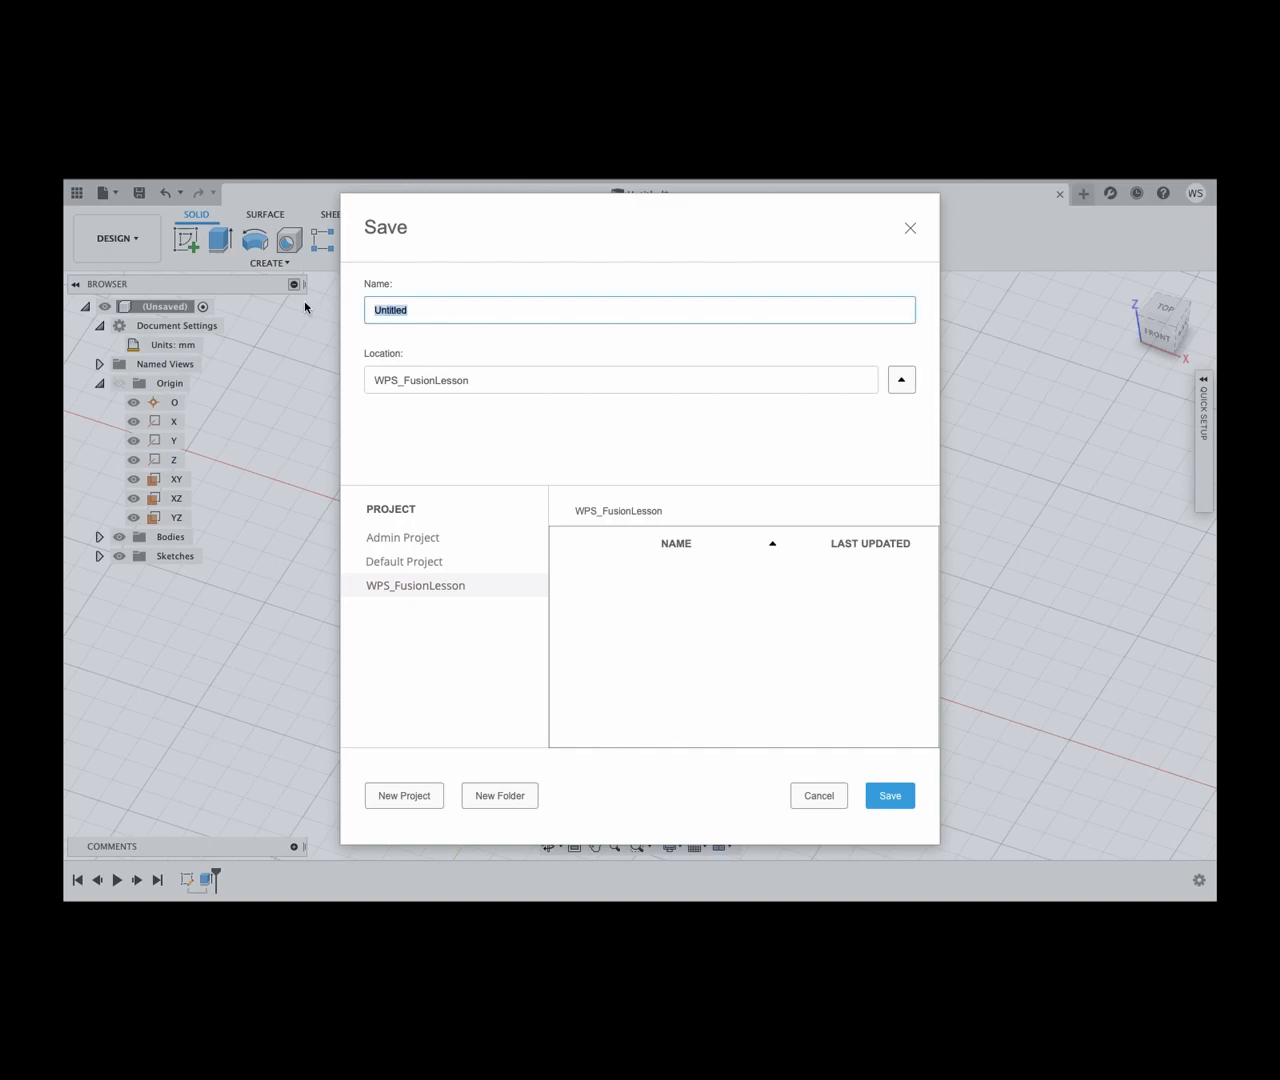
type("Lesson_1")
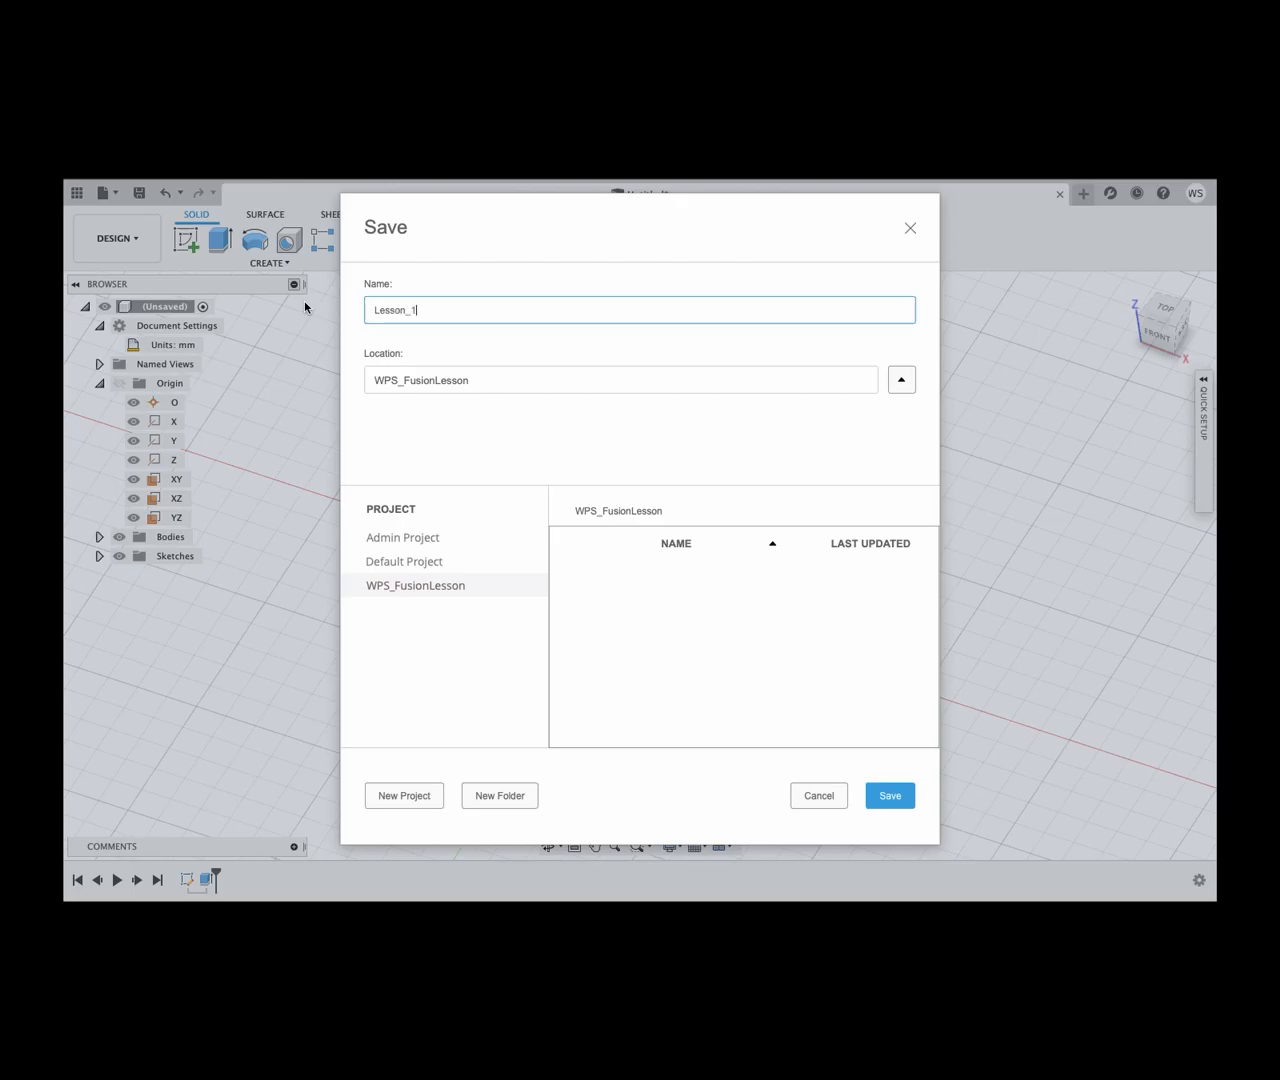
left_click(909, 797)
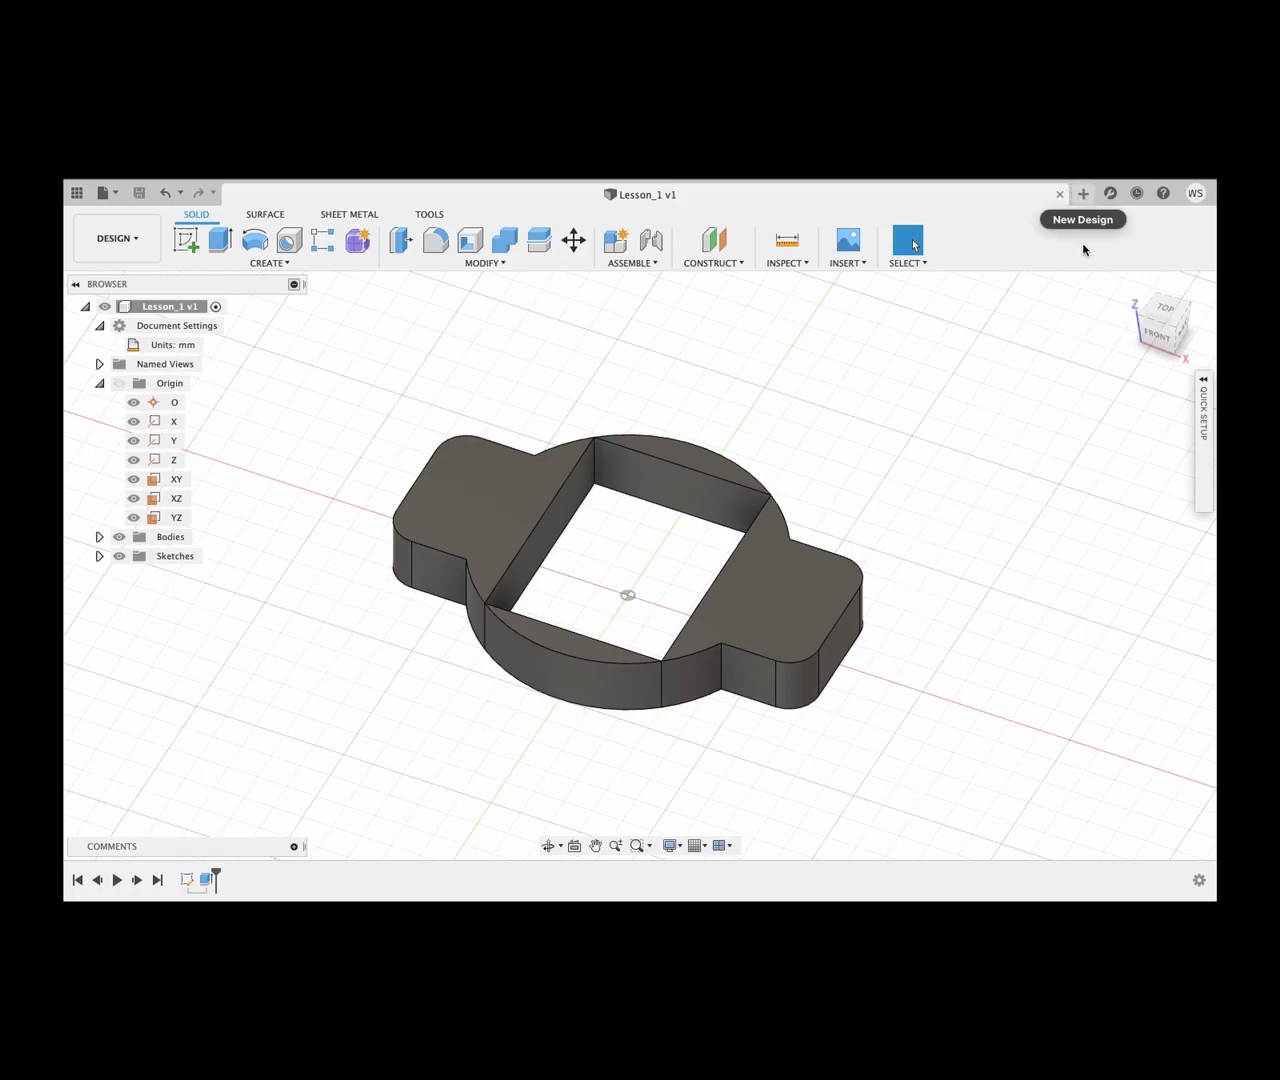
Step: Create a new design and start a sketch on the front XZ plane
left_click(1083, 197)
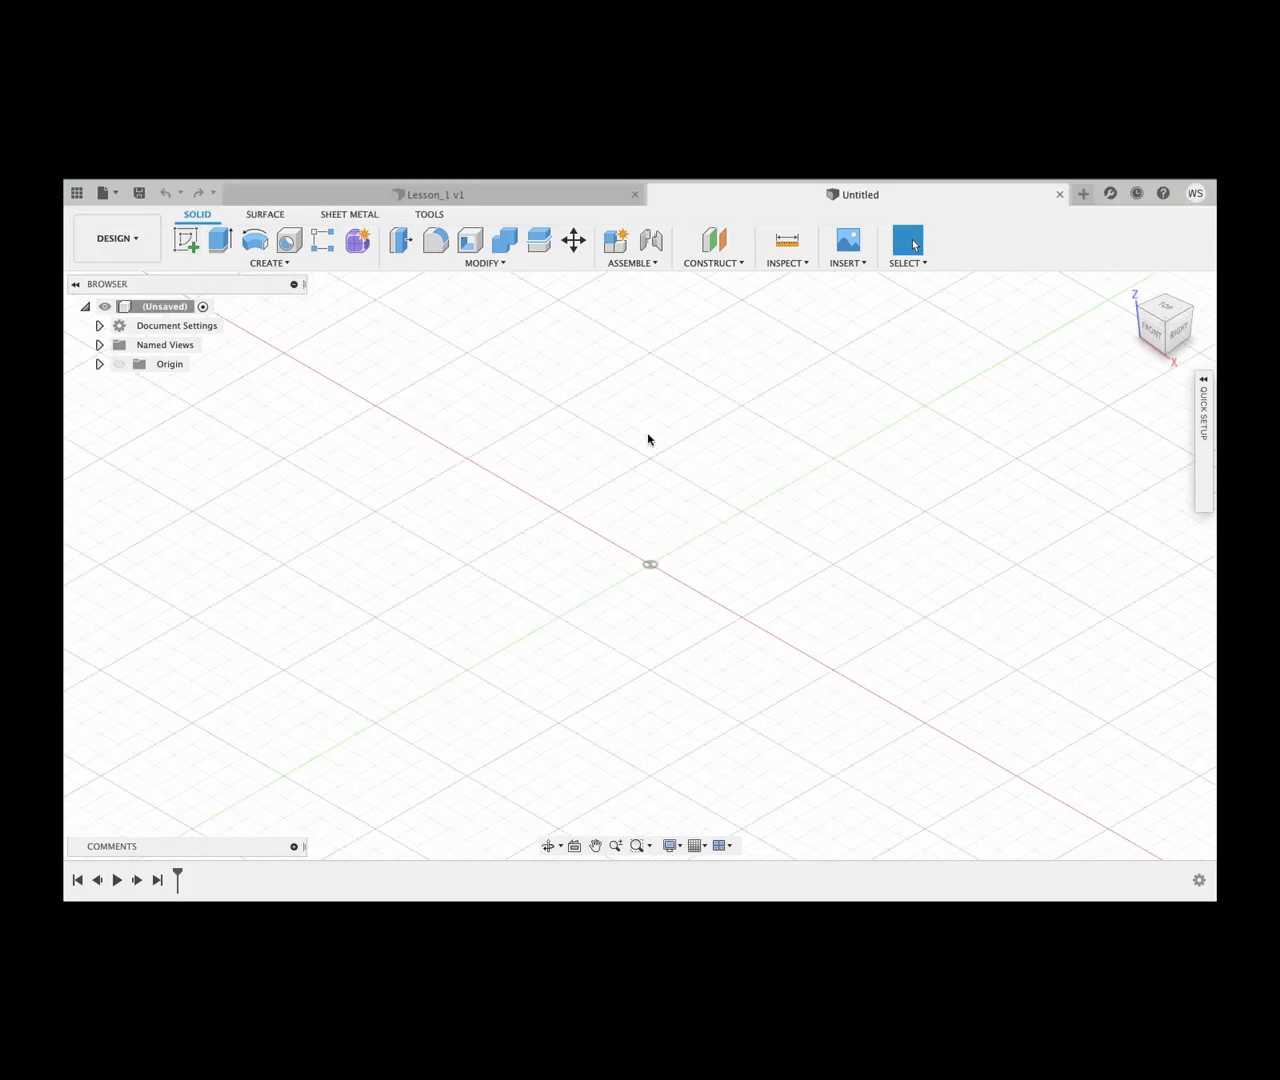
left_click(186, 240)
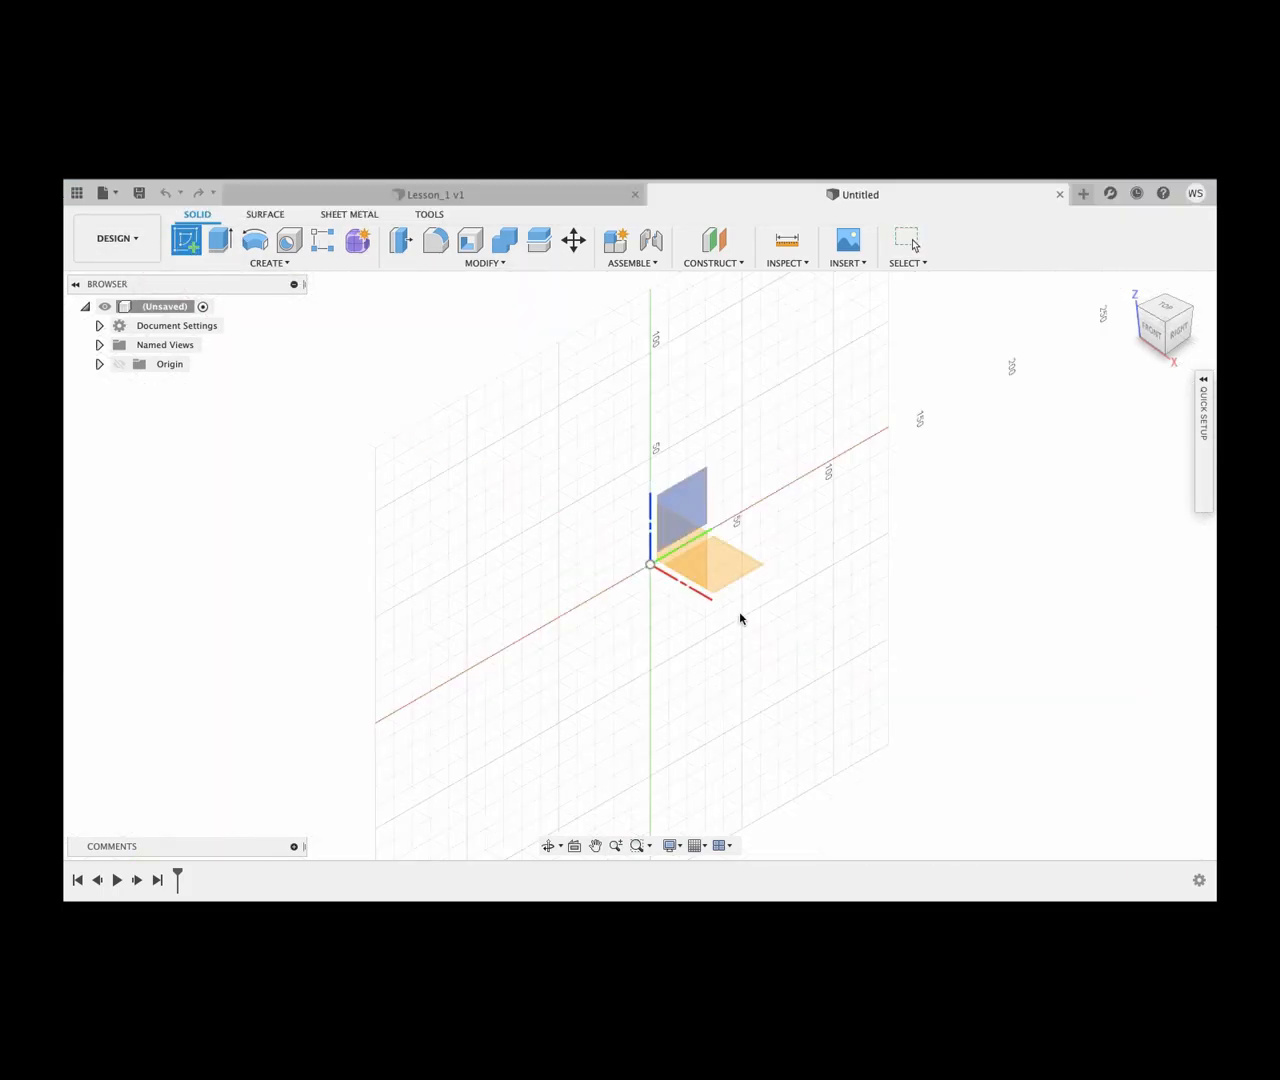
left_click(1157, 337)
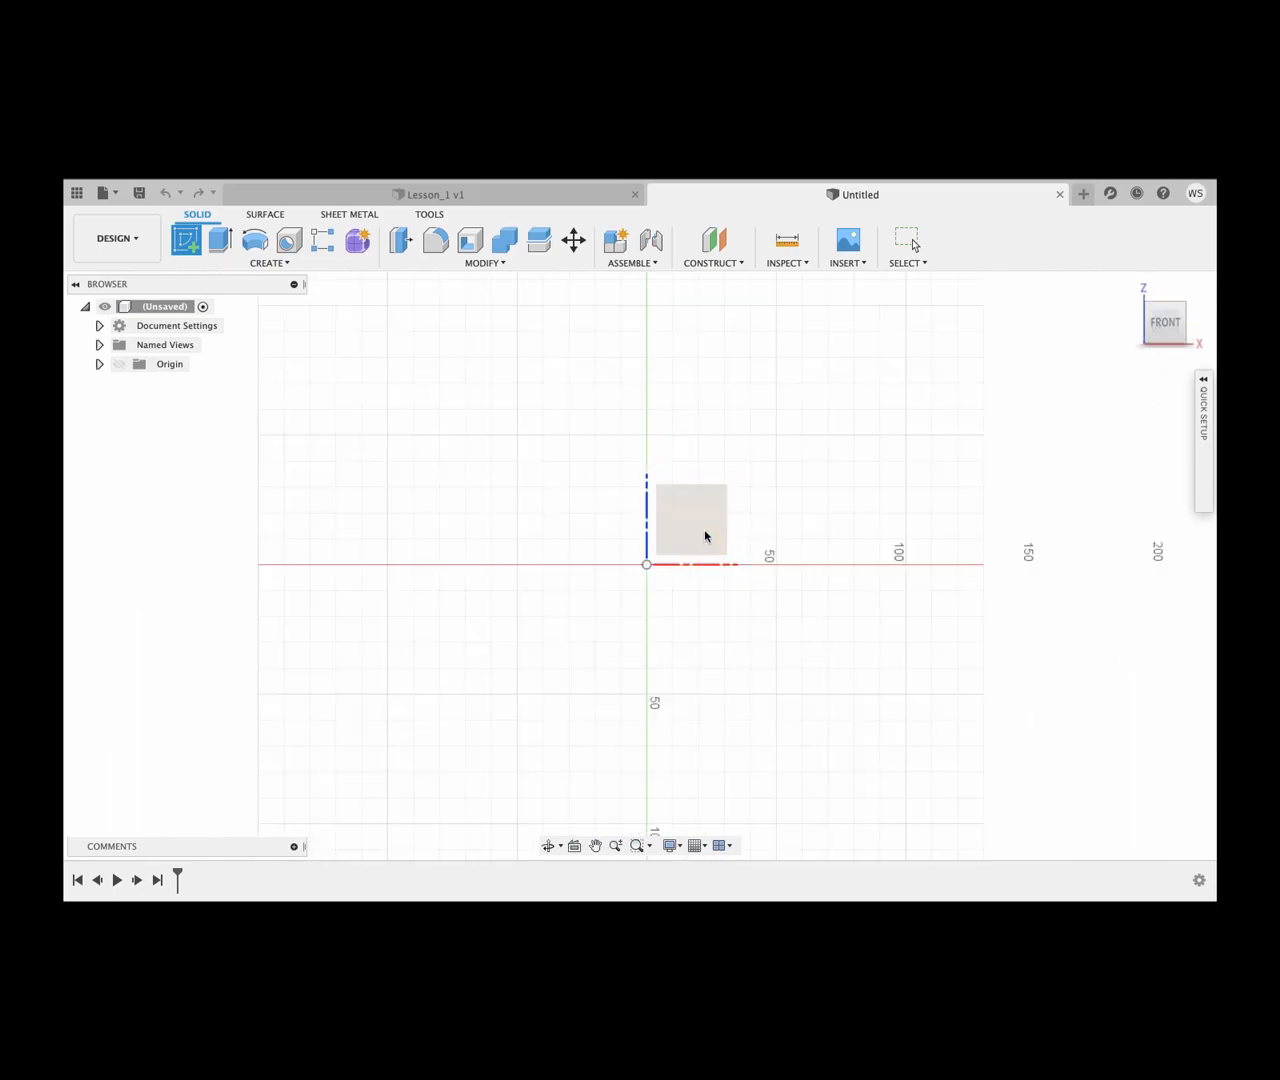
left_click(625, 550)
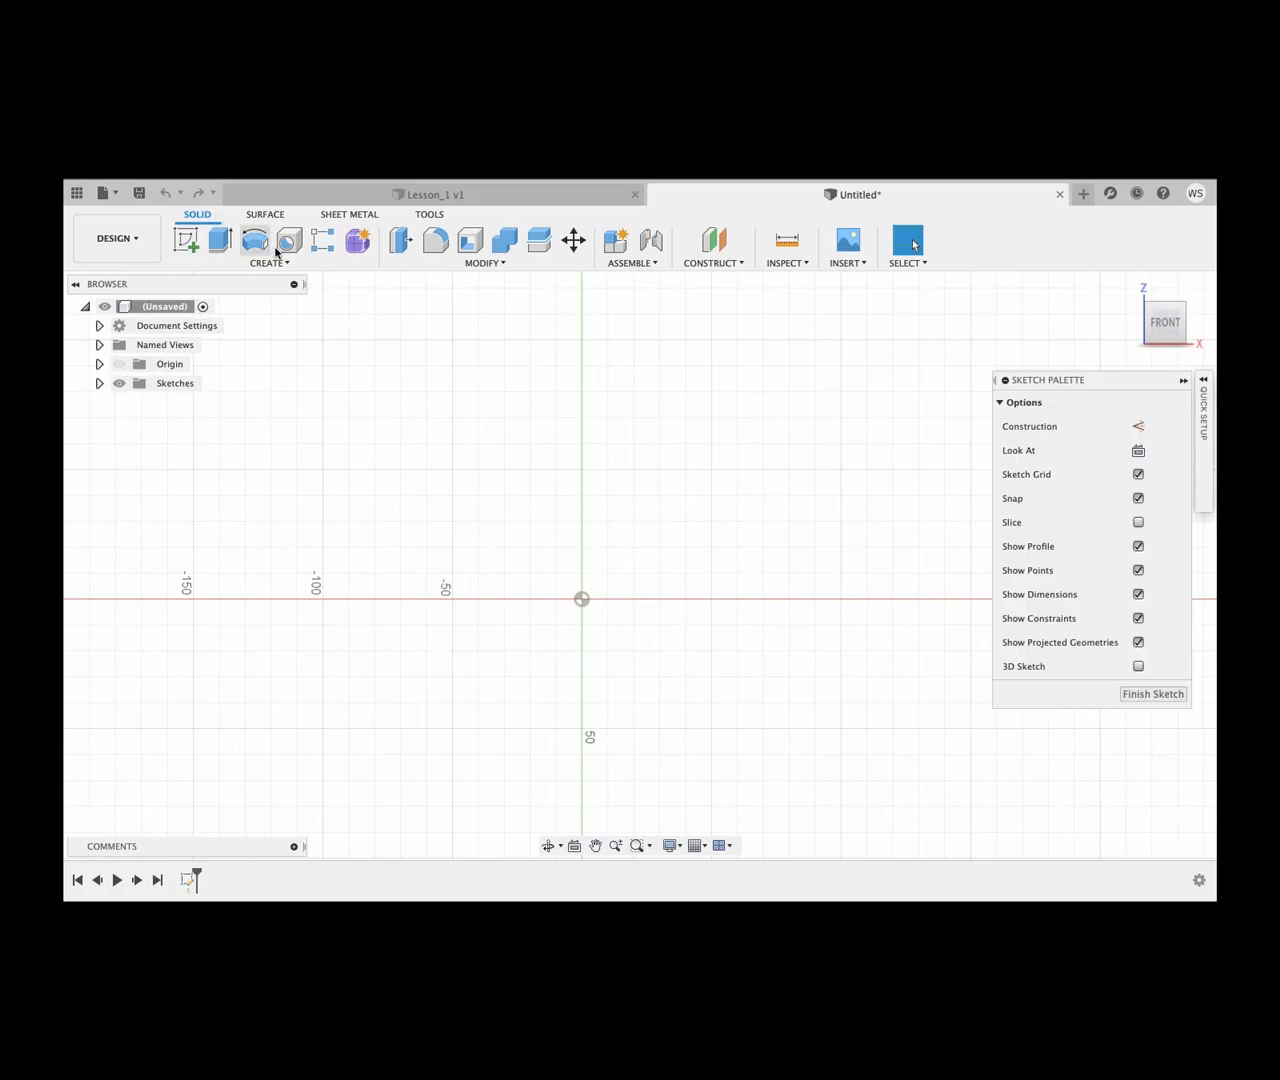
Step: Draw a two-point rectangle from the origin up and to the right, 150 mm high and about 55 mm wide
key("r")
left_click(581, 599)
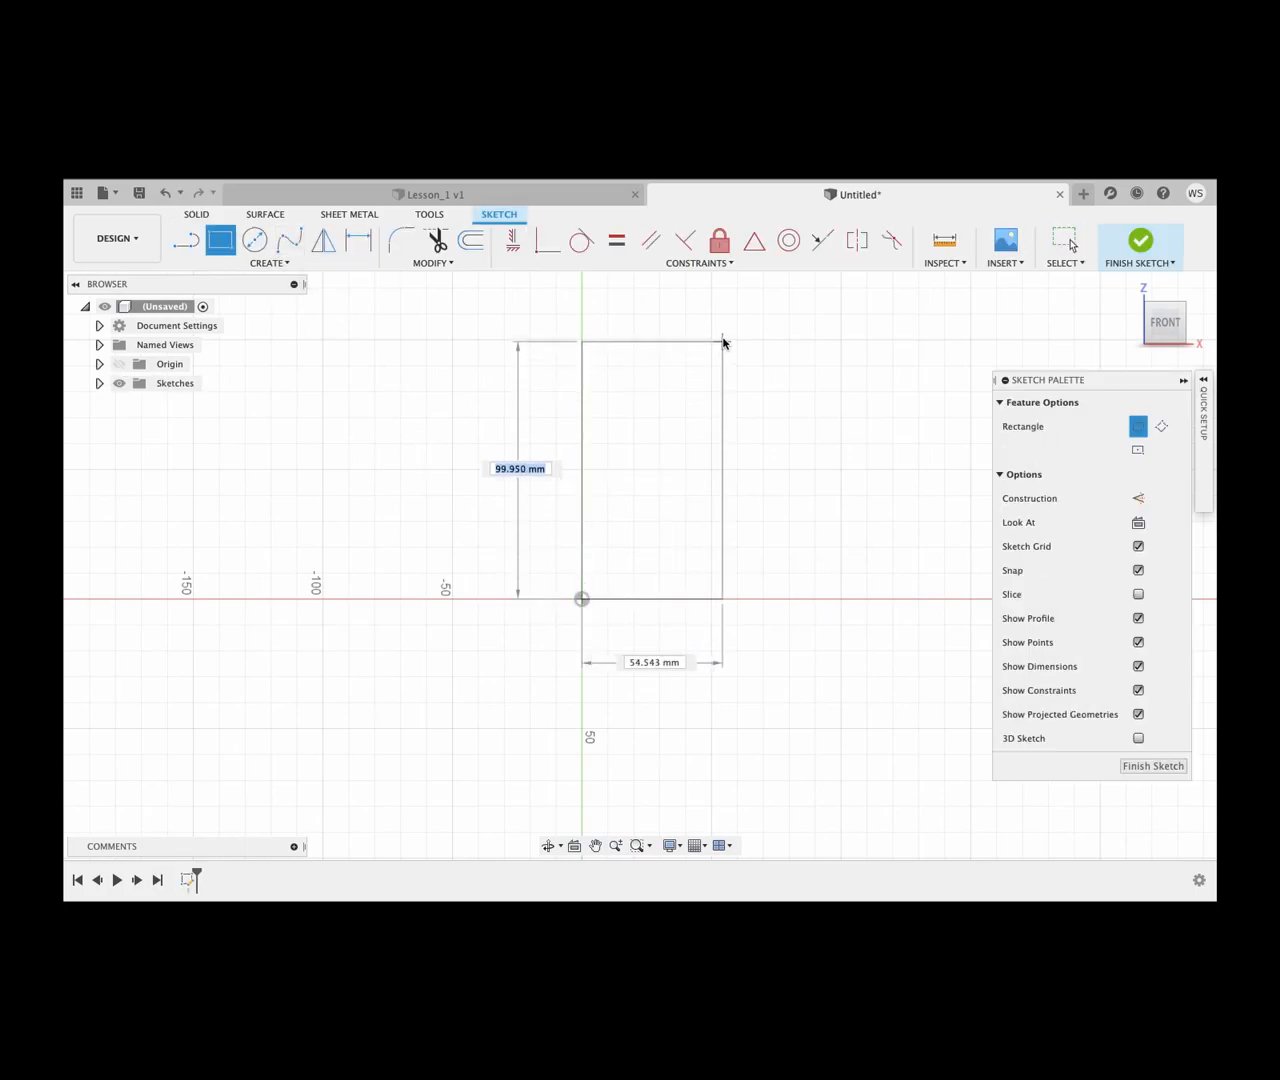
key("Tab")
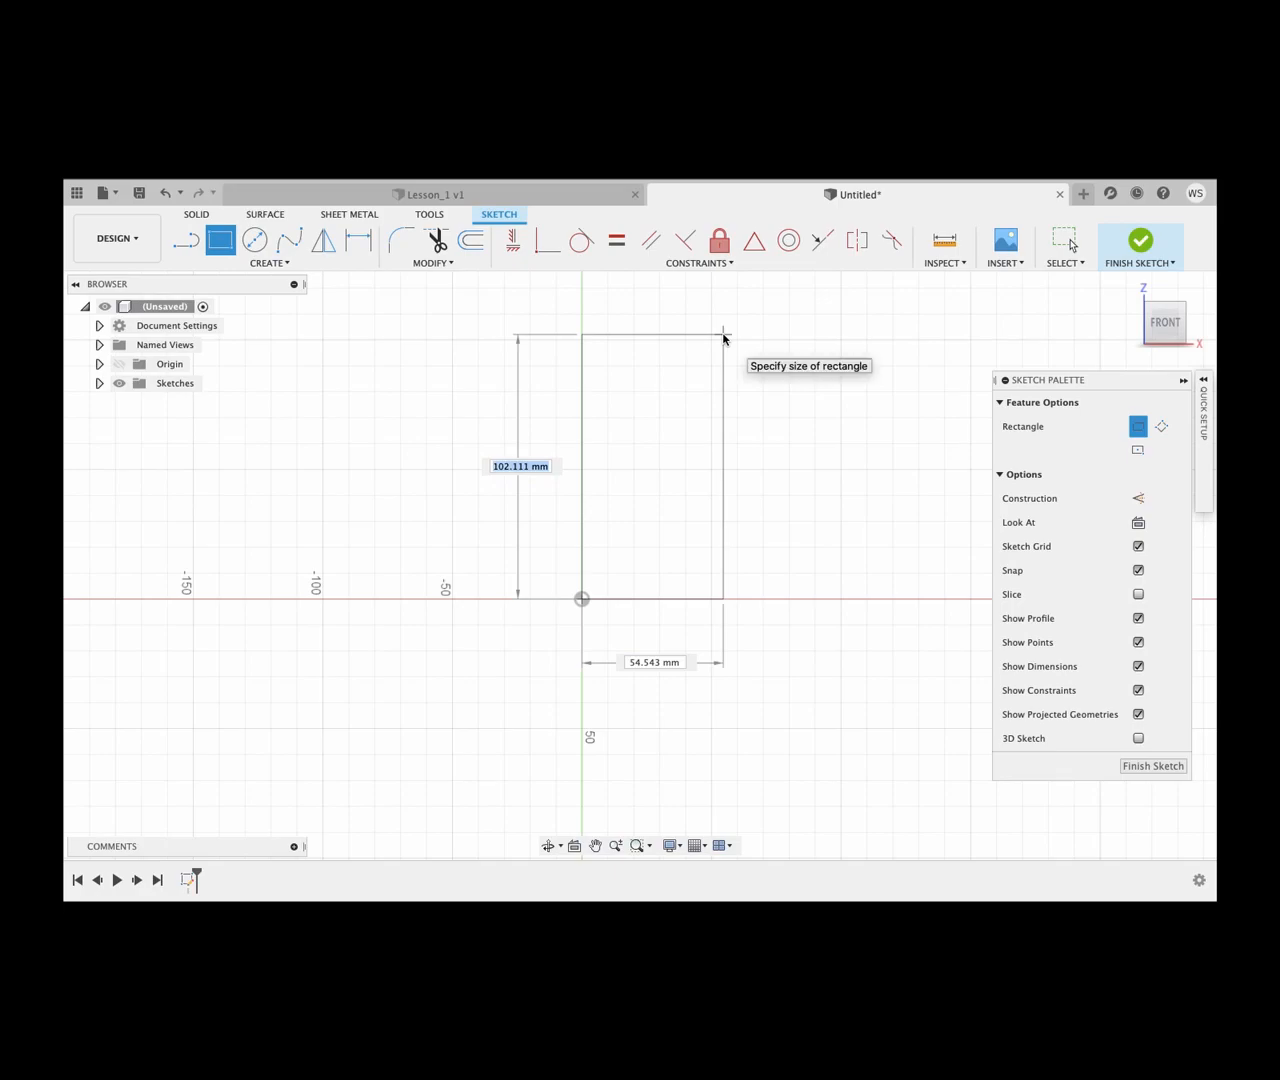
type("1")
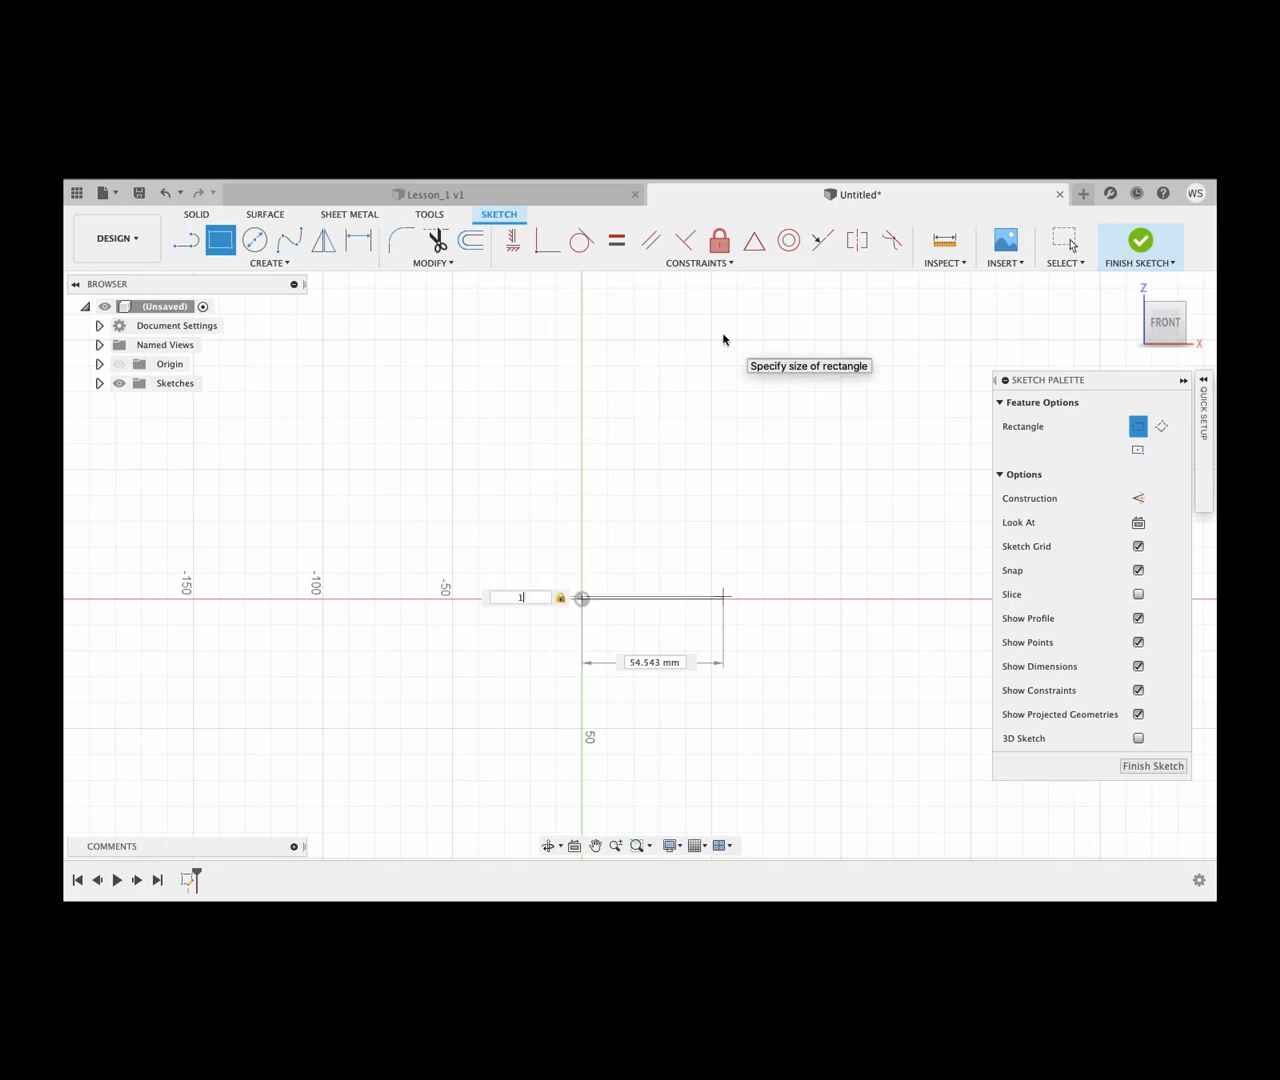
type("50")
key("Return")
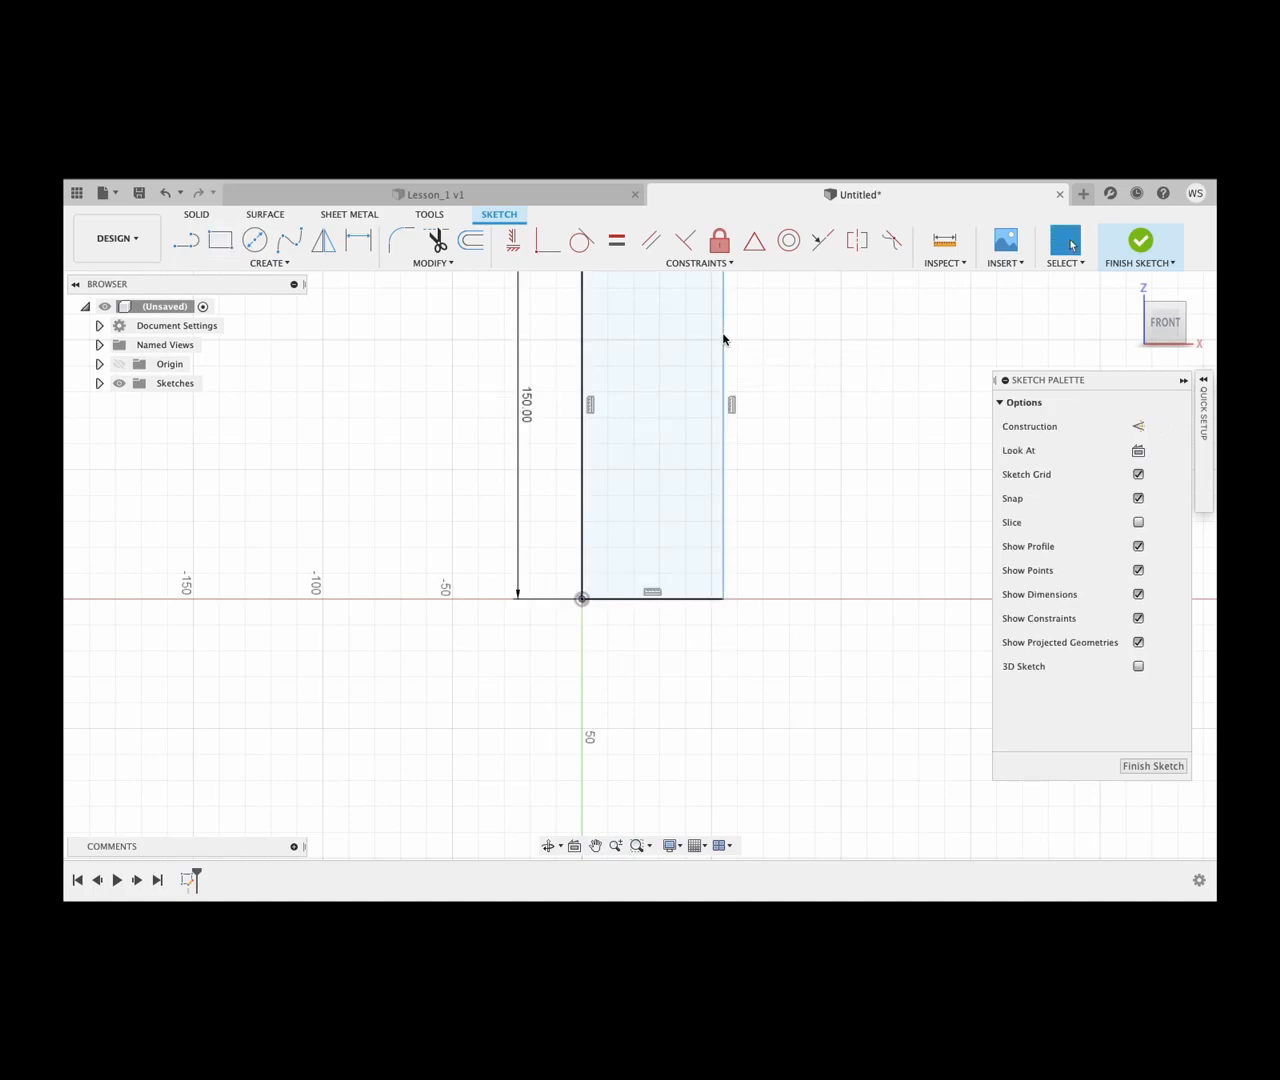
Step: Dimension the rectangle's bottom edge and set its width to 25 mm
key("d")
left_click(651, 599)
left_click(651, 678)
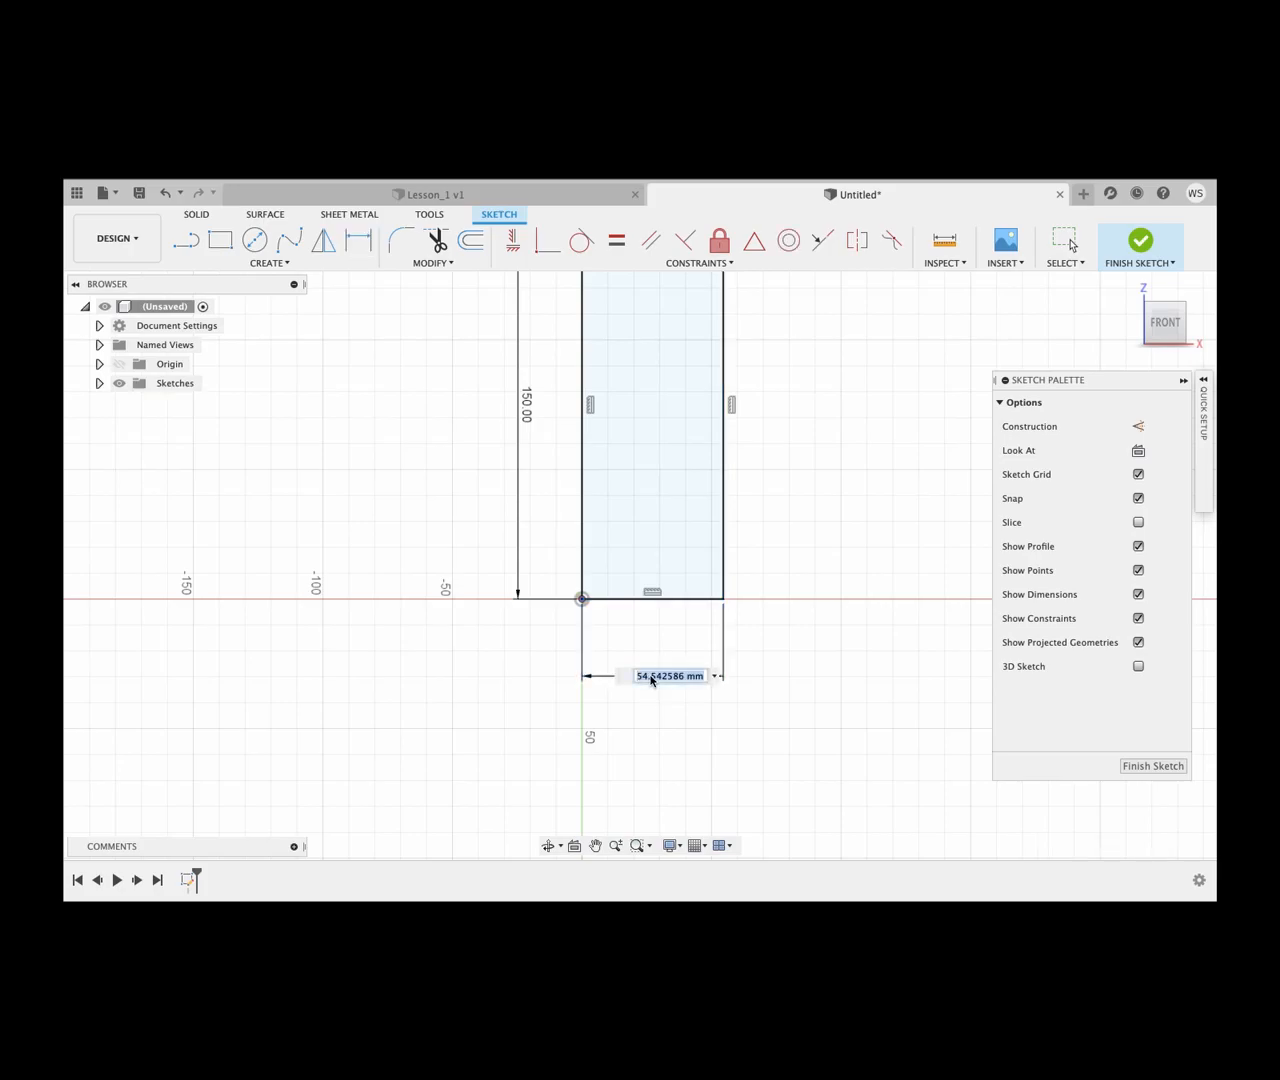
type("25")
key("Return")
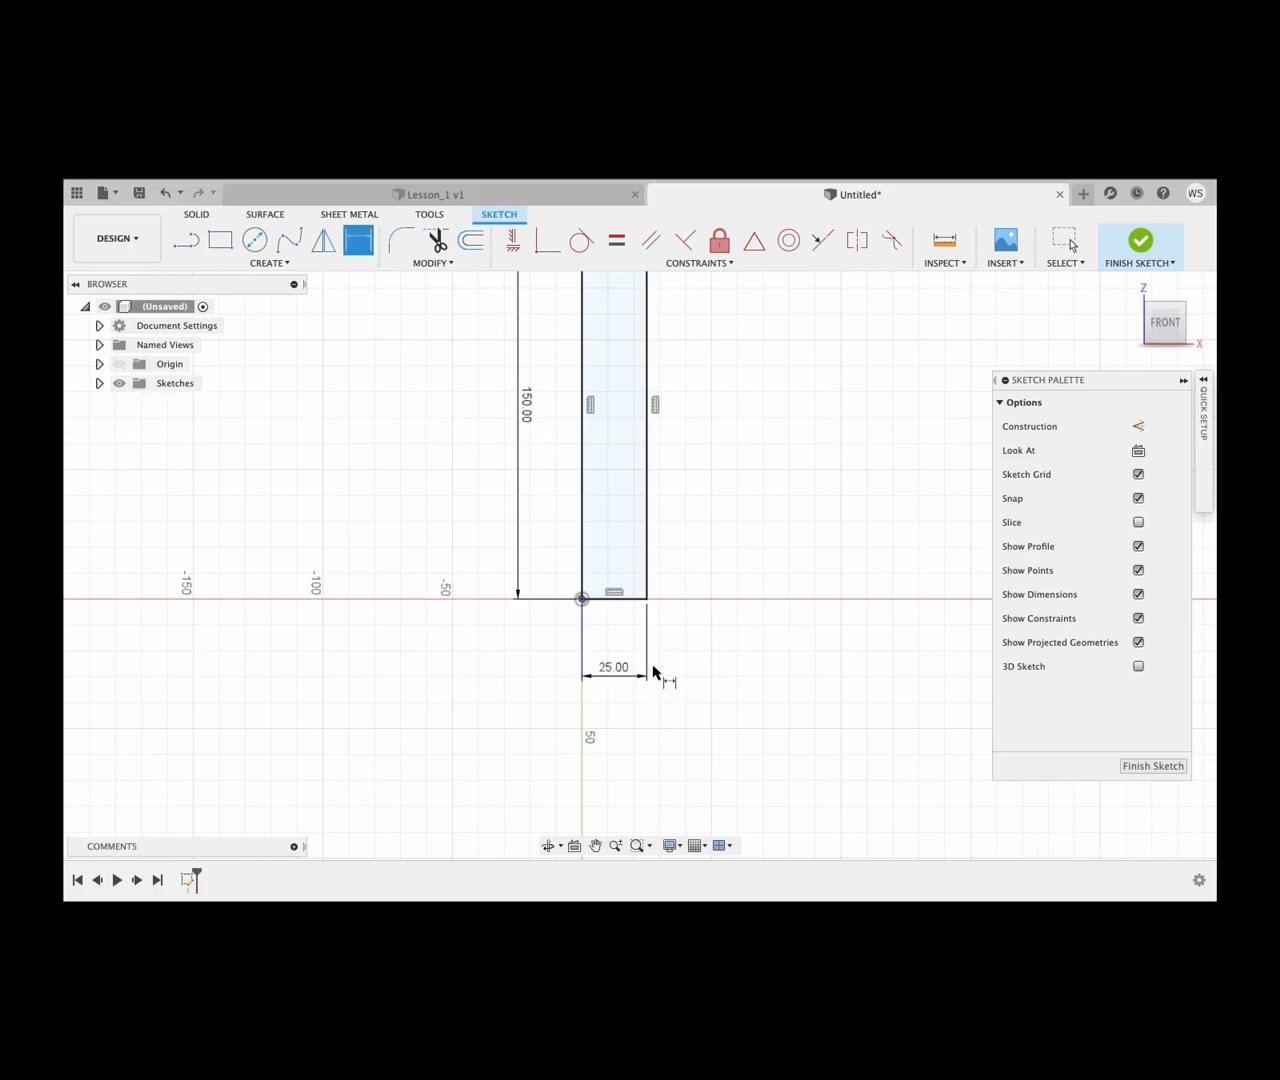
Step: Set the rectangle's height dimension to 120 mm
scroll(657, 660, "down", 3)
double_click(591, 532)
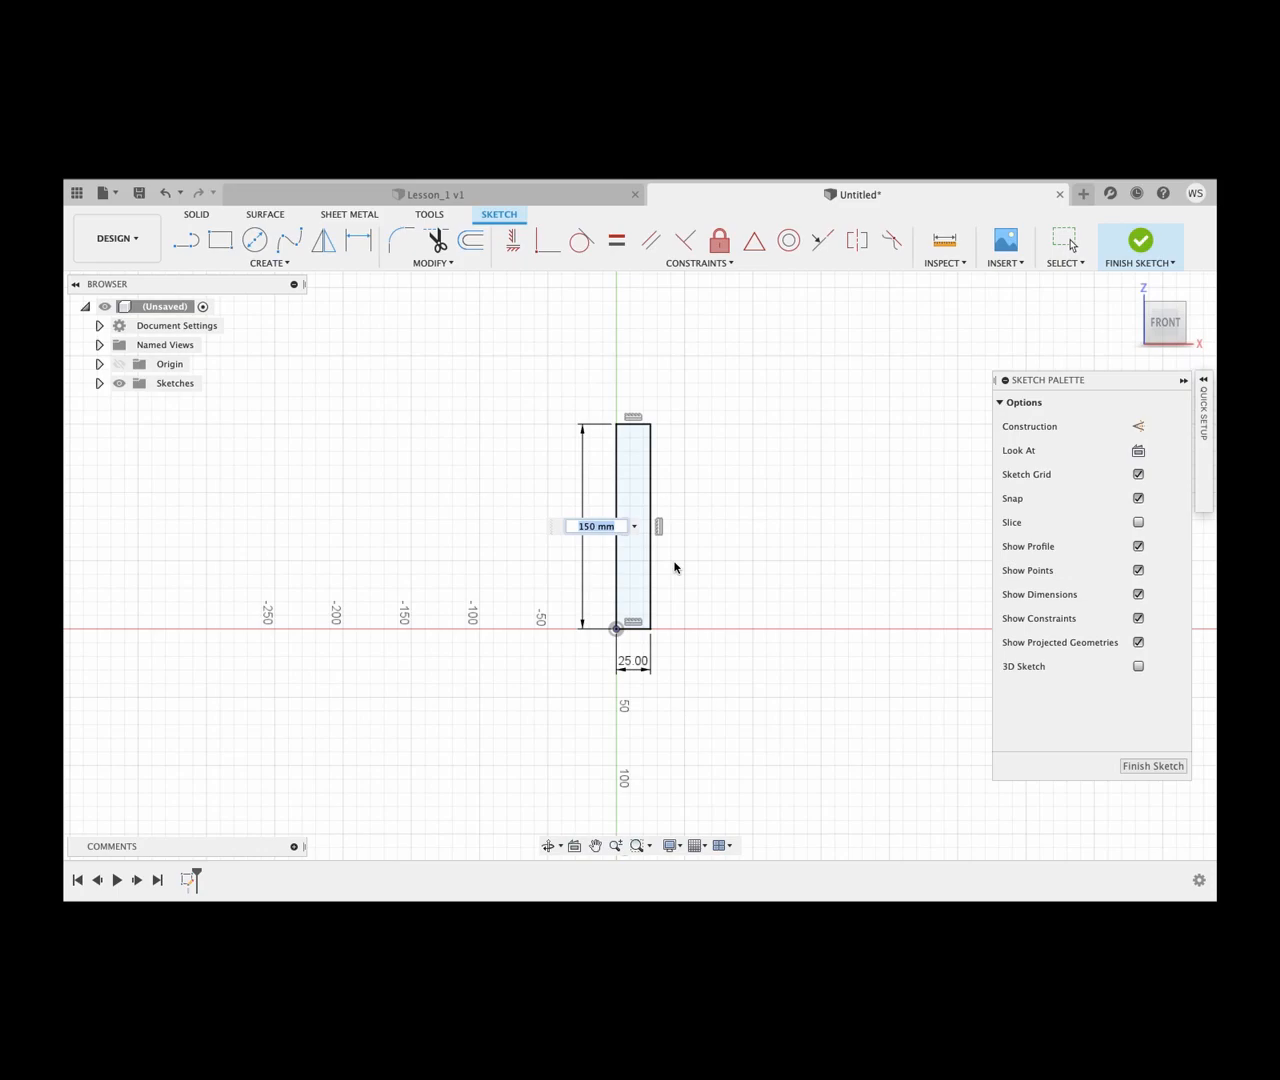
type("120")
key("Return")
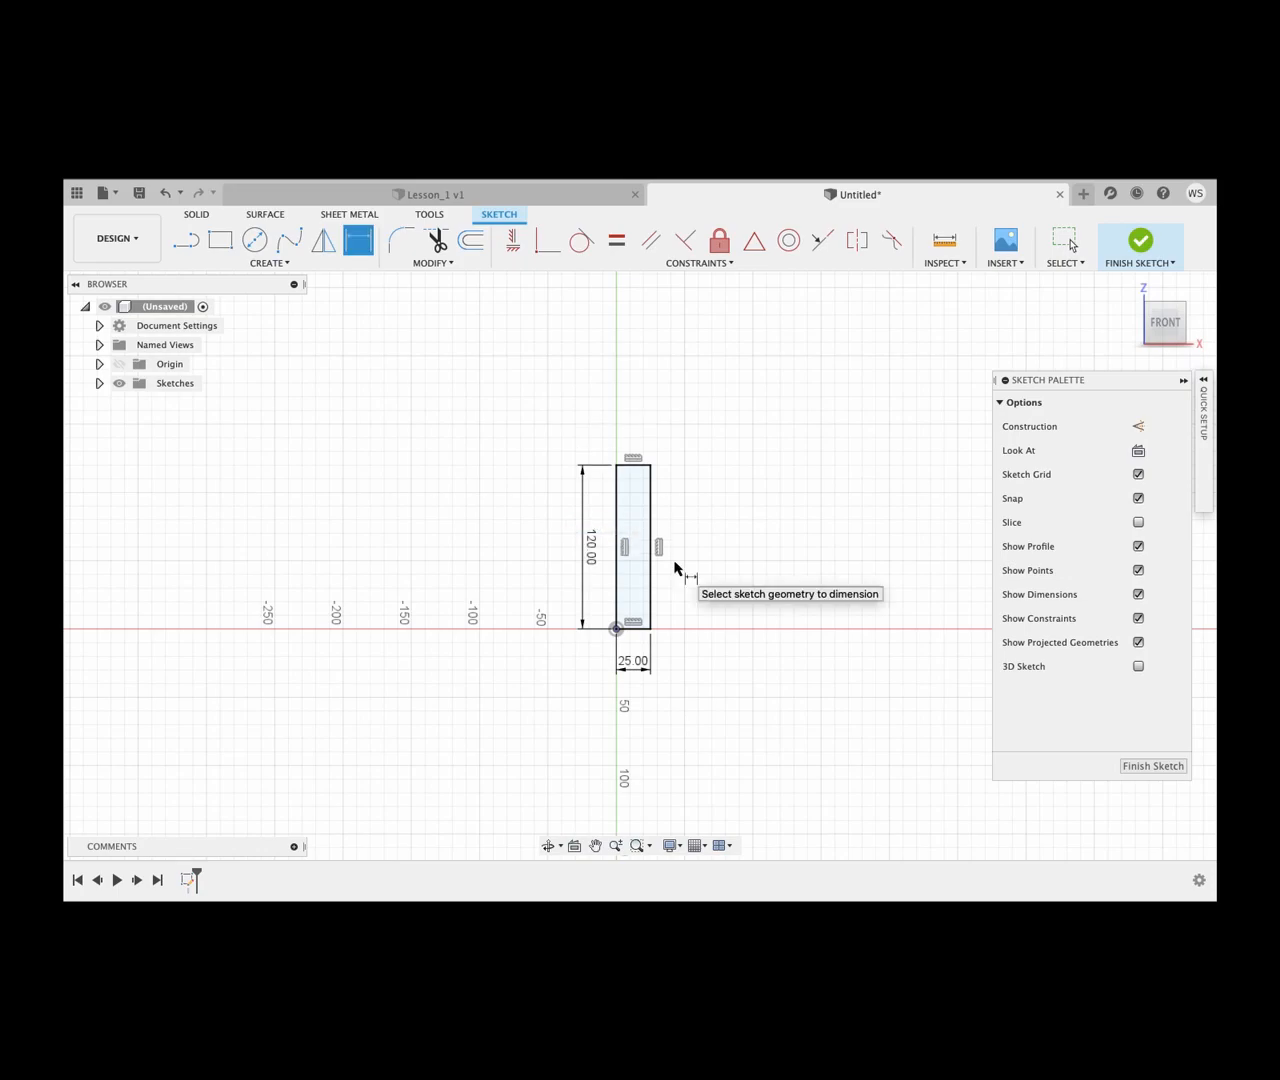
Step: Finish the rectangle sketch on the XZ plane
scroll(663, 560, "up", 3)
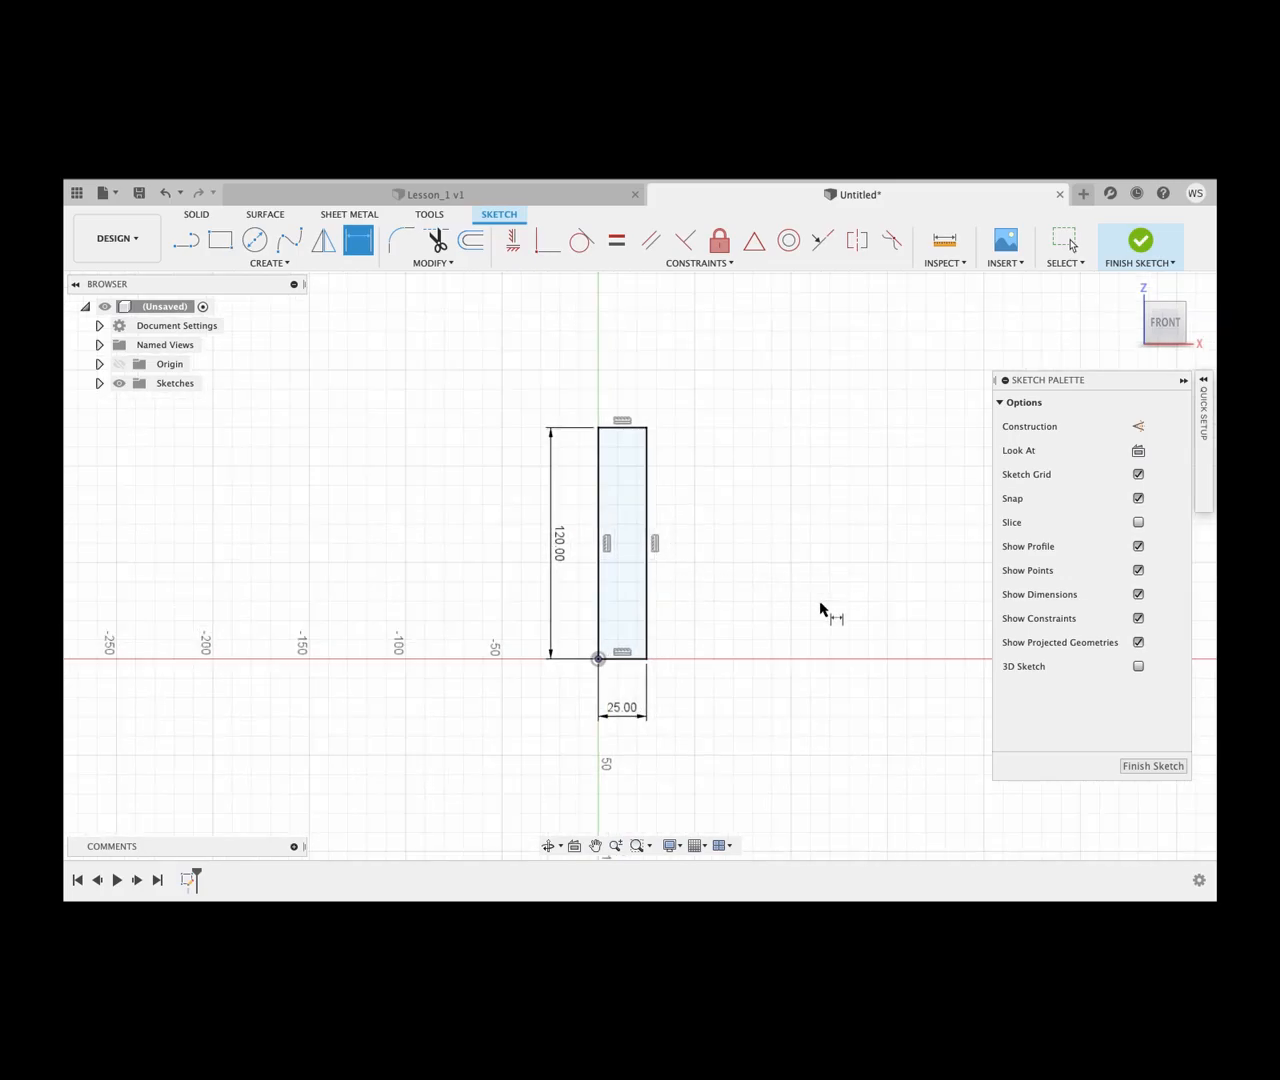
left_click(1147, 766)
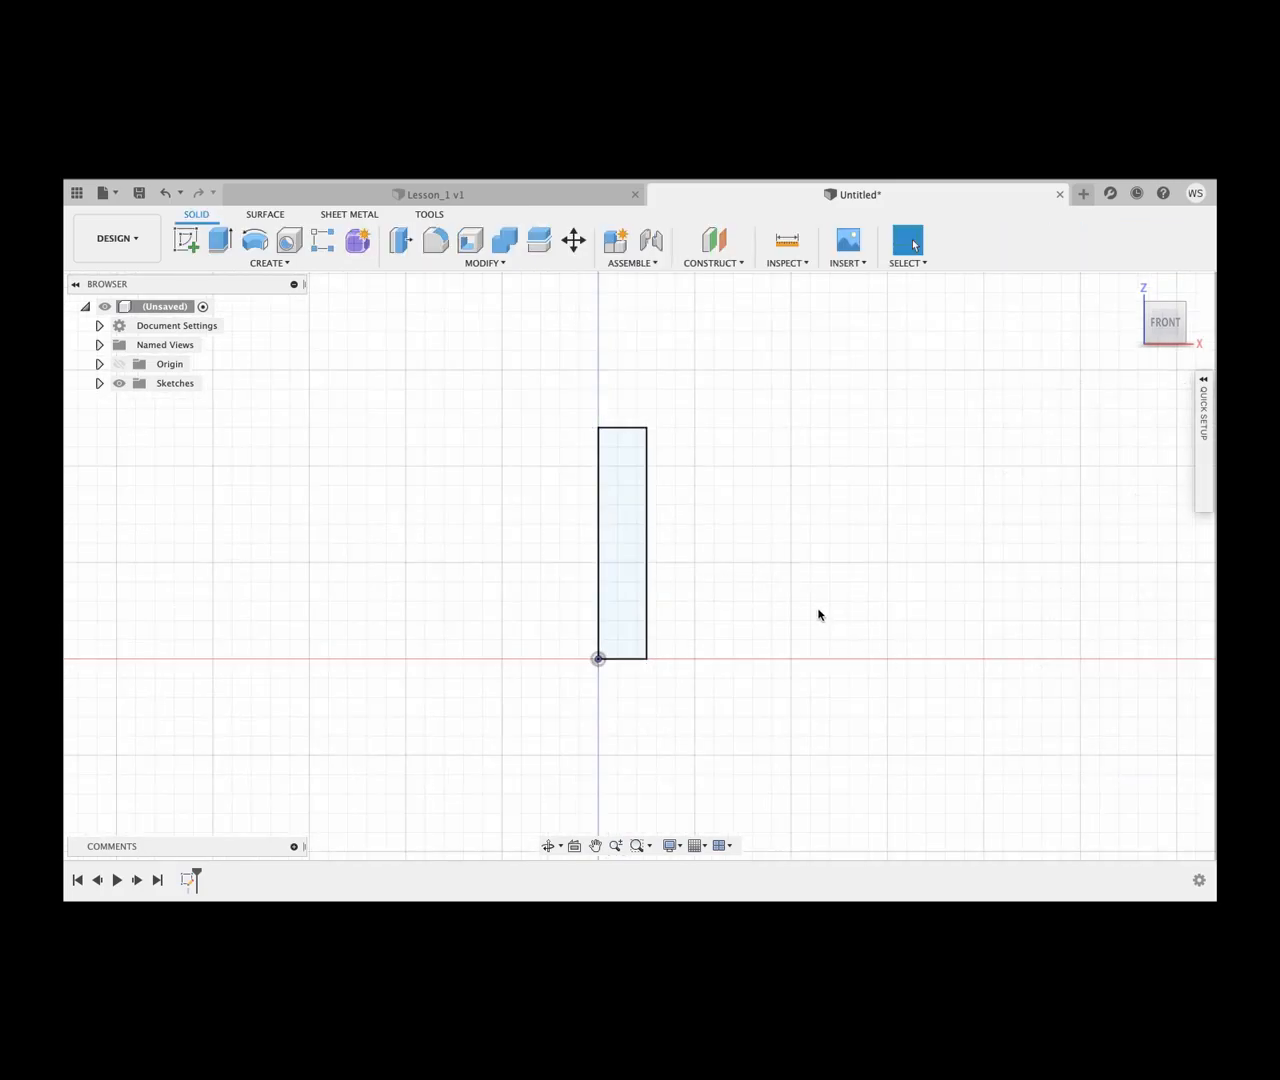
Step: Try extruding the rectangle profile as a new body, and undo the extrusion
key("e")
left_click(629, 548)
left_click(629, 548)
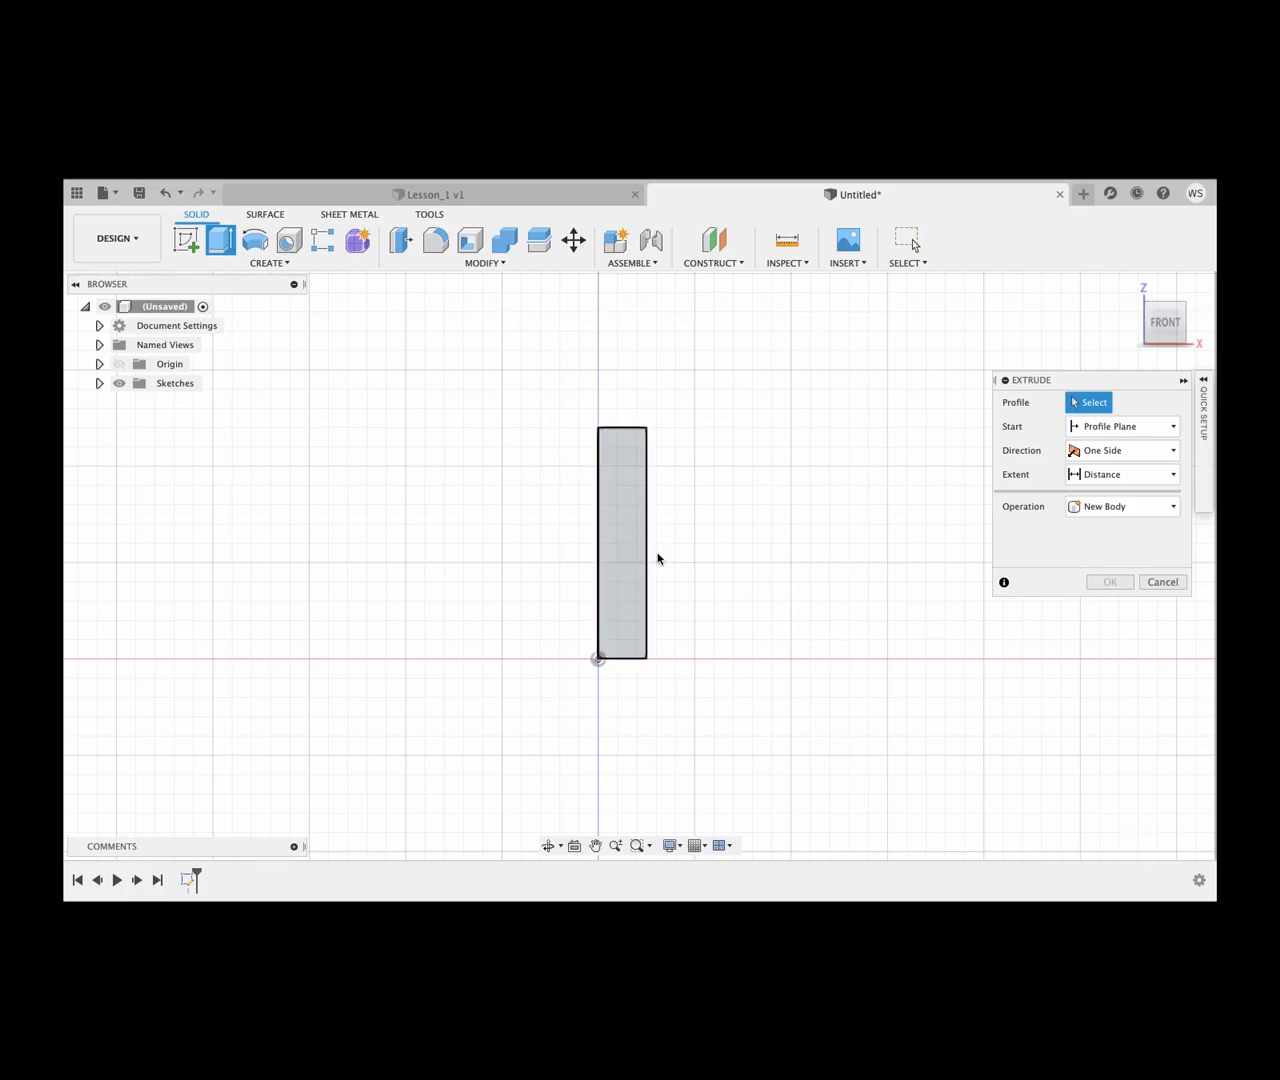
left_click(624, 562)
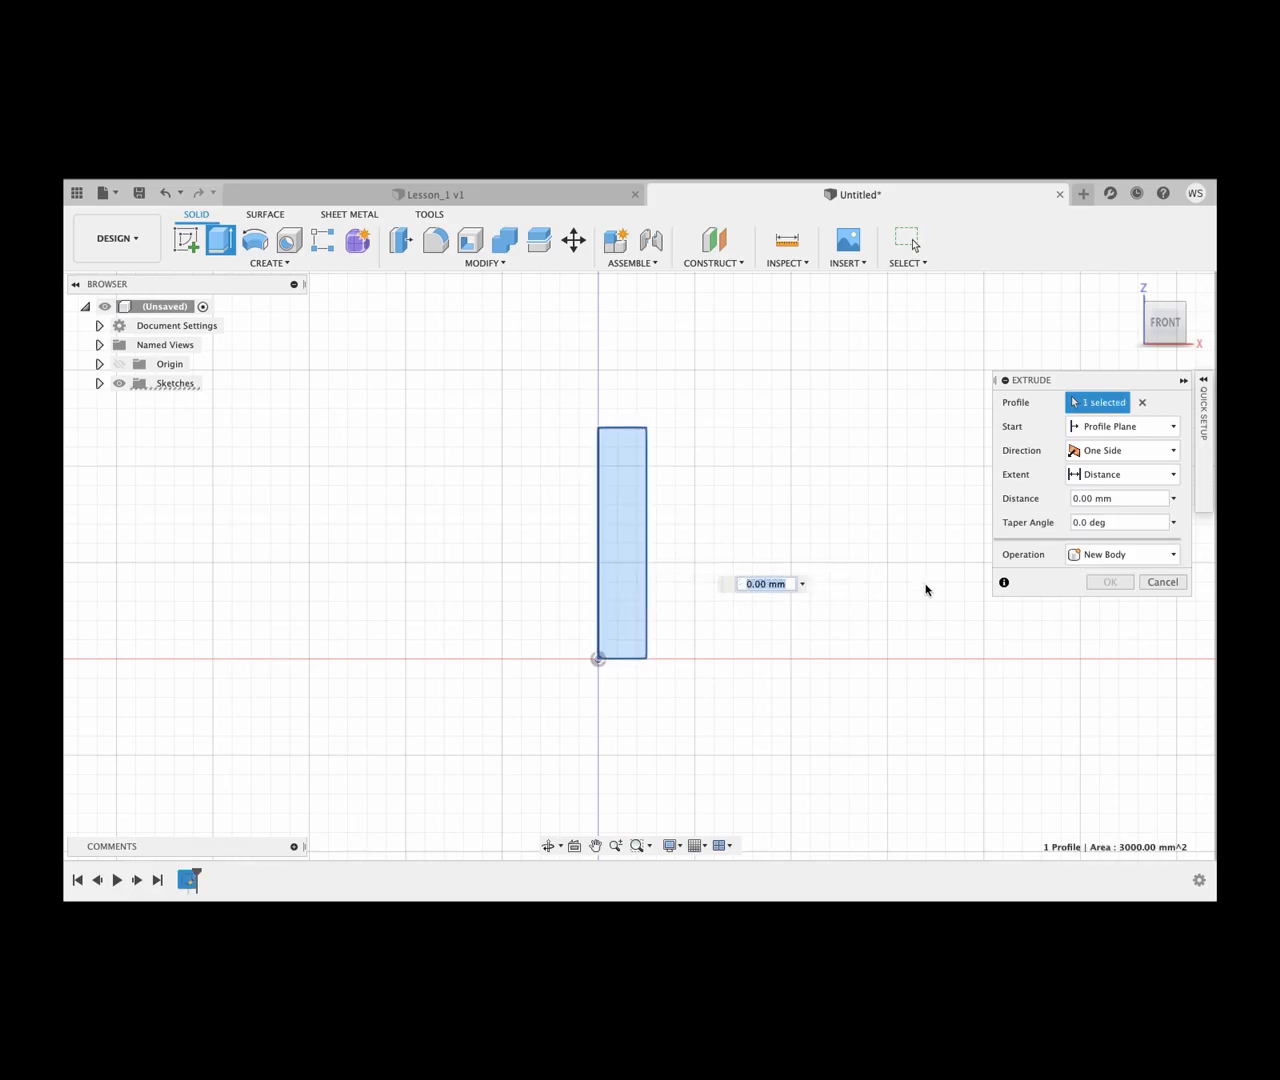
type("25")
key("Return")
middle_click_drag(910, 592, 853, 634, "shift")
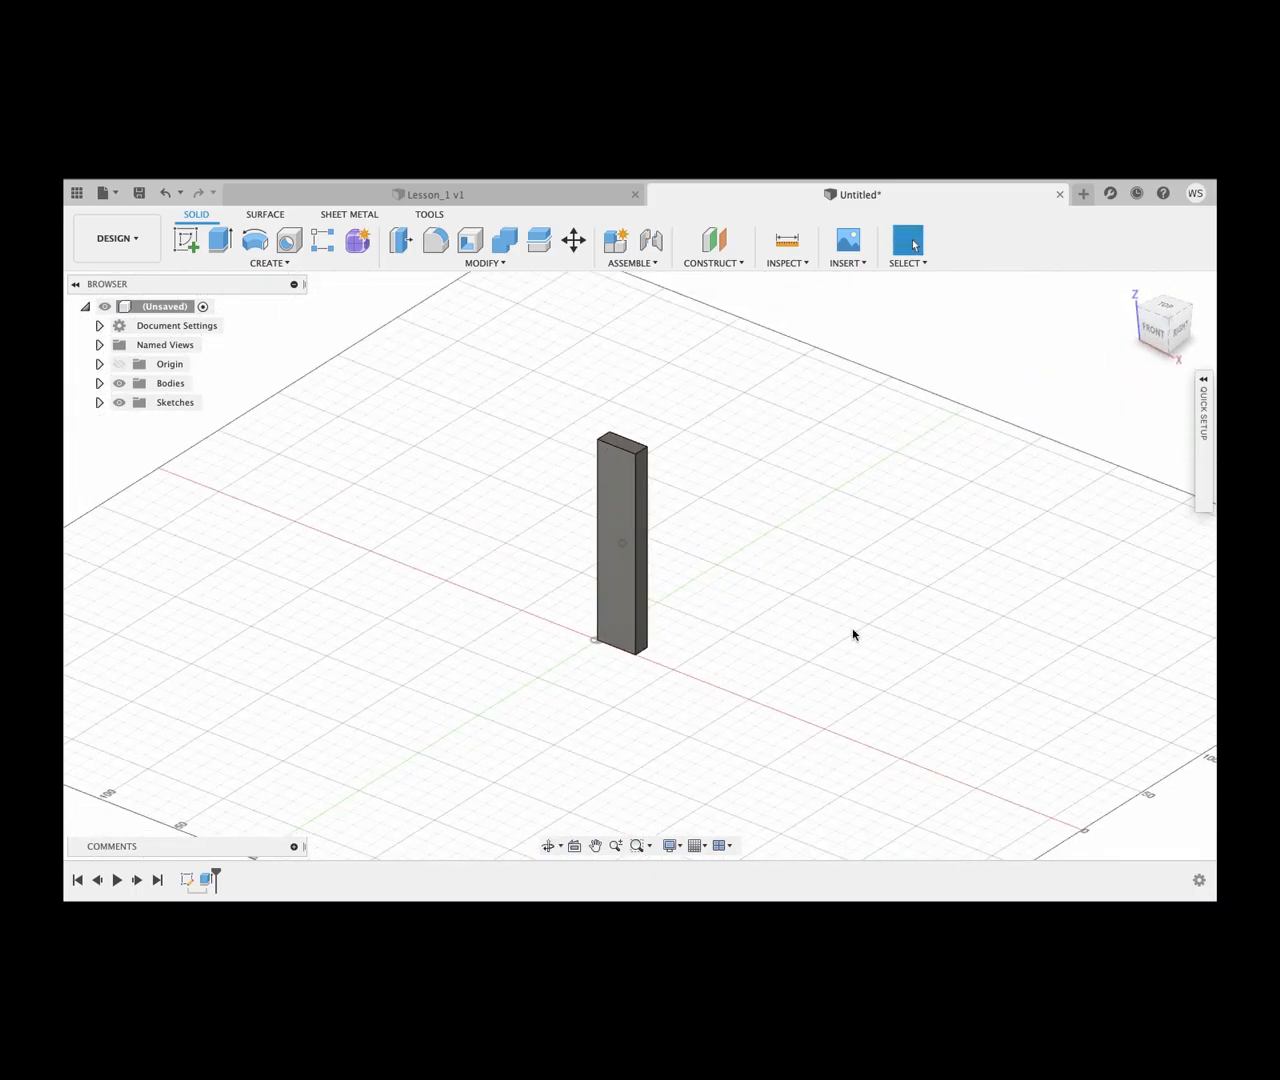
key("super+z")
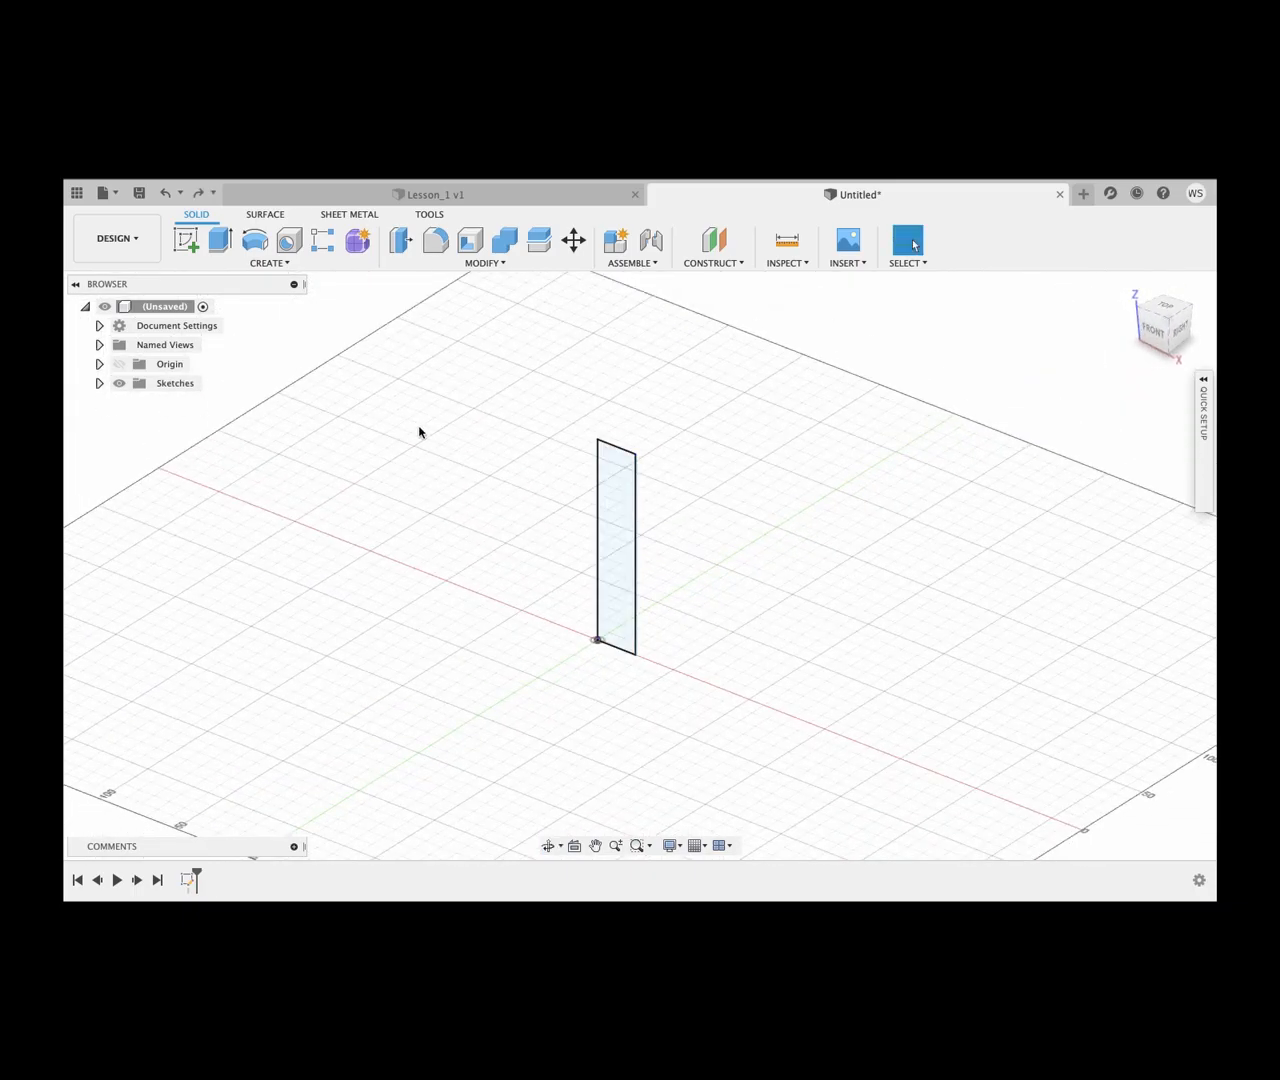
Step: Revolve the rectangle profile 360 degrees around its long edge on the Z axis as a new body
left_click(1145, 330)
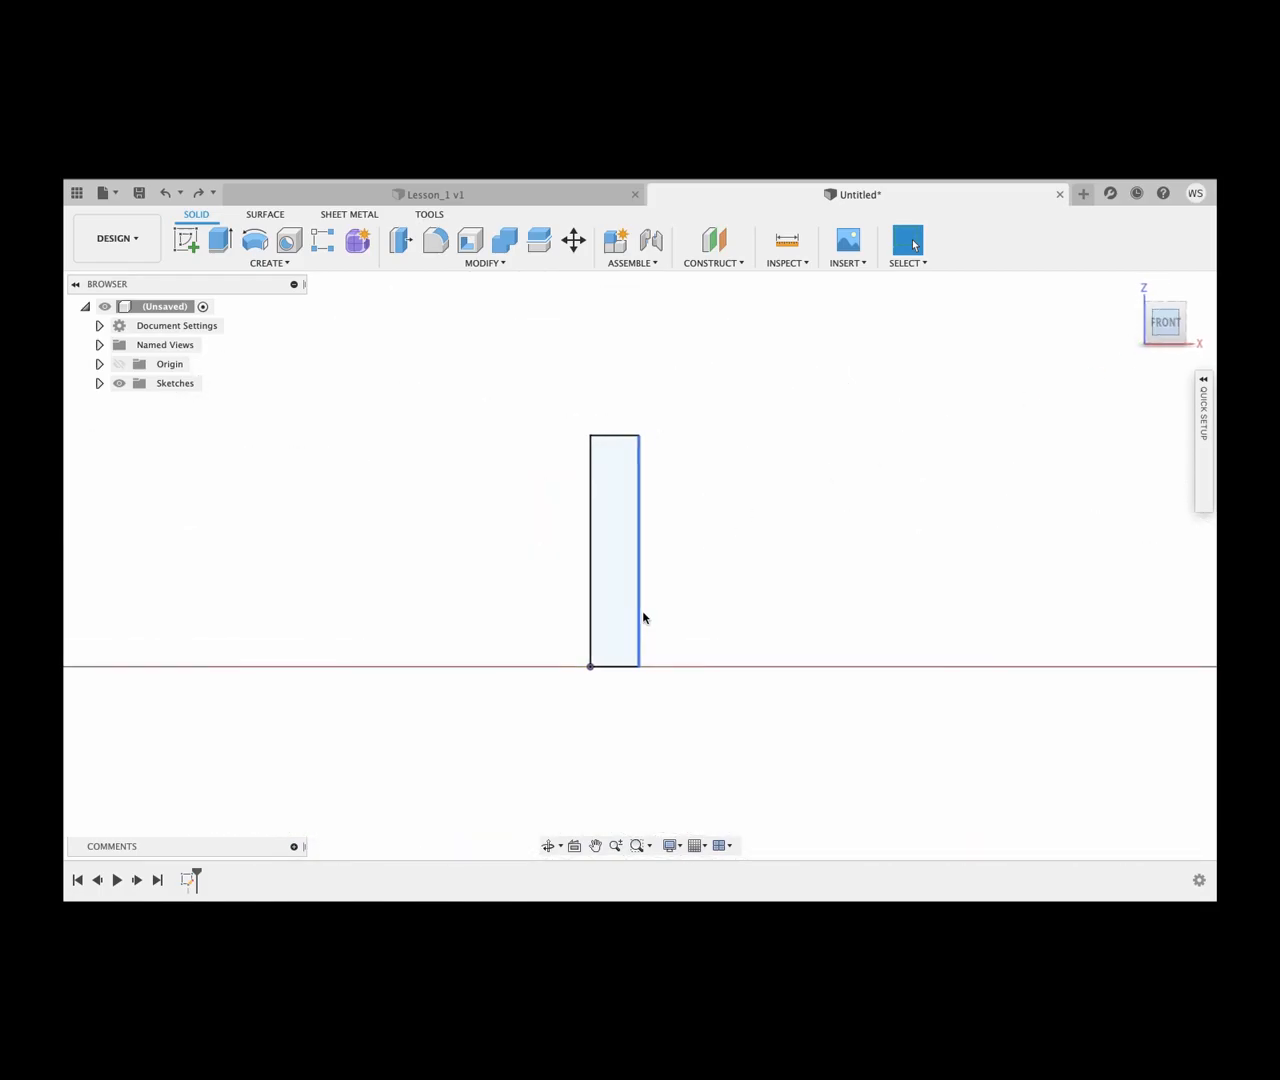
left_click(255, 240)
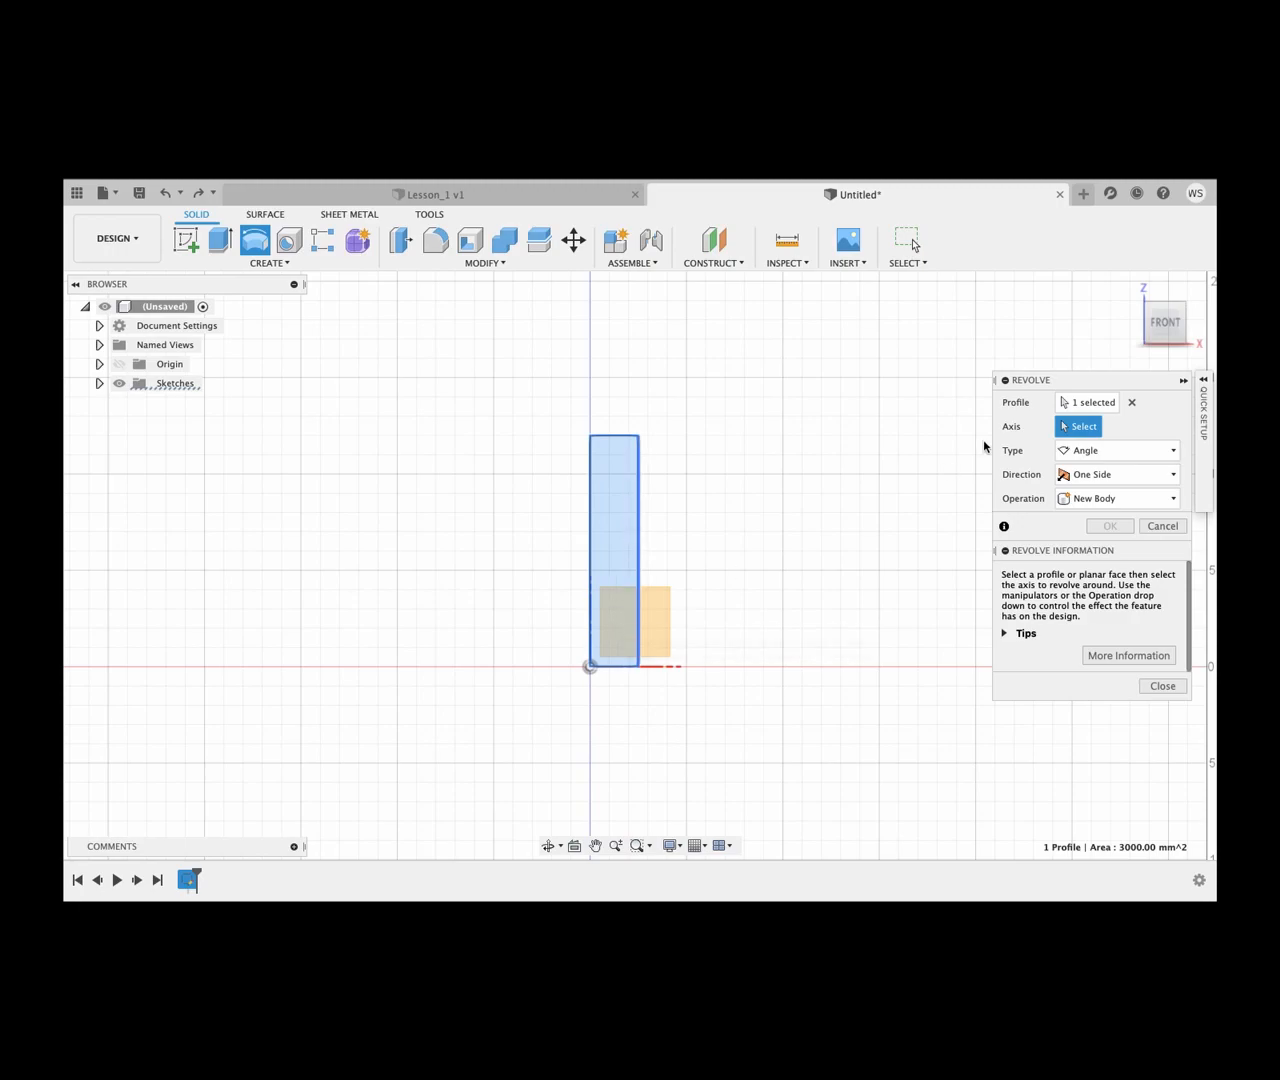
left_click(1100, 403)
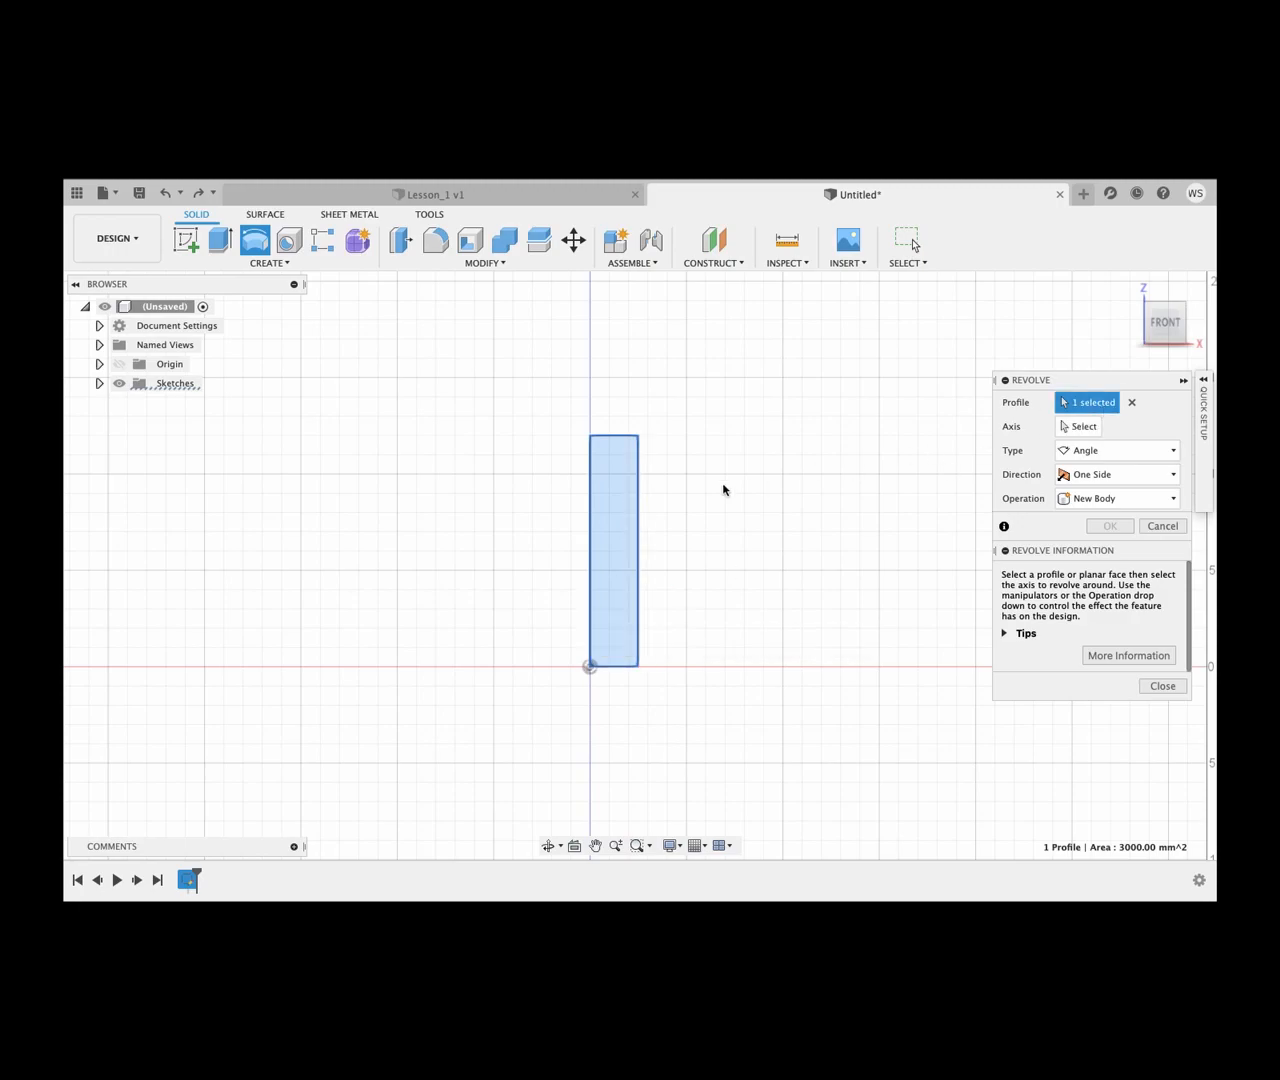
left_click(622, 506)
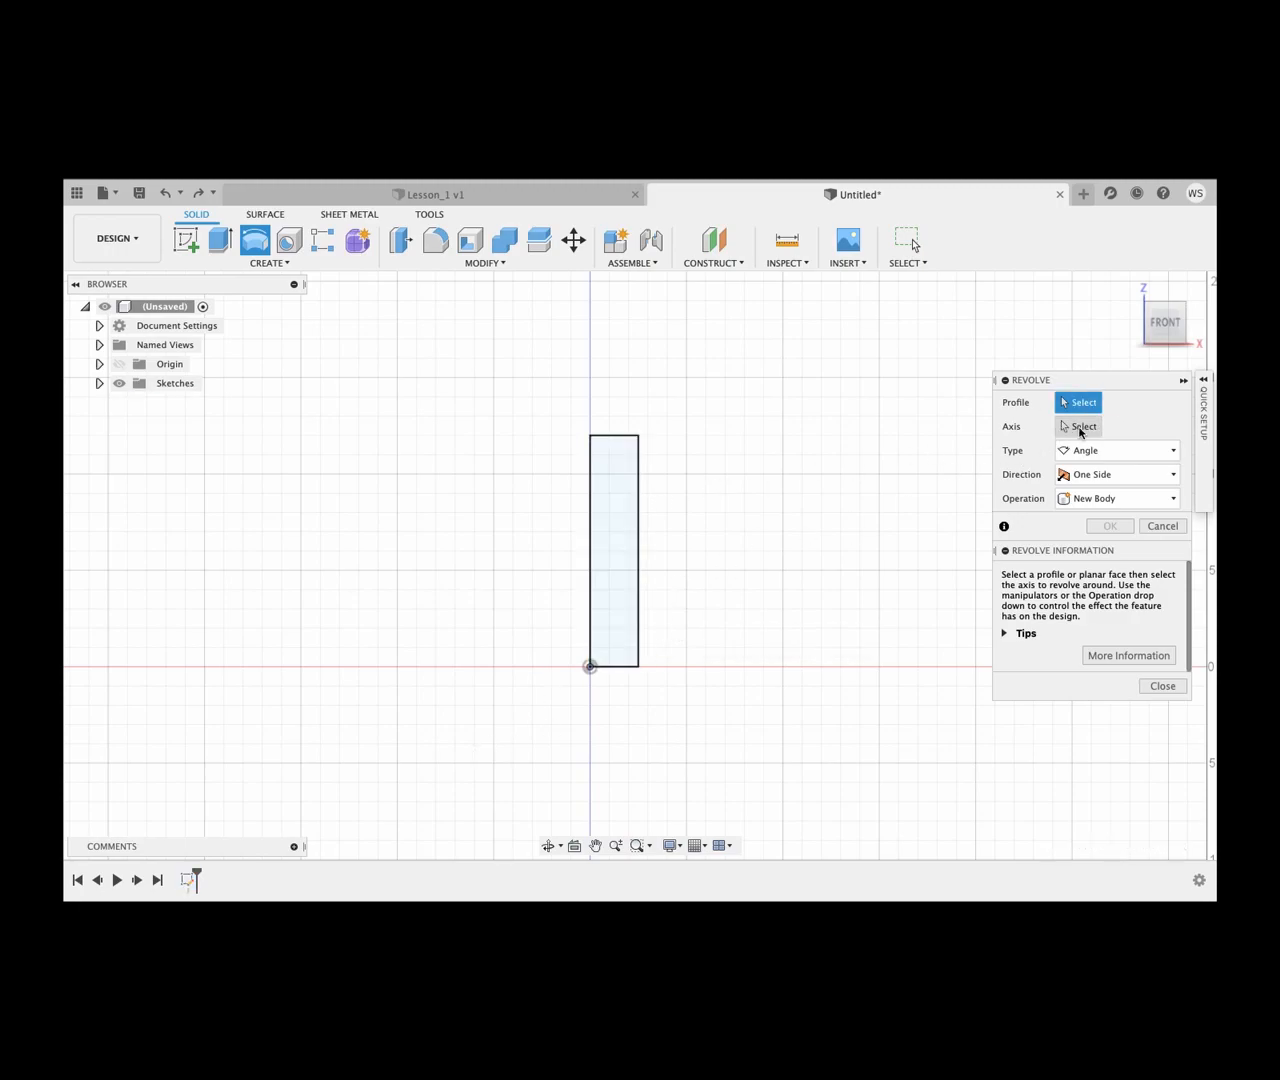
left_click(621, 509)
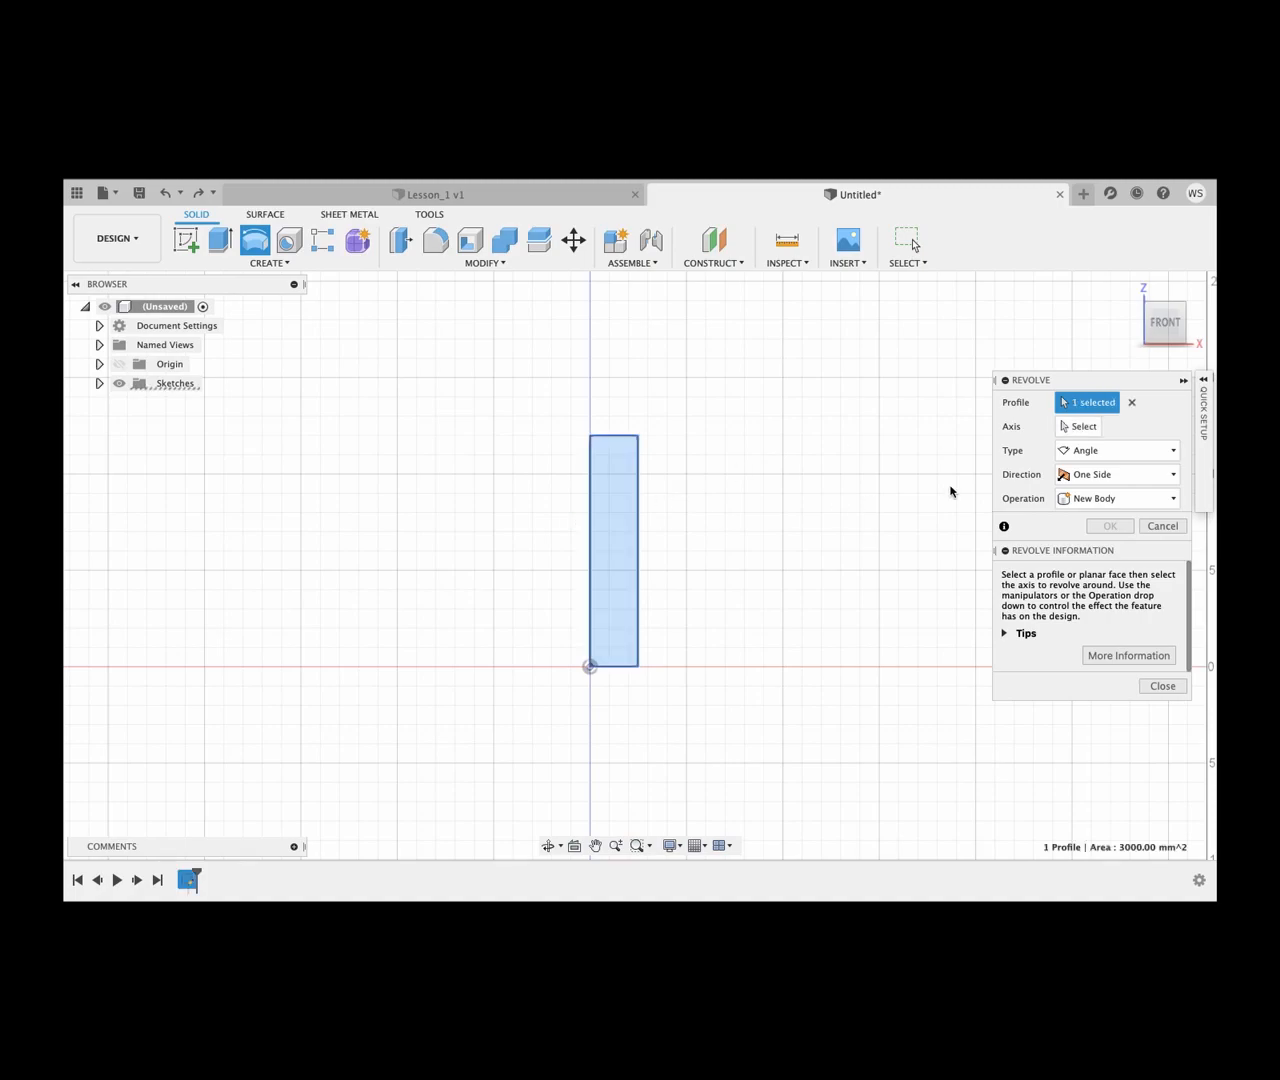
left_click(1080, 426)
scroll(546, 549, "up", 2)
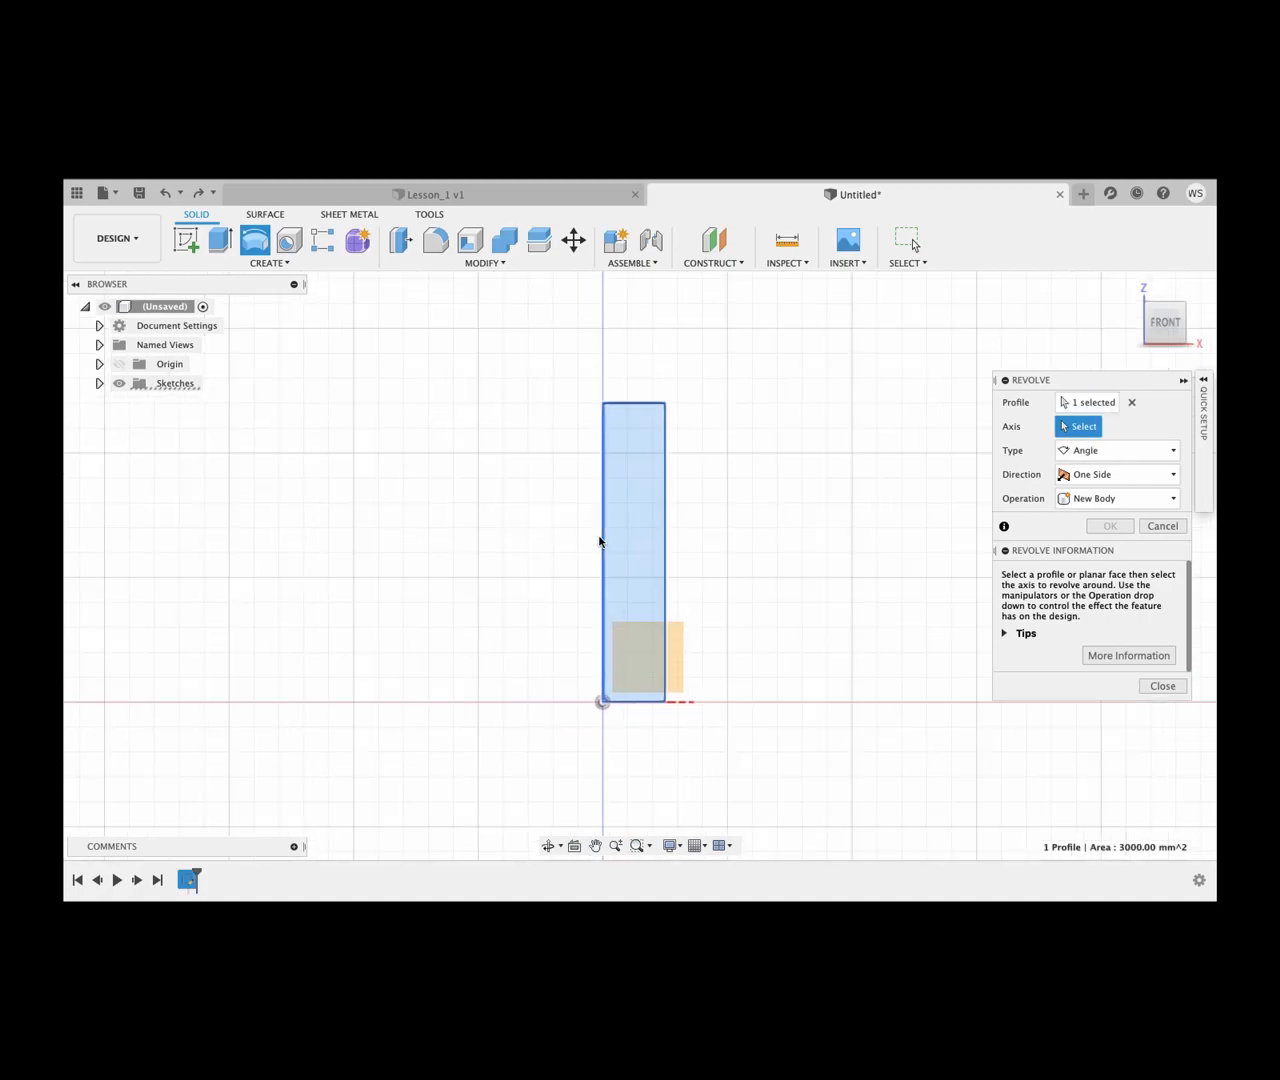
left_click(600, 562)
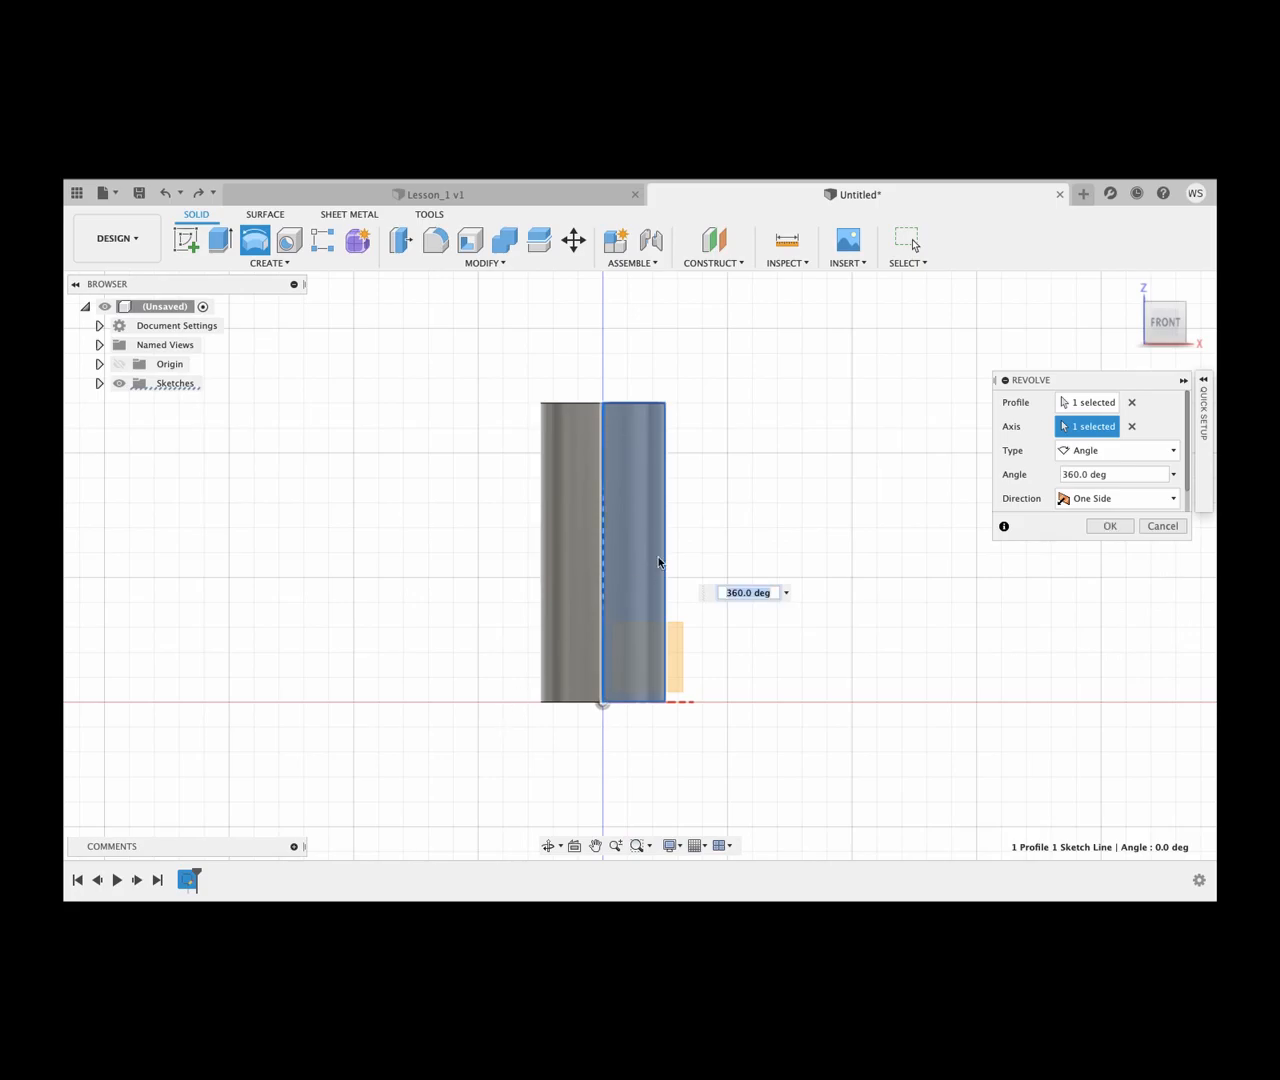
left_click(1122, 528)
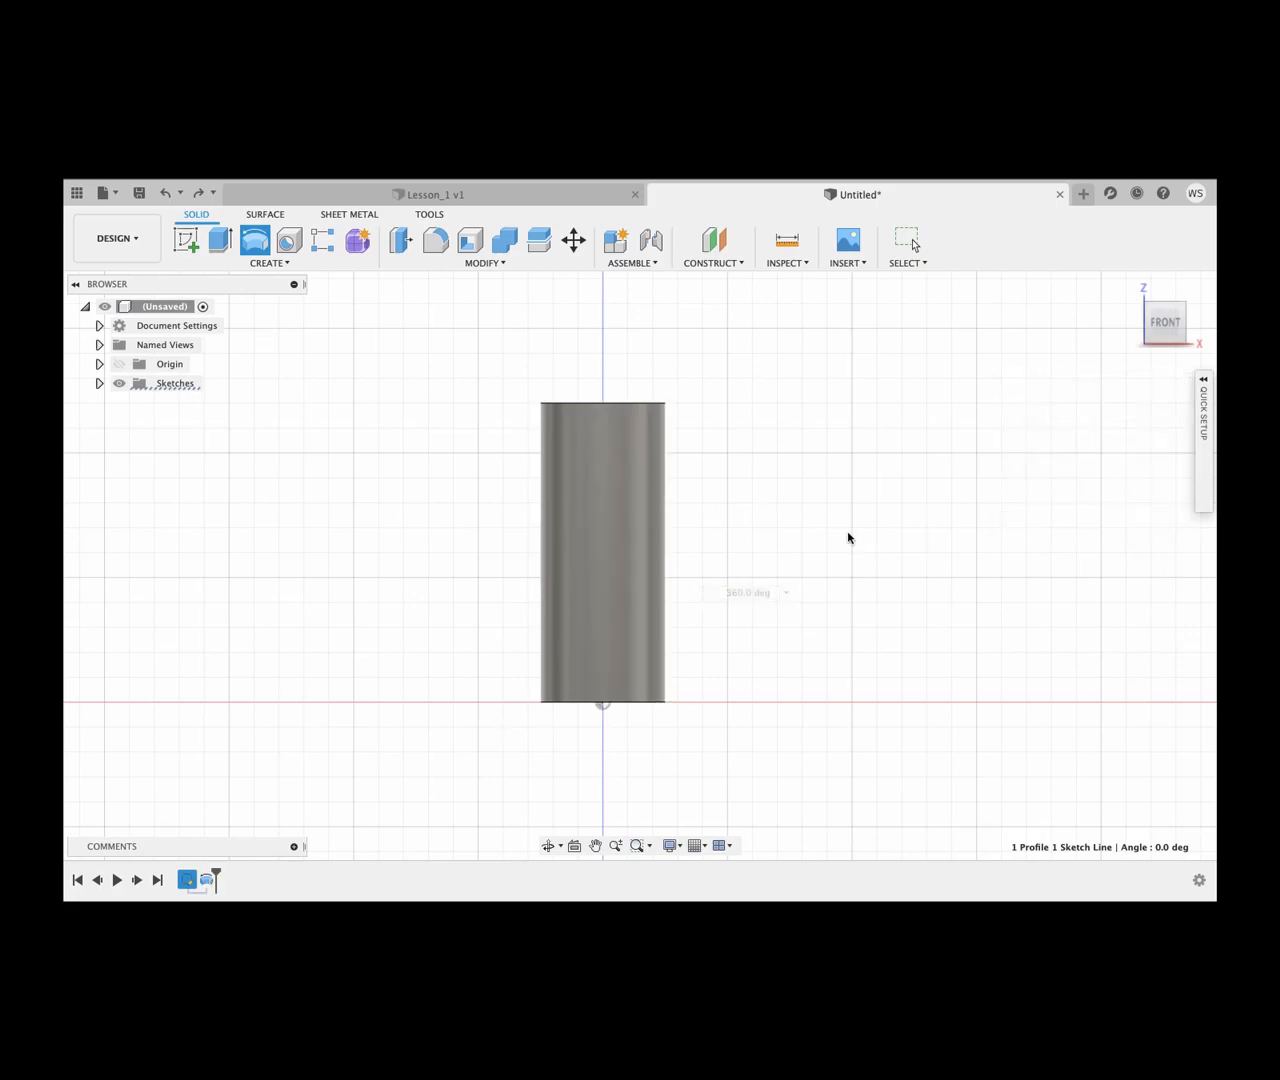
mouse_move(830, 519)
middle_mouse_down("shift")
mouse_move(826, 577)
mouse_move(824, 524)
middle_mouse_up("shift")
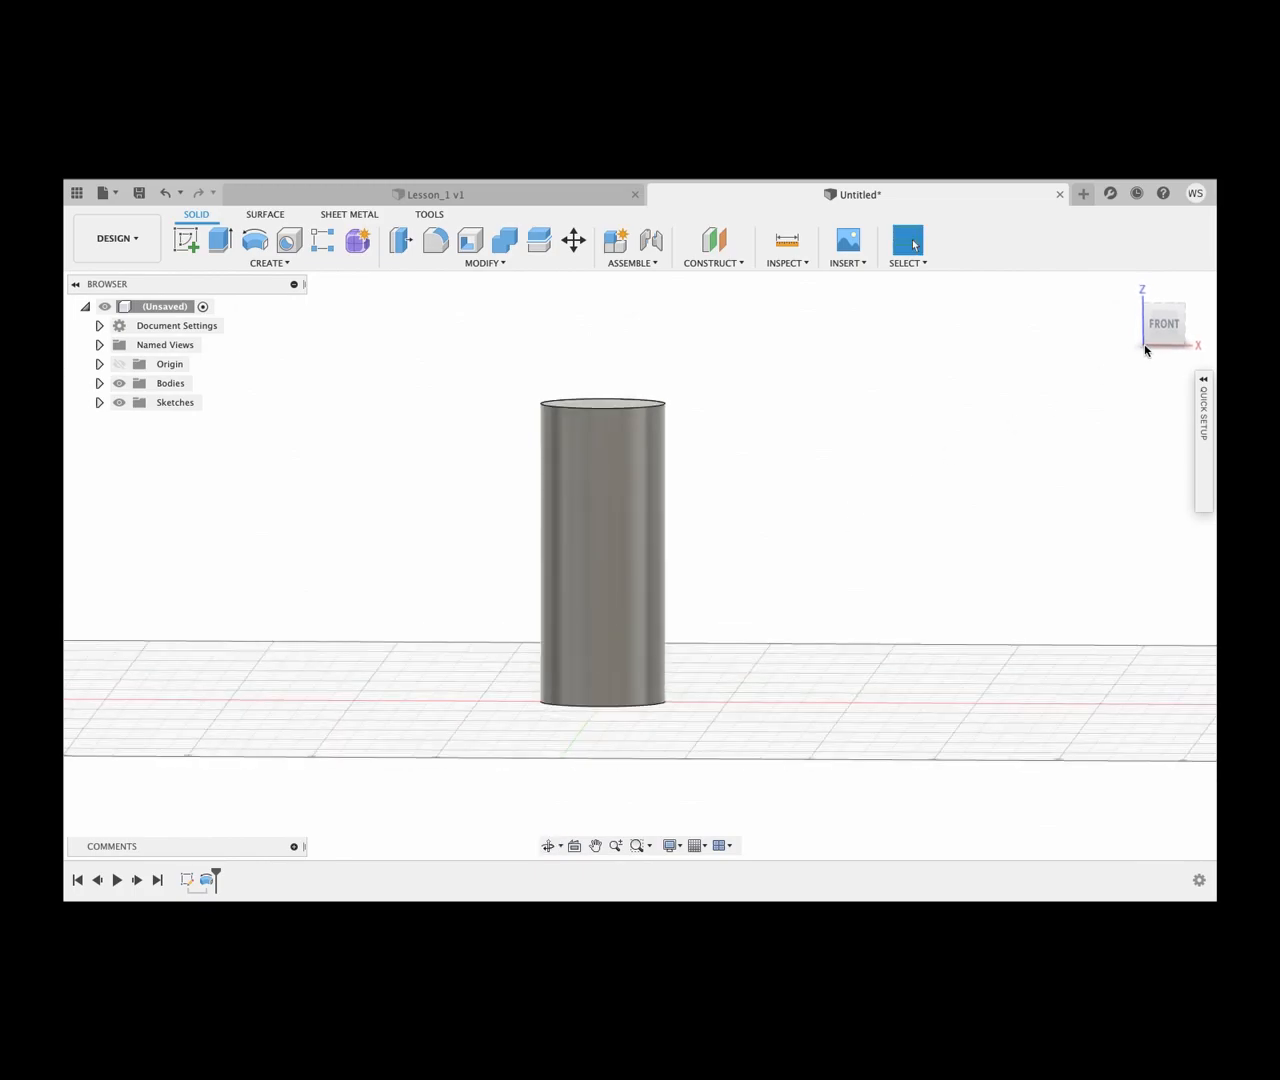
Step: Fillet the cylinder's bottom circular edge with a constant radius of 5 mm
left_click(1160, 326)
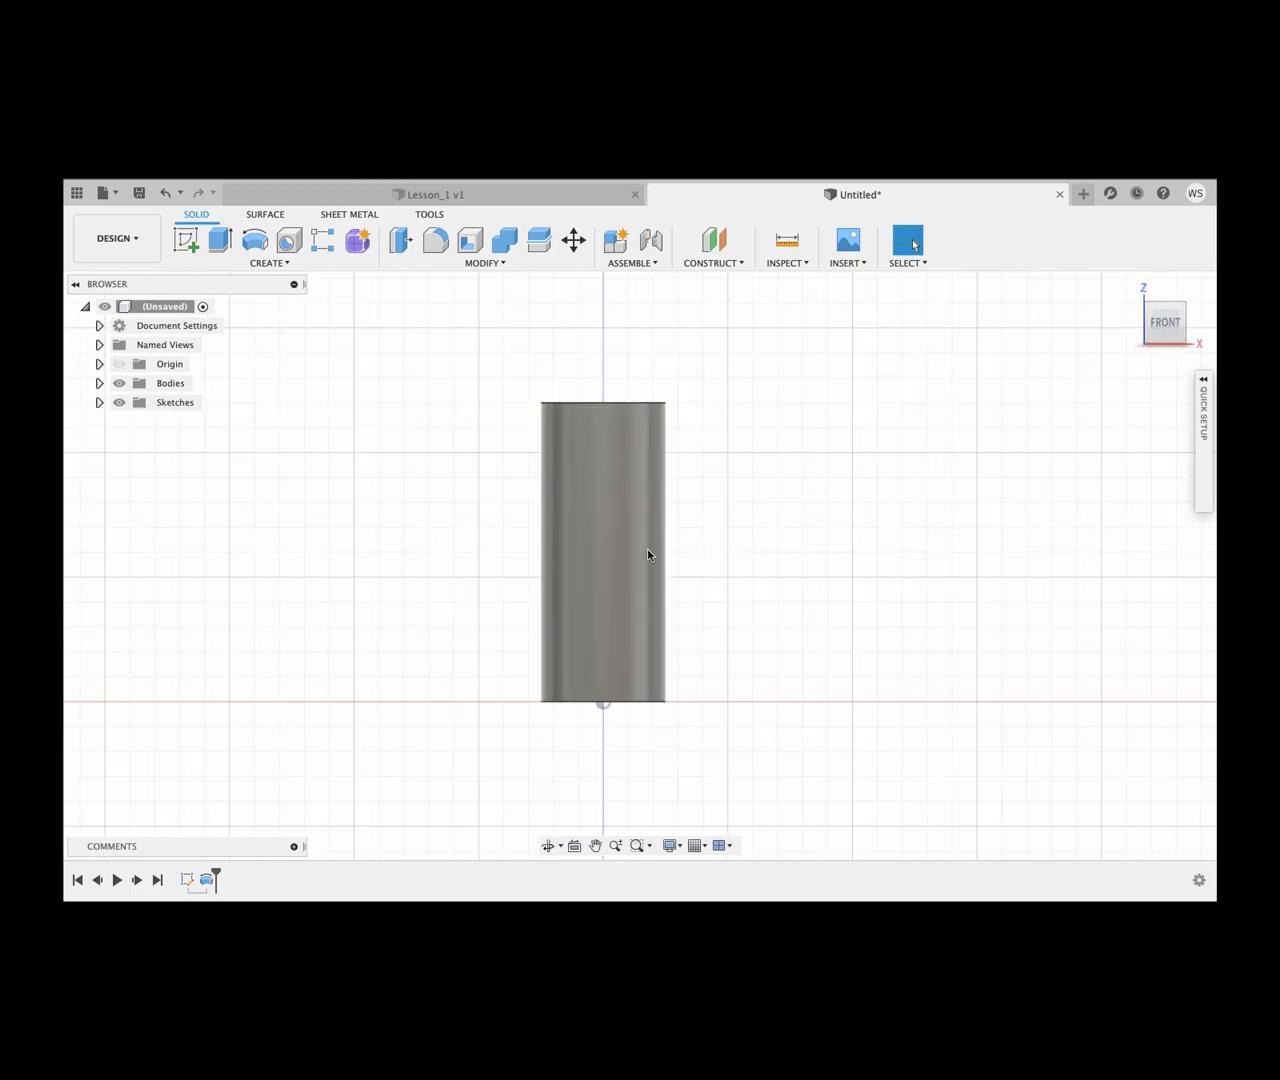
left_click(436, 245)
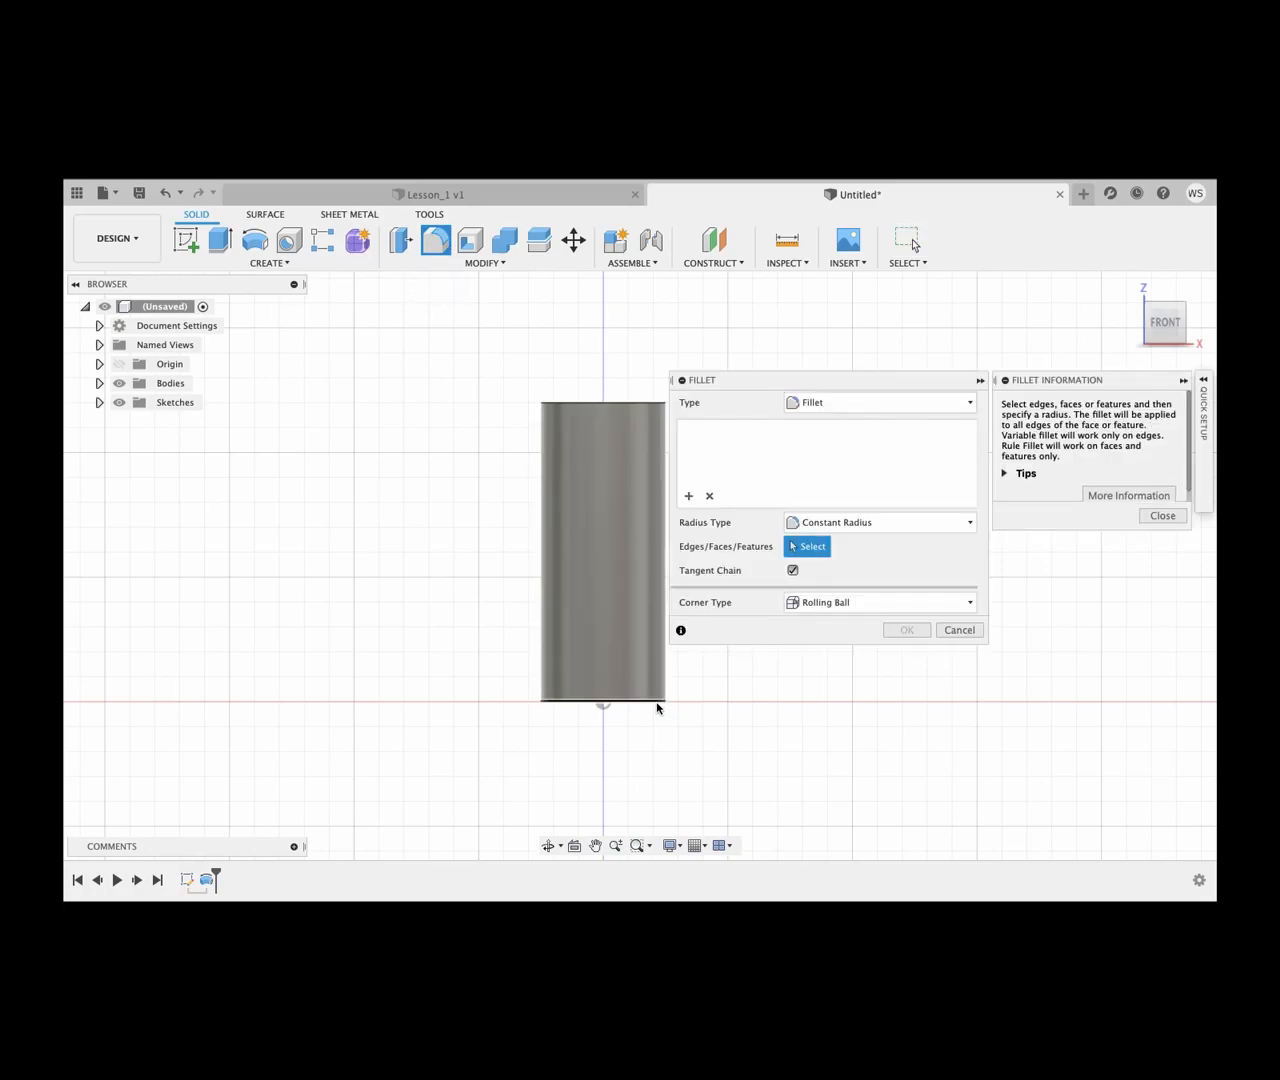
left_click(657, 704)
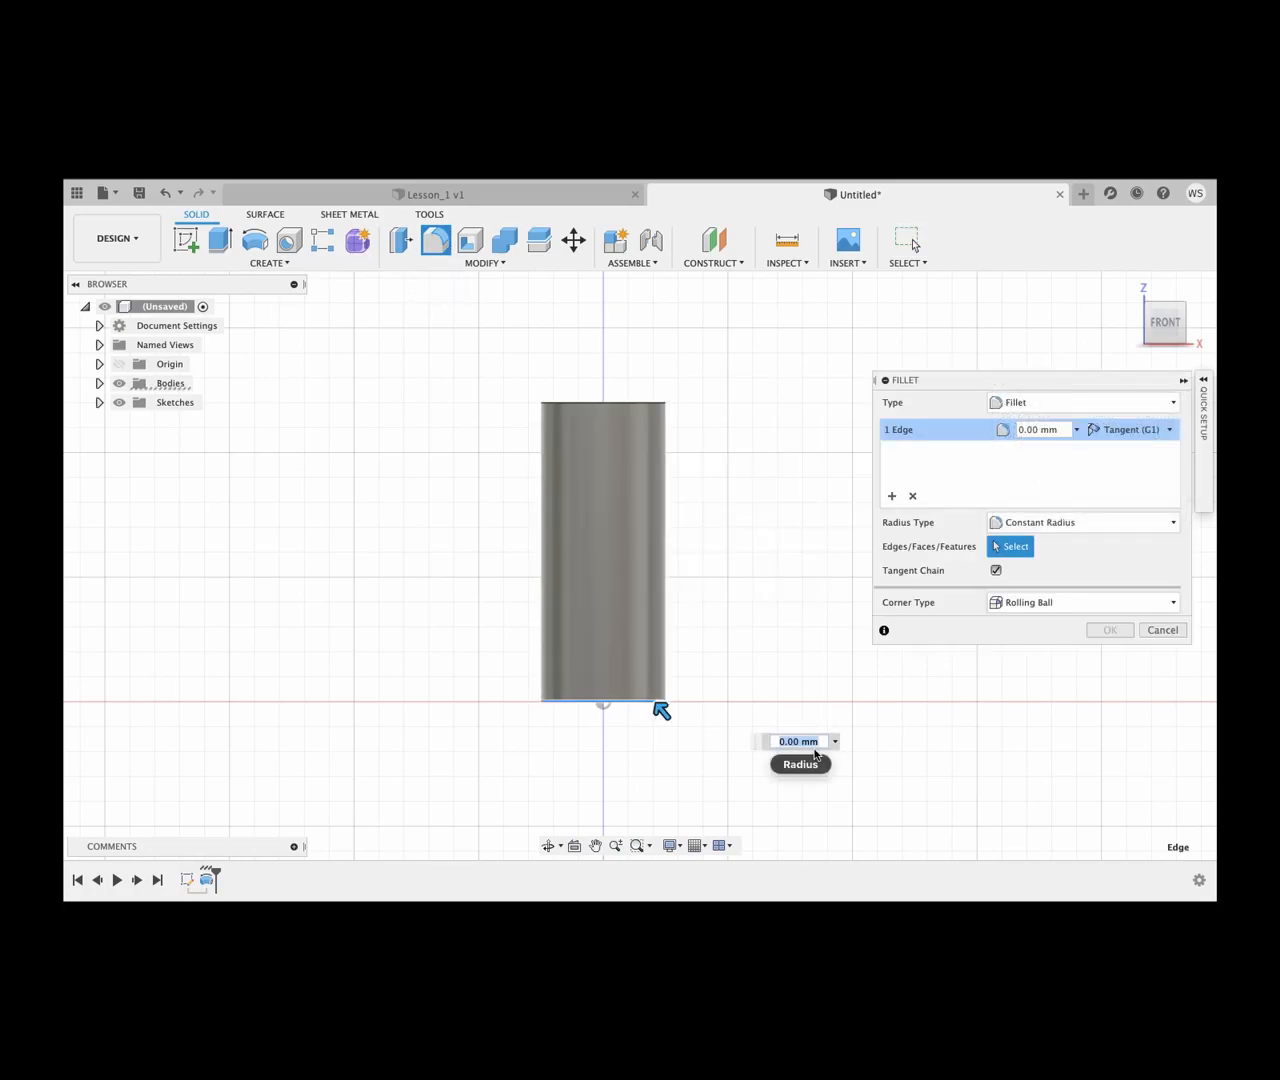
type("10")
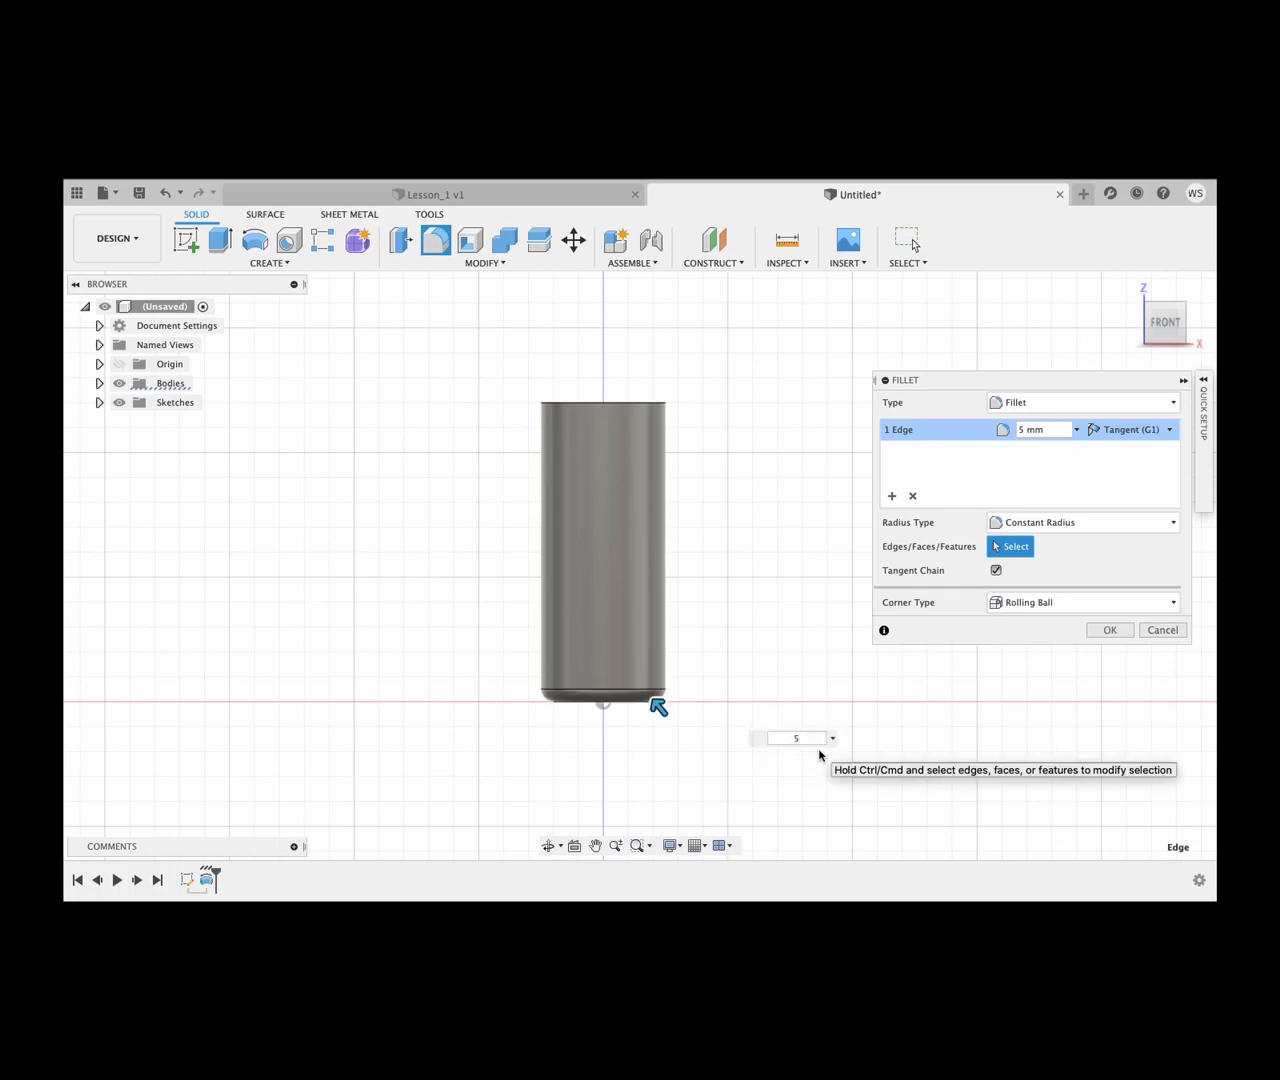
key("Return")
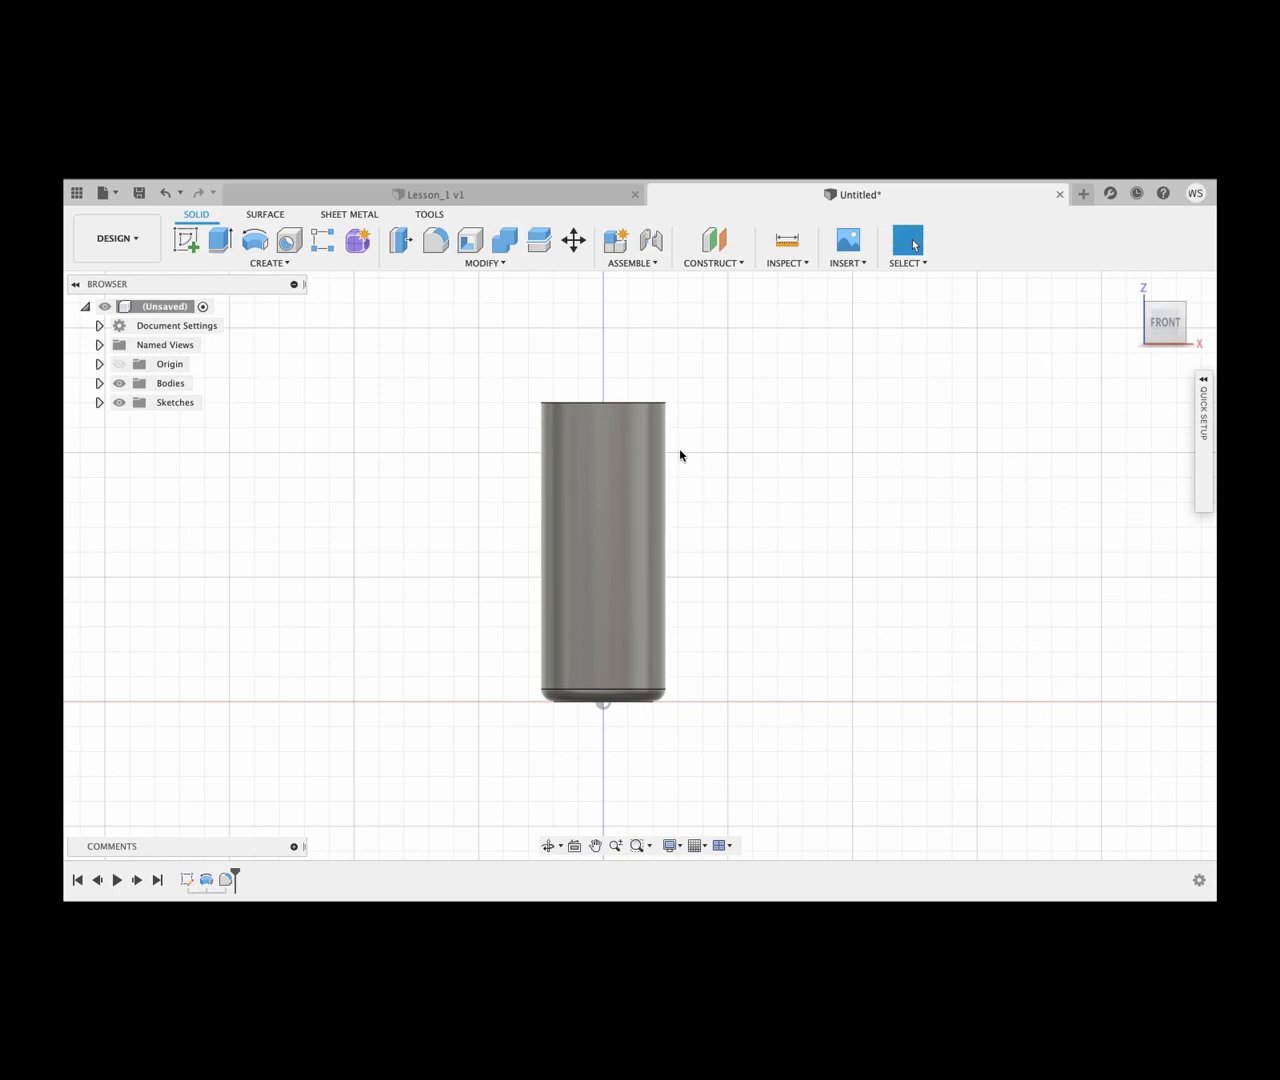
Step: Chamfer the cylinder's top circular edge with an equal distance of 15 mm
left_click(488, 265)
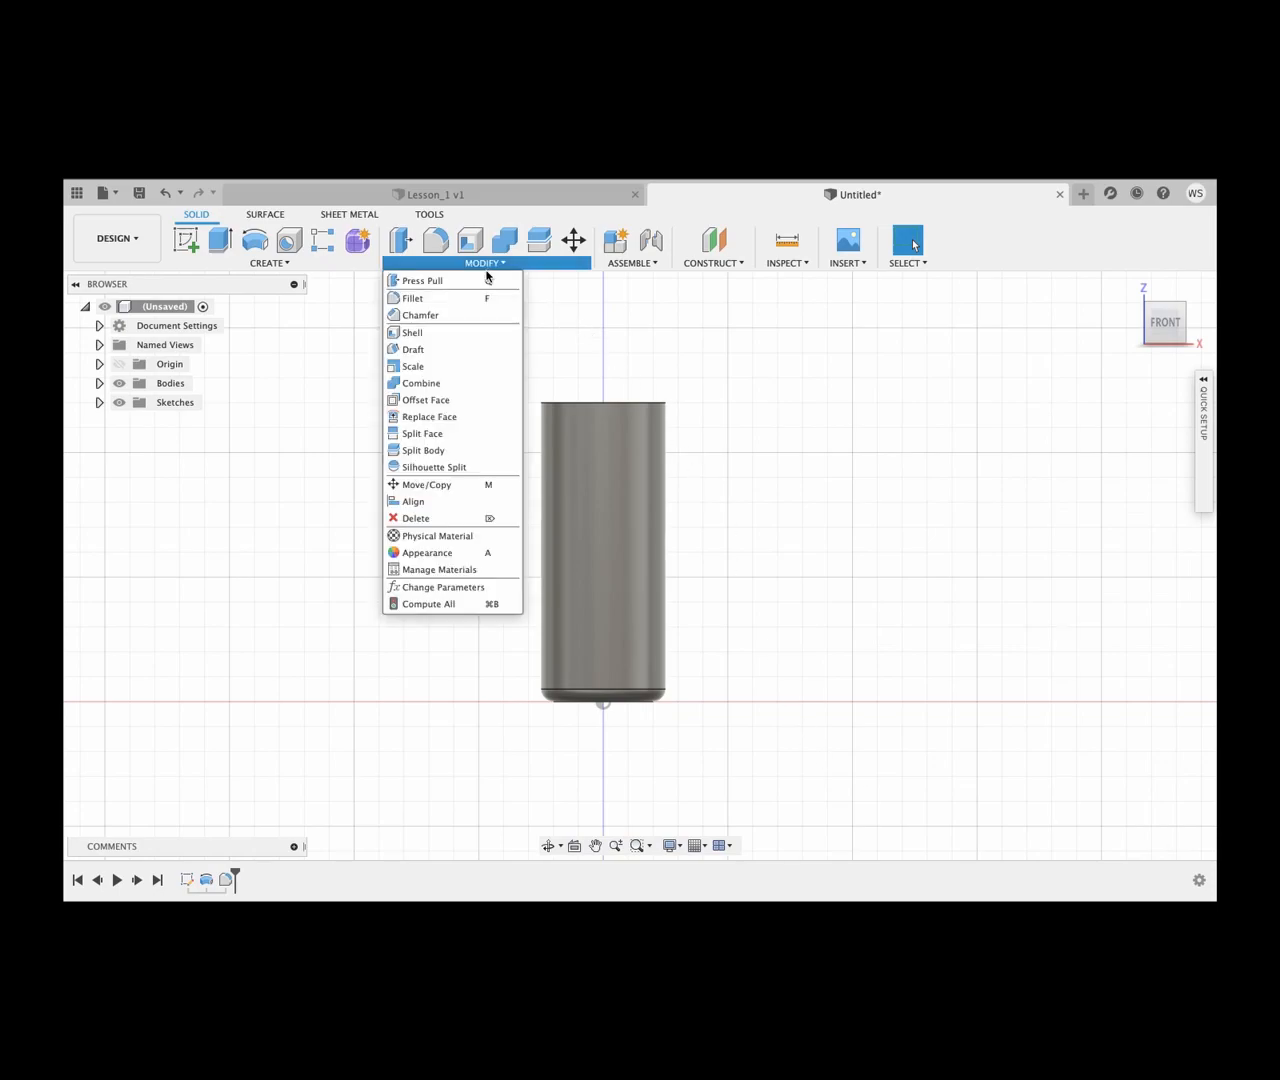
left_click(421, 315)
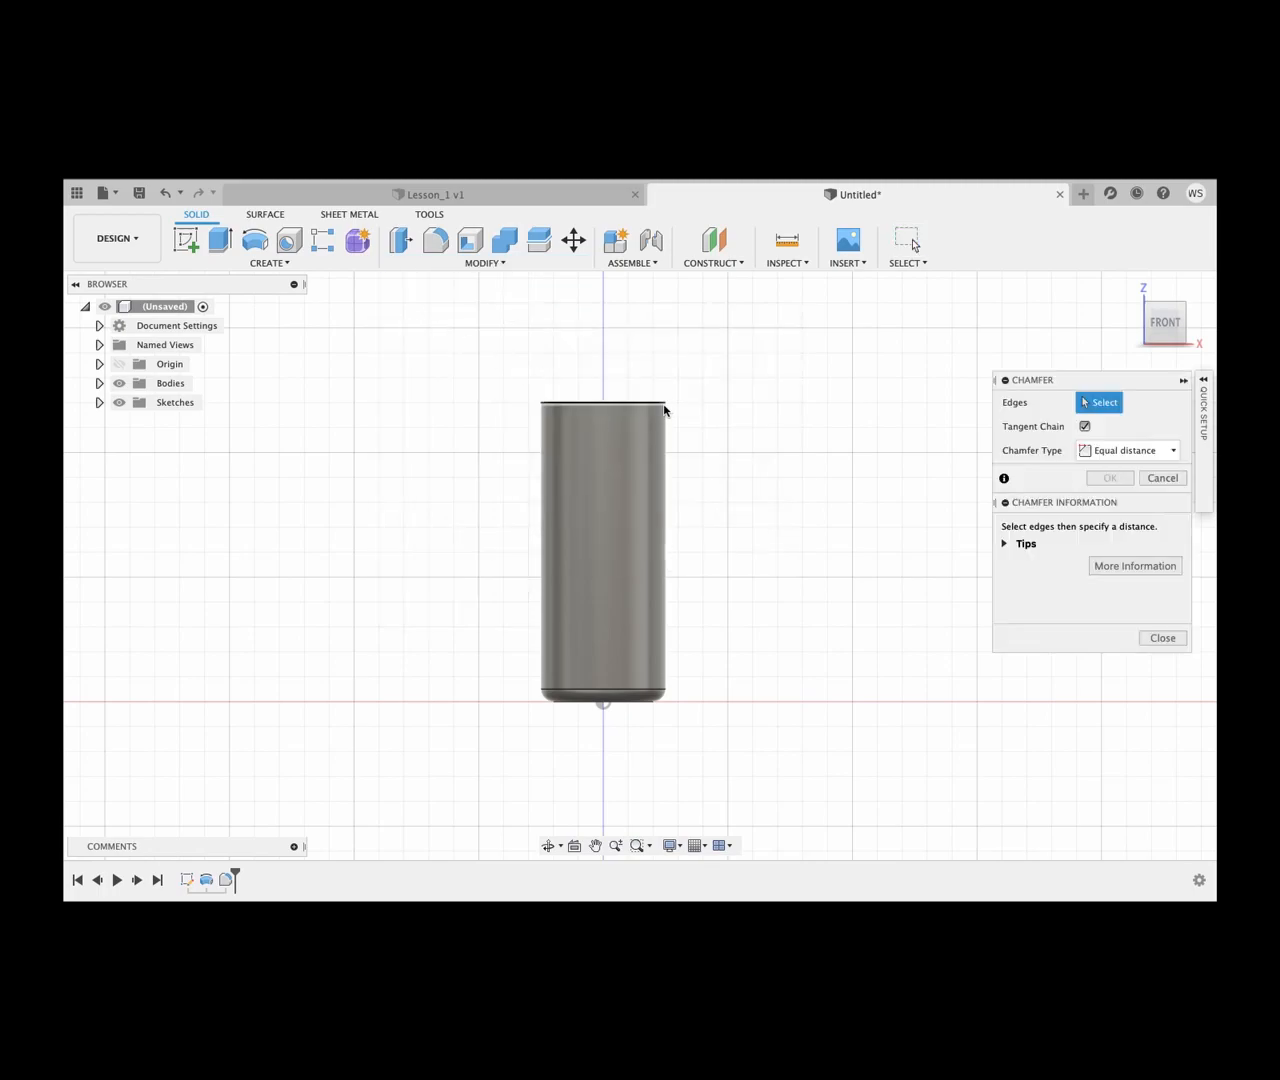
left_click(653, 404)
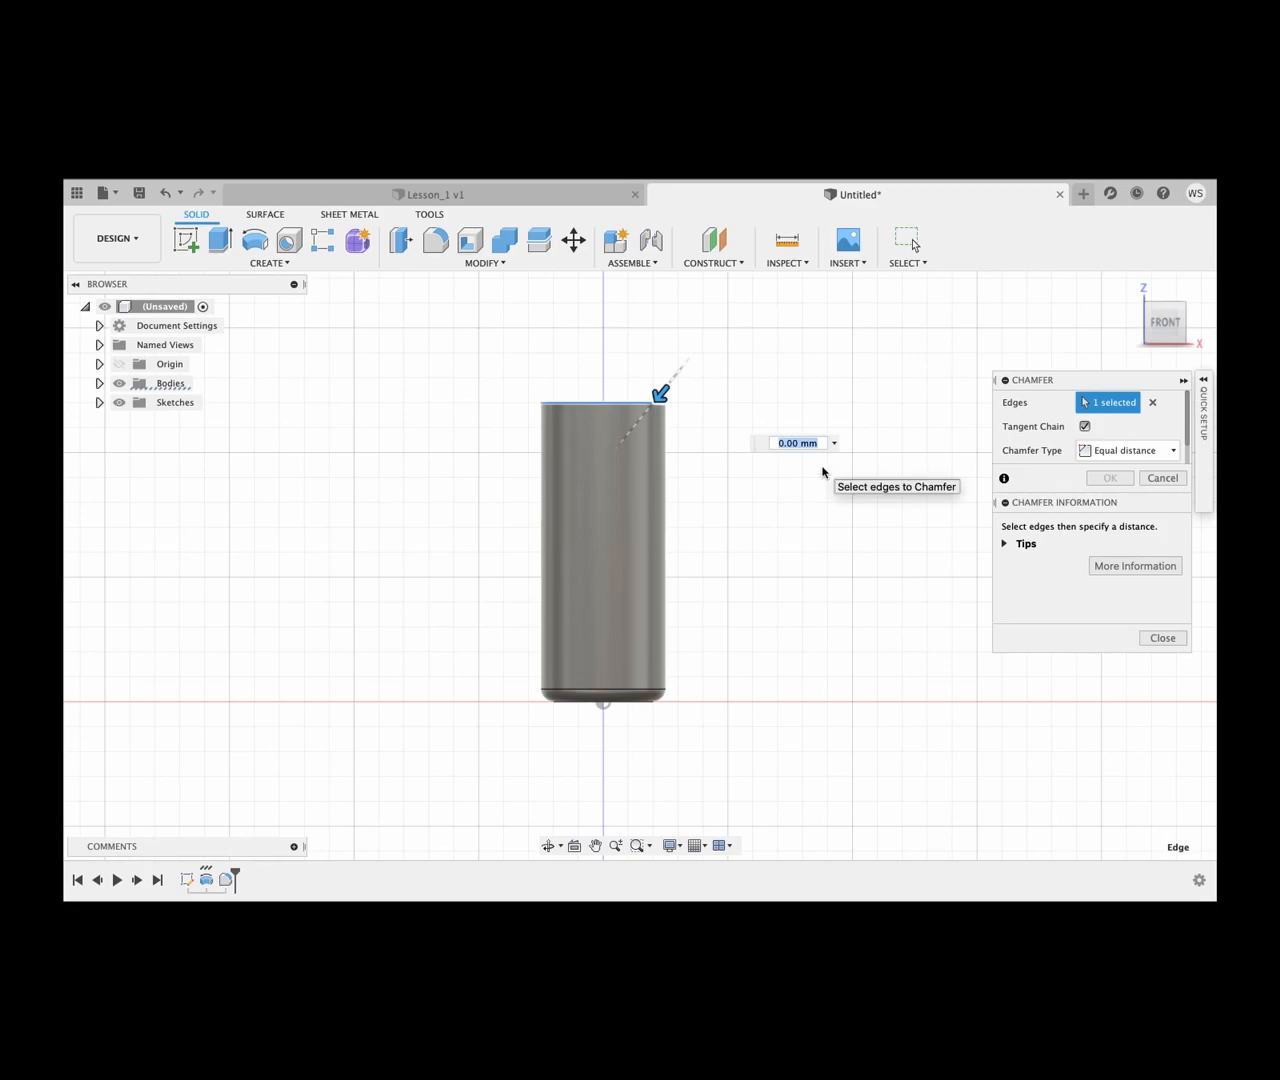
type("10")
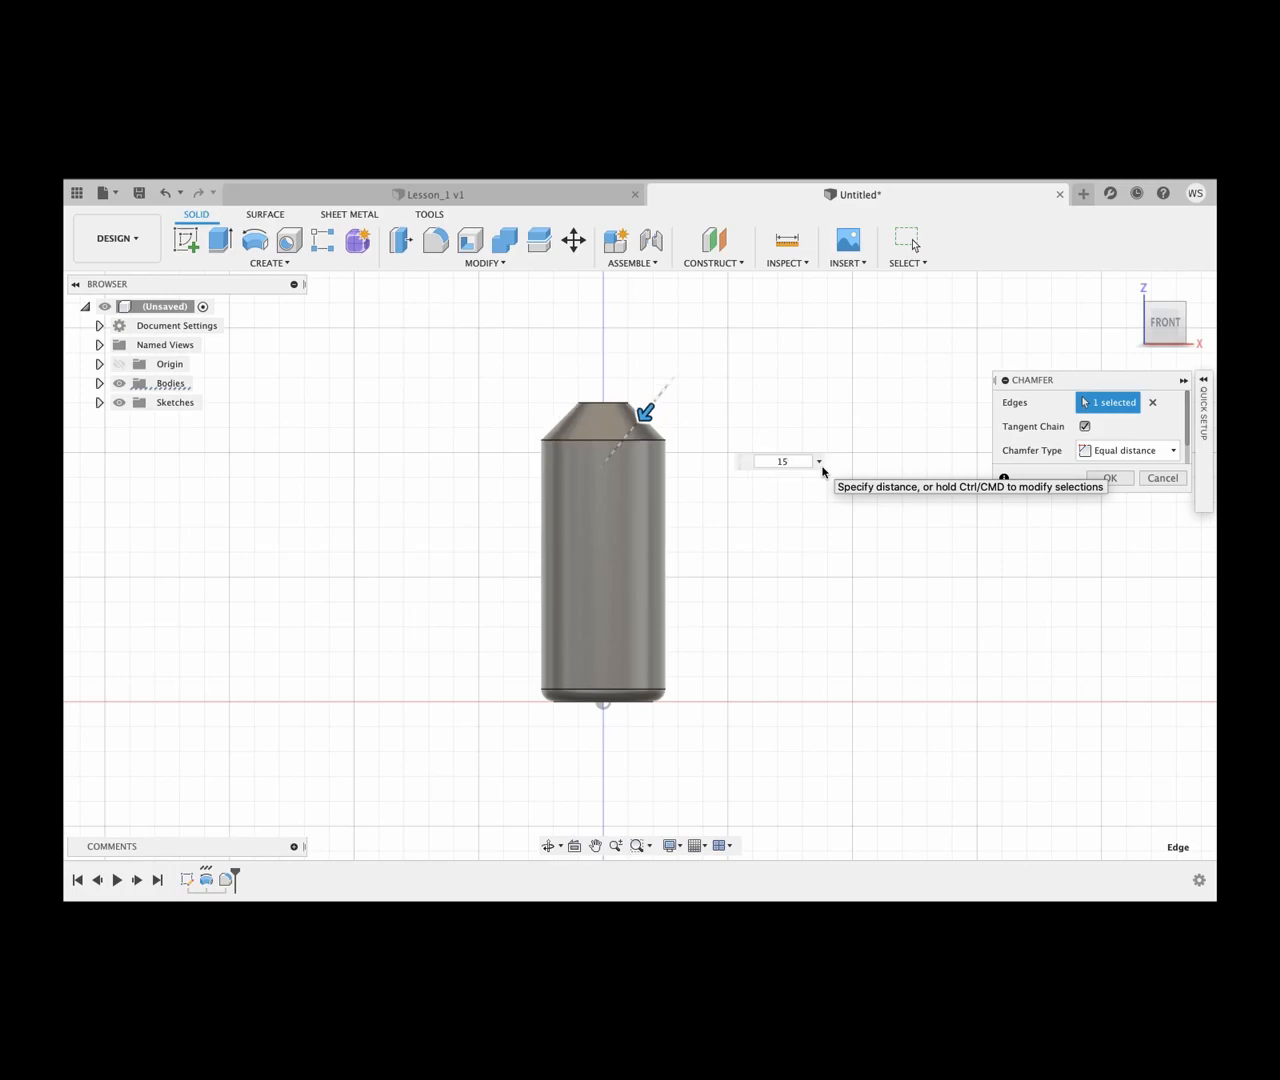
key("Return")
scroll(677, 420, "up", 1)
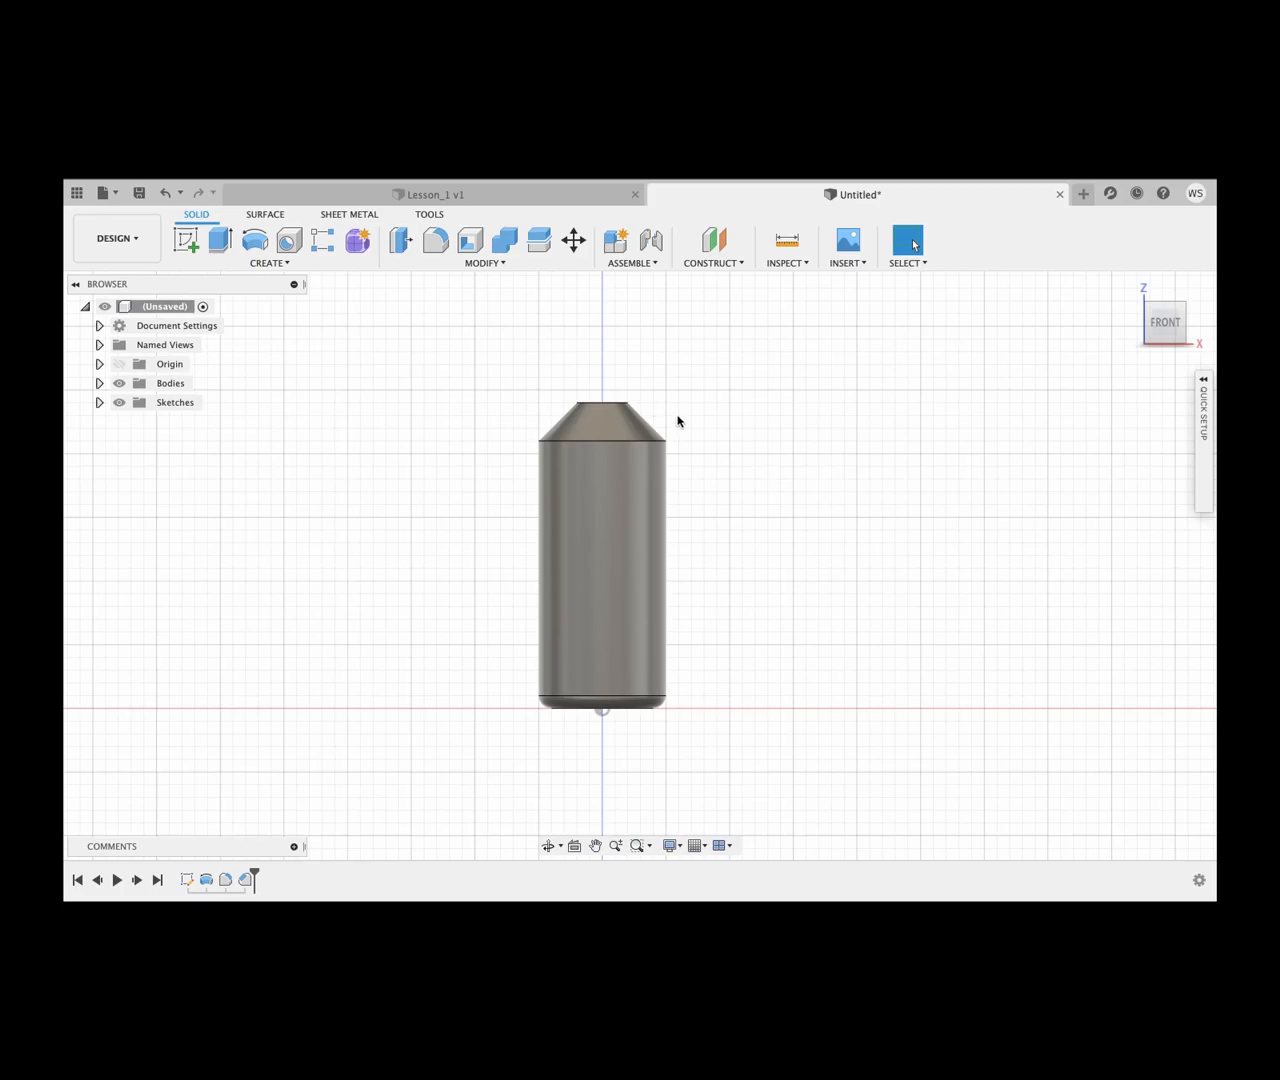
Step: Start a sketch on the body's flat top face and draw a 15 mm diameter circle centered on the origin
middle_click_drag(690, 424, 688, 467, "shift")
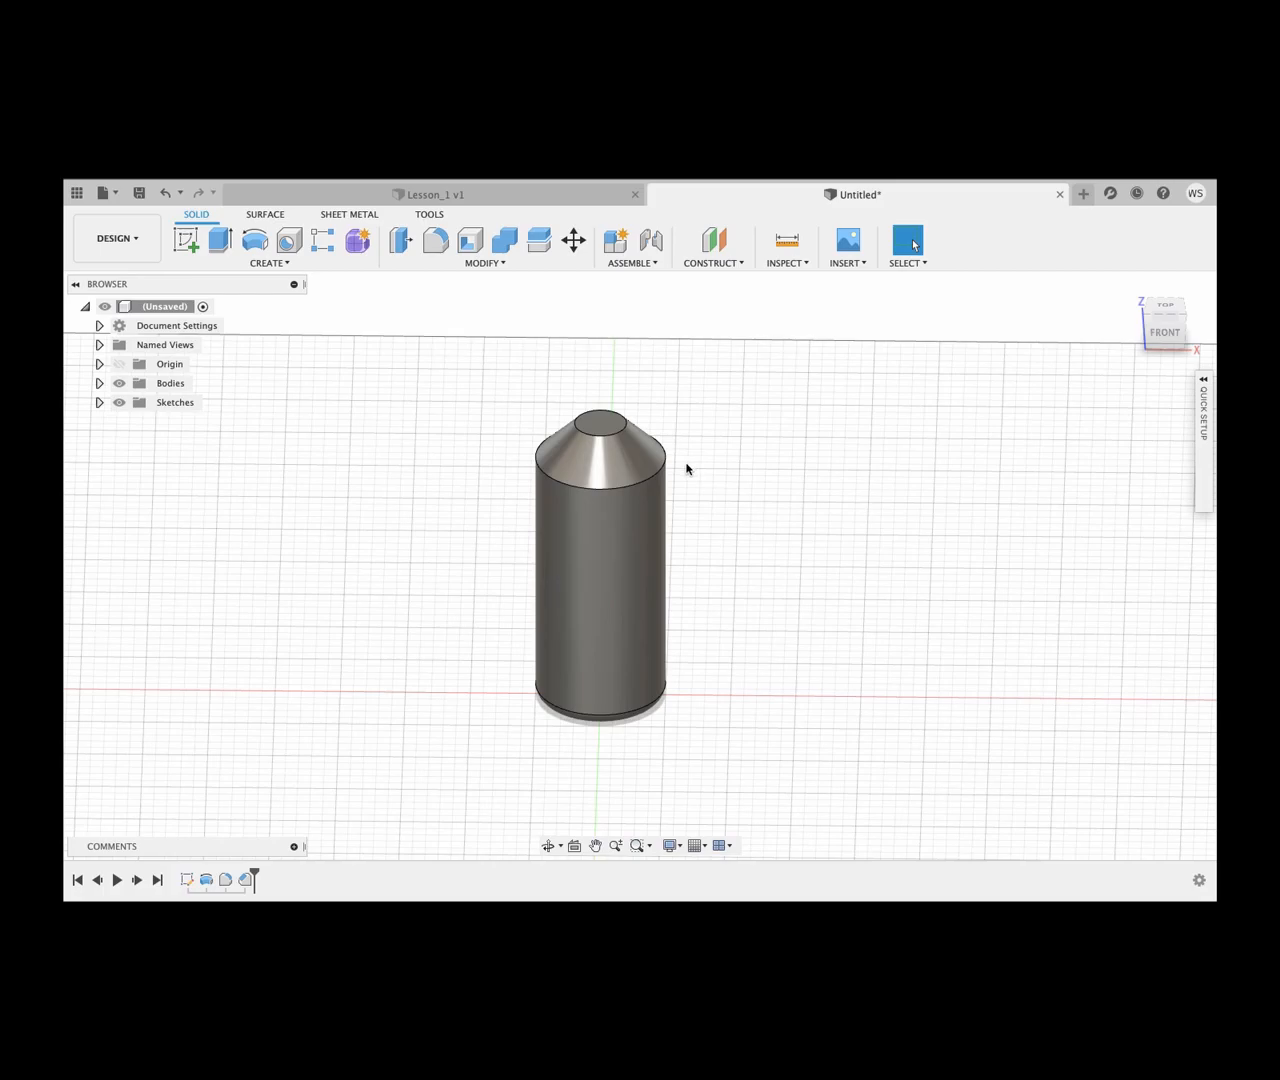
left_click(611, 430)
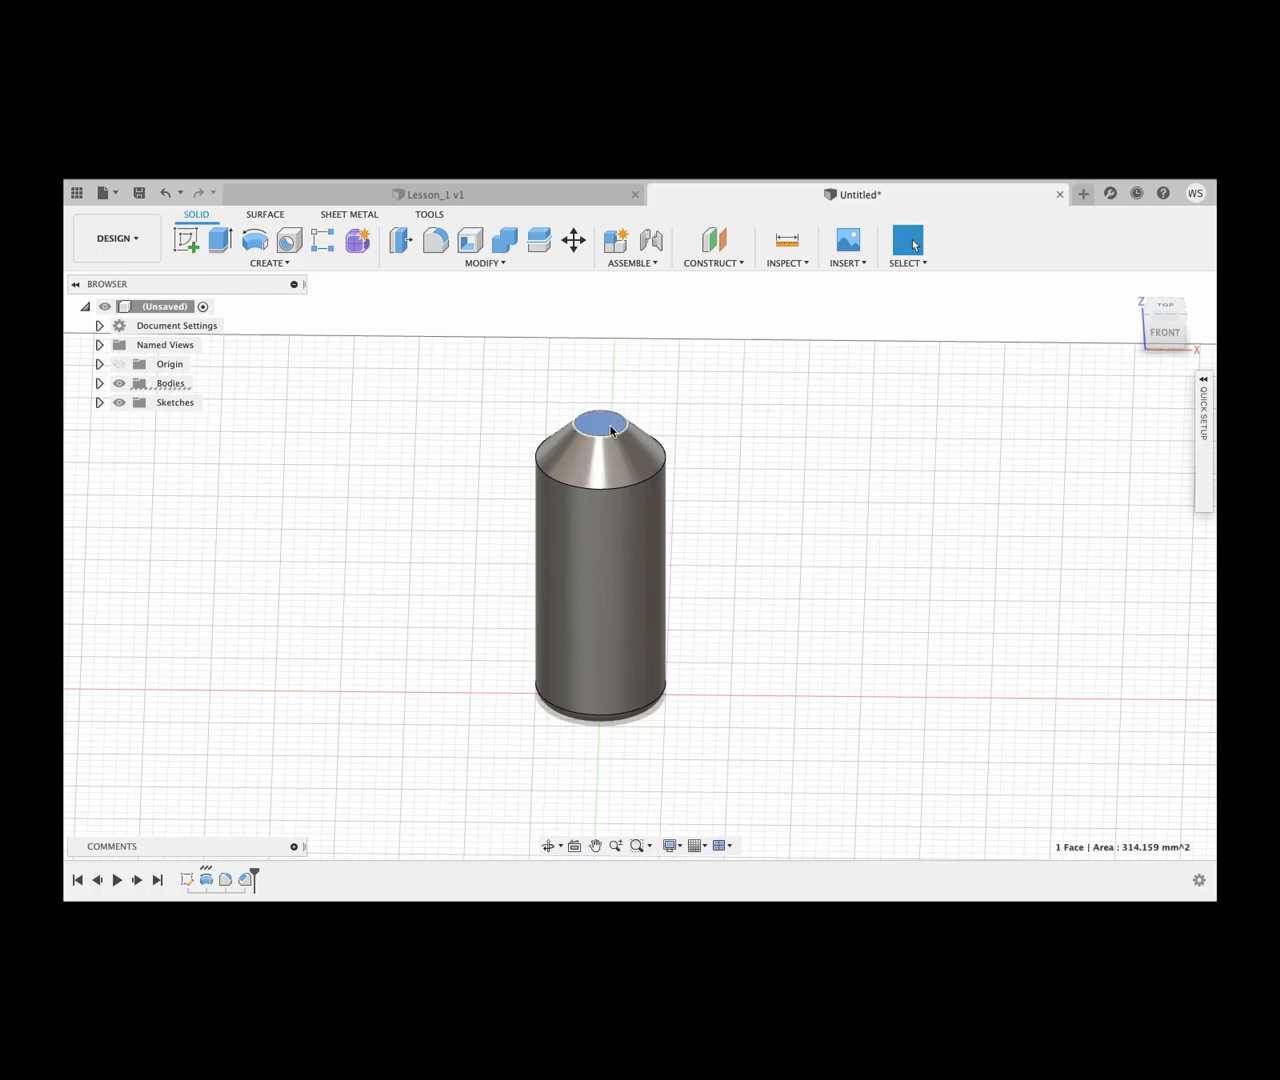
right_click(611, 430)
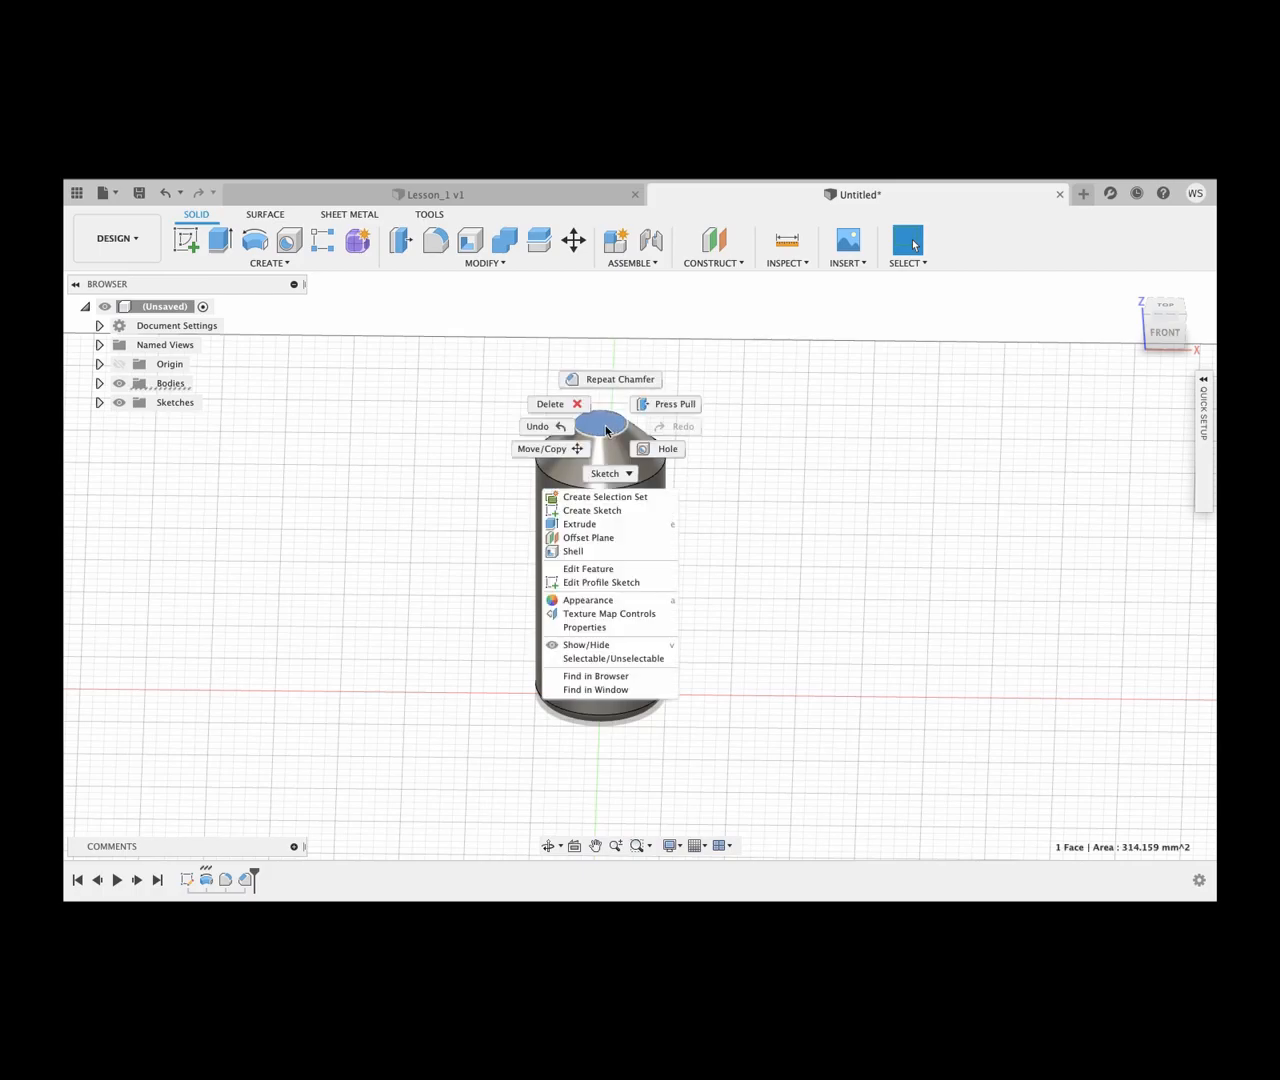
left_click(600, 510)
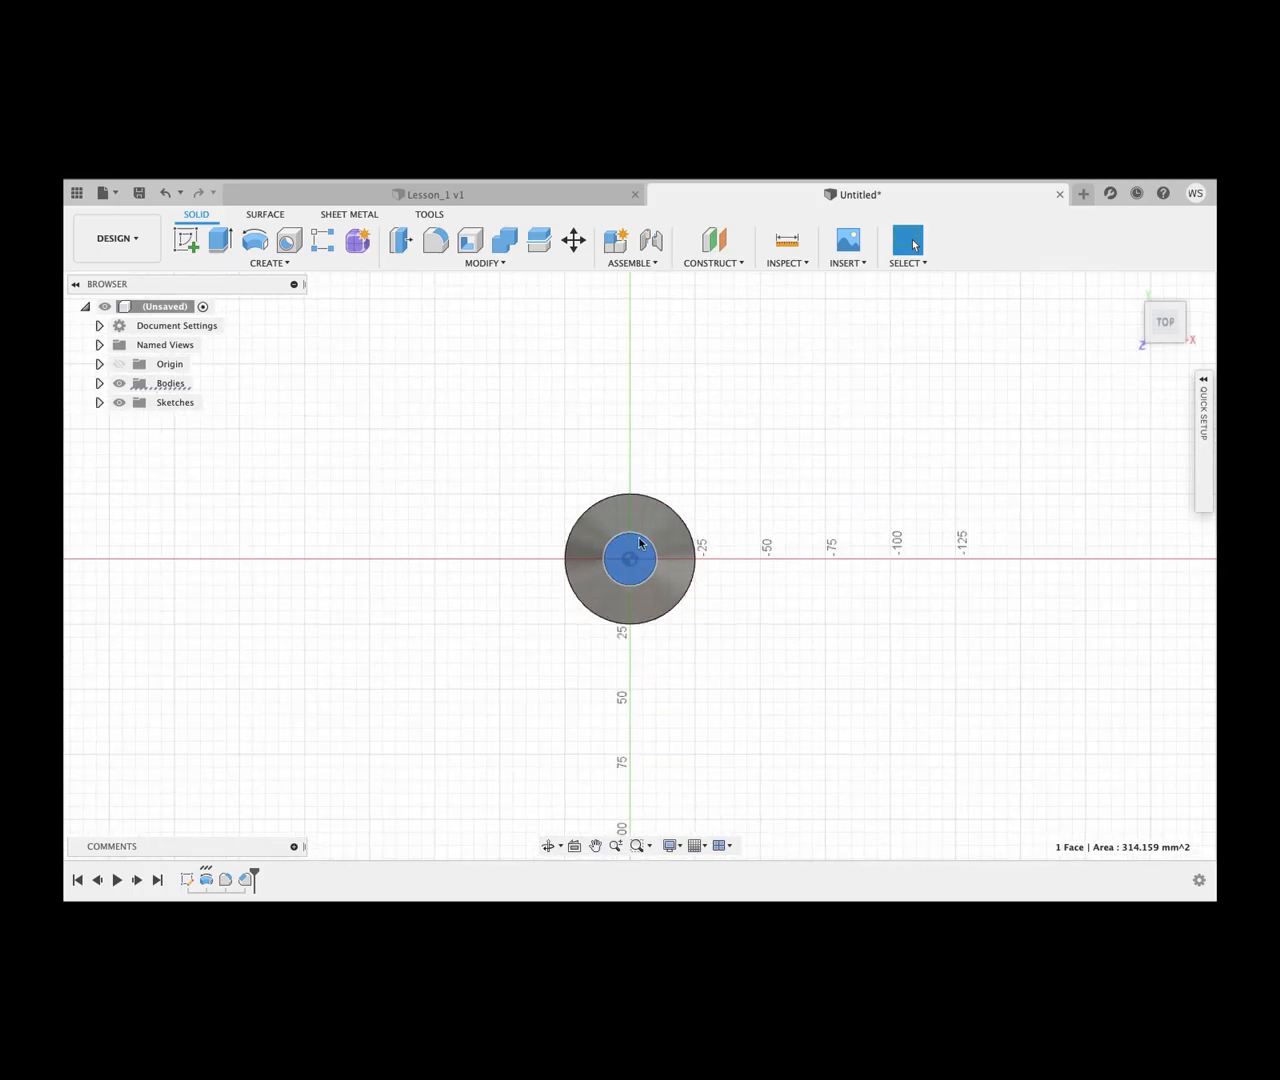
scroll(645, 562, "up", 3)
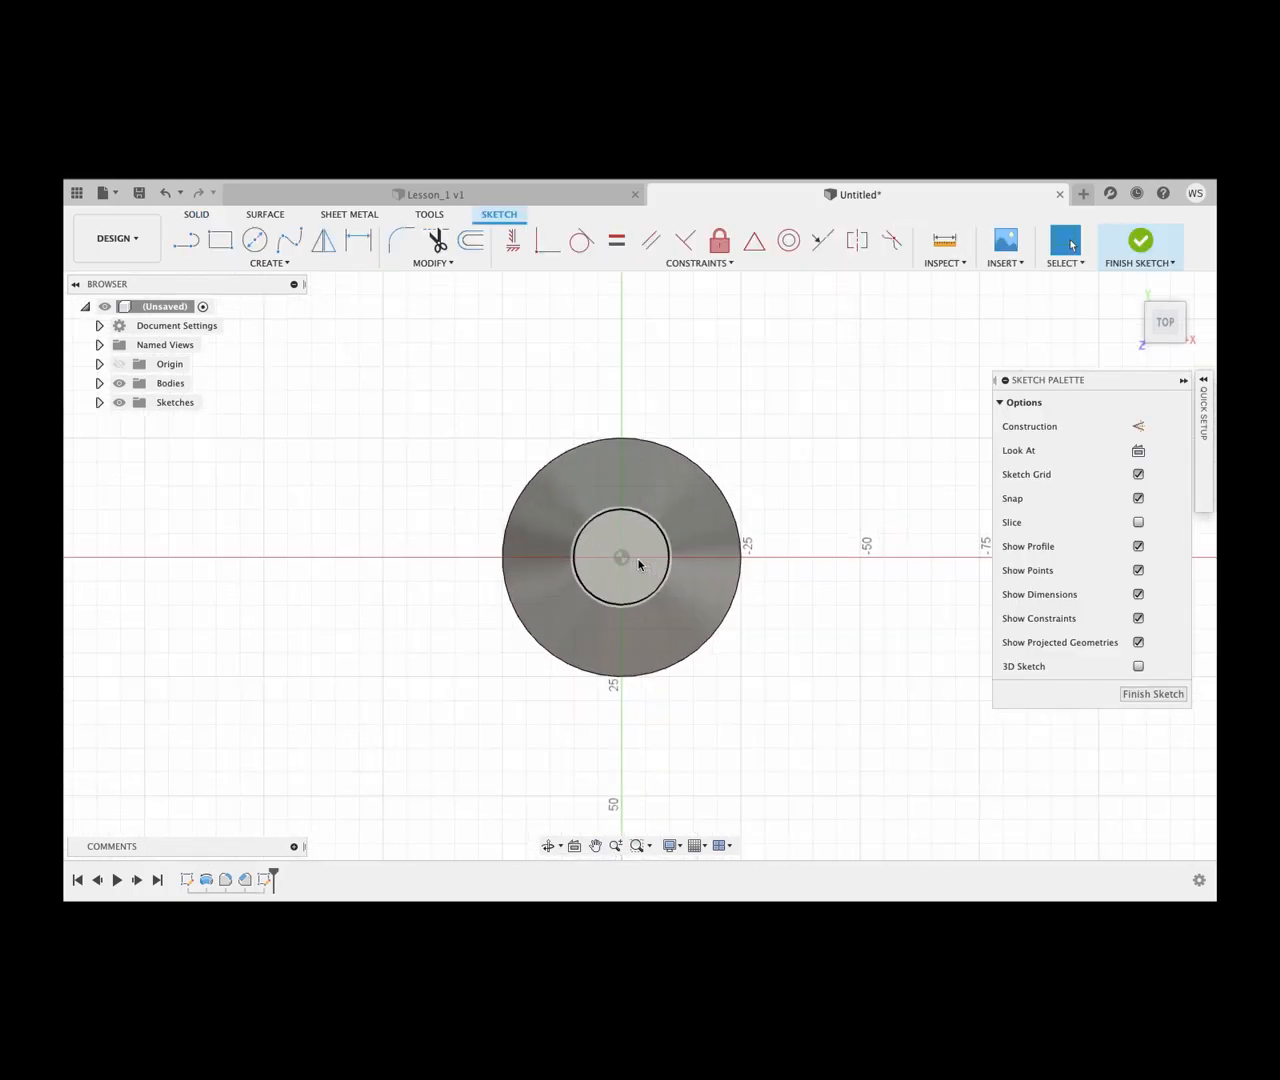
key("c")
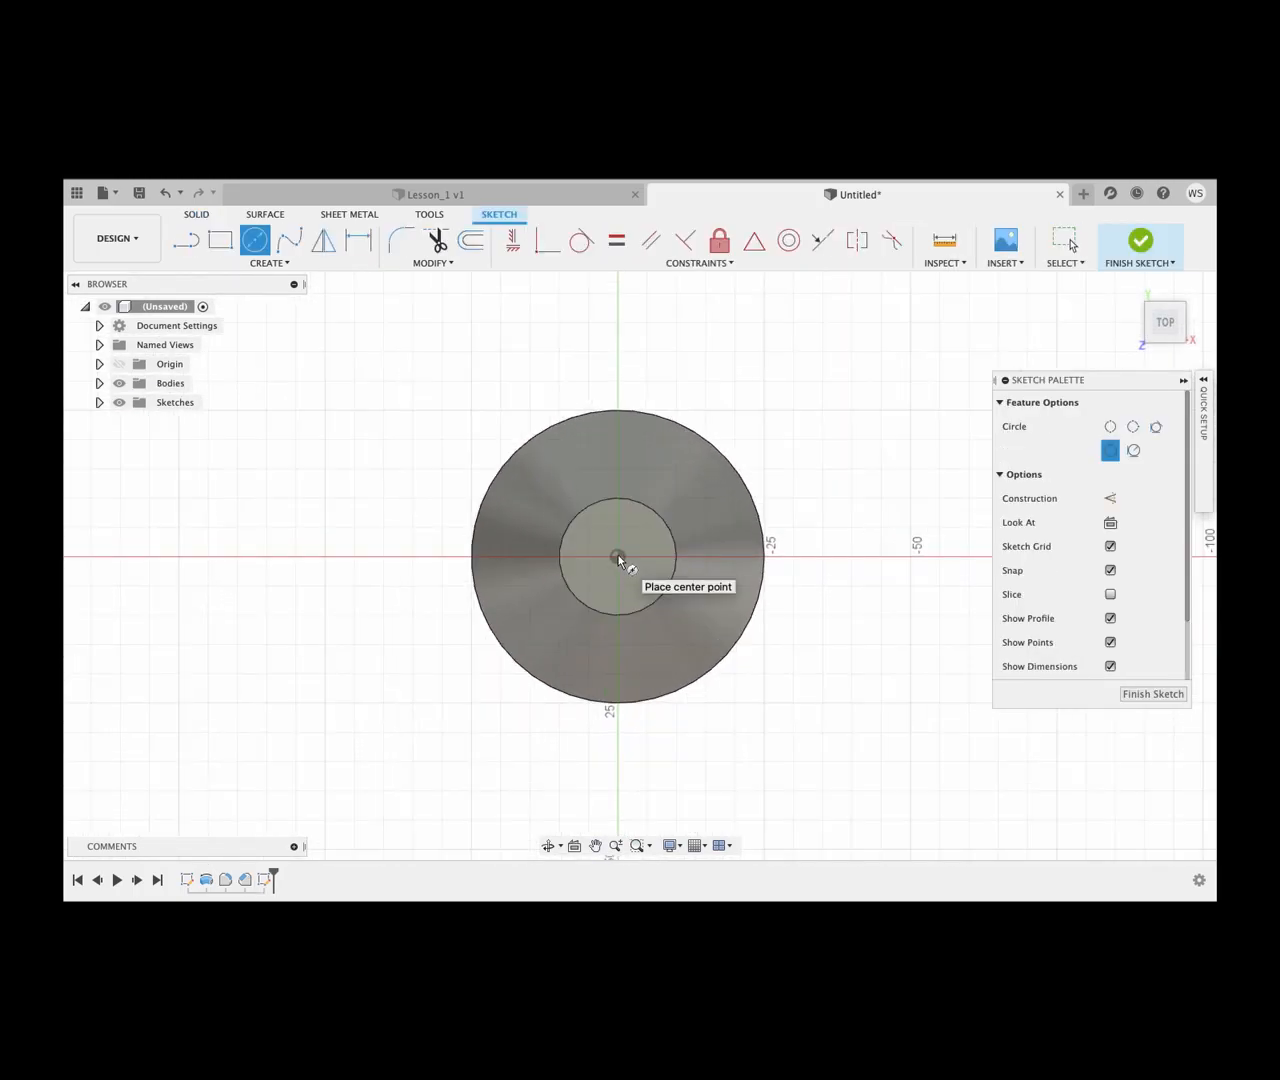
left_click(618, 558)
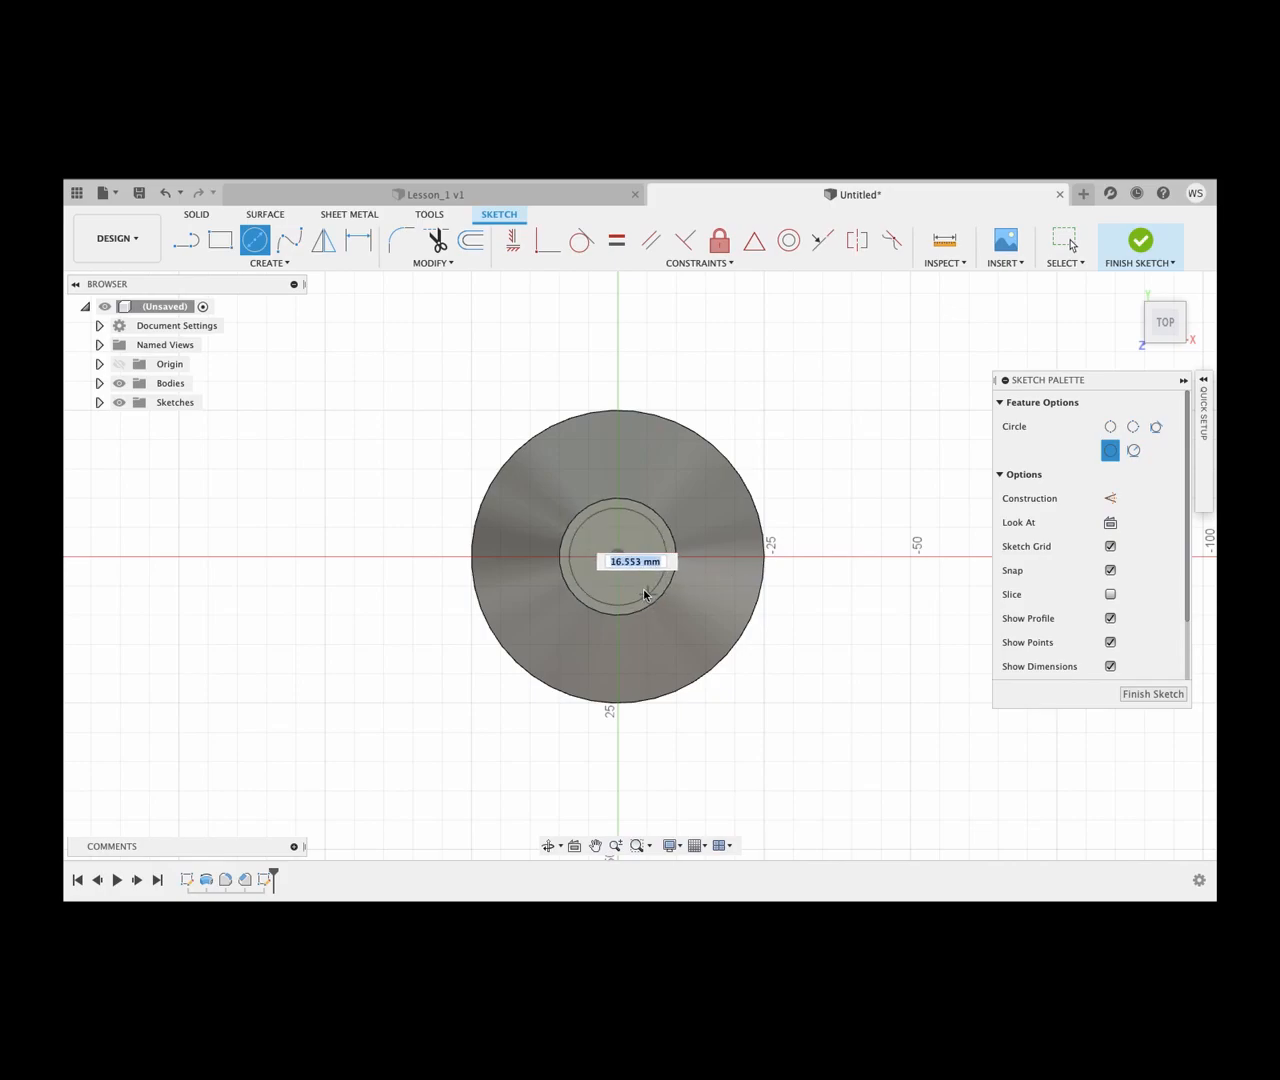
type("15")
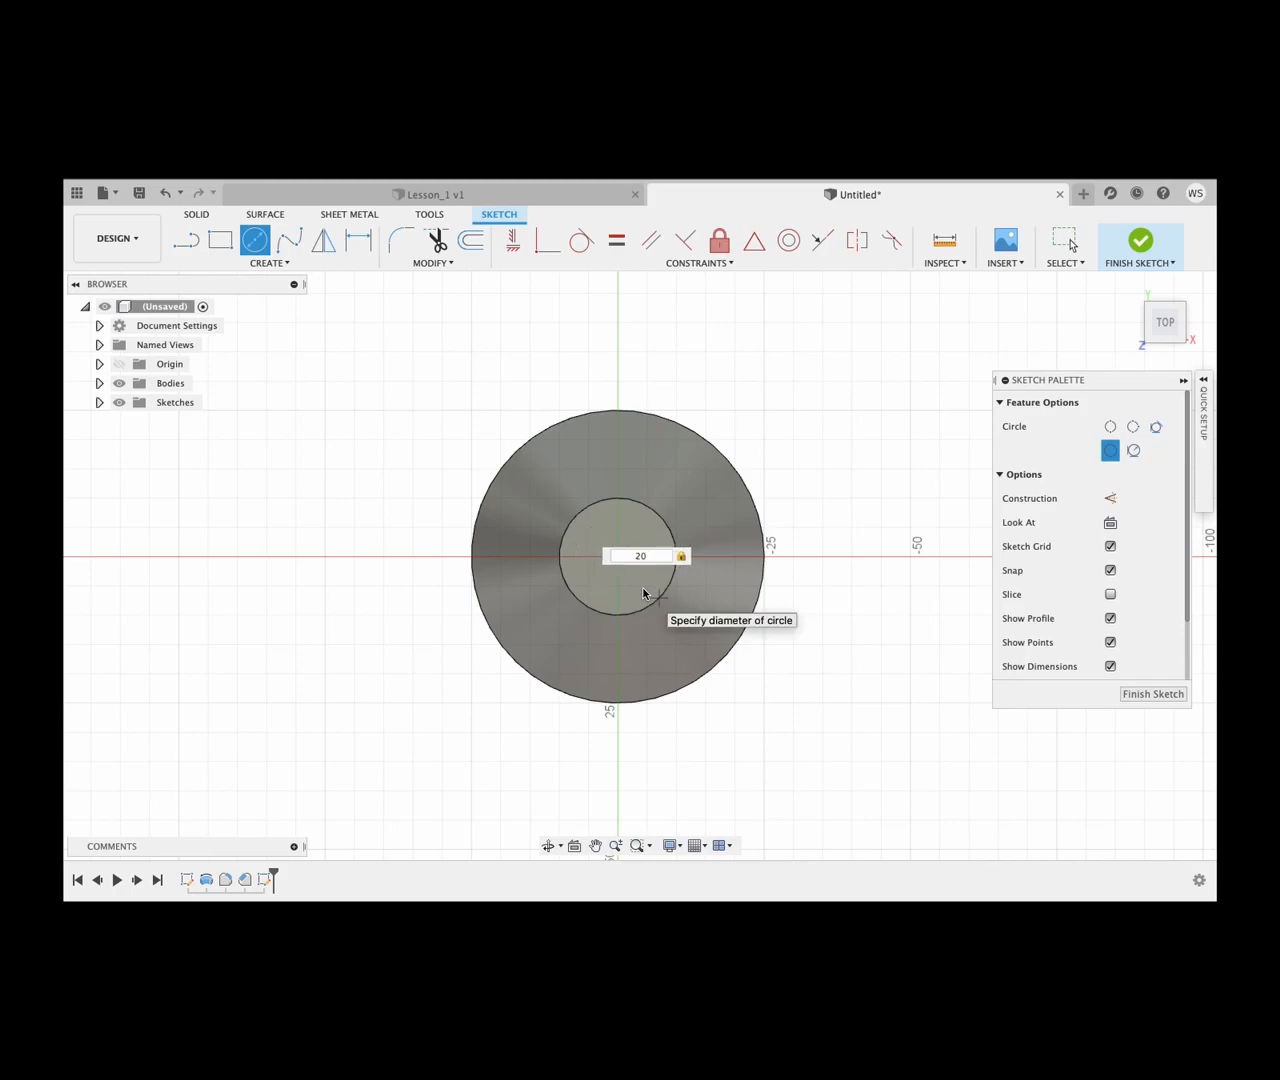
type("5")
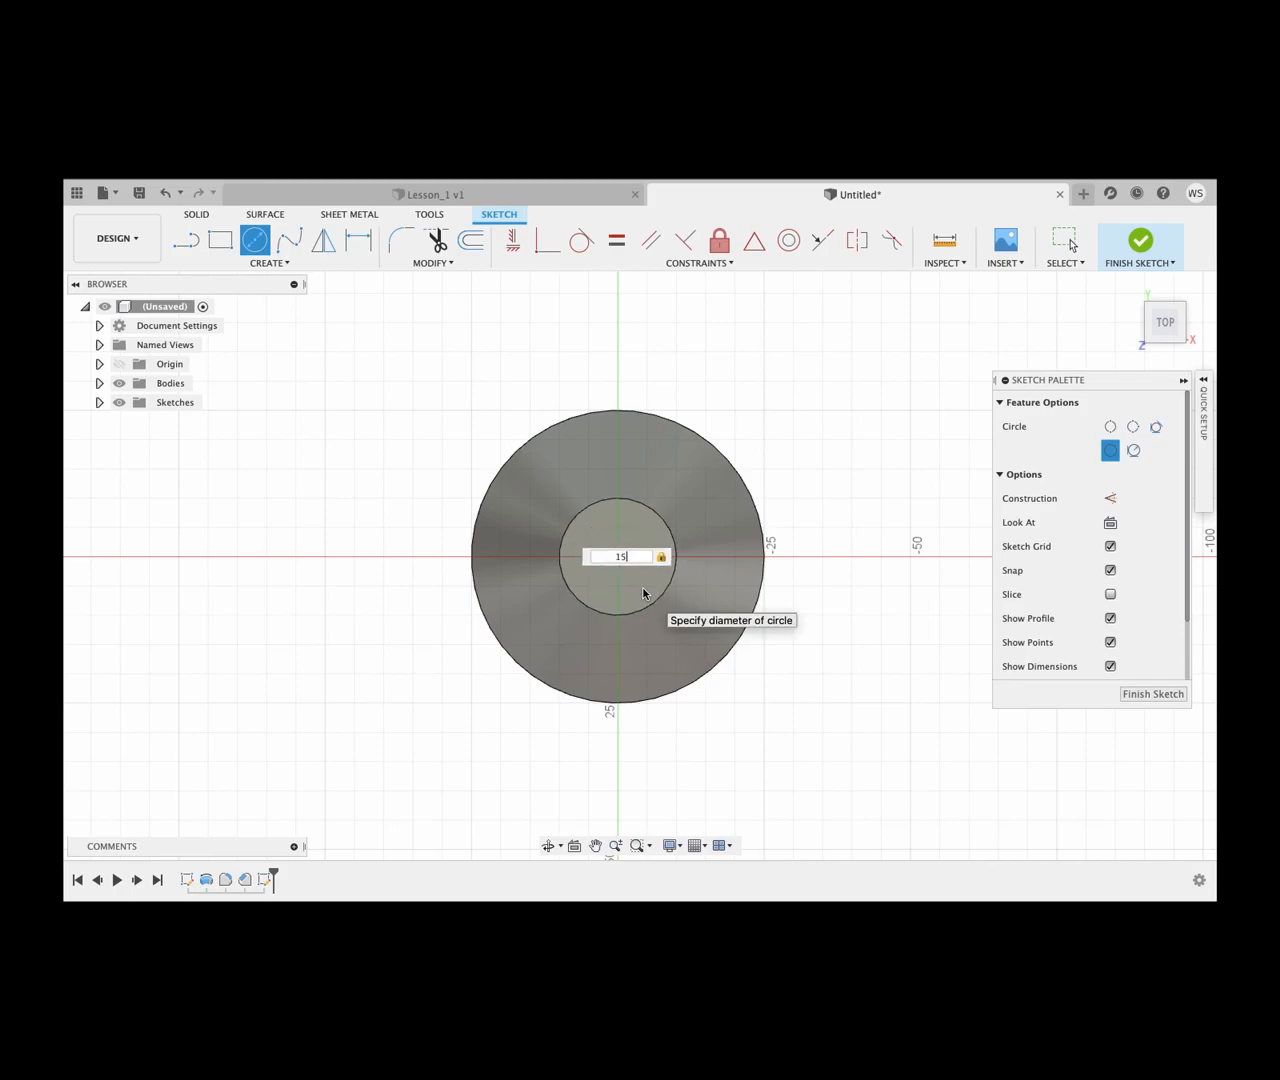
key("Return")
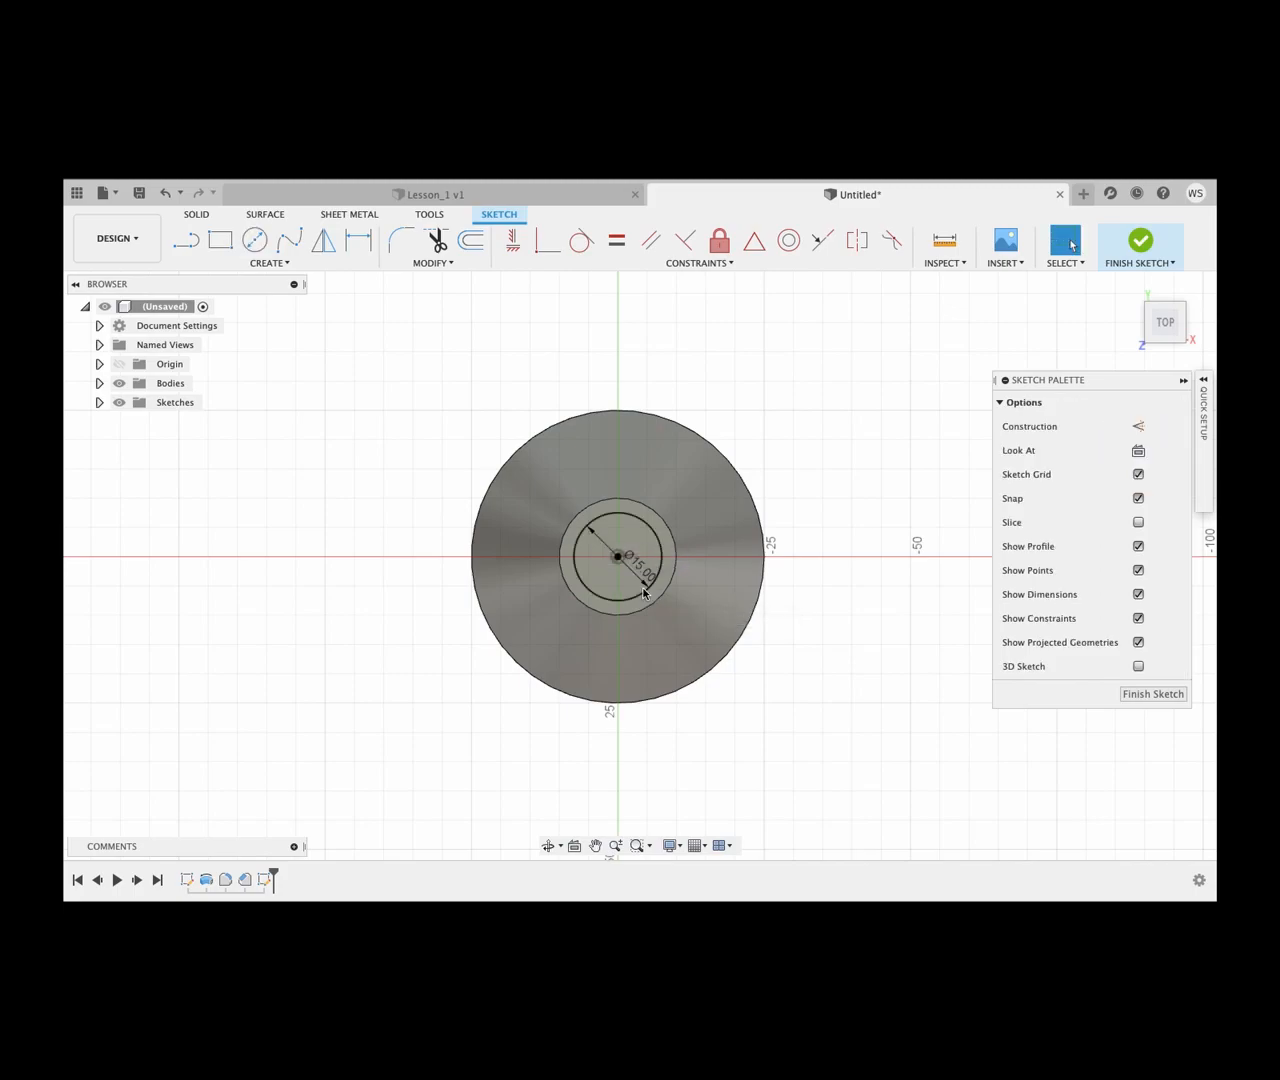
Step: Extrude the 15 mm circle 15 mm upward from the body's flat top face to form the bottle neck
key("e")
left_click(632, 583)
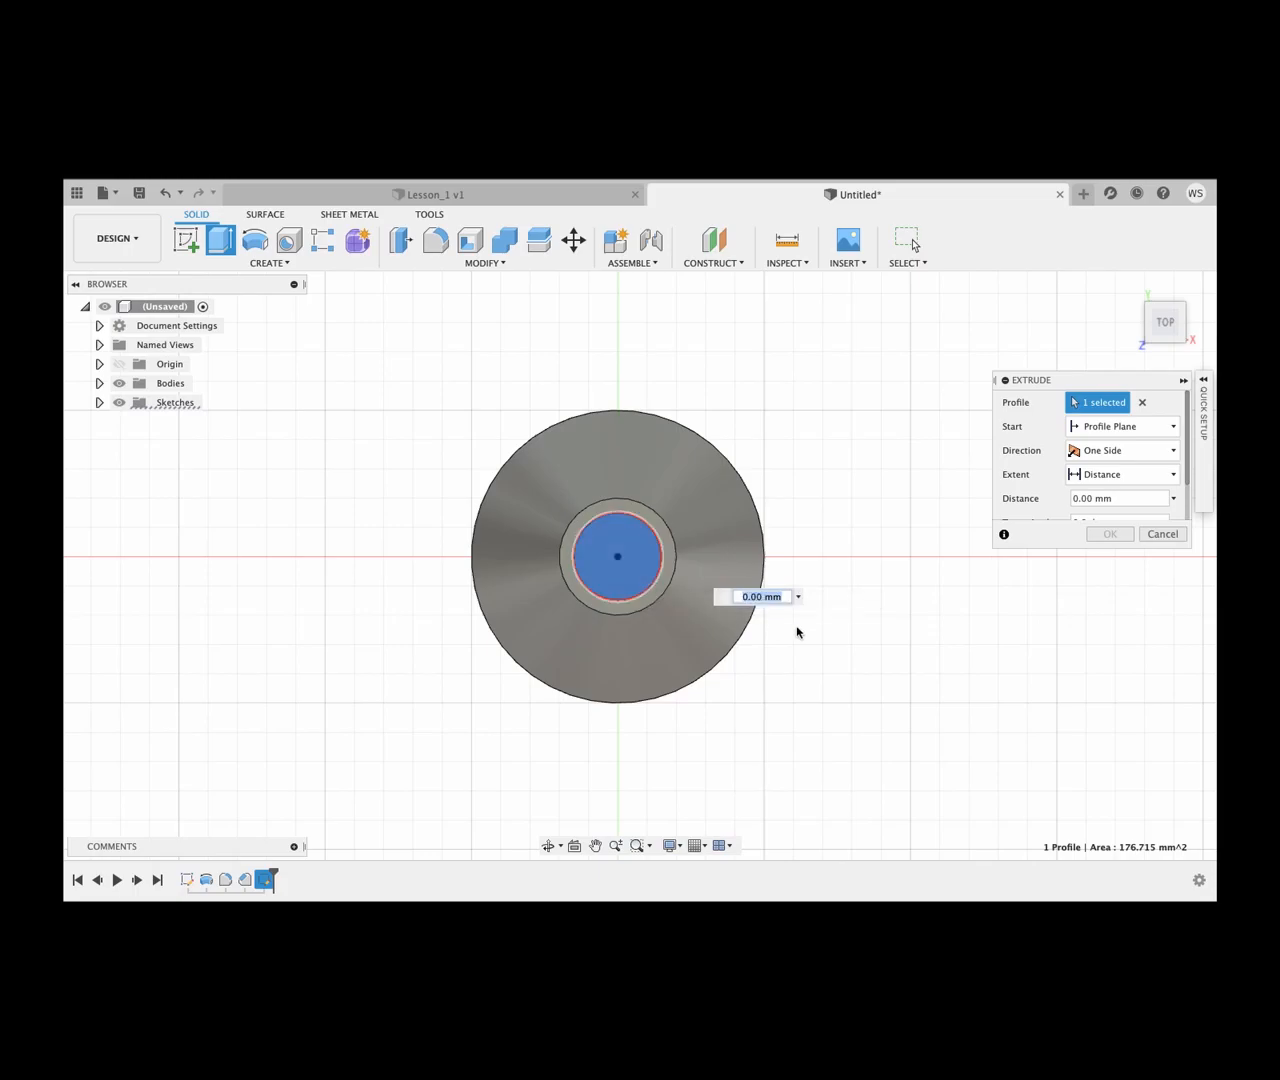
type("15")
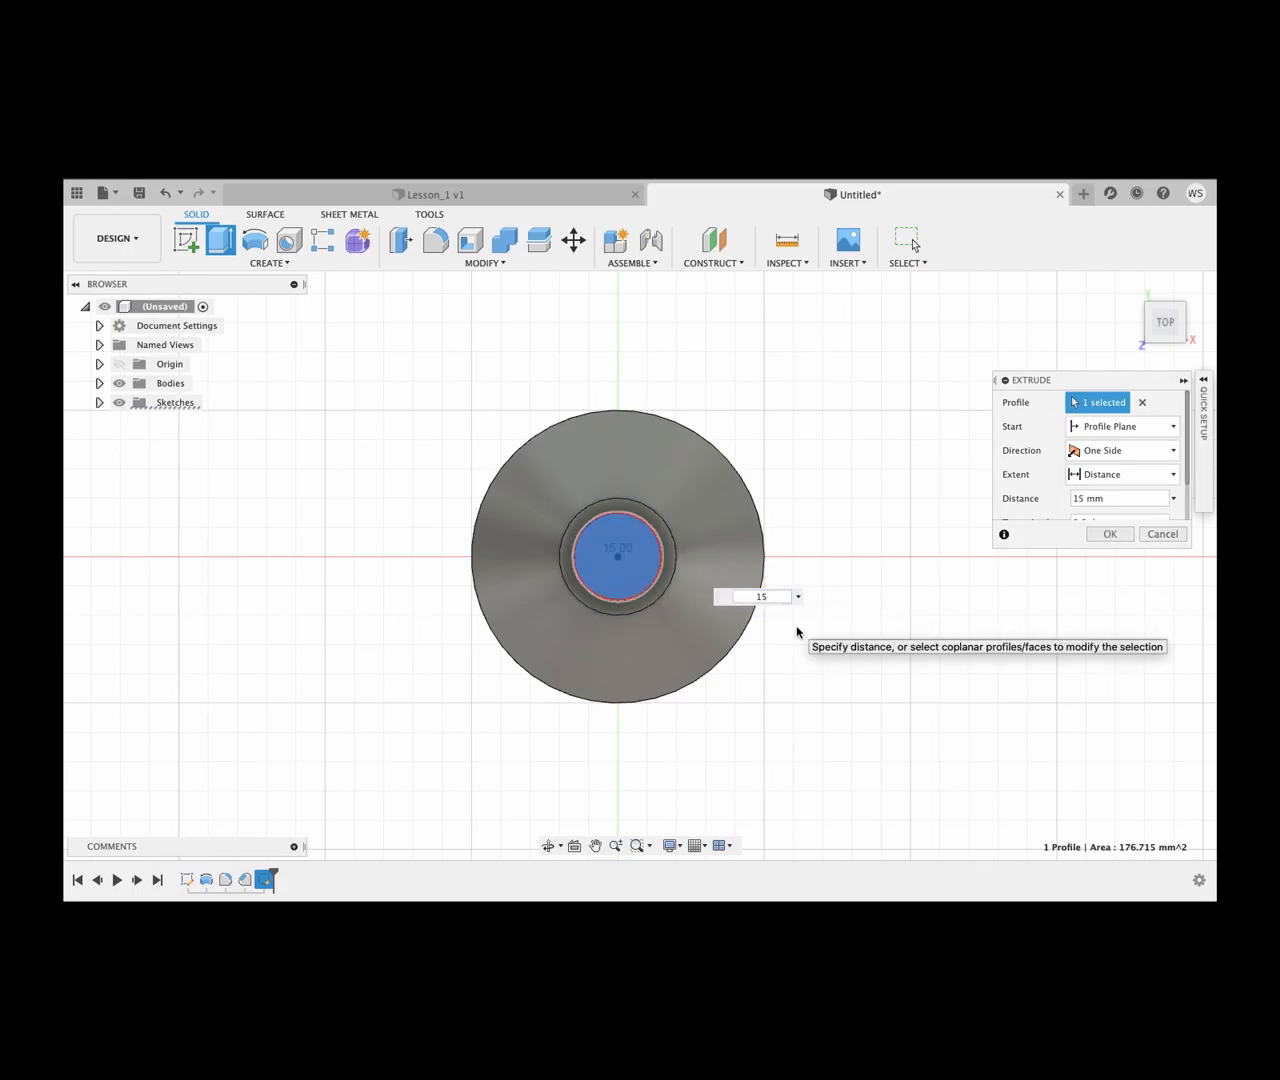
key("Return")
middle_click_drag(763, 617, 759, 551, "shift")
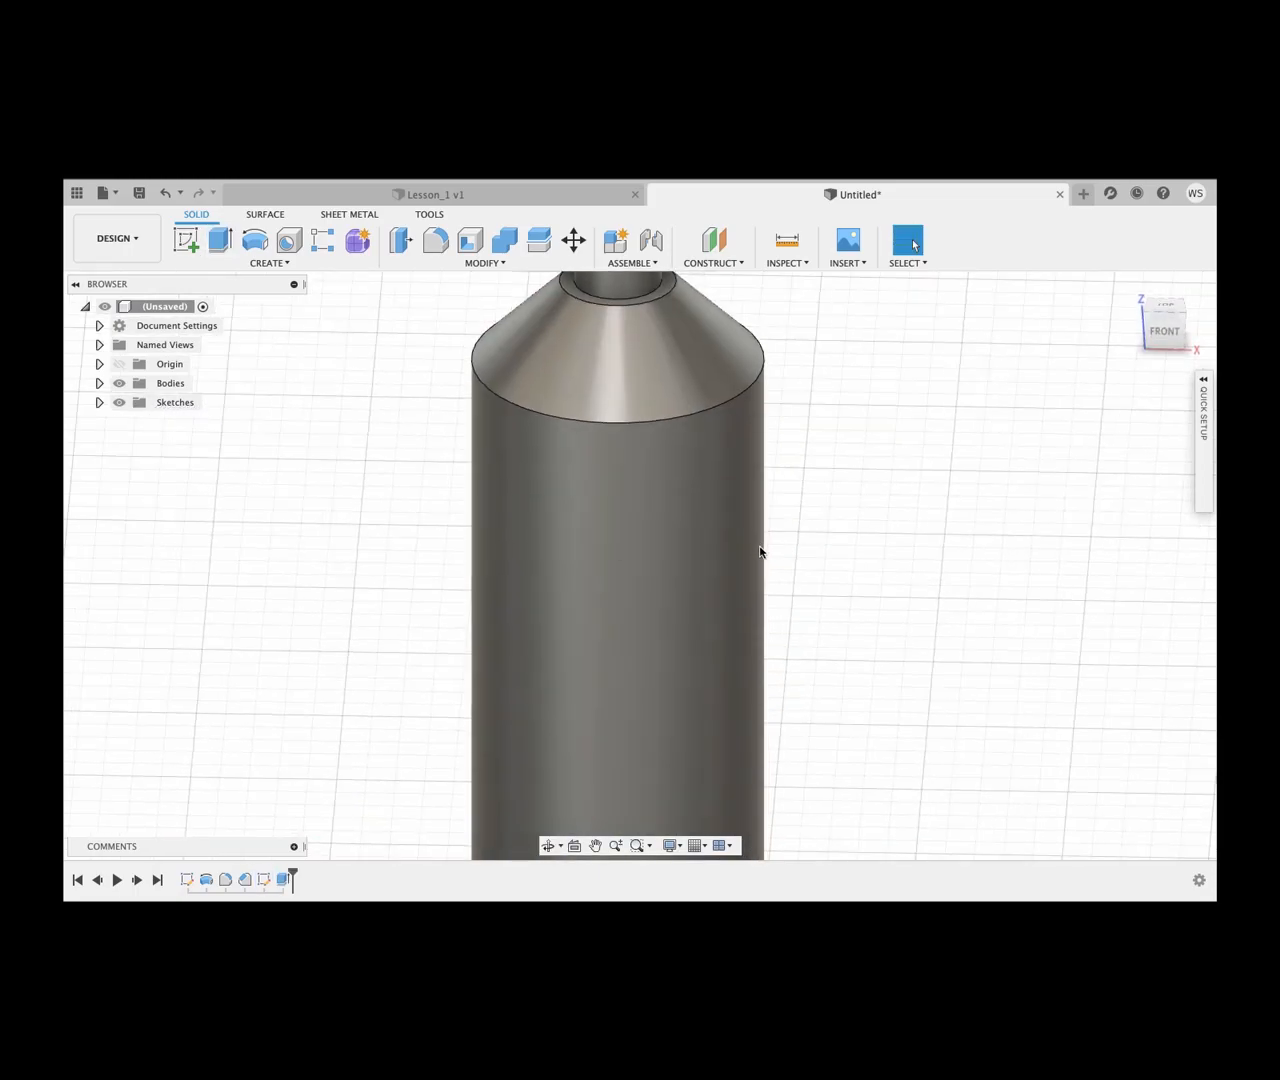
scroll(759, 551, "down", 3)
scroll(686, 424, "up", 2)
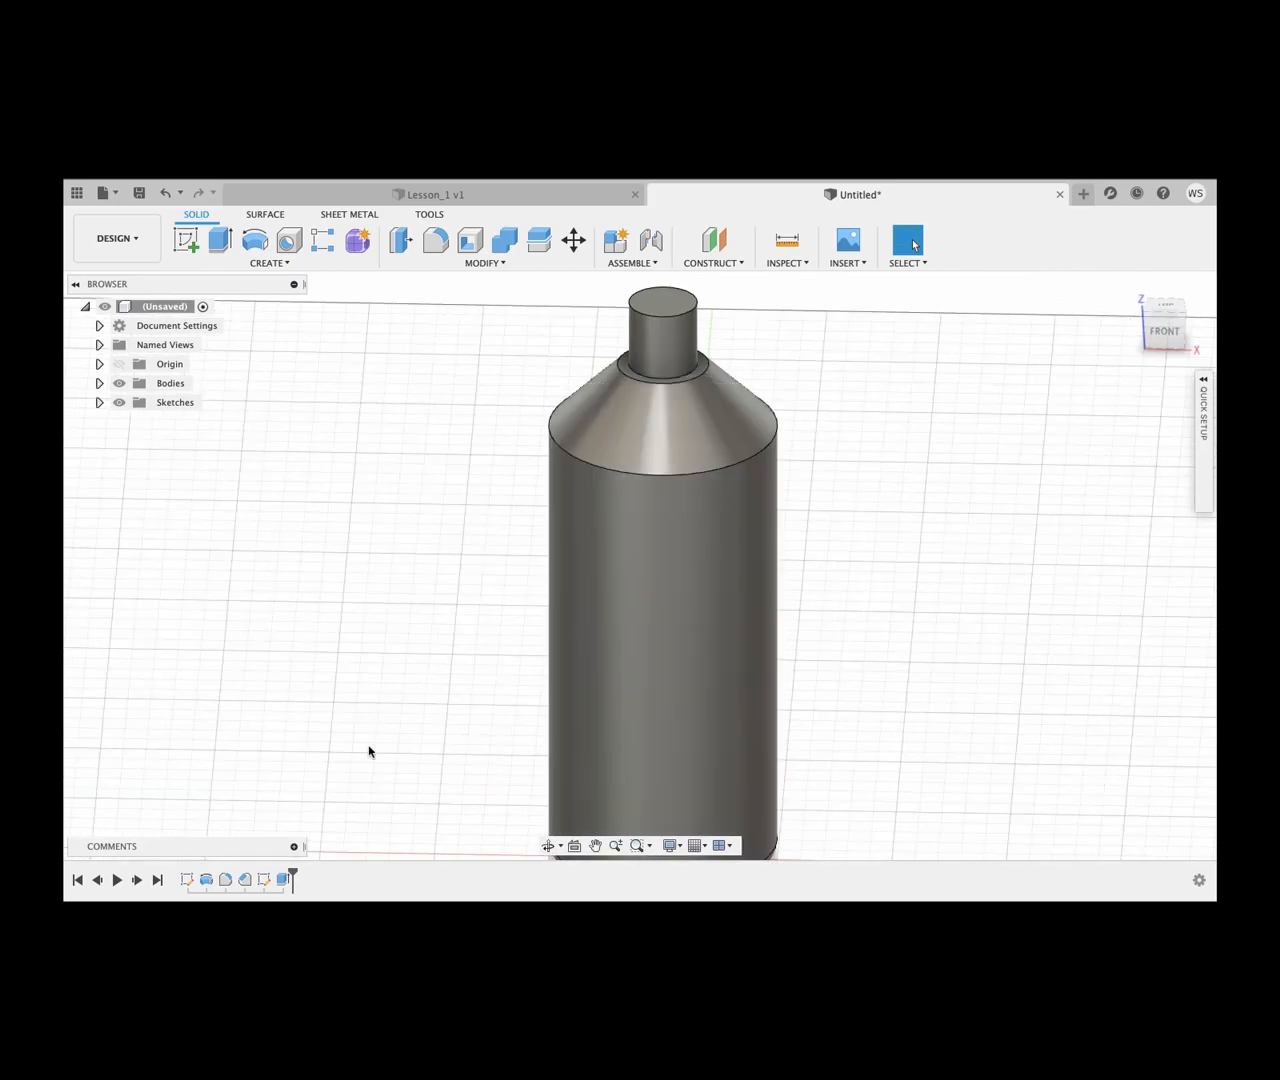
scroll(720, 740, "down", 3)
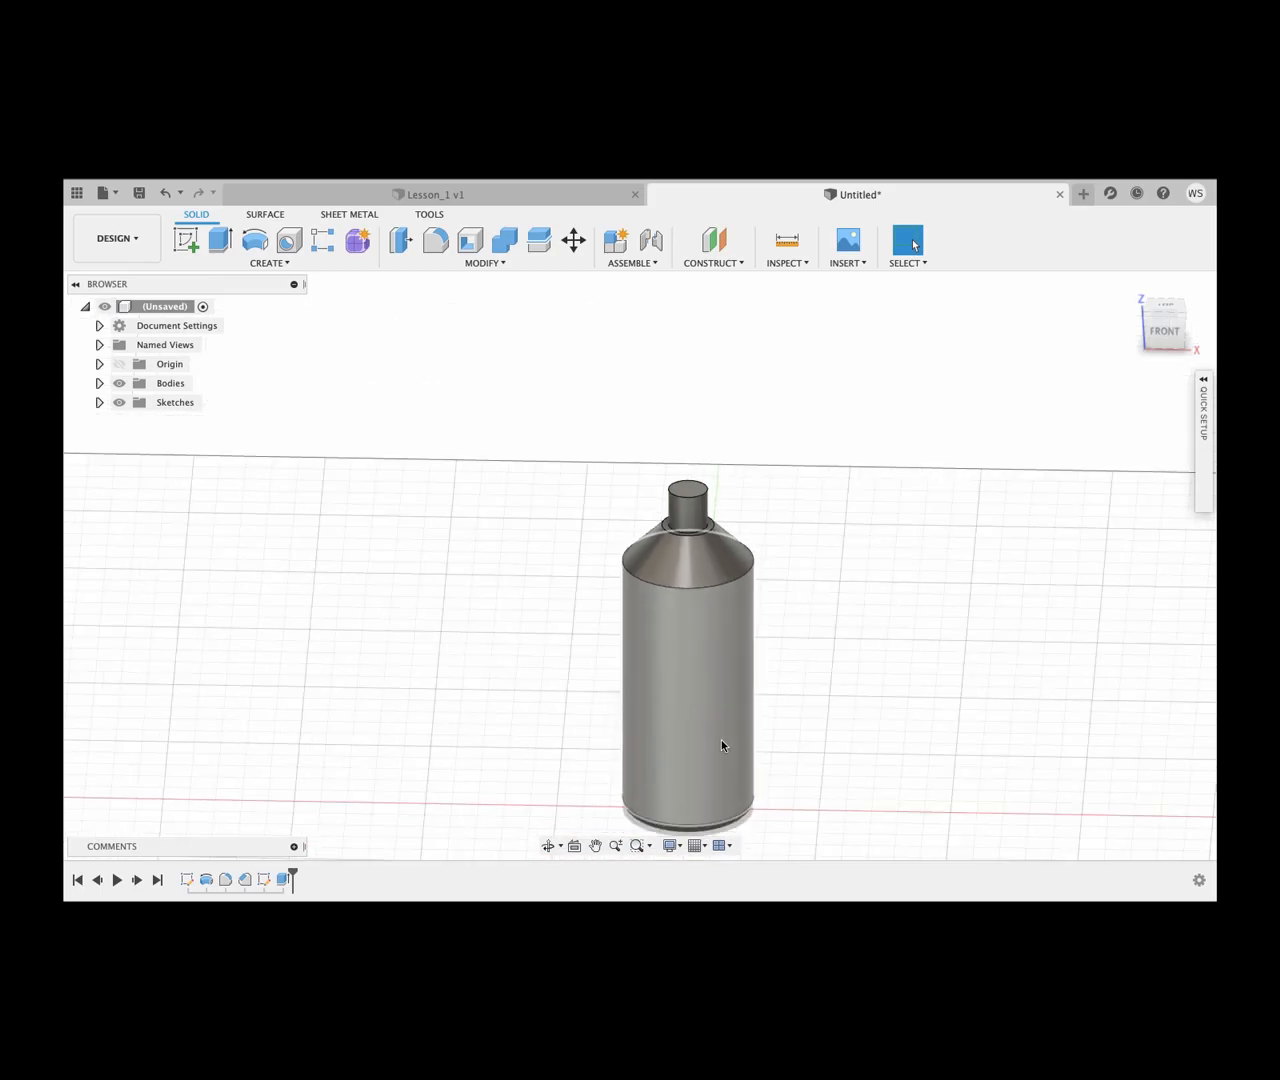
Step: Set the existing bottom edge fillet's radius to 7 mm and reduce the distance of the existing top chamfer
double_click(228, 882)
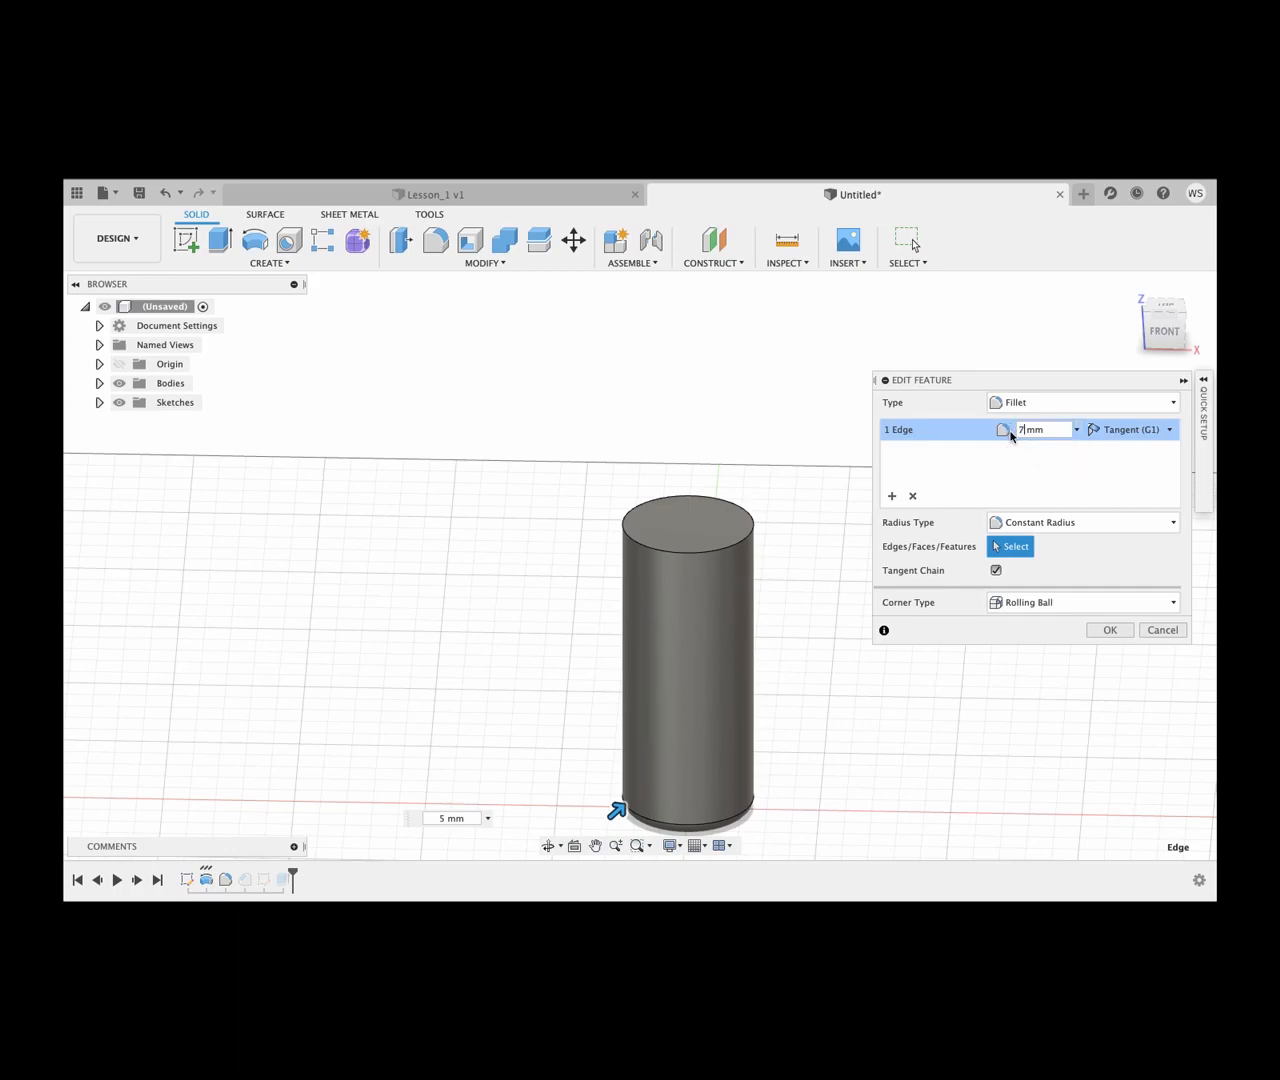
left_click(1125, 634)
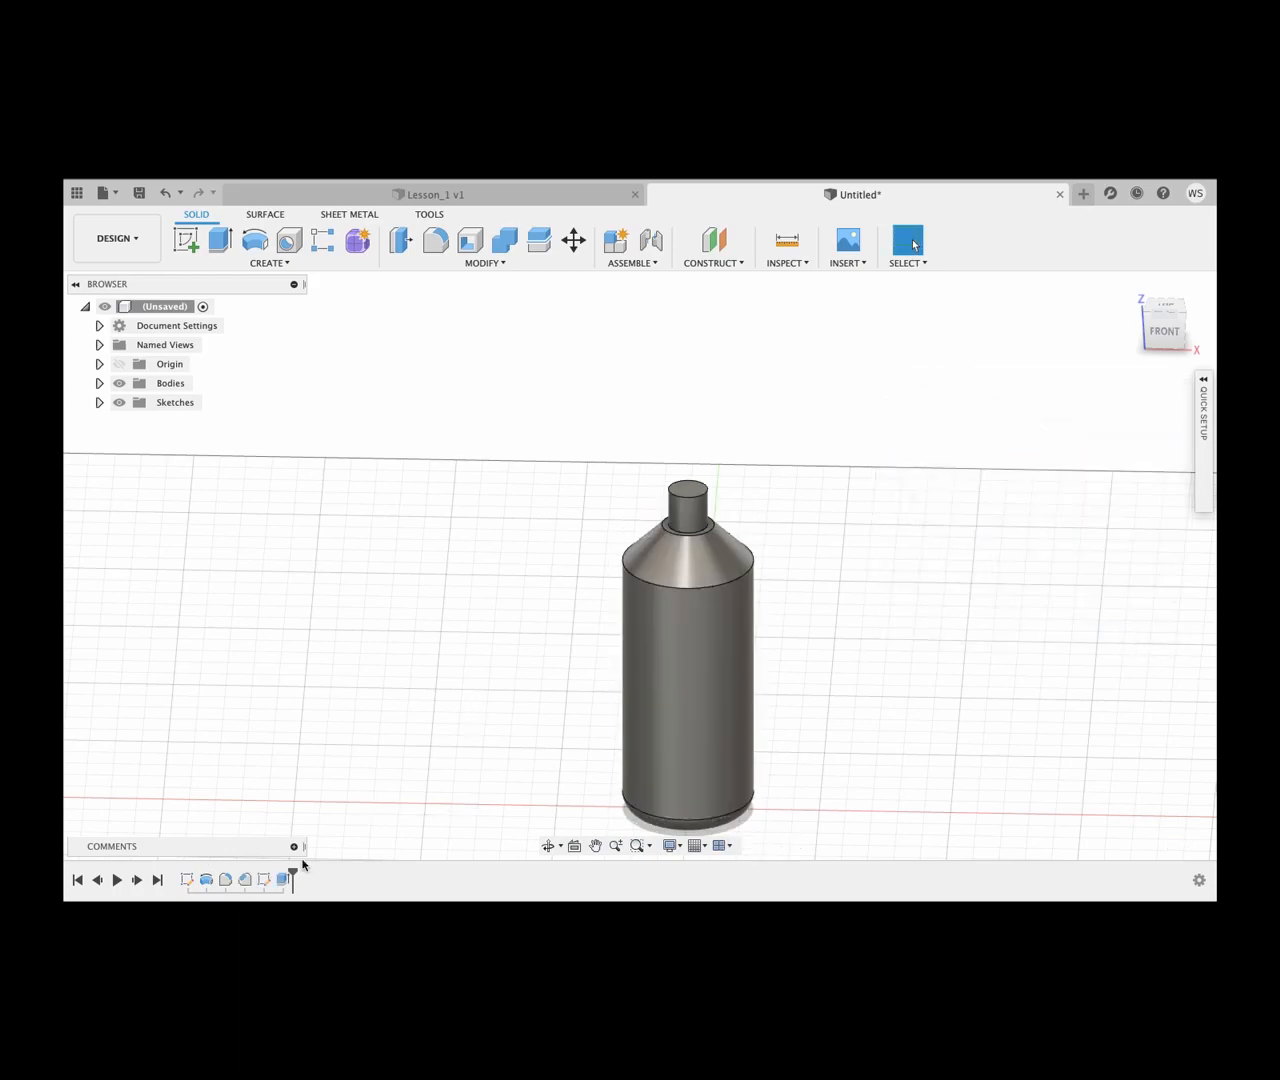
double_click(245, 879)
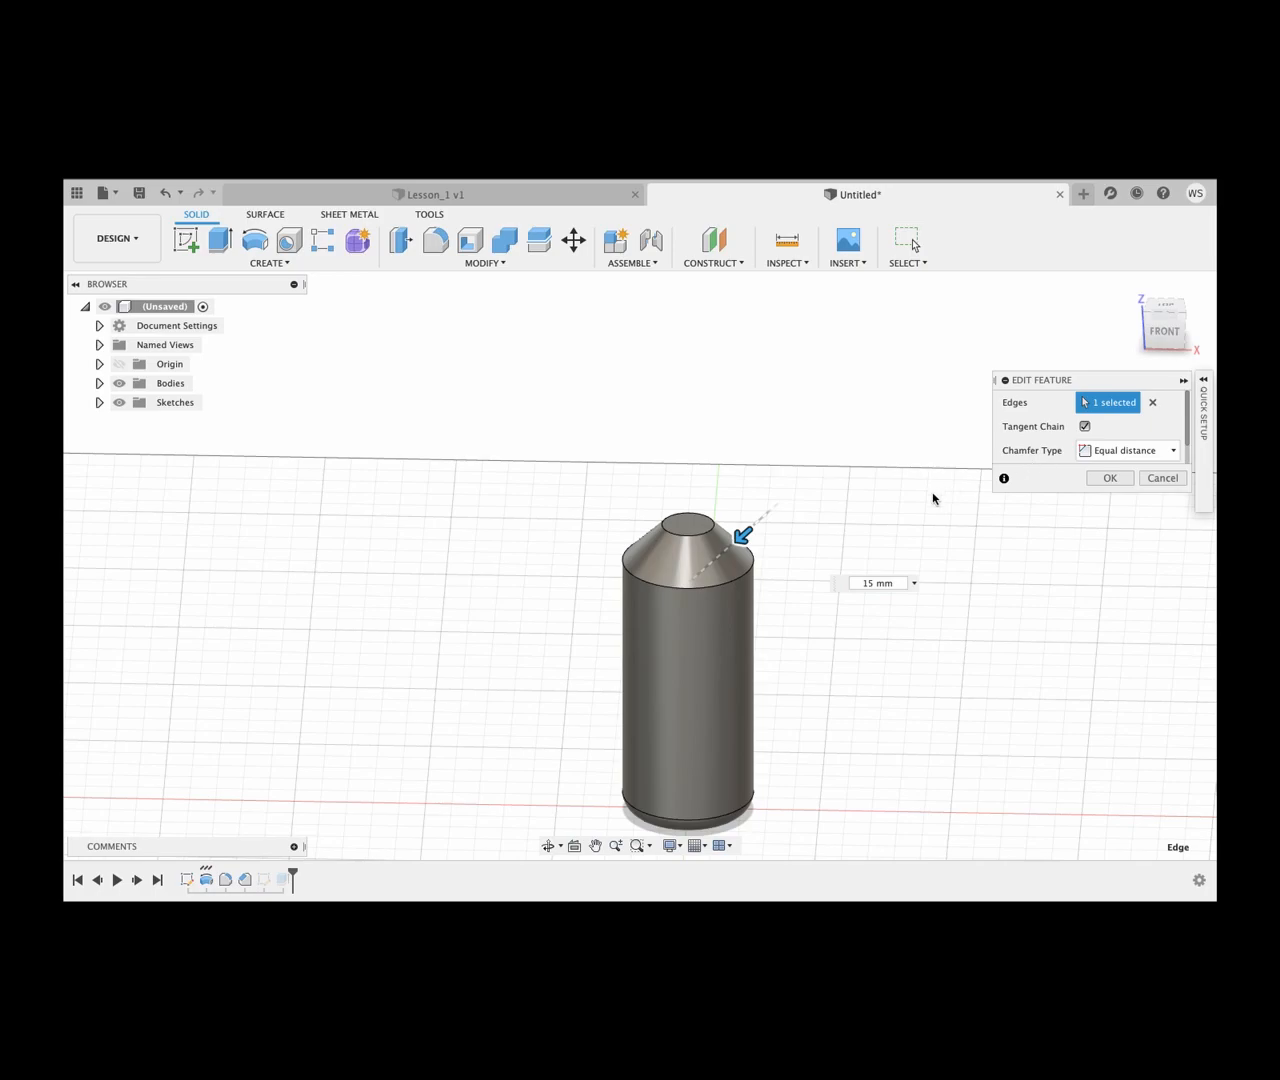
left_click(871, 582)
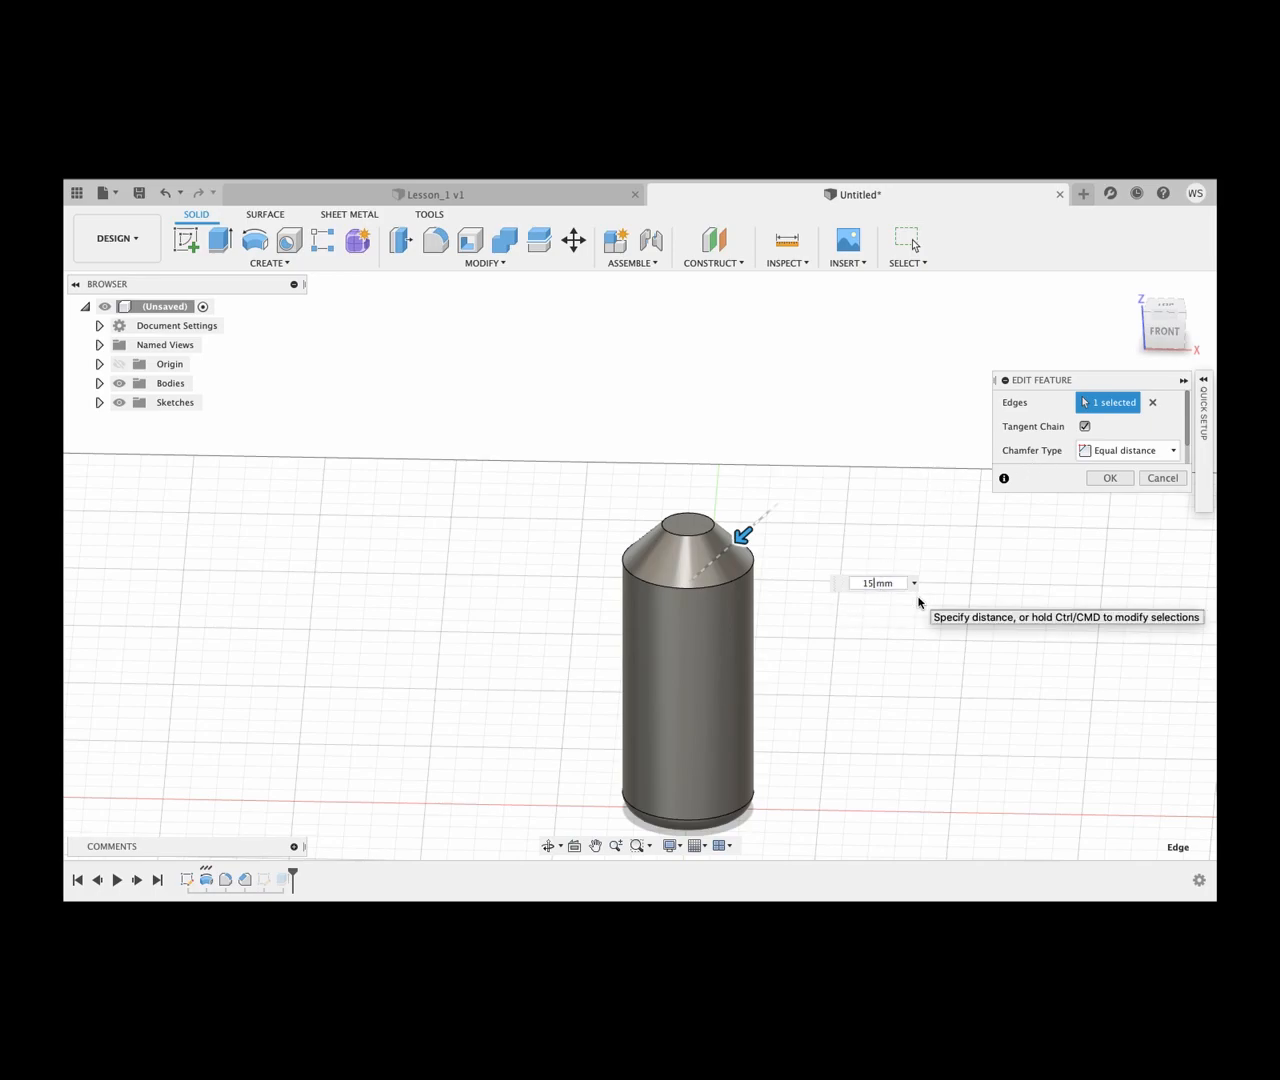
key("Return")
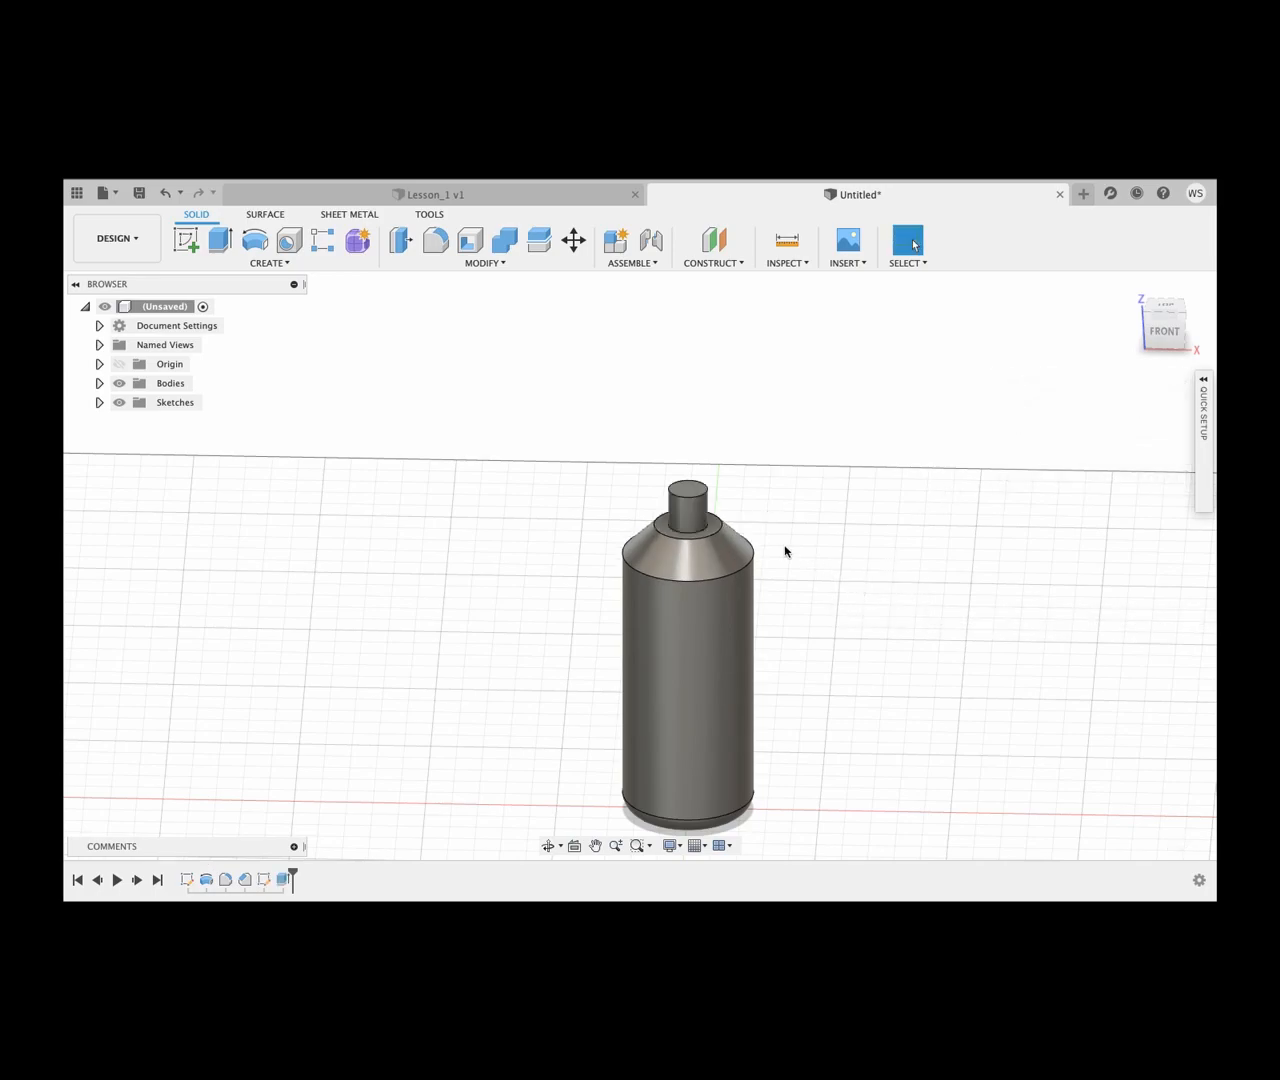
Step: Edit the neck sketch to set the circle's diameter to 18 mm and finish the sketch
double_click(263, 884)
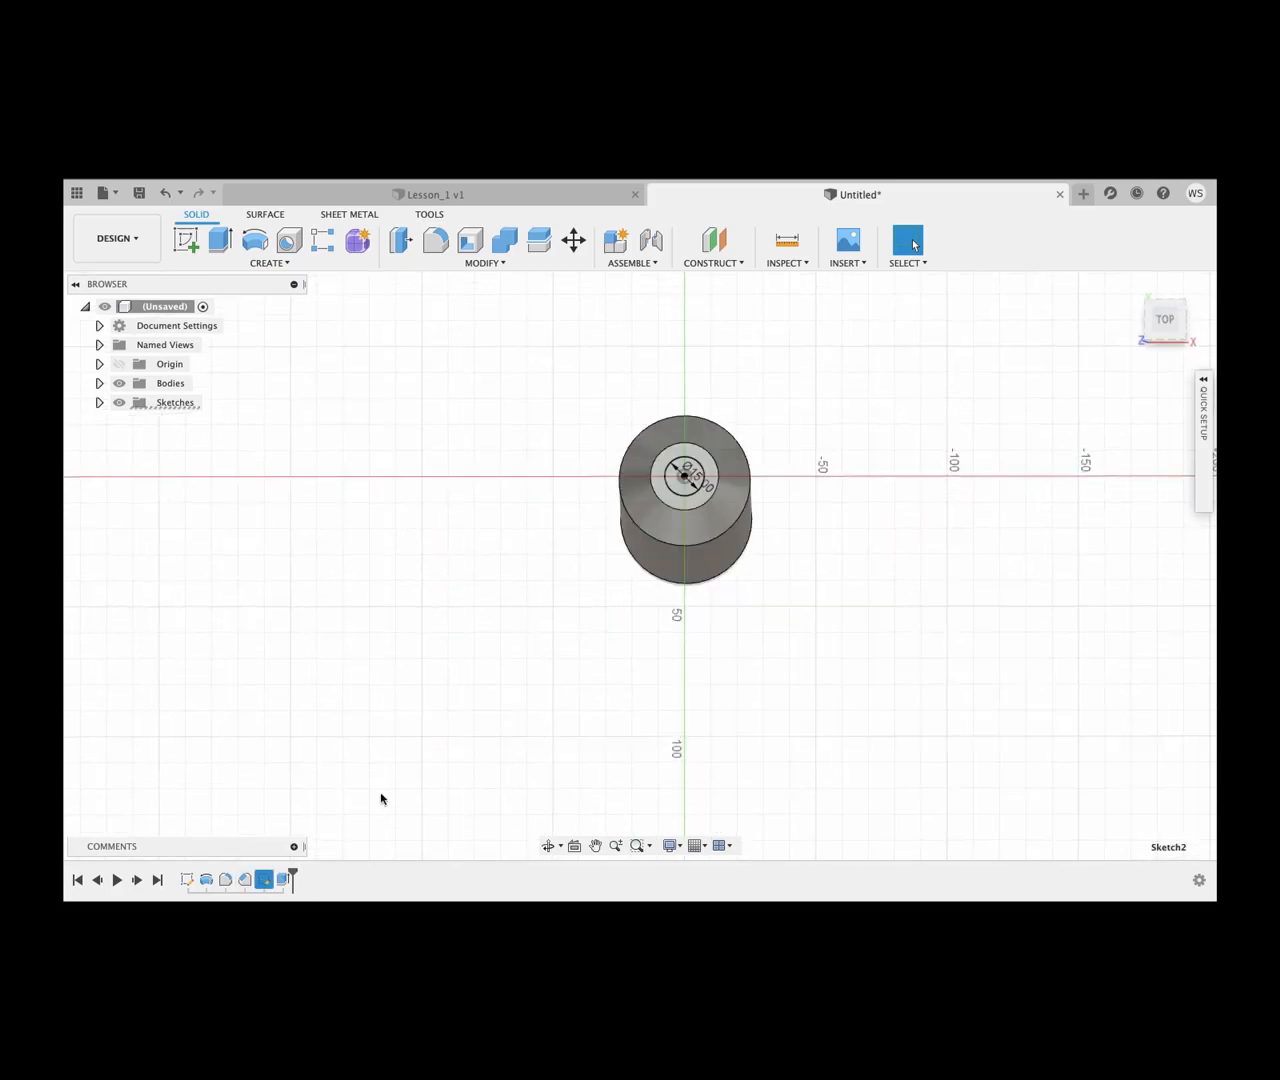
double_click(709, 492)
type("18")
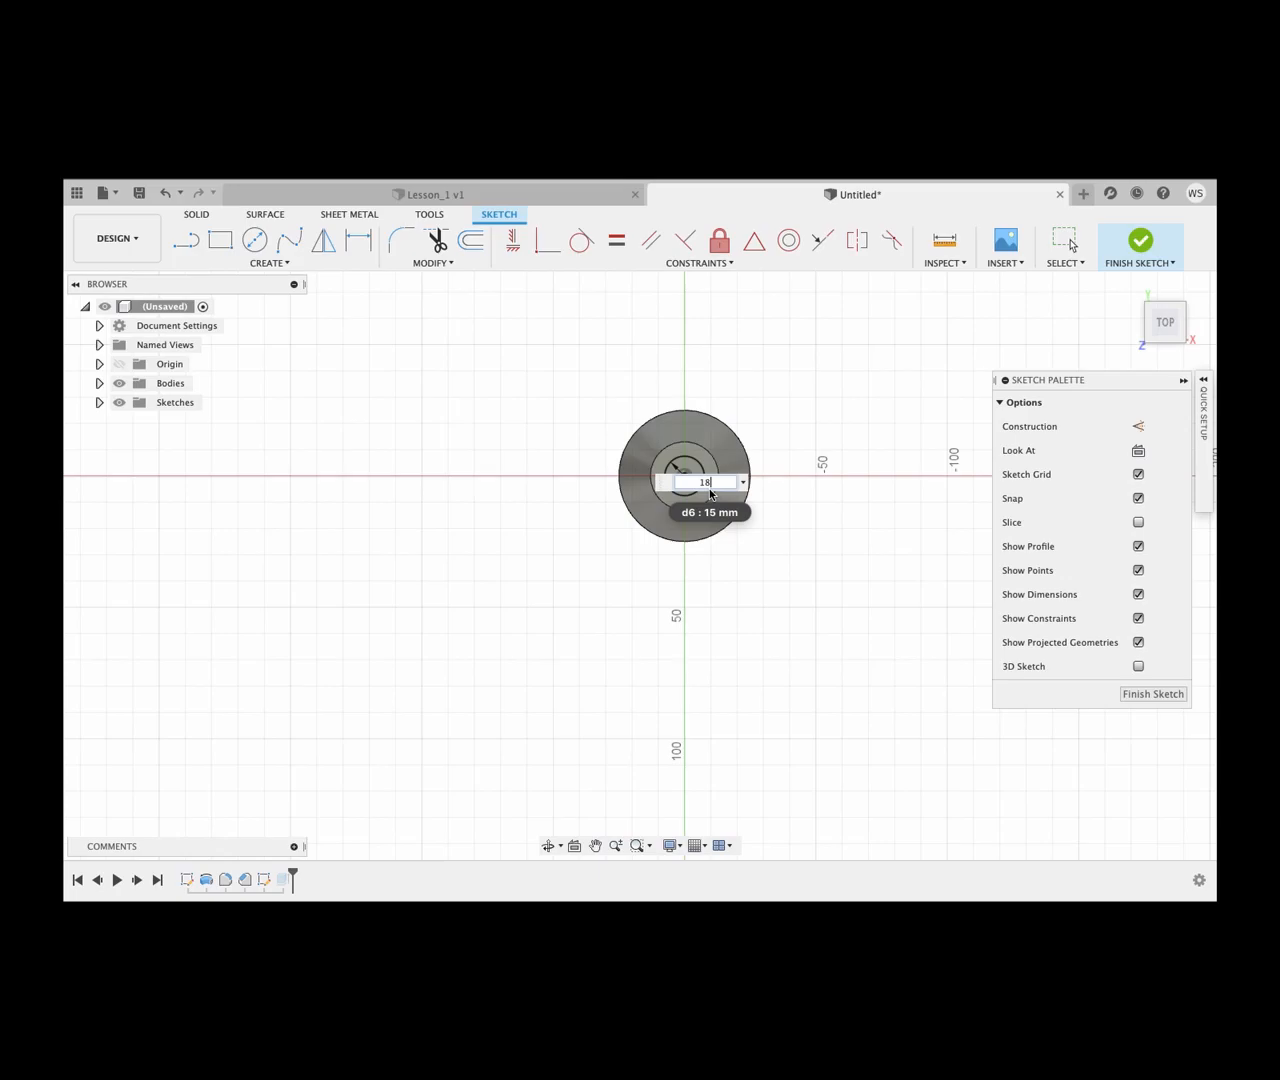
key("Return")
left_click(1152, 694)
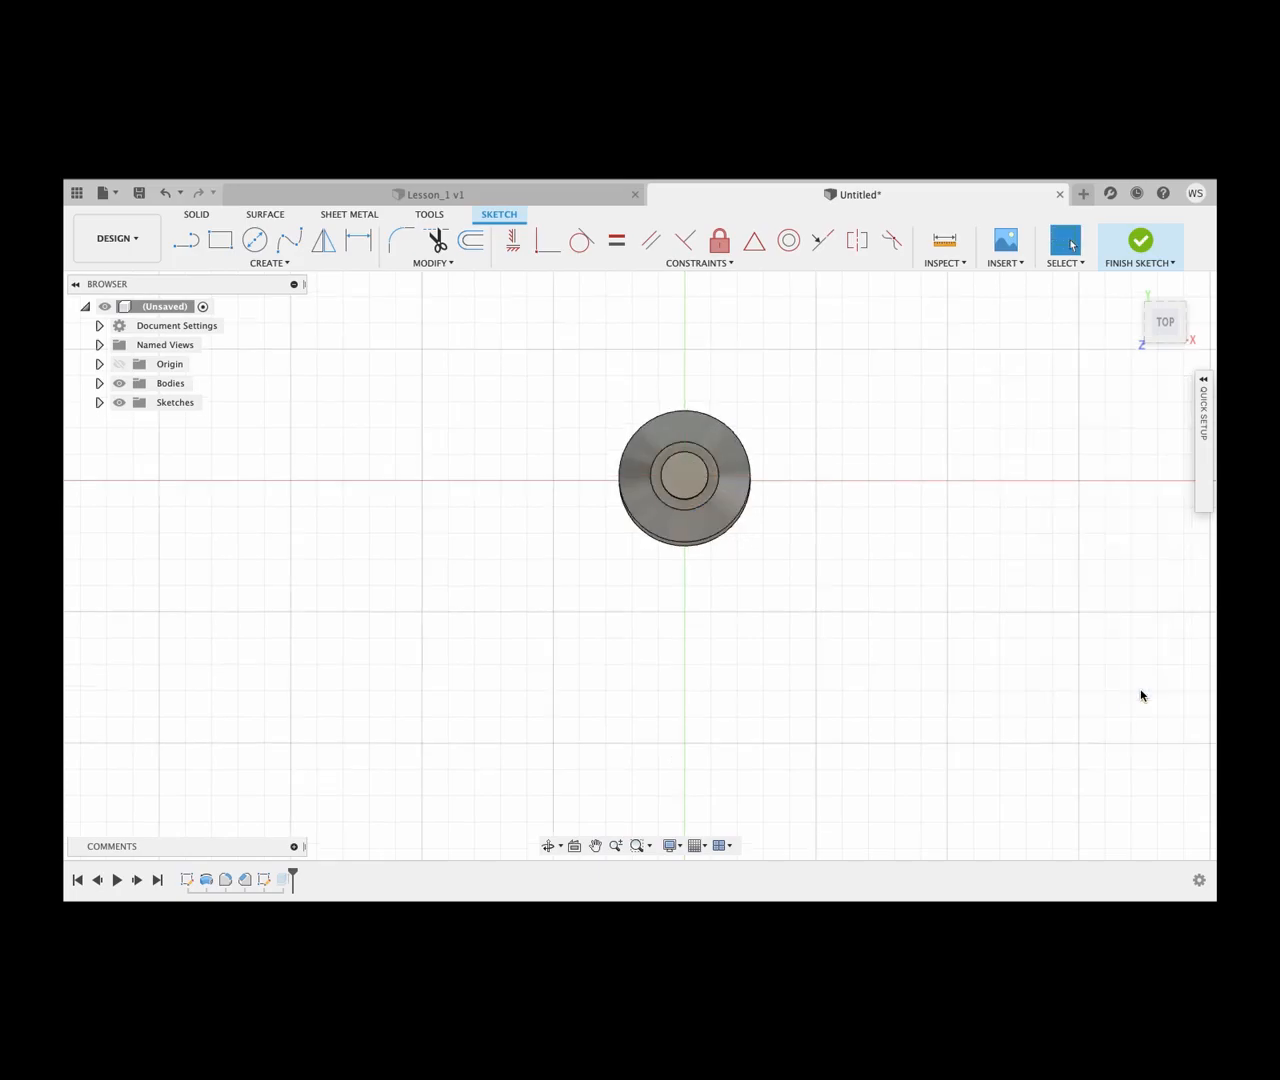
scroll(802, 560, "up", 3)
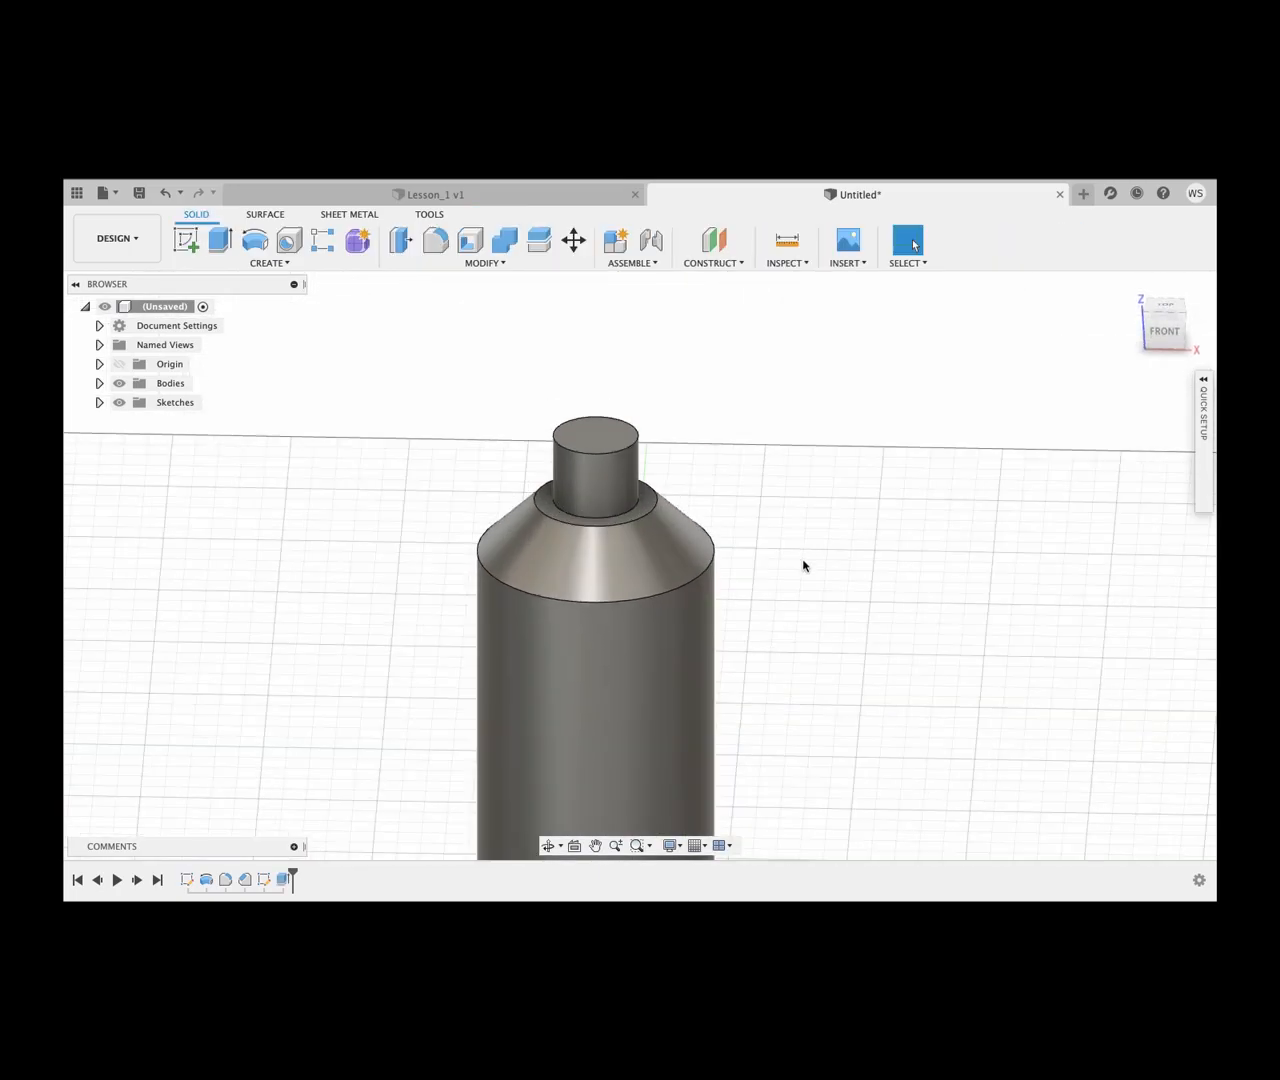
scroll(804, 566, "up", 1)
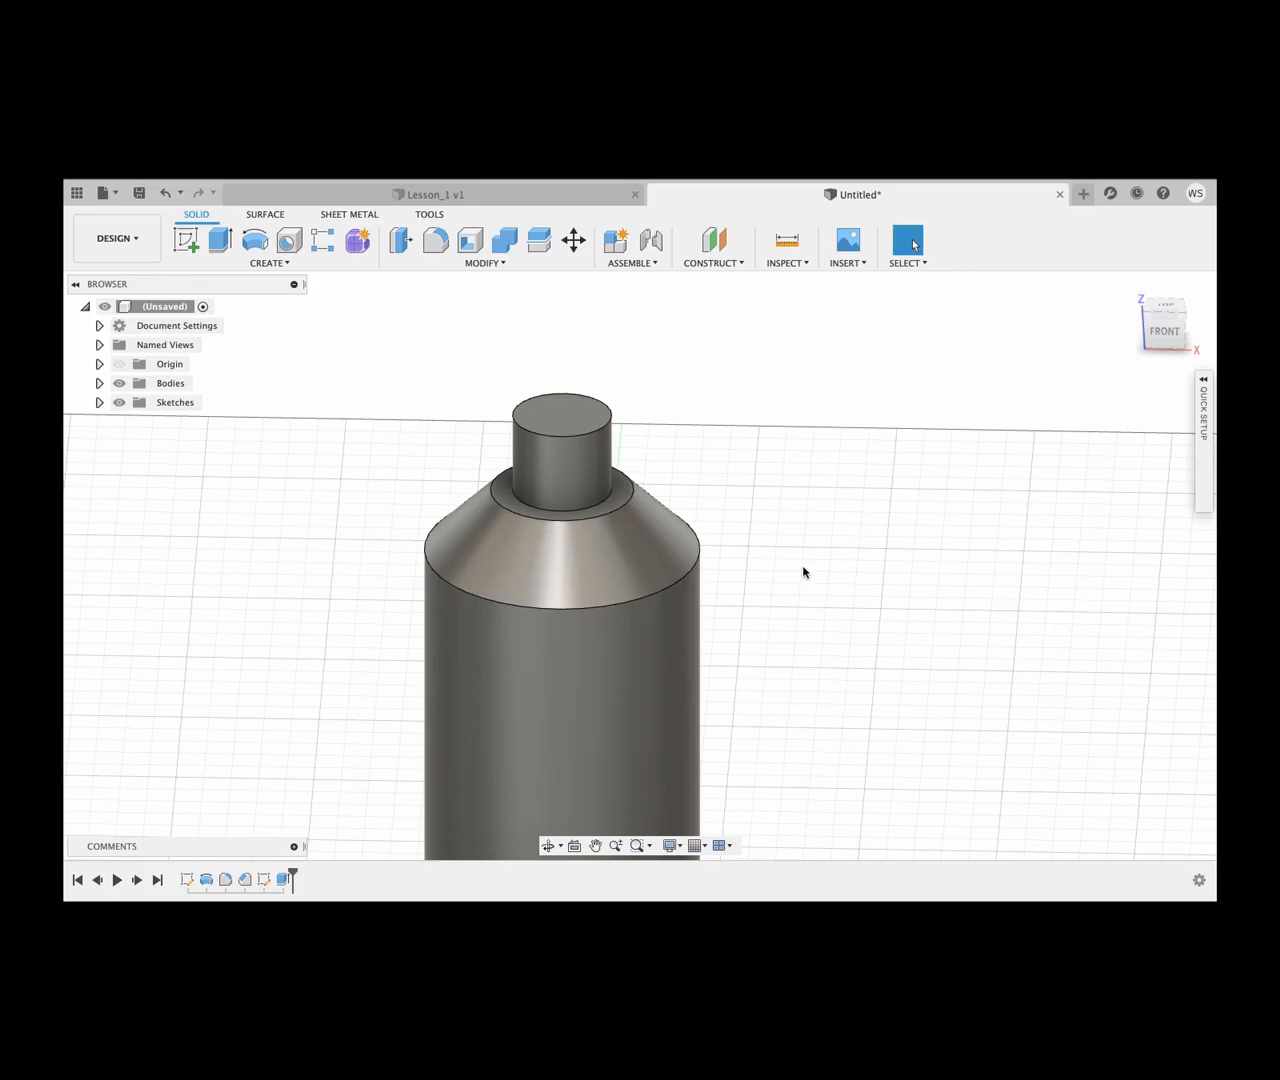
Step: Fillet the flat ring face around the base of the neck with a constant radius of 1 mm
left_click(435, 240)
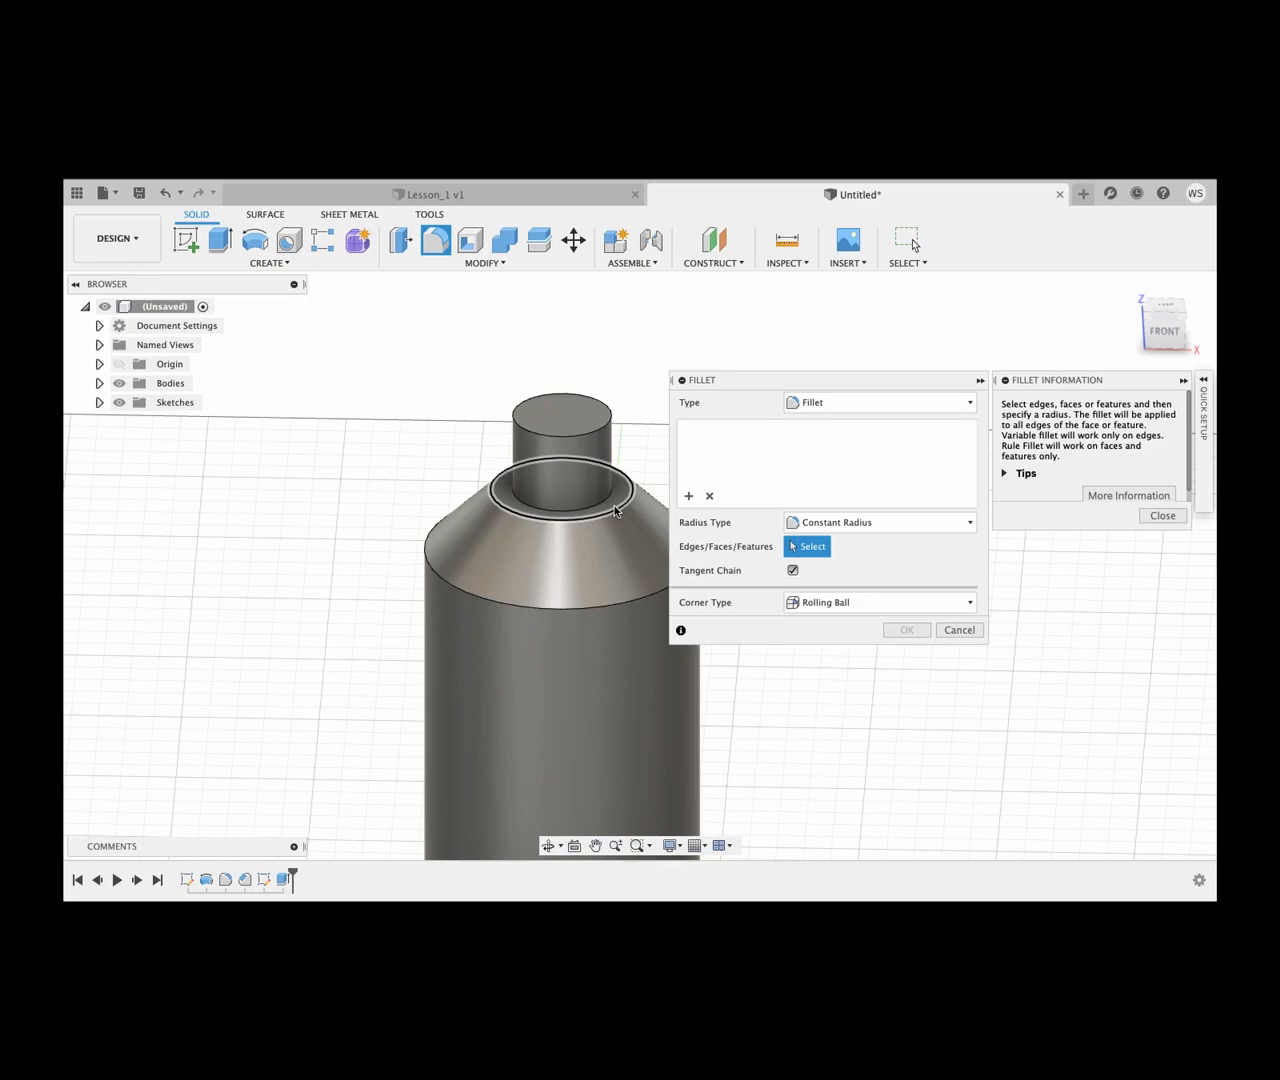
left_click(613, 502)
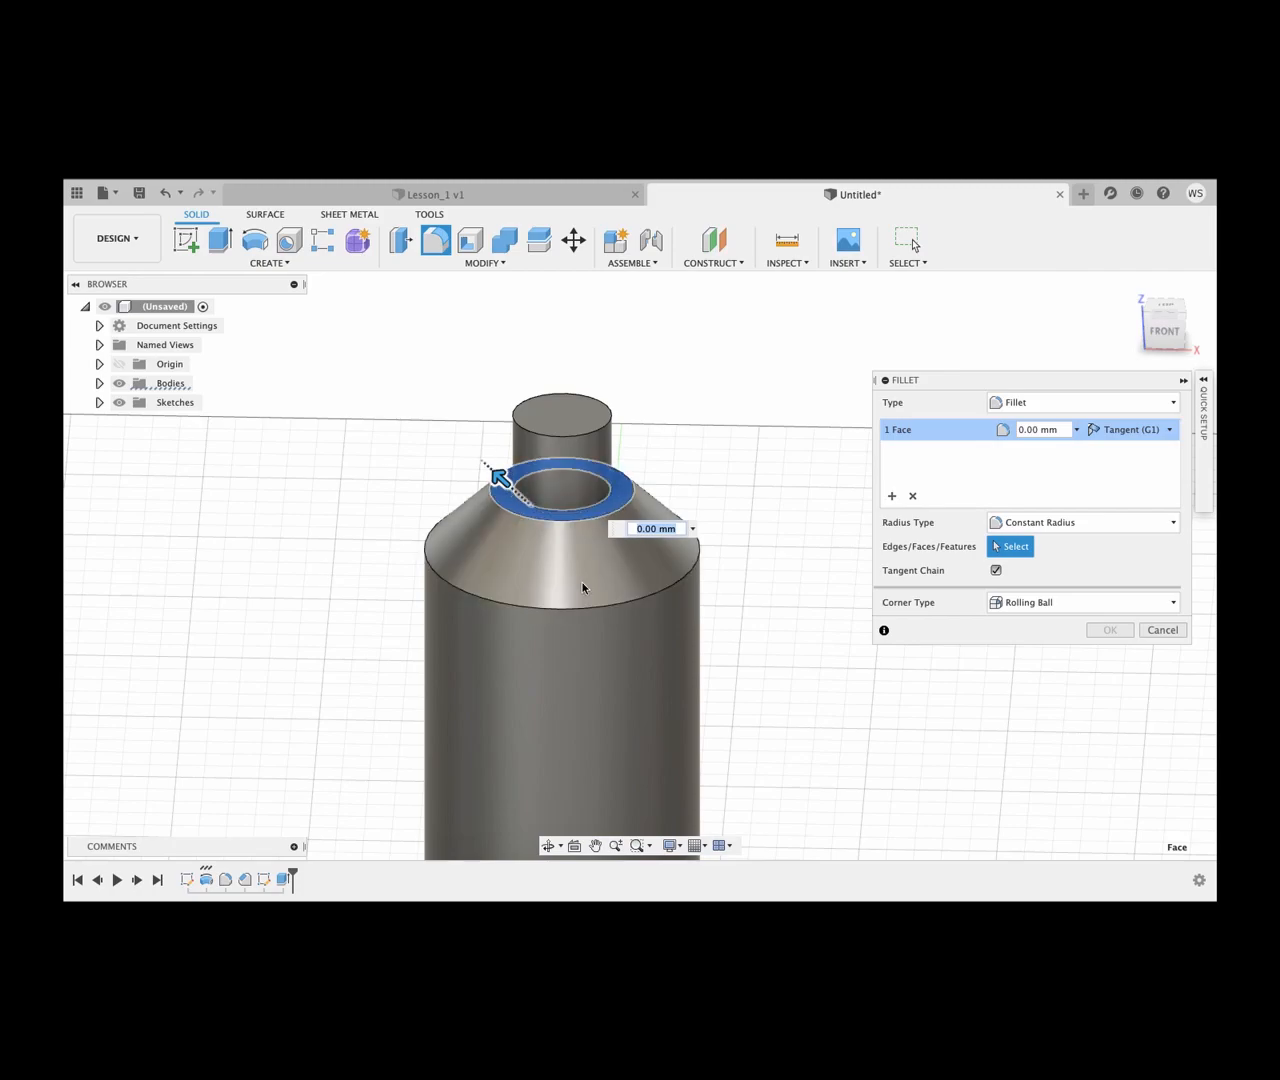
type("1")
key("Return")
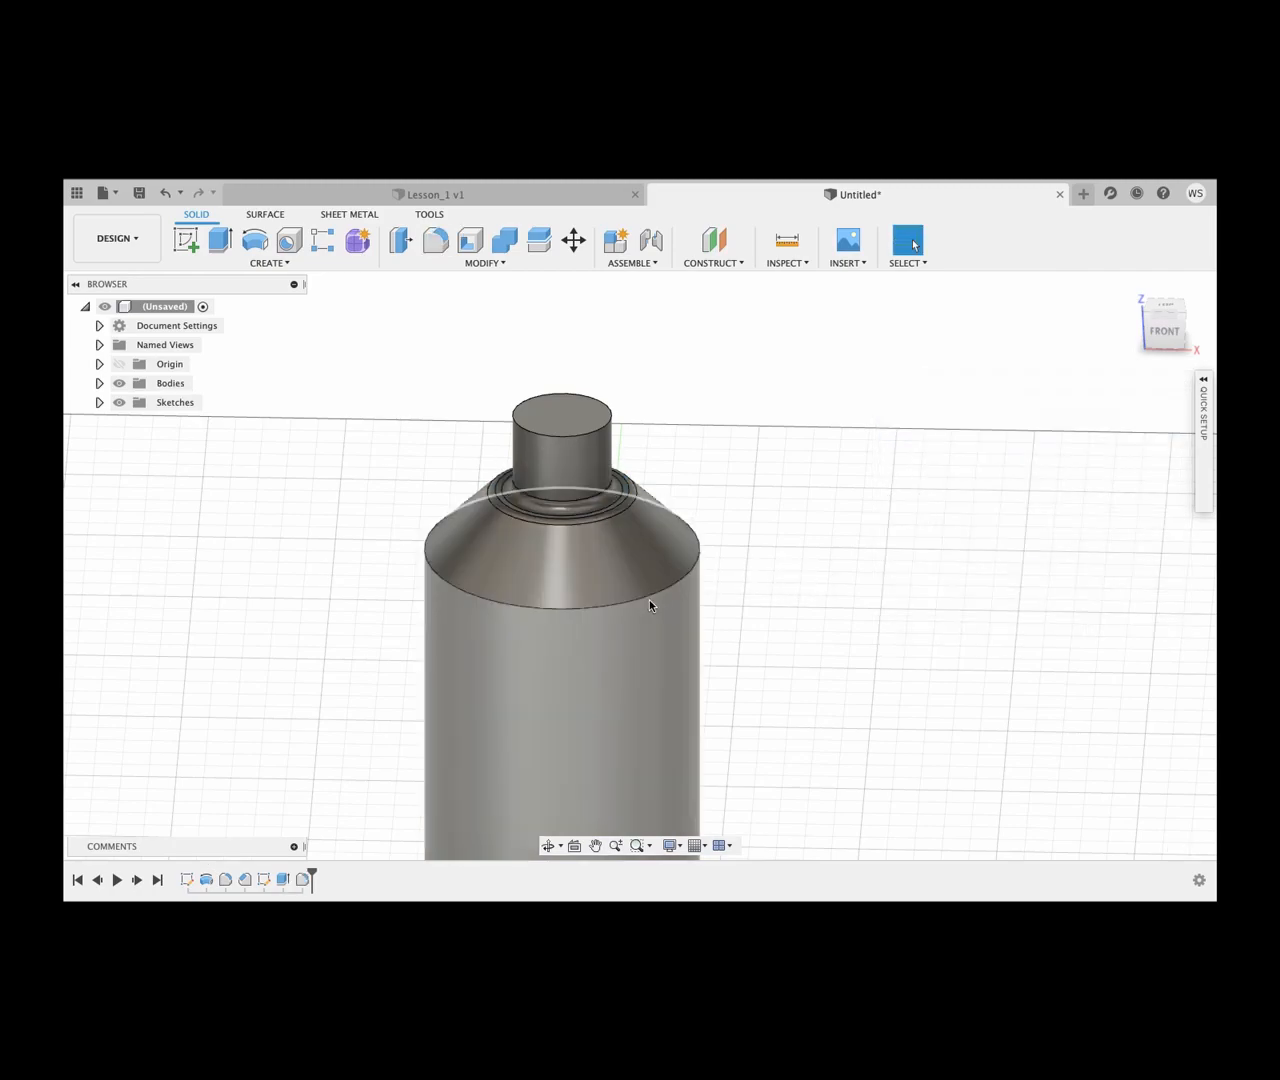
Step: Fillet the circular edge between the sloped shoulder and the cylindrical body with a constant radius of 2 mm
left_click(436, 242)
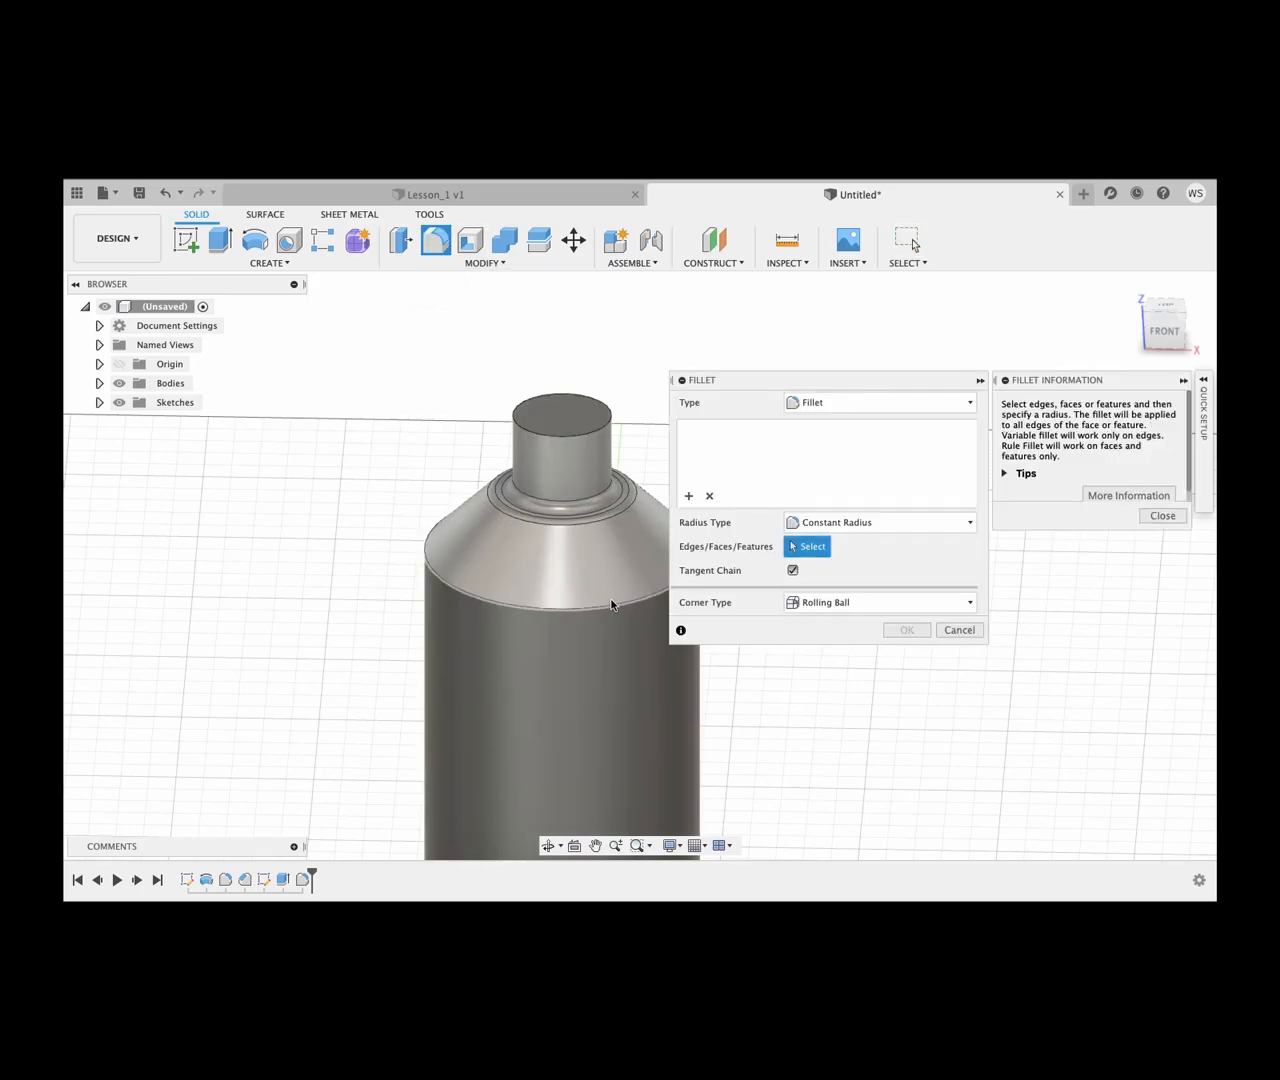
left_click(612, 604)
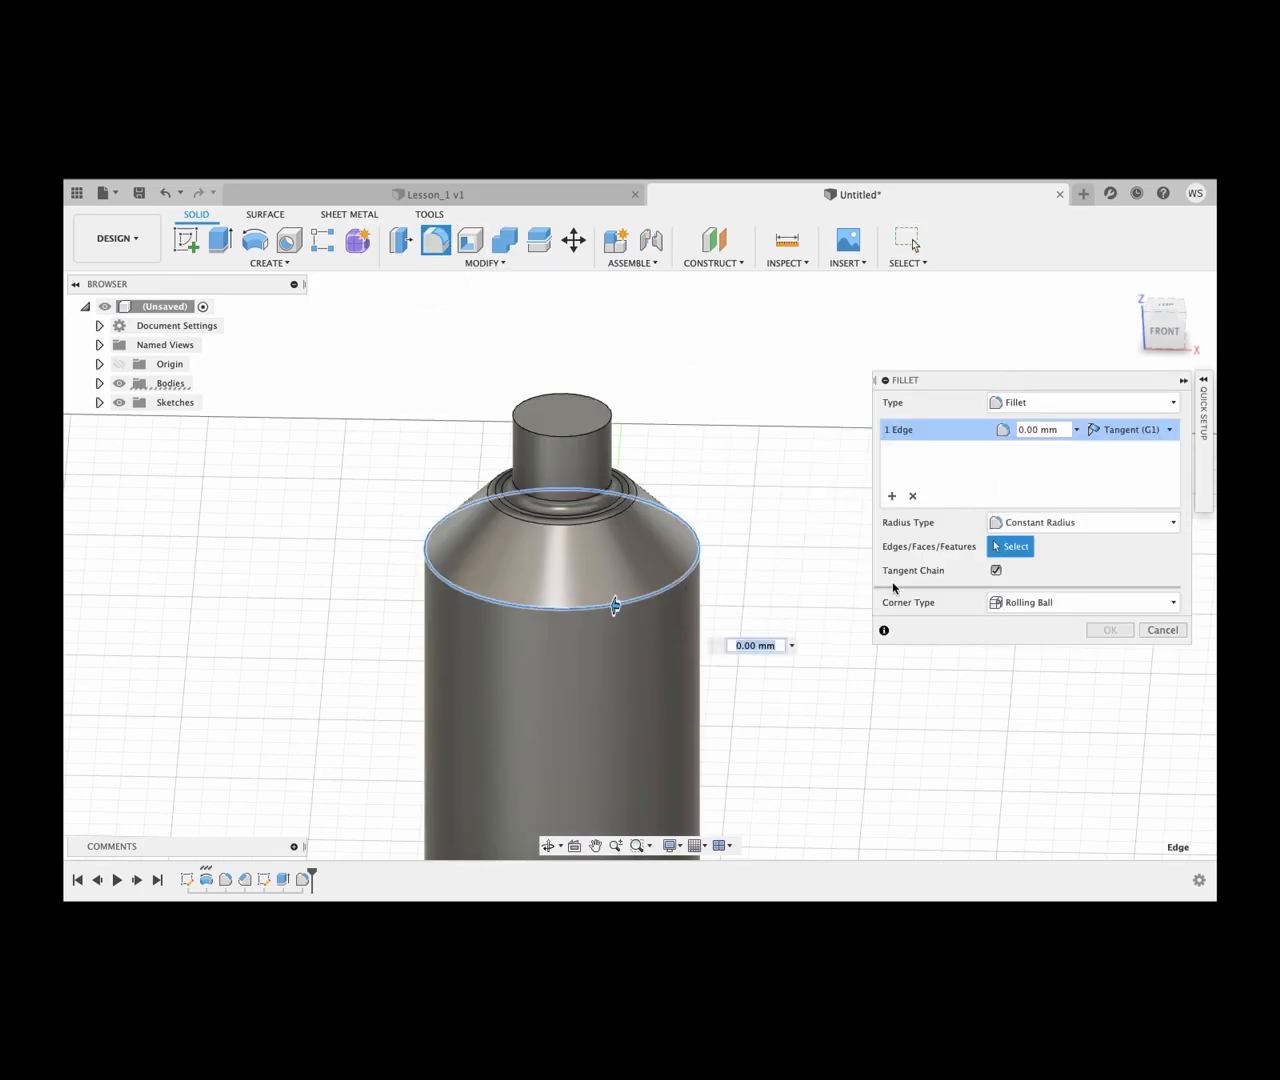
left_click(1042, 429)
type("2mm")
left_click(1110, 631)
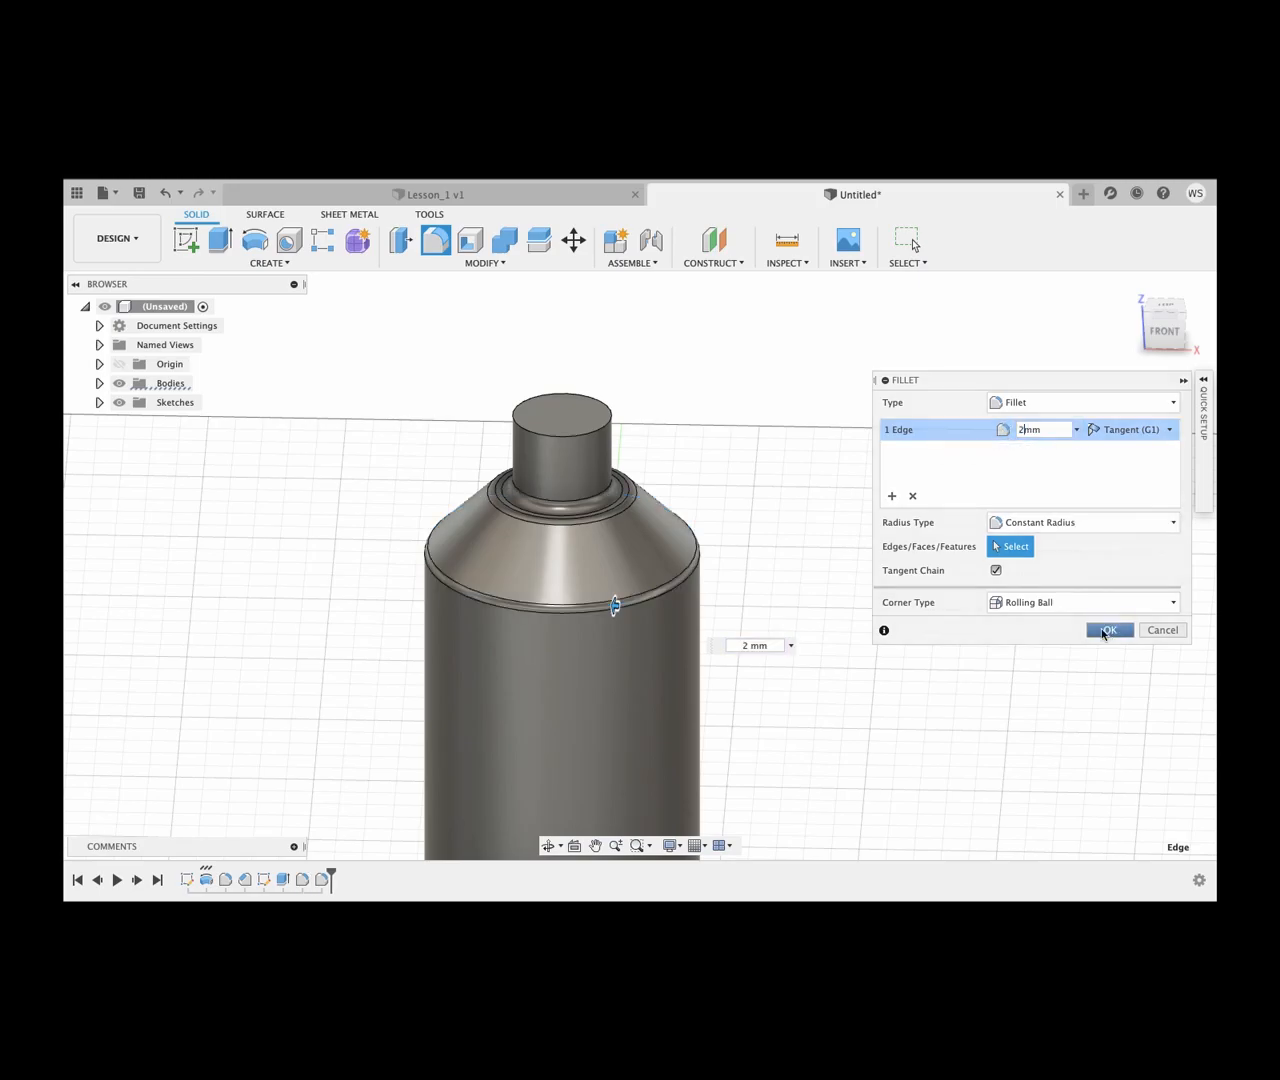
Step: Add a right-hand ISO Metric M18x2.5 thread to the neck's cylindrical face, with full length off and a length of 8 mm
scroll(658, 545, "up", 1)
scroll(658, 547, "down", 3)
scroll(697, 612, "down", 3)
mouse_move(704, 668)
middle_mouse_down()
mouse_move(723, 566)
mouse_move(688, 646)
middle_mouse_up()
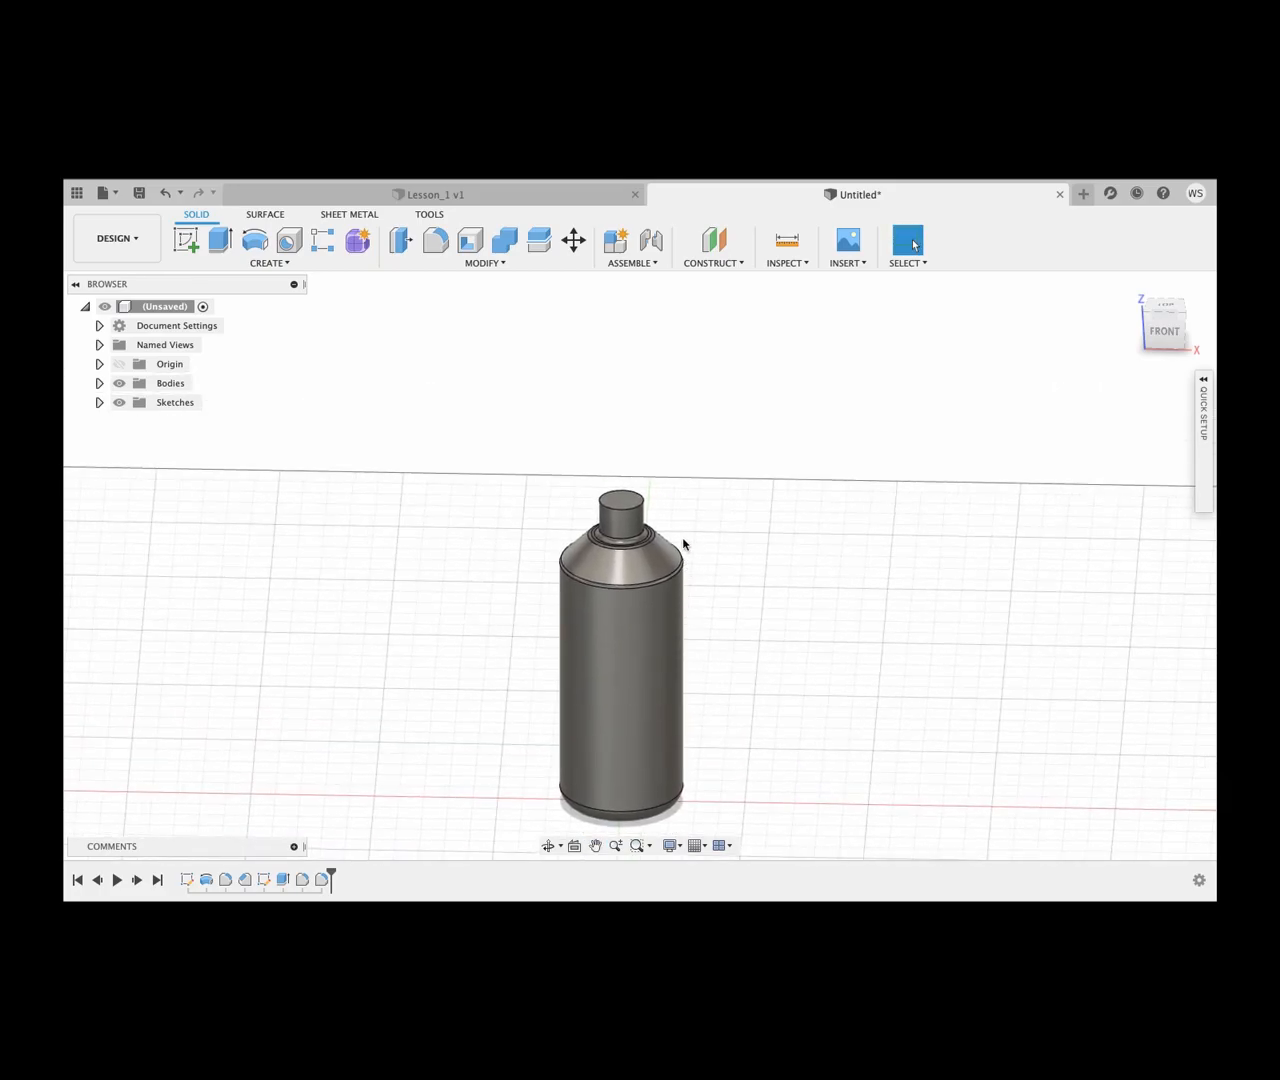
scroll(683, 544, "up", 4)
scroll(682, 545, "up", 1)
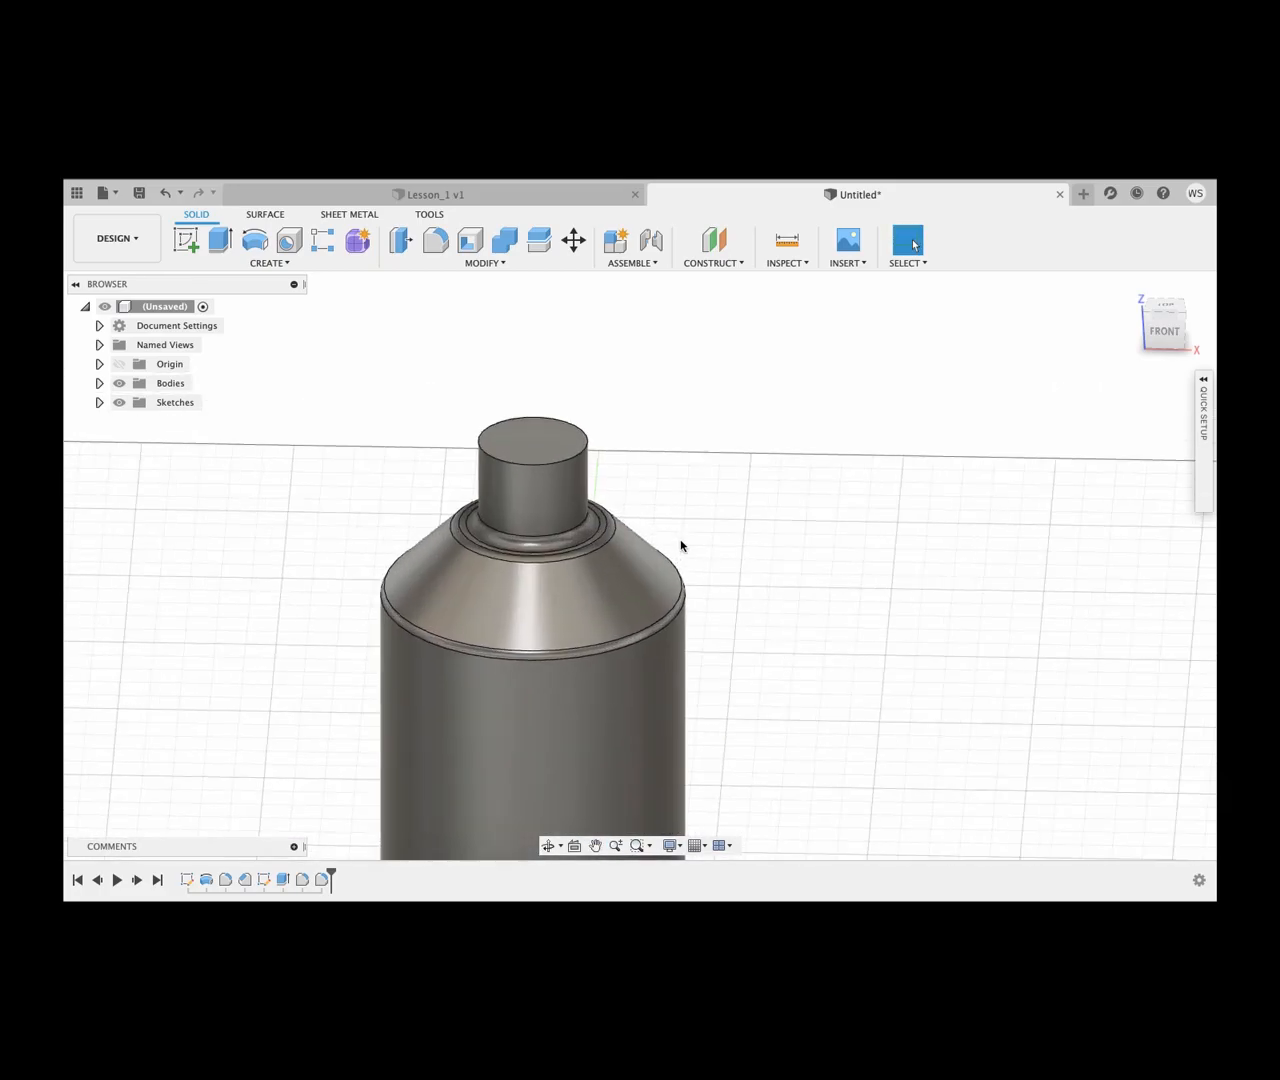
scroll(681, 546, "up", 1)
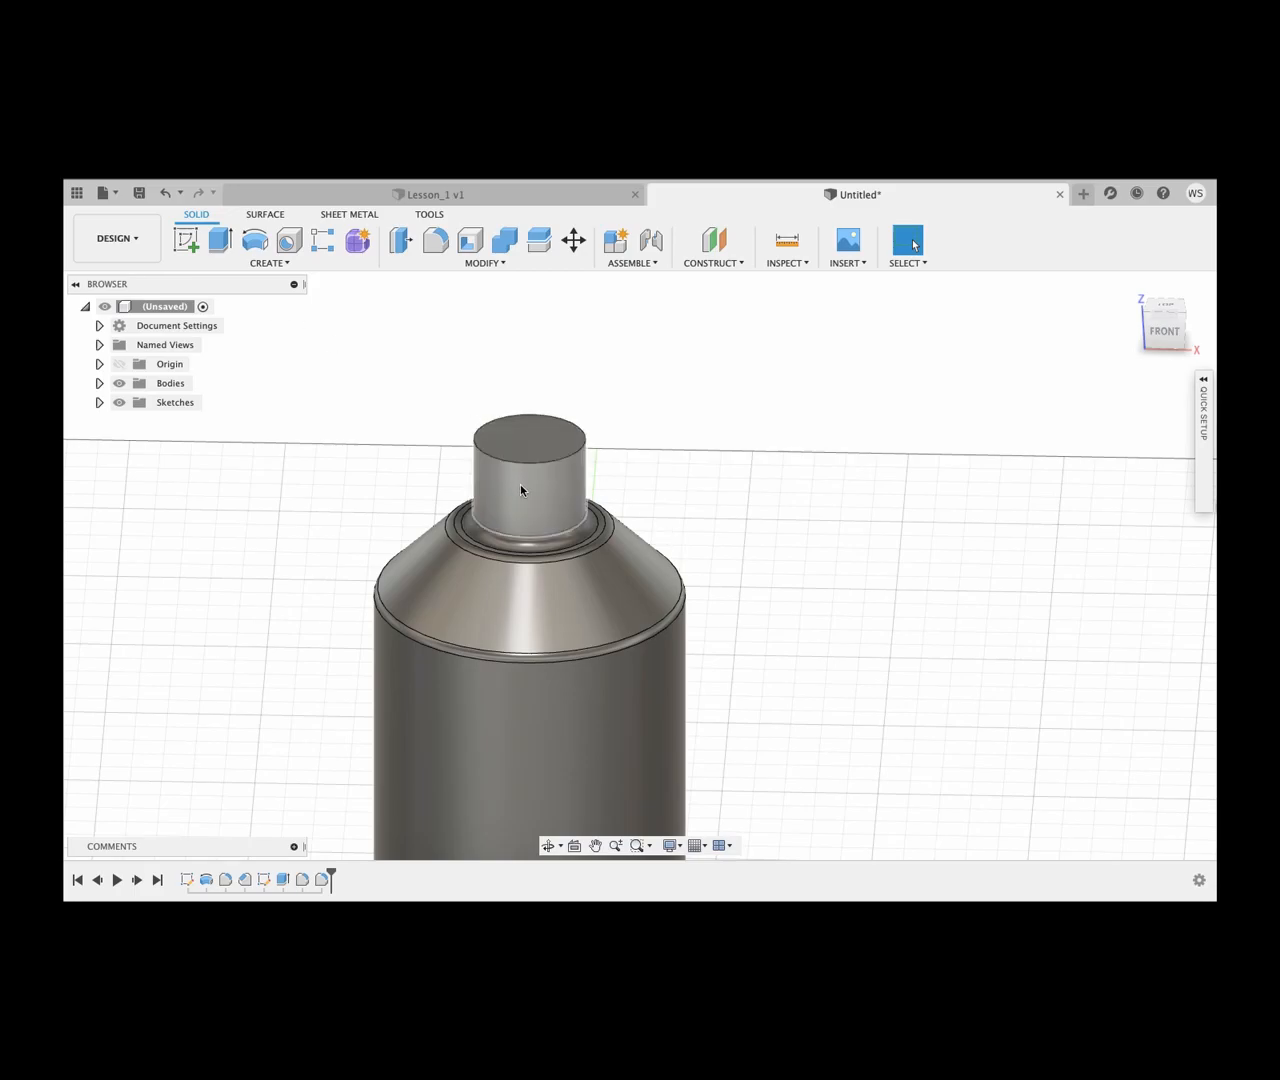
left_click(283, 266)
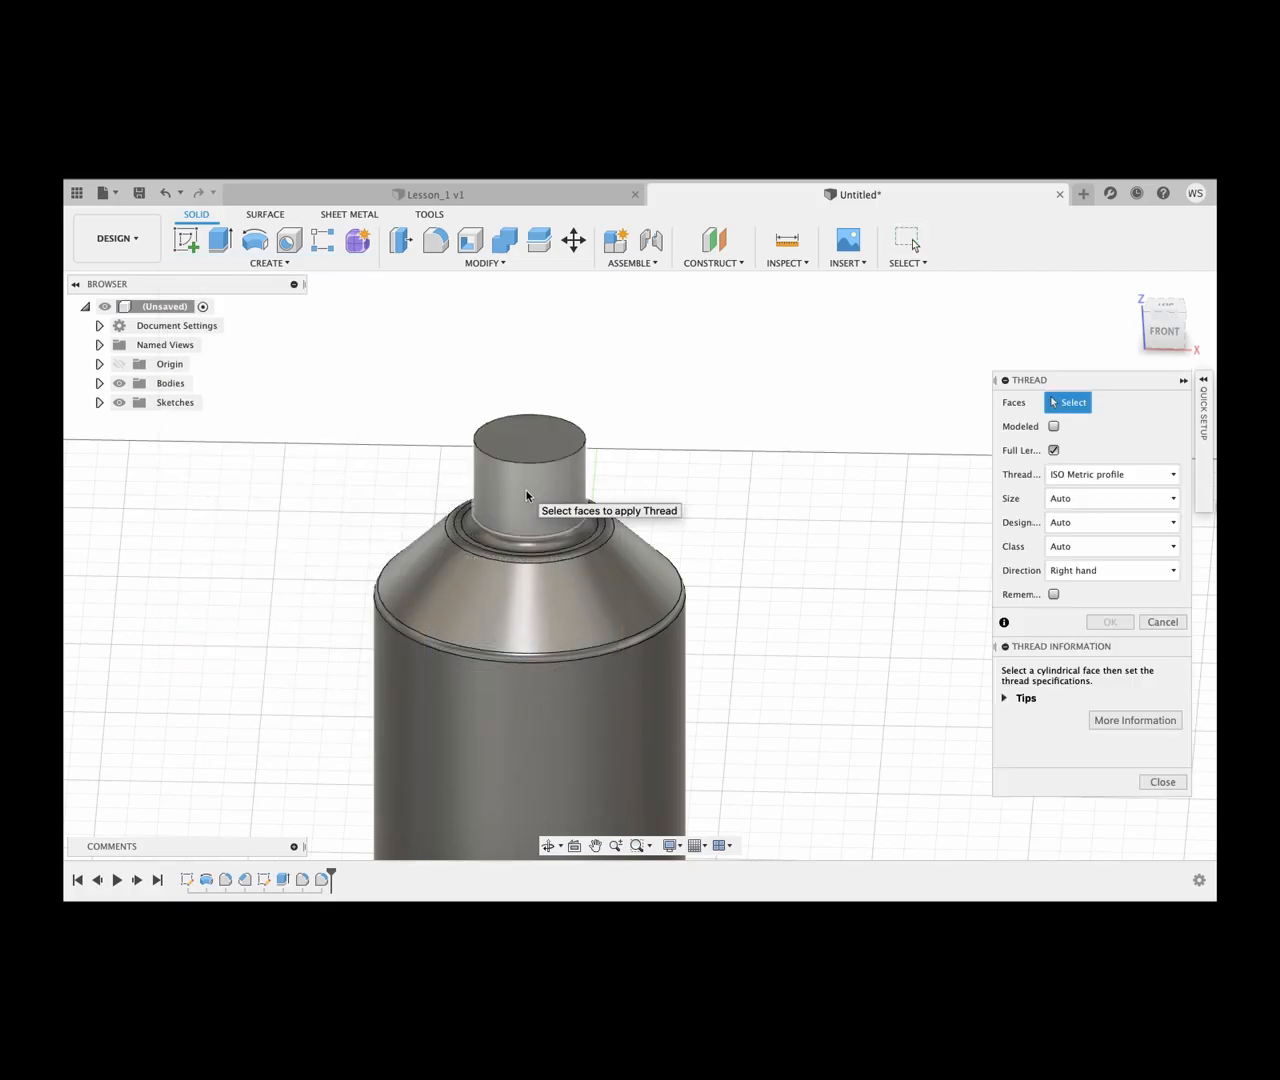
left_click(526, 490)
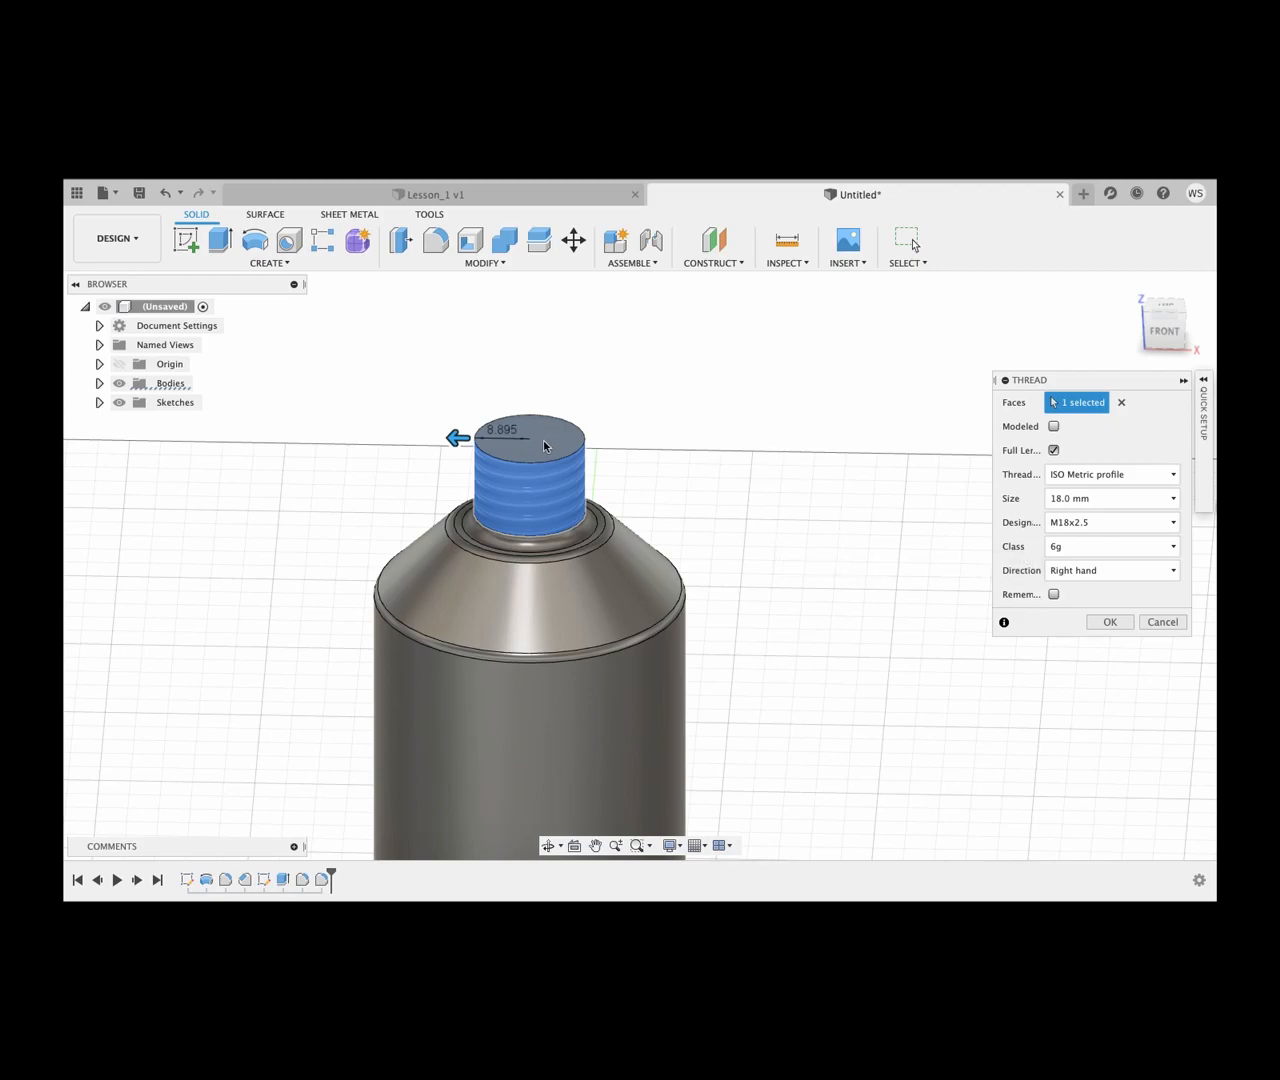
left_click(1053, 450)
left_click_drag(1124, 498, 991, 503)
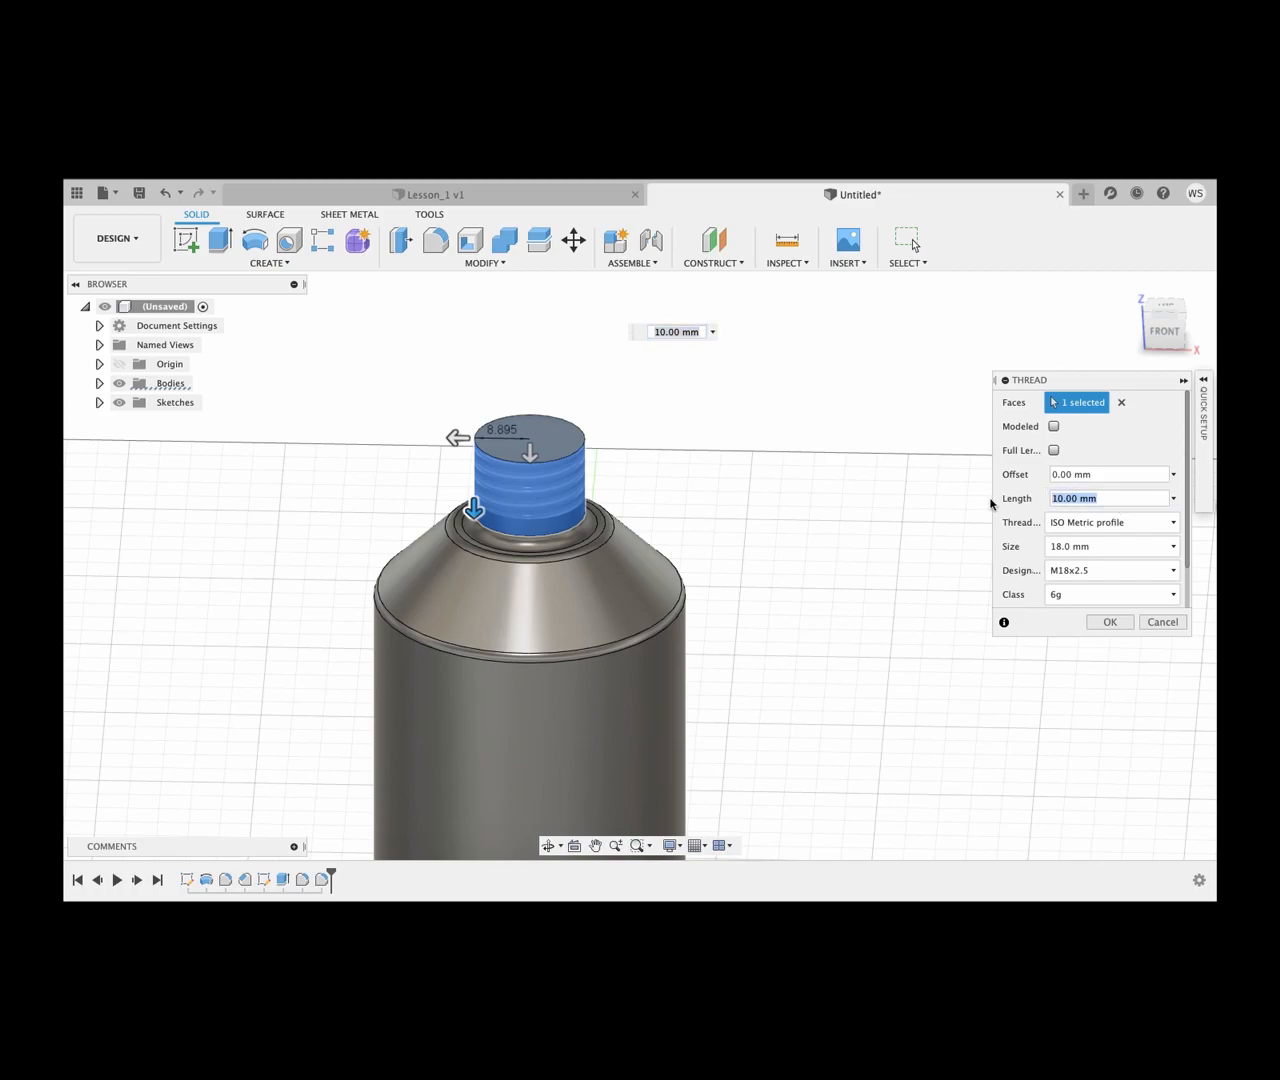
type("8")
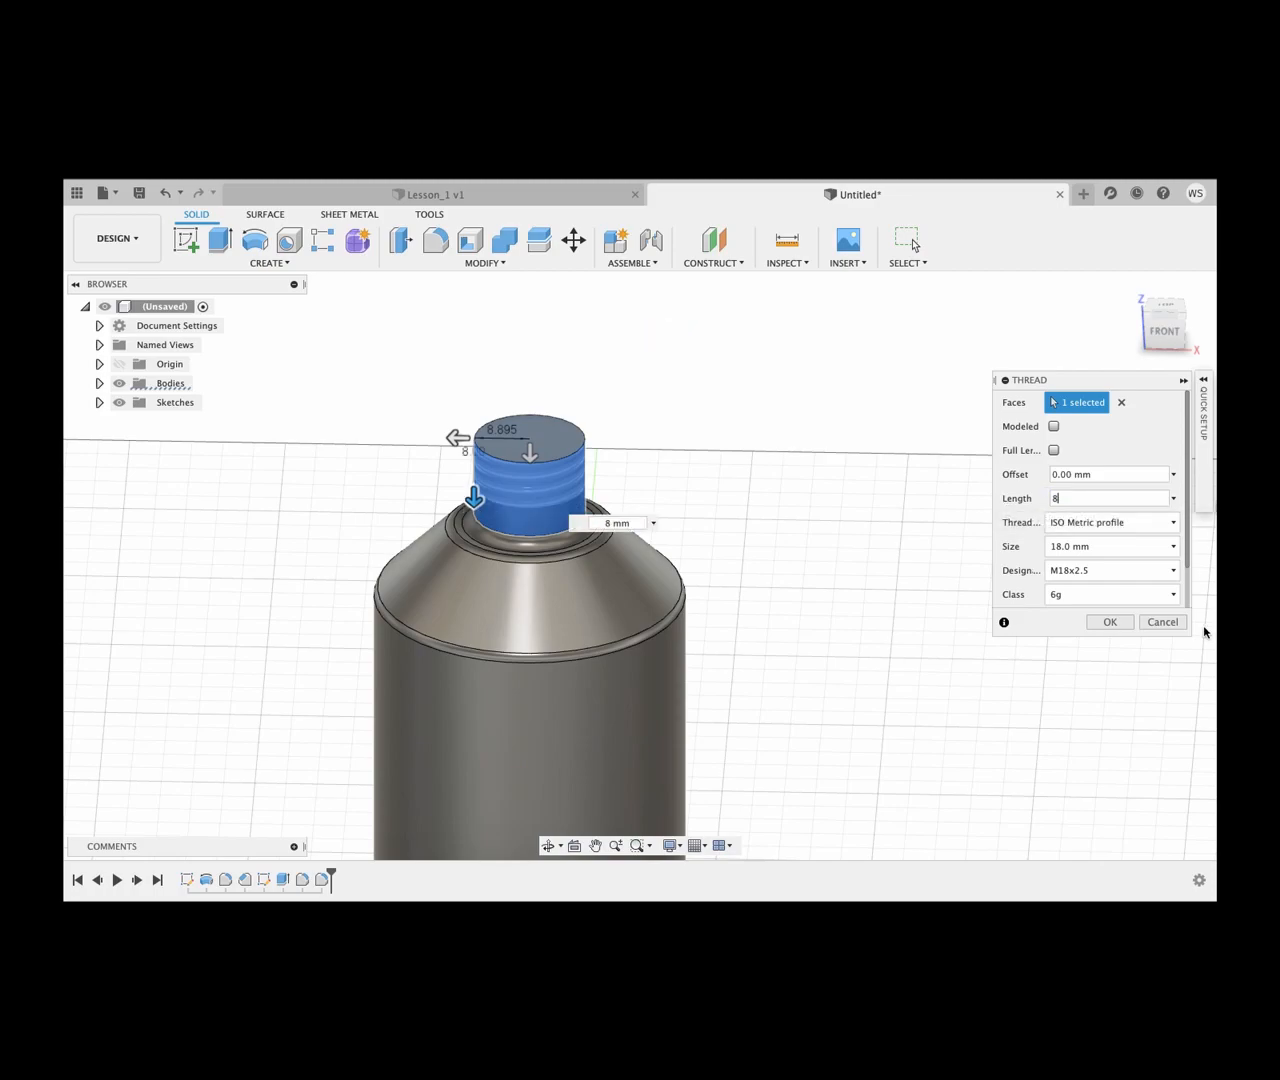
left_click(1110, 622)
Step: Inspect the threaded neck up close and the whole bottle from several angles
scroll(688, 600, "down", 5)
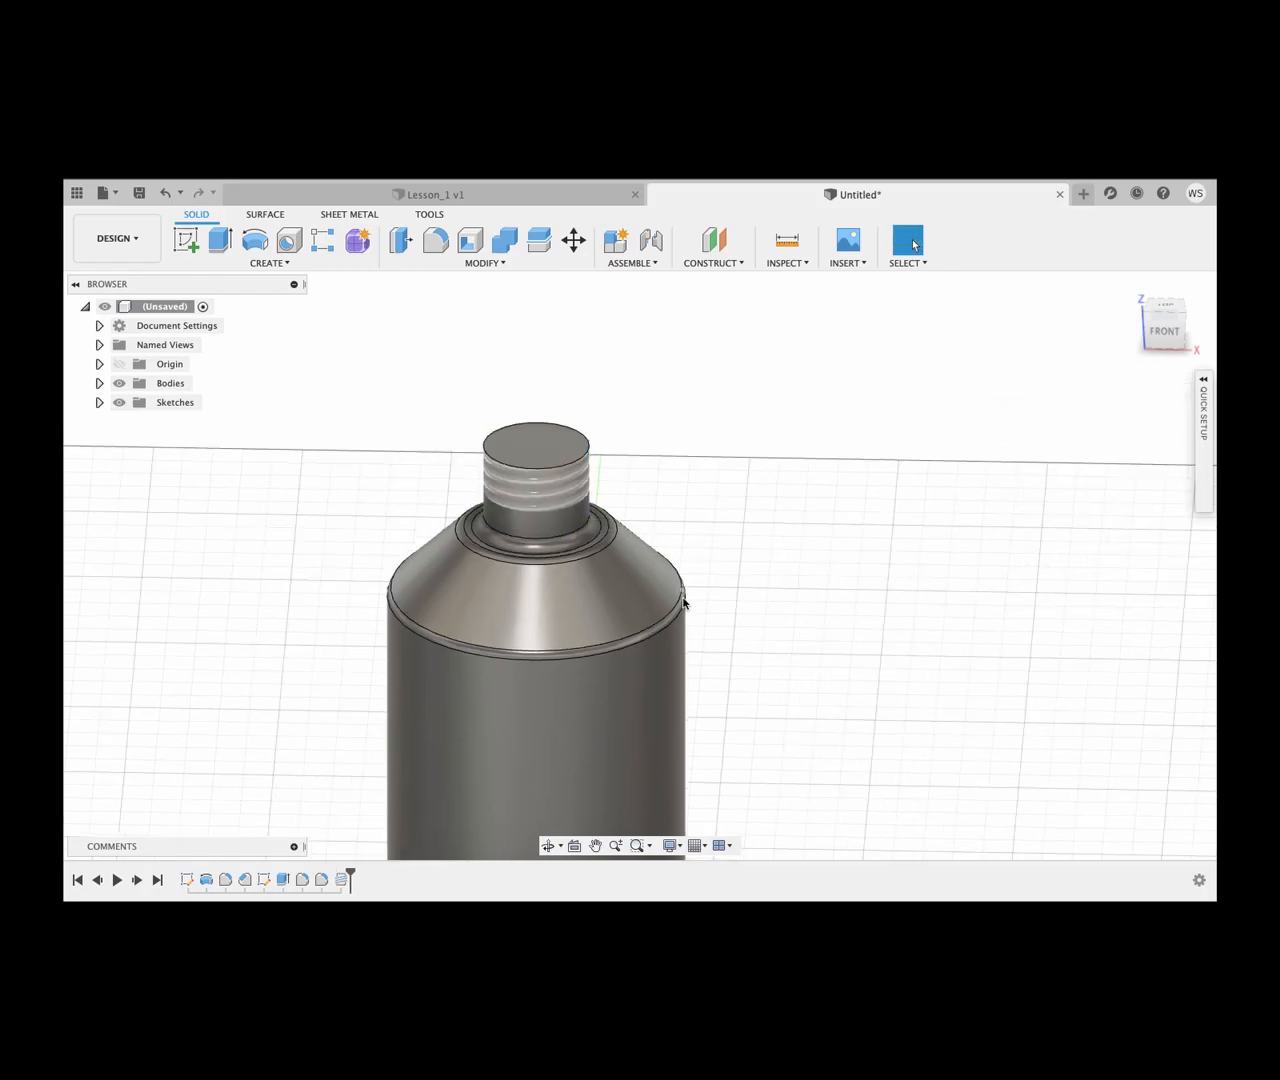
scroll(680, 590, "up", 5)
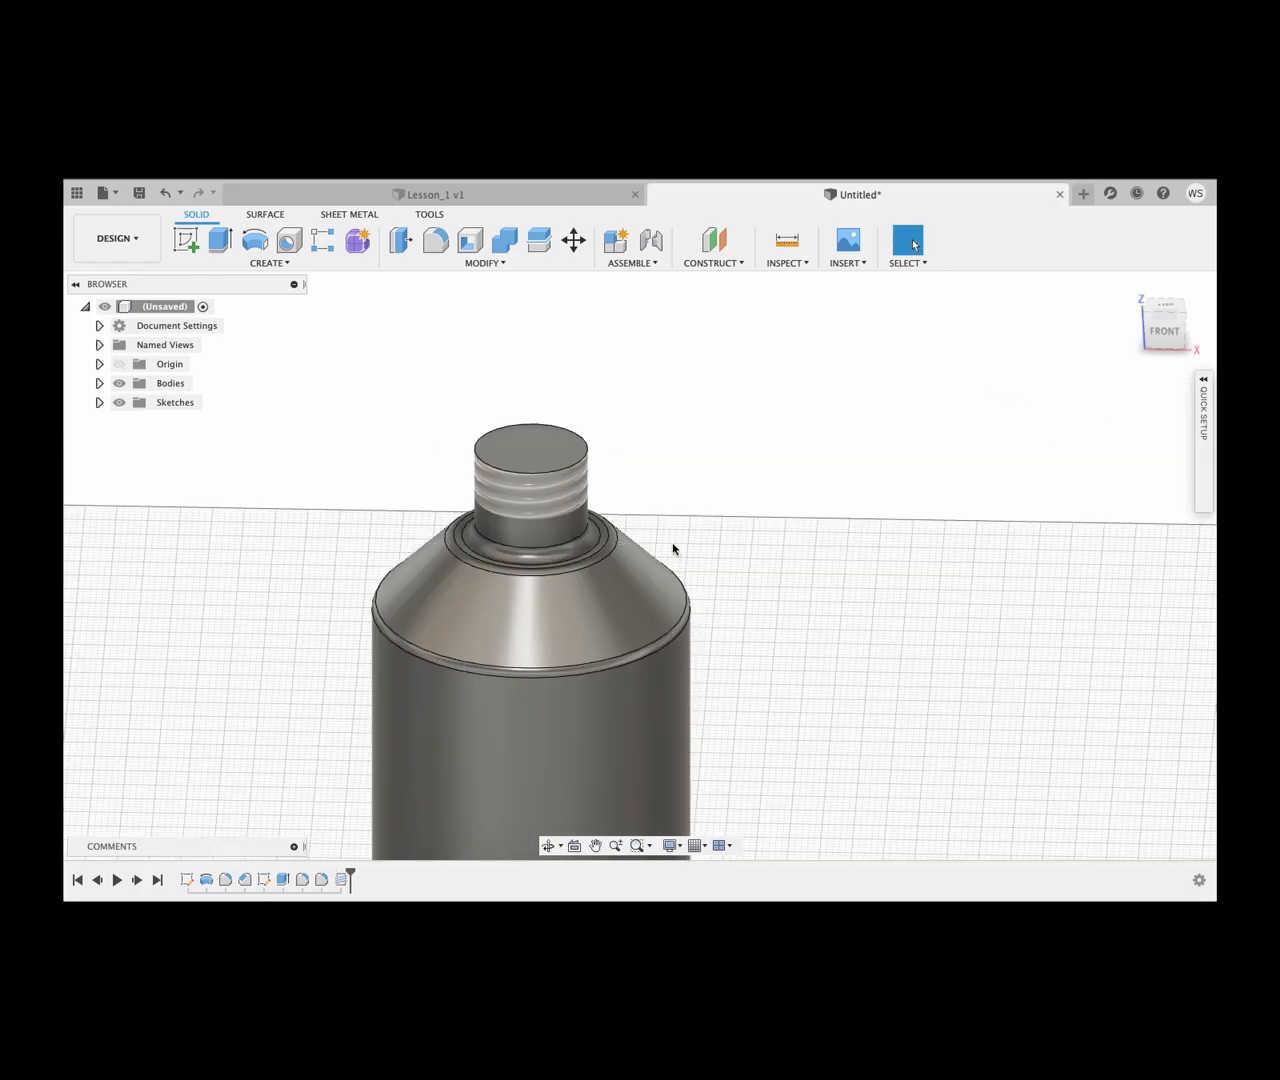
middle_click_drag(674, 549, 672, 590, "shift")
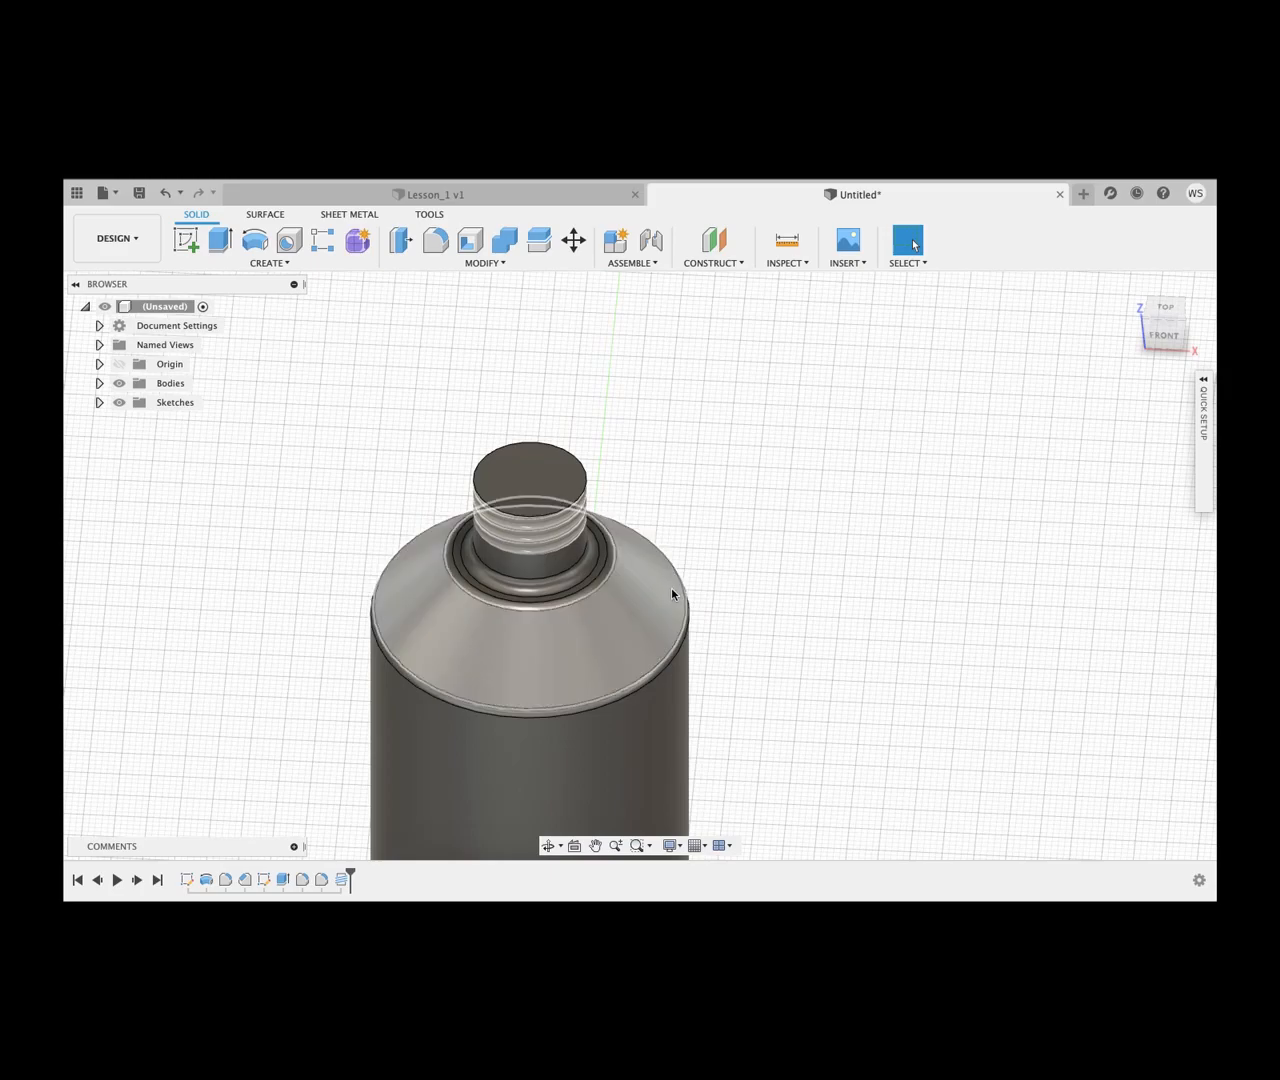
scroll(860, 648, "down", 3)
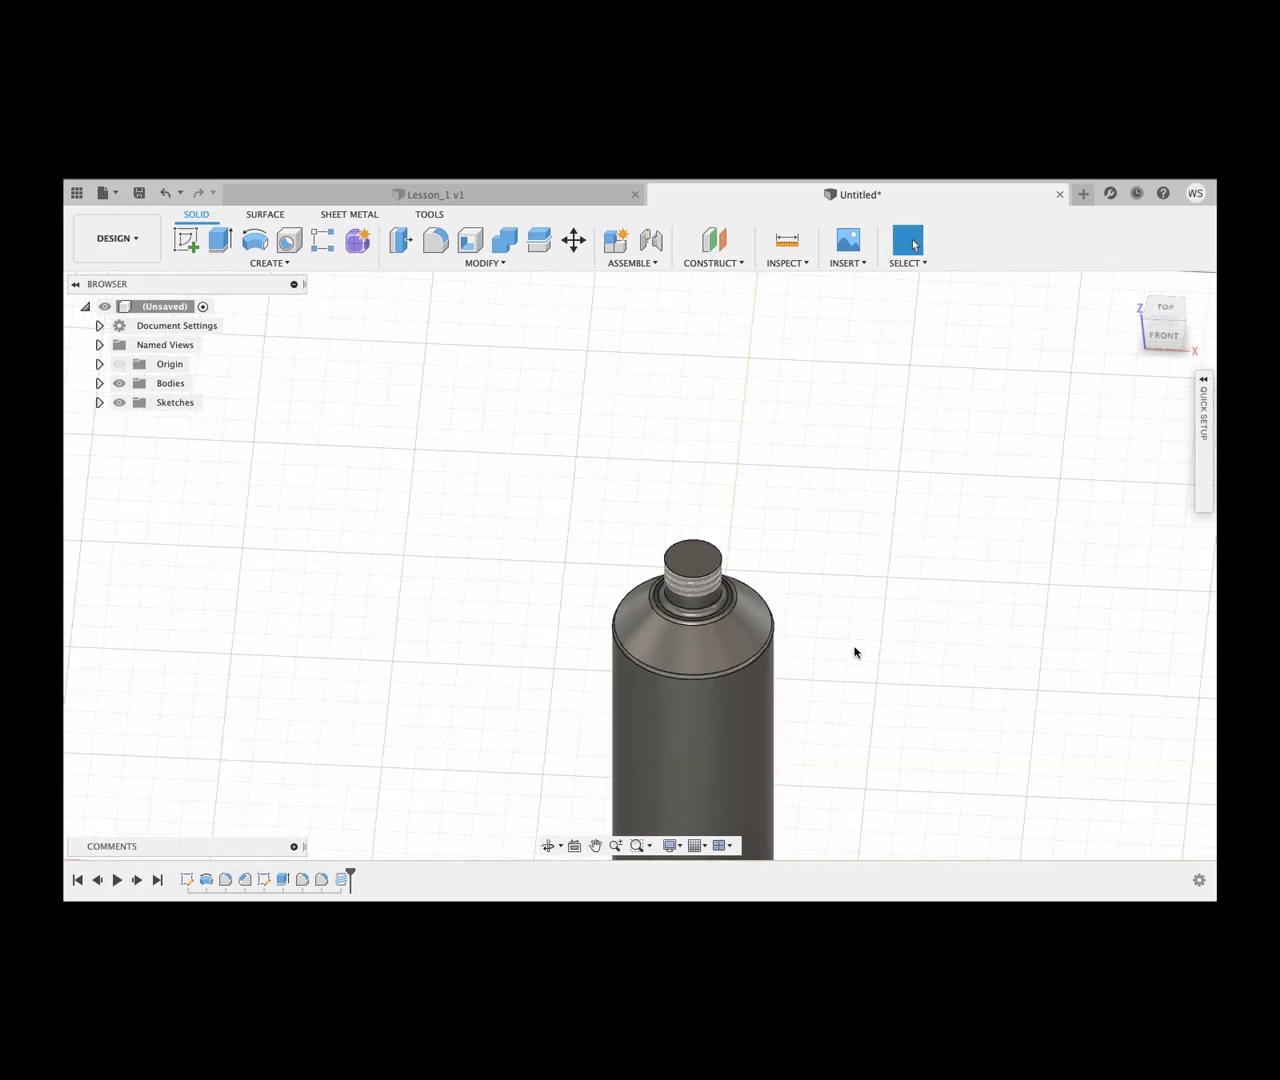
scroll(855, 657, "down", 2)
middle_click_drag(854, 660, 849, 647, "shift")
scroll(808, 615, "up", 5)
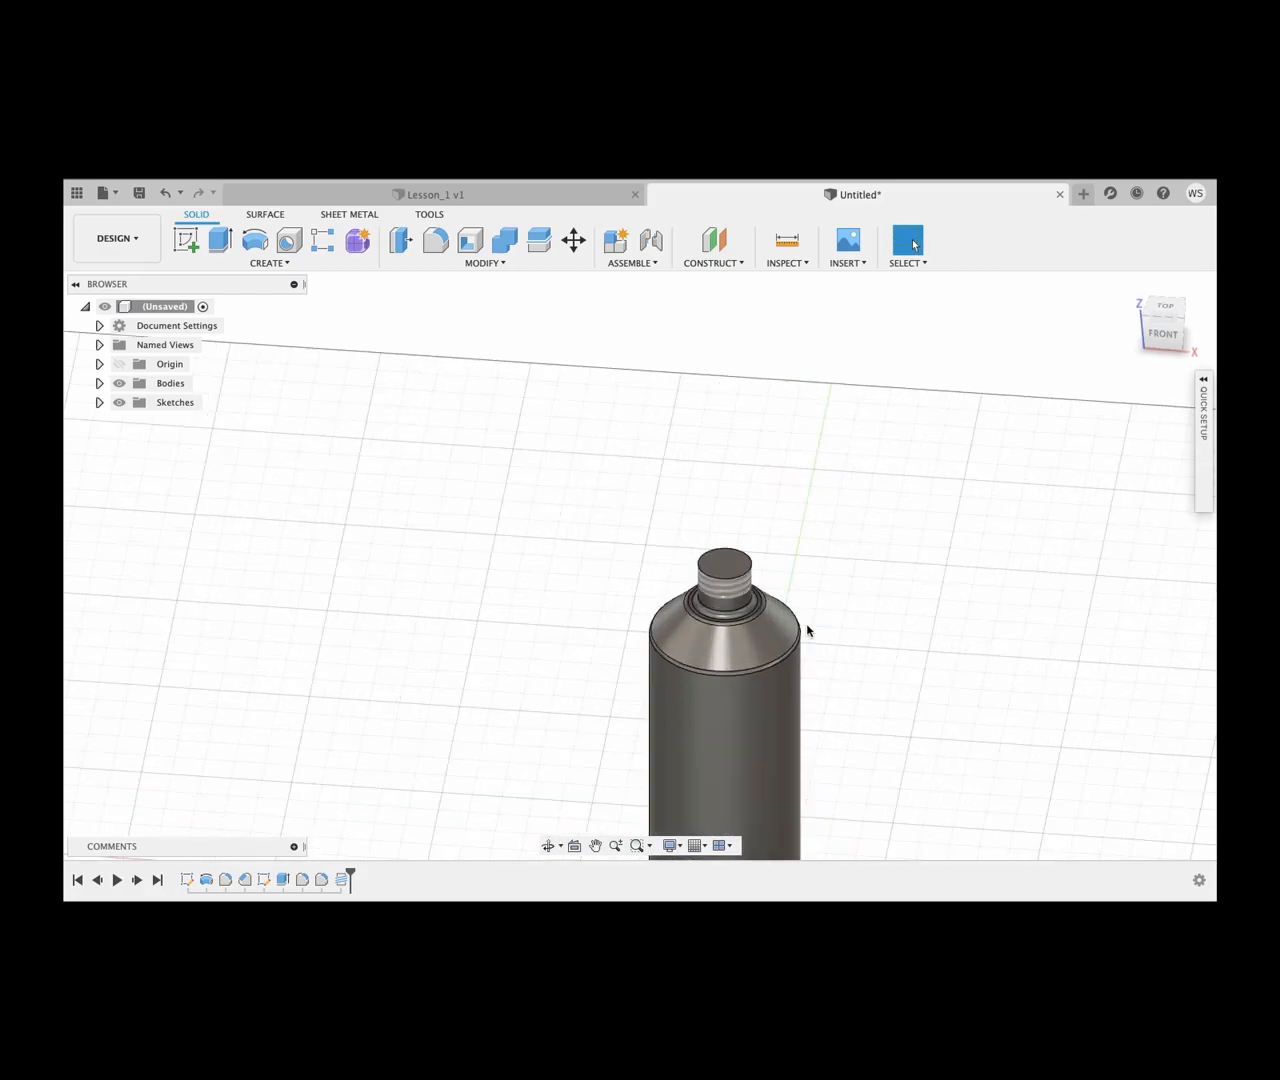
middle_click_drag(788, 650, 716, 432)
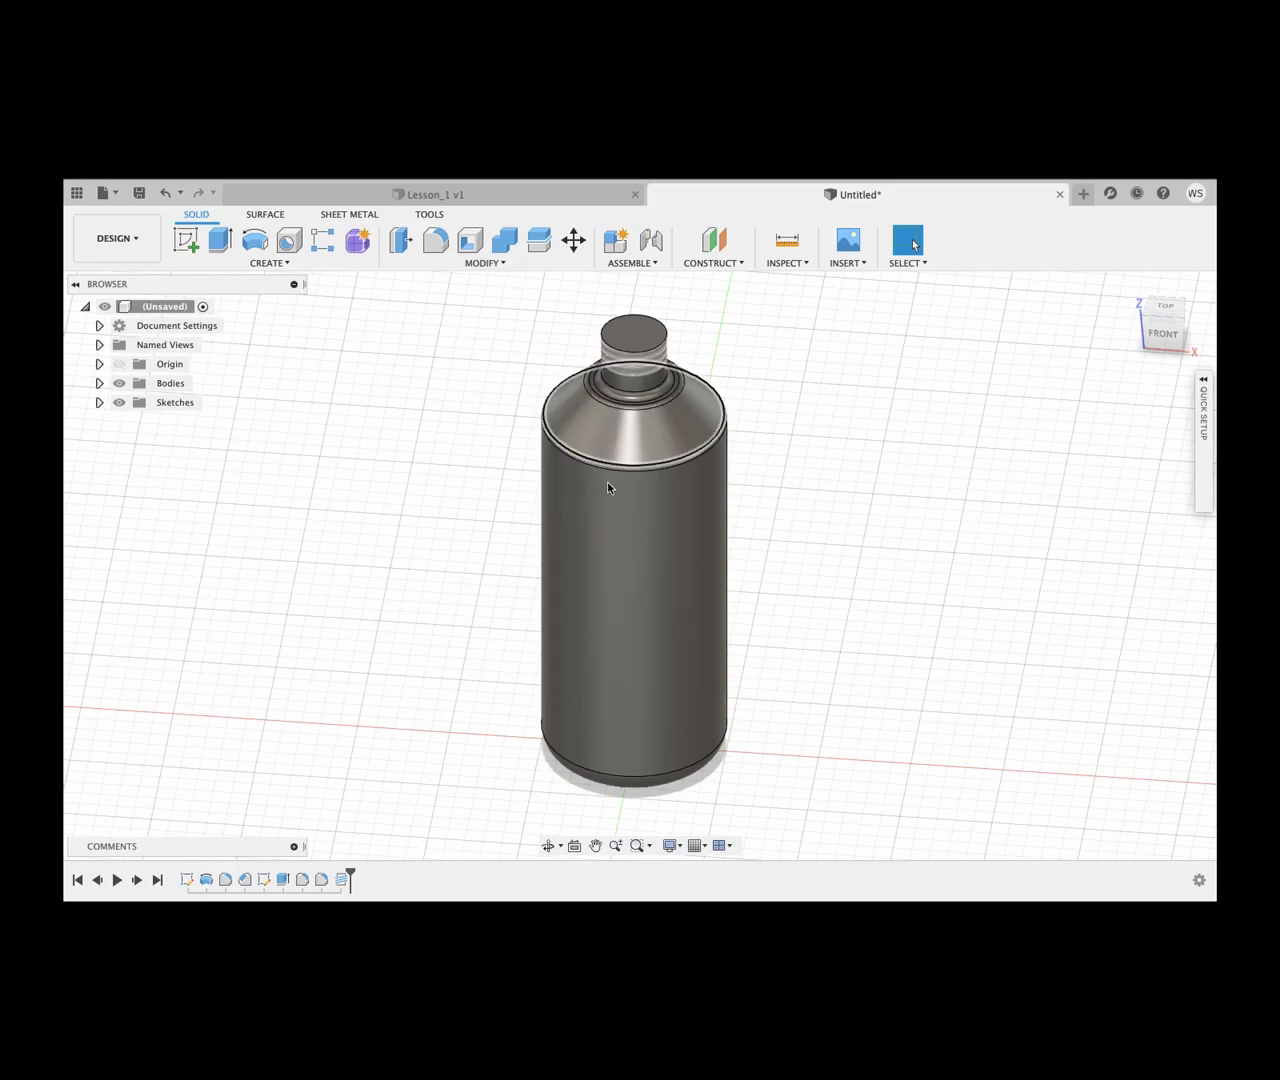
Step: Shell the bottle with an inside thickness of 2 mm, removing the flat end face of the neck
left_click(502, 266)
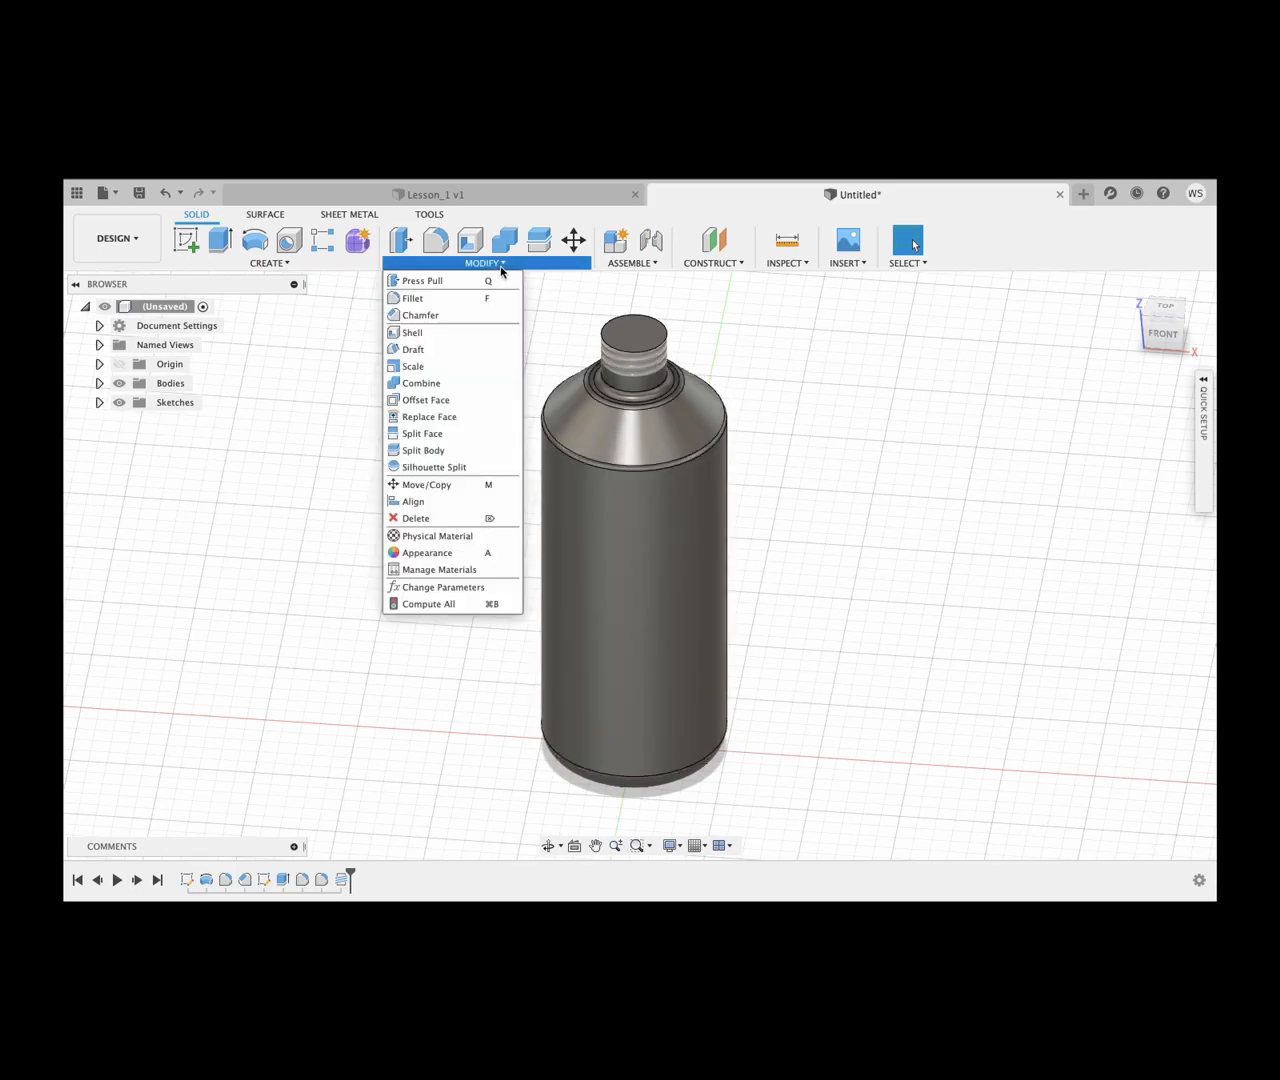
left_click(447, 333)
left_click(630, 333)
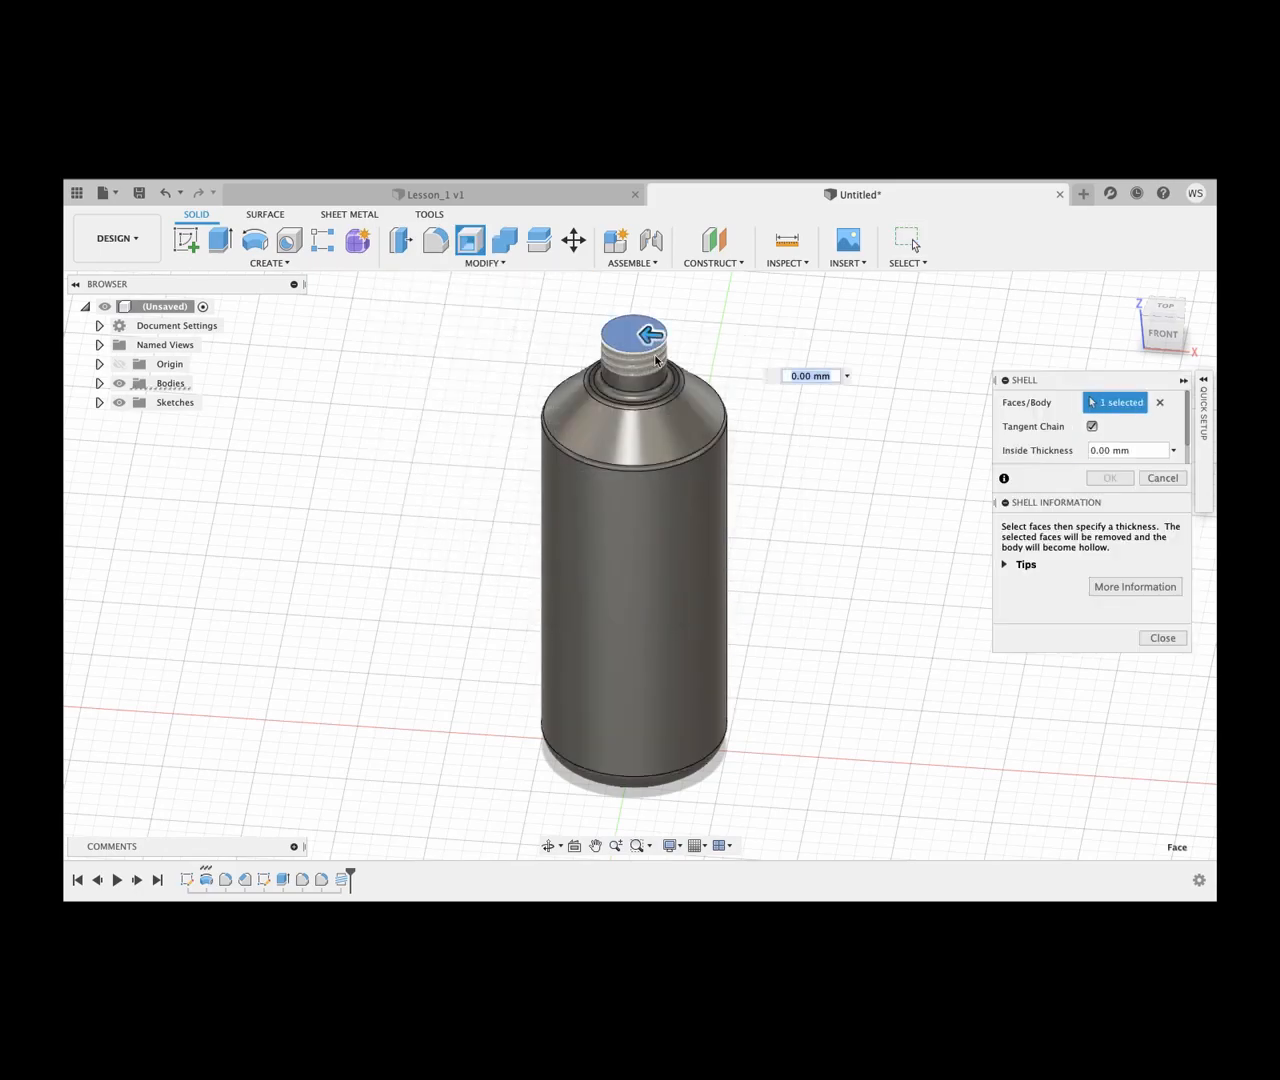
type("2")
key("Return")
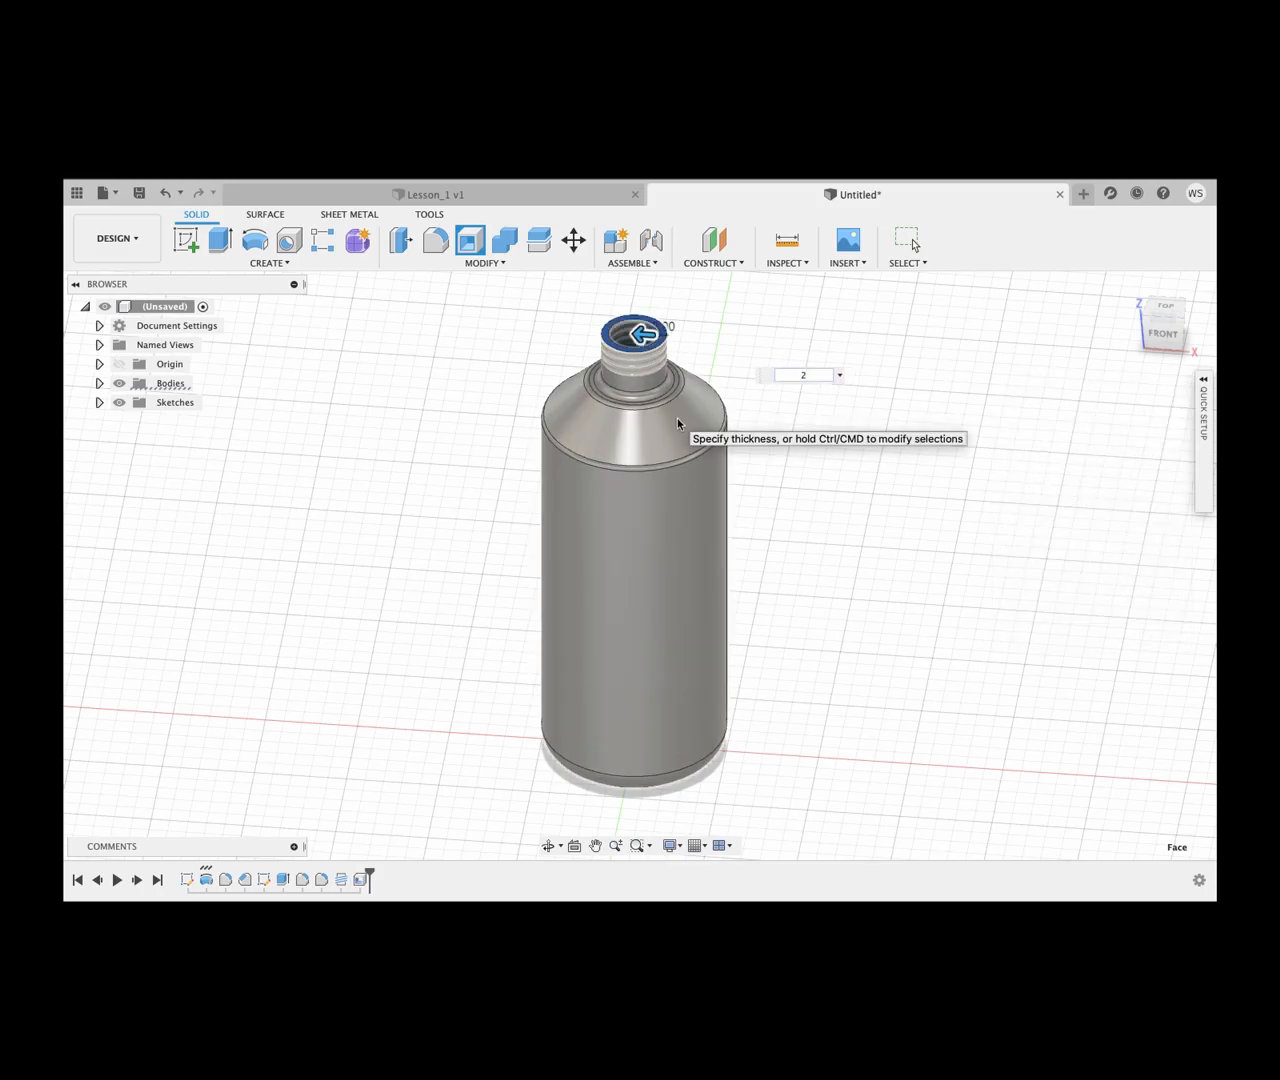
Step: Create a section analysis of the bottle on the XZ plane with no offset, and hide the Analysis folder
mouse_move(765, 534)
middle_mouse_down("shift")
mouse_move(763, 604)
mouse_move(753, 507)
middle_mouse_up("shift")
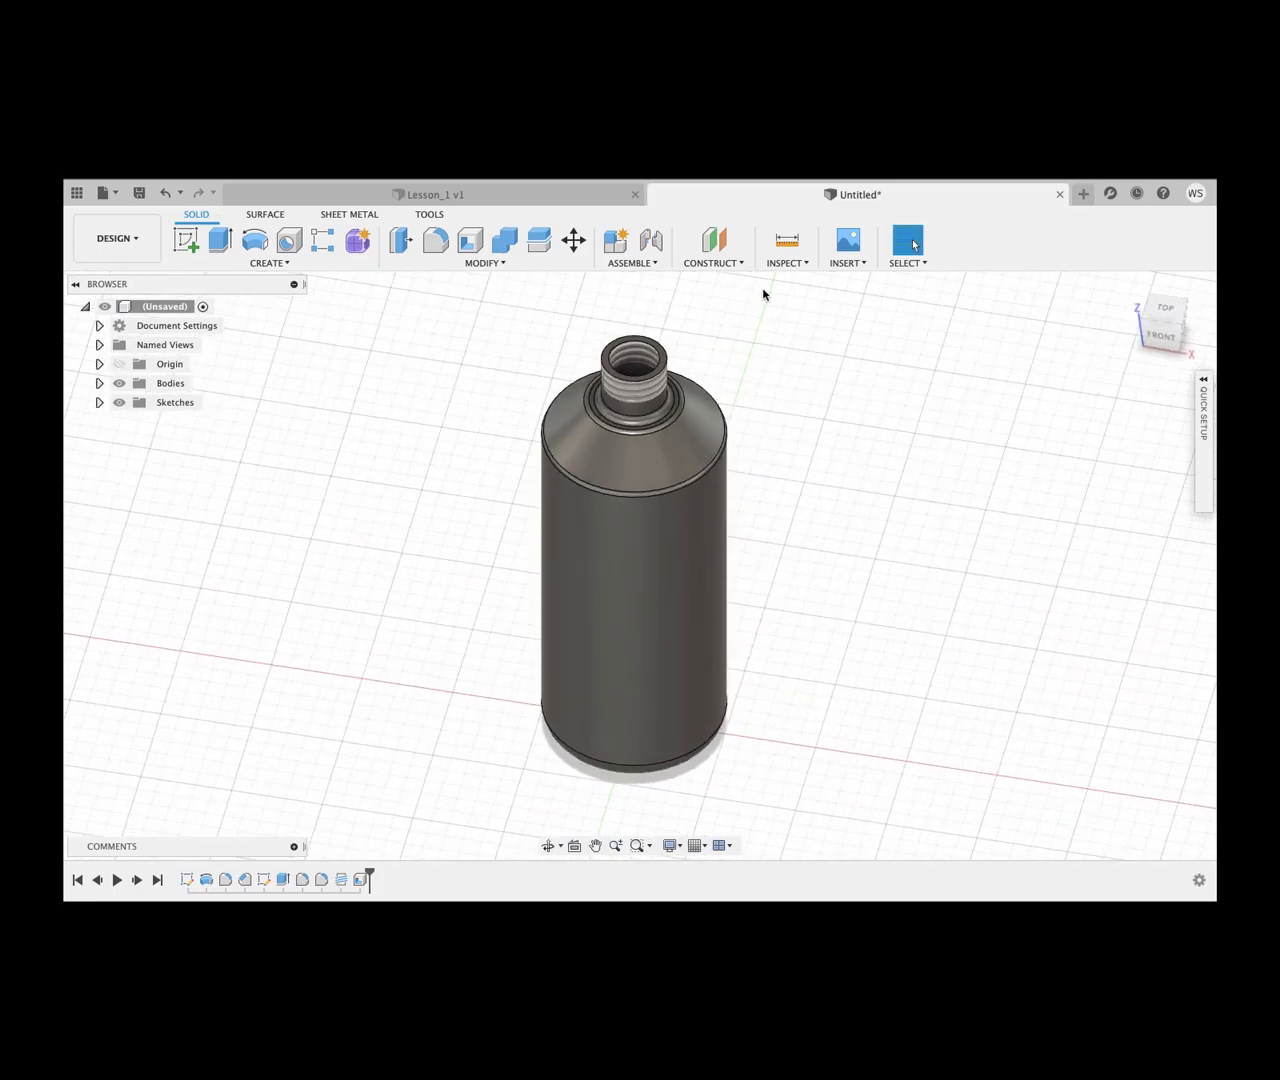
left_click(789, 264)
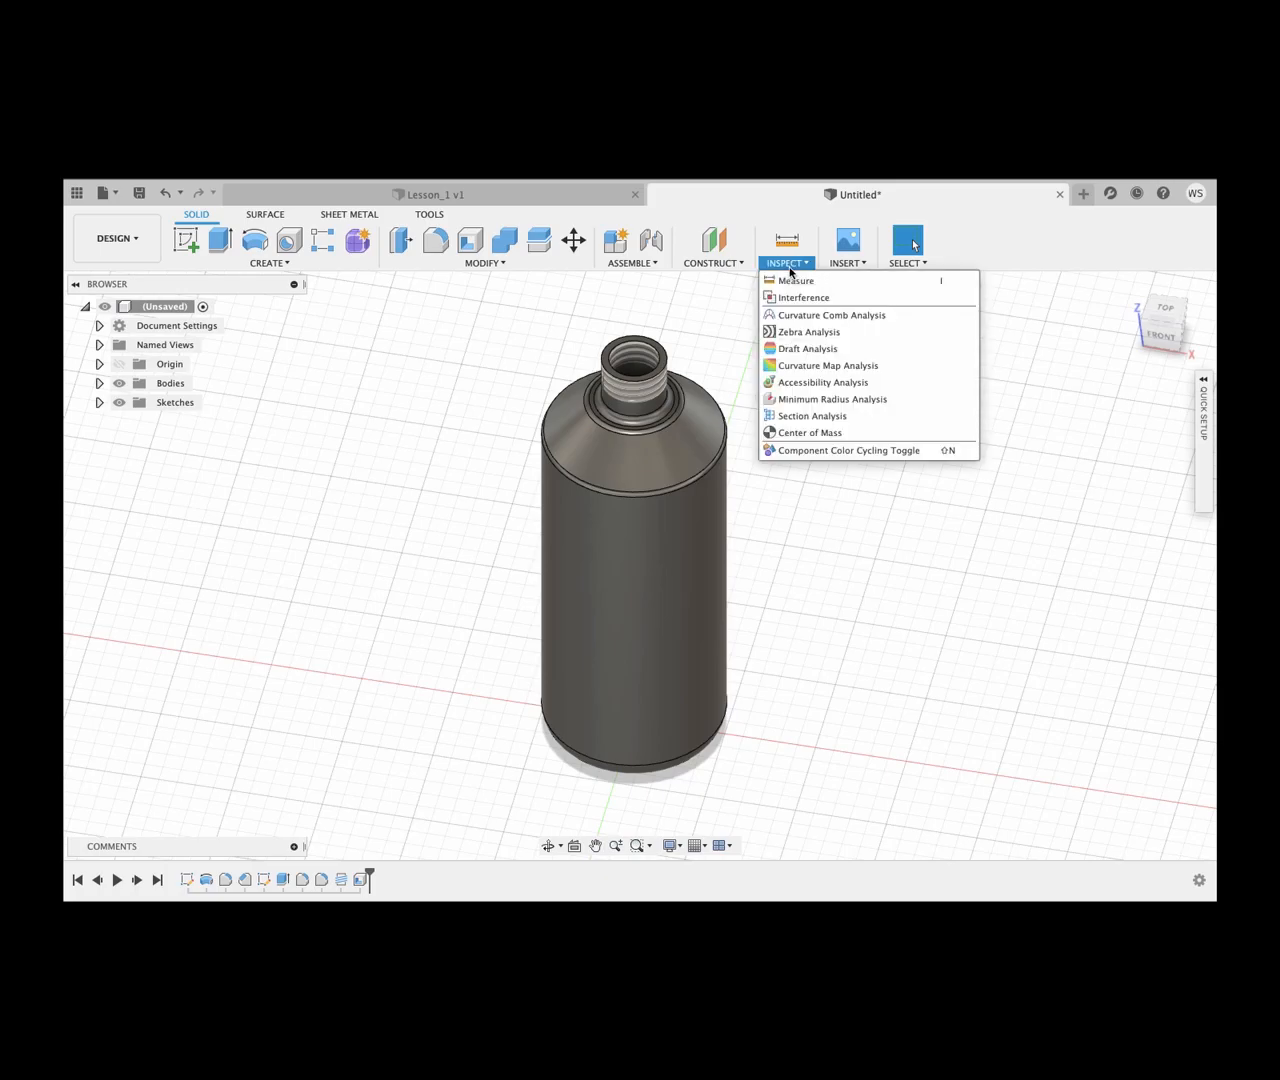
left_click(797, 417)
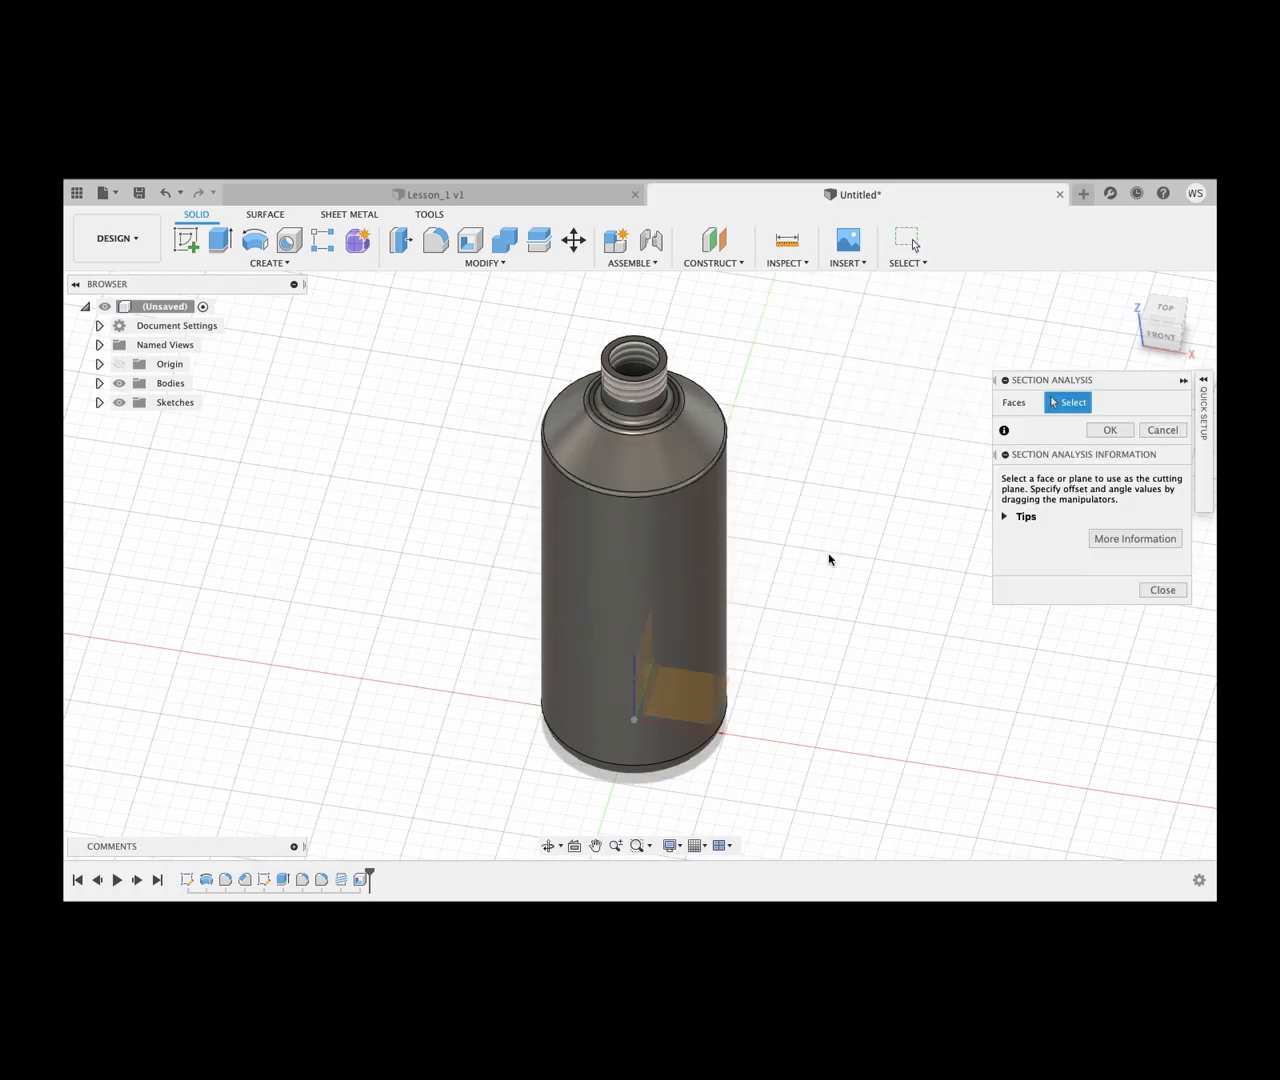
left_click(678, 696)
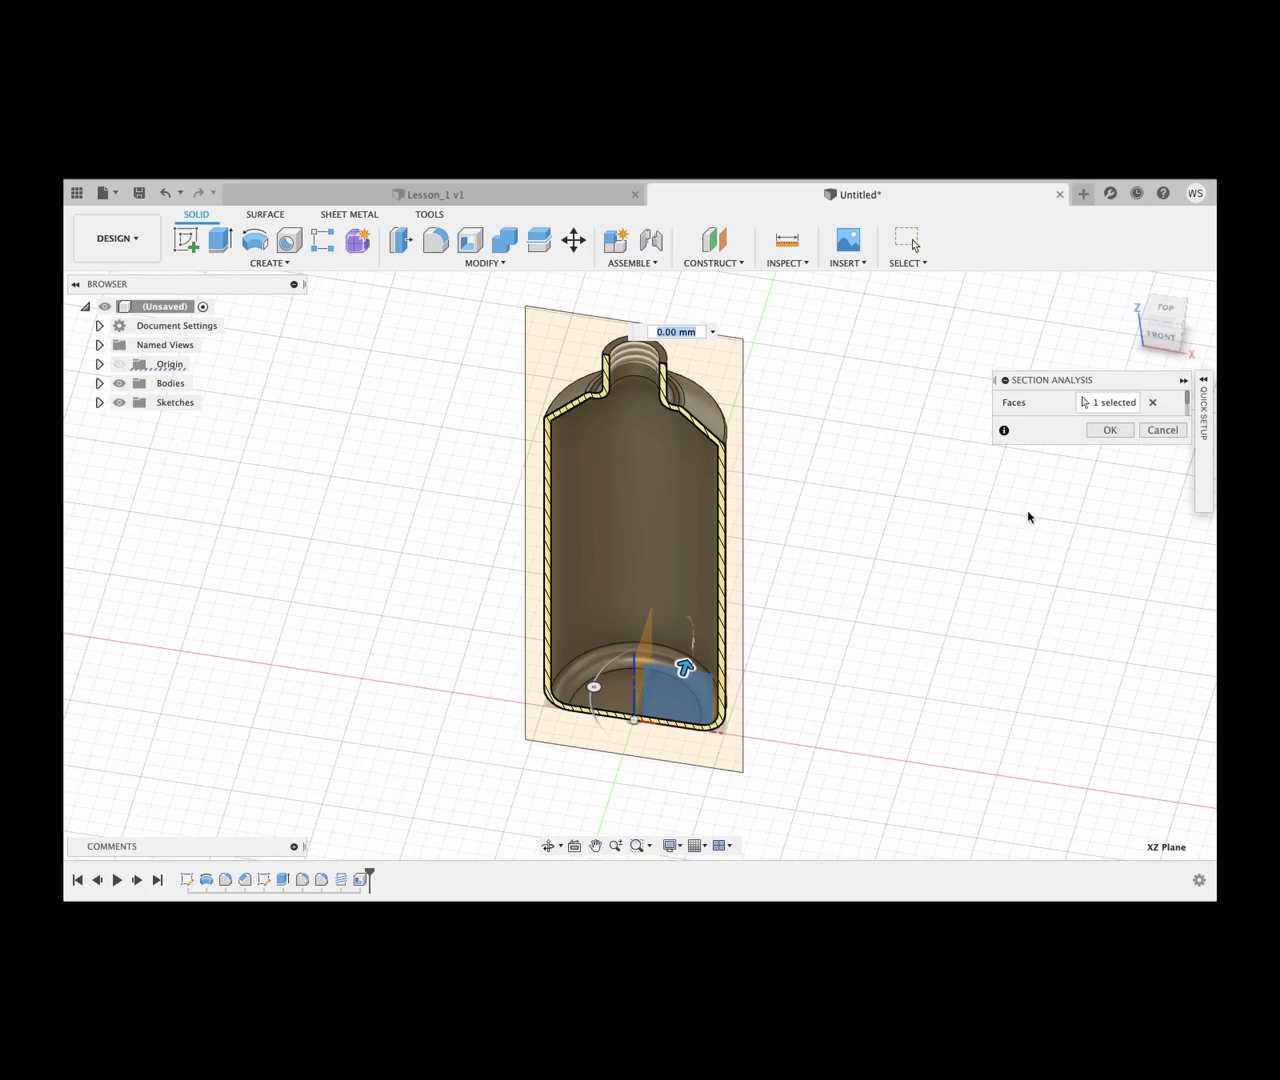
left_click(1110, 430)
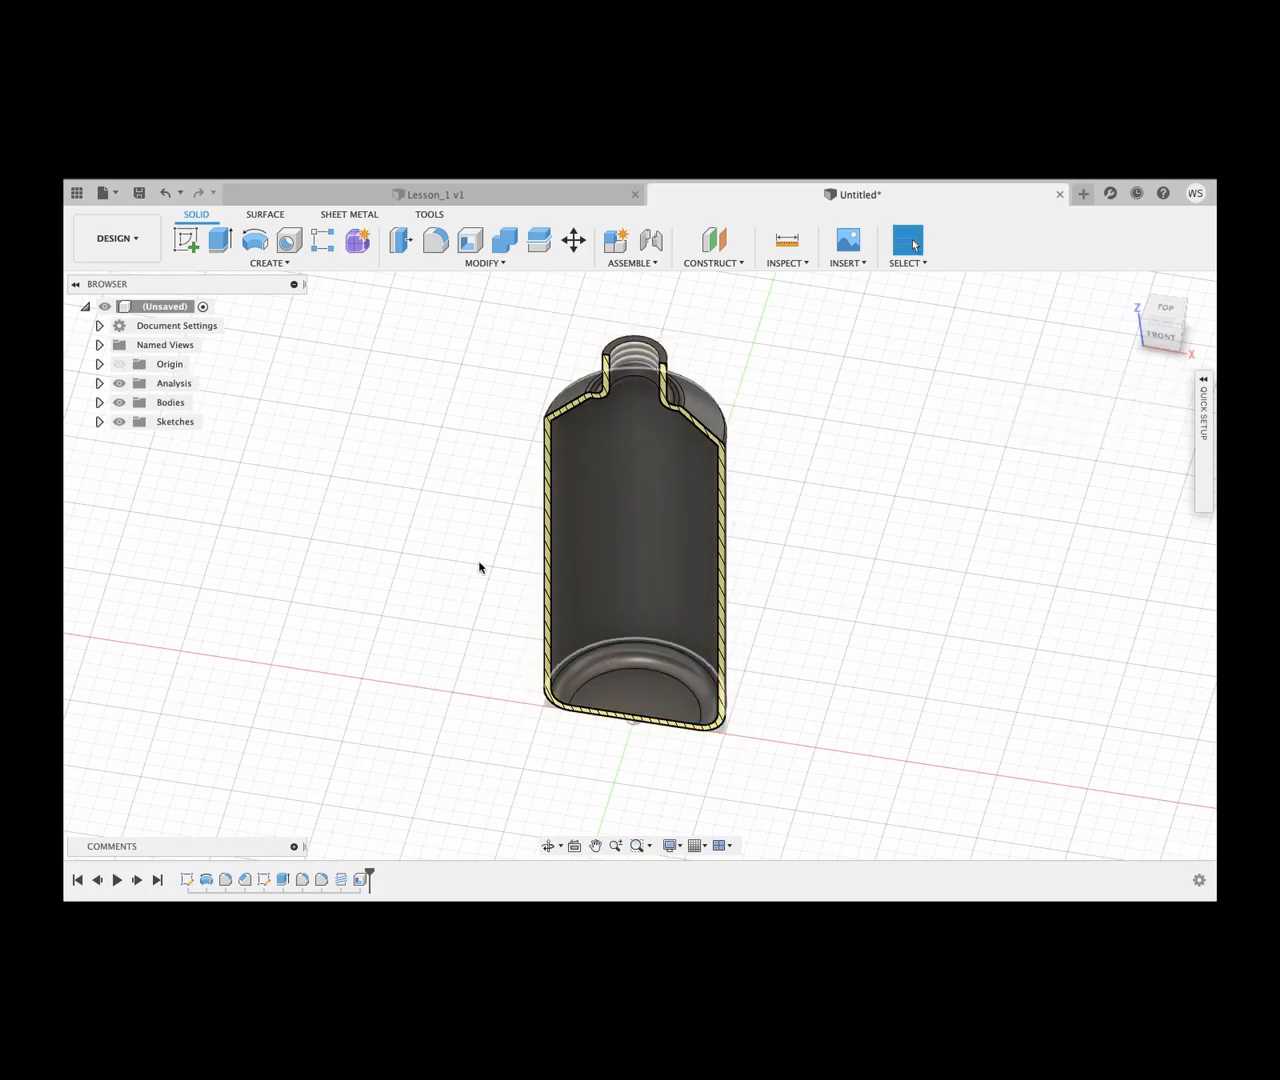
left_click(119, 383)
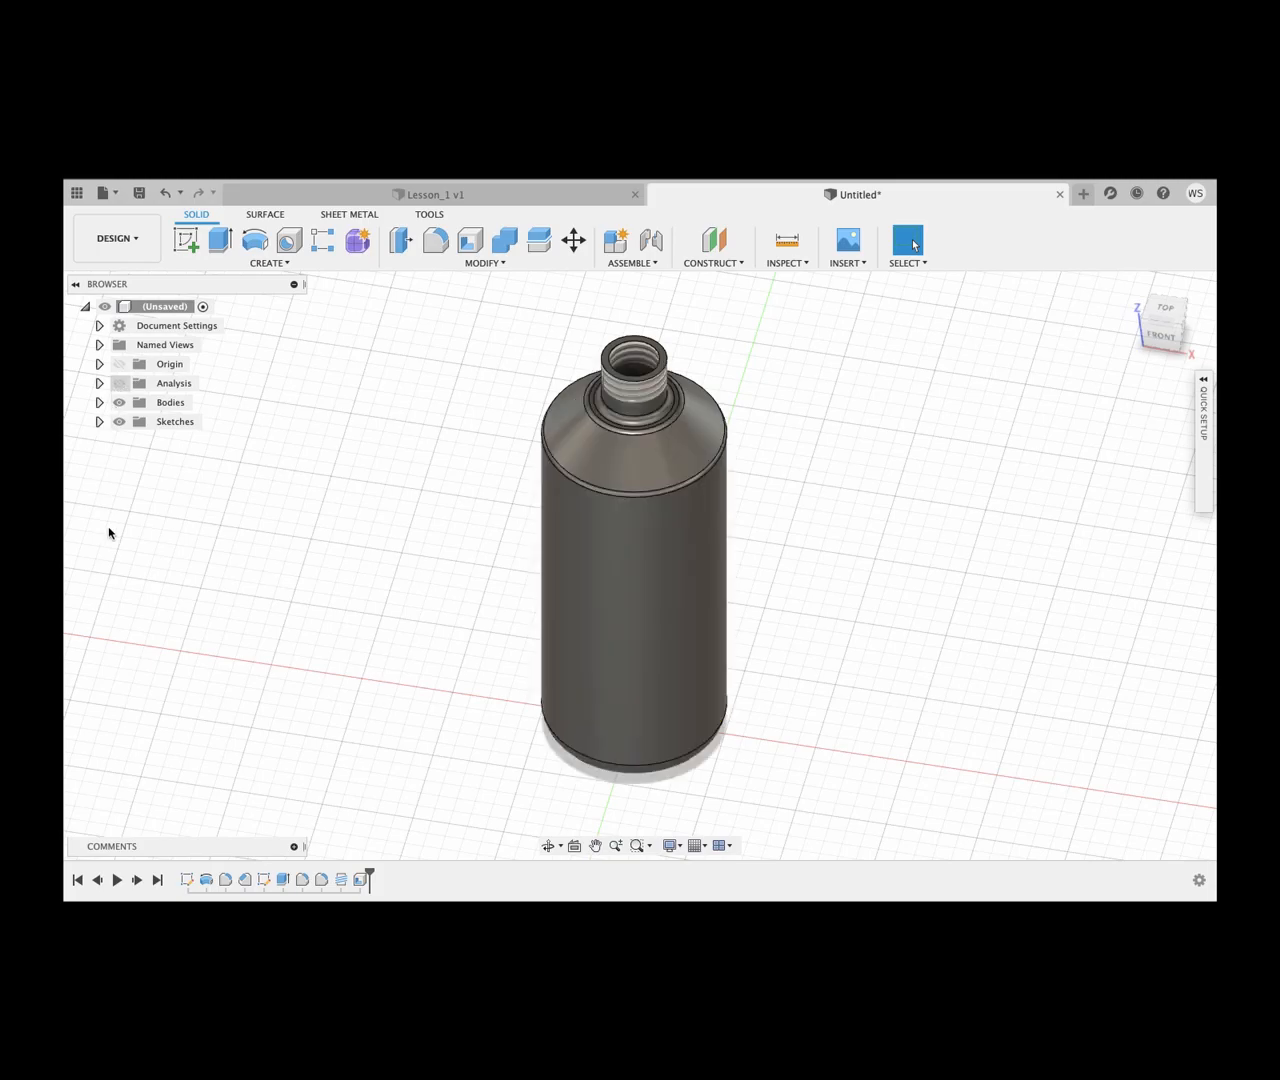
Step: Fillet the inner and outer circular edges of the neck's open rim with a constant radius of 1 mm
scroll(666, 438, "down", 3)
scroll(665, 434, "up", 3)
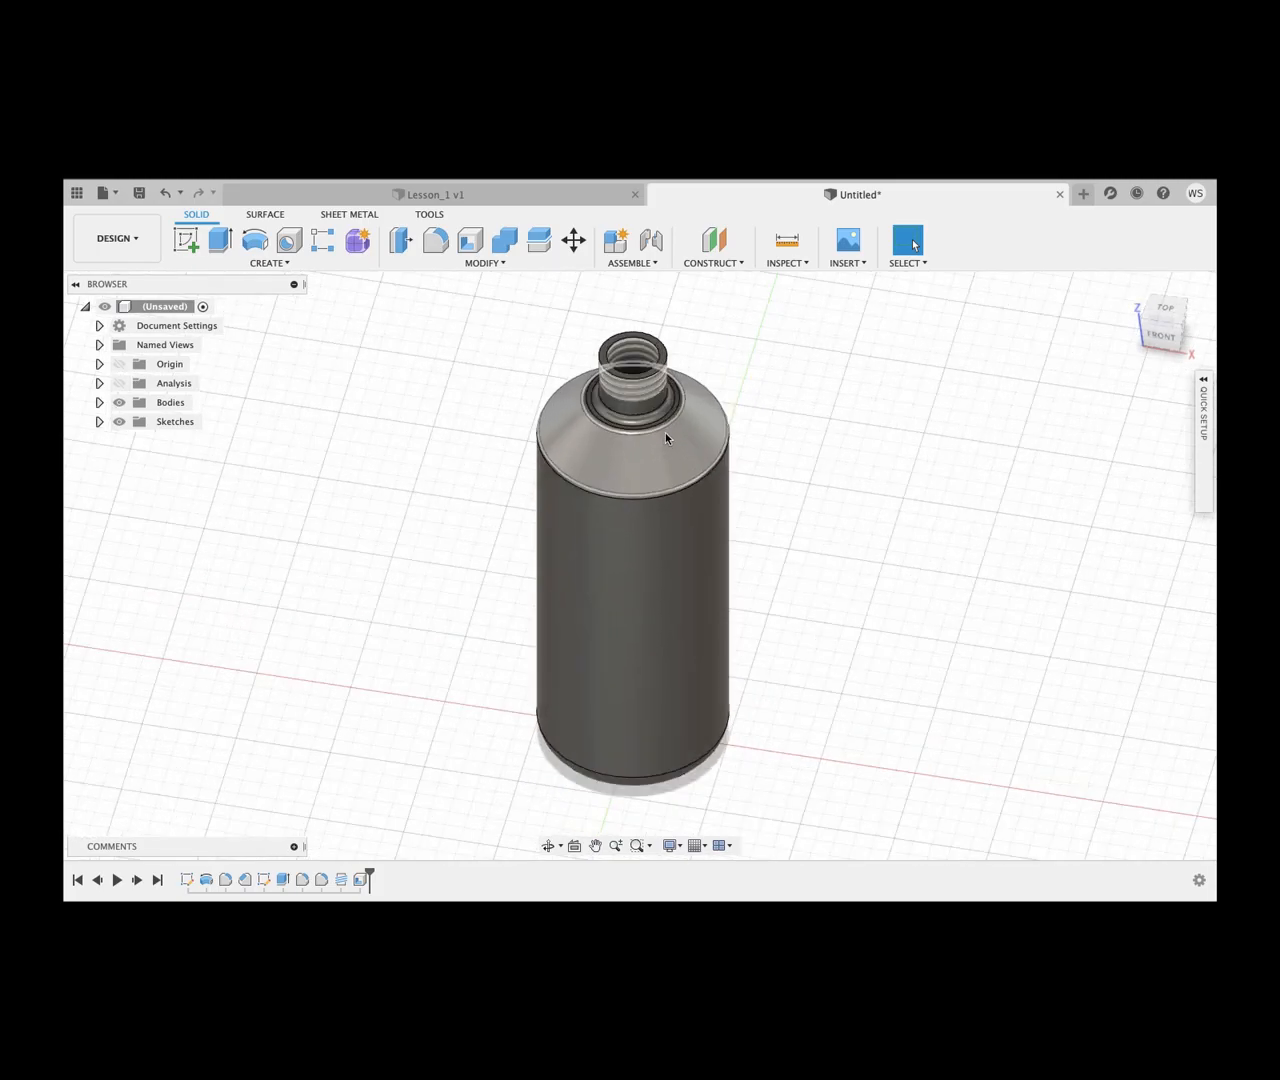
middle_click_drag(665, 434, 657, 449, "shift")
scroll(657, 453, "up", 8)
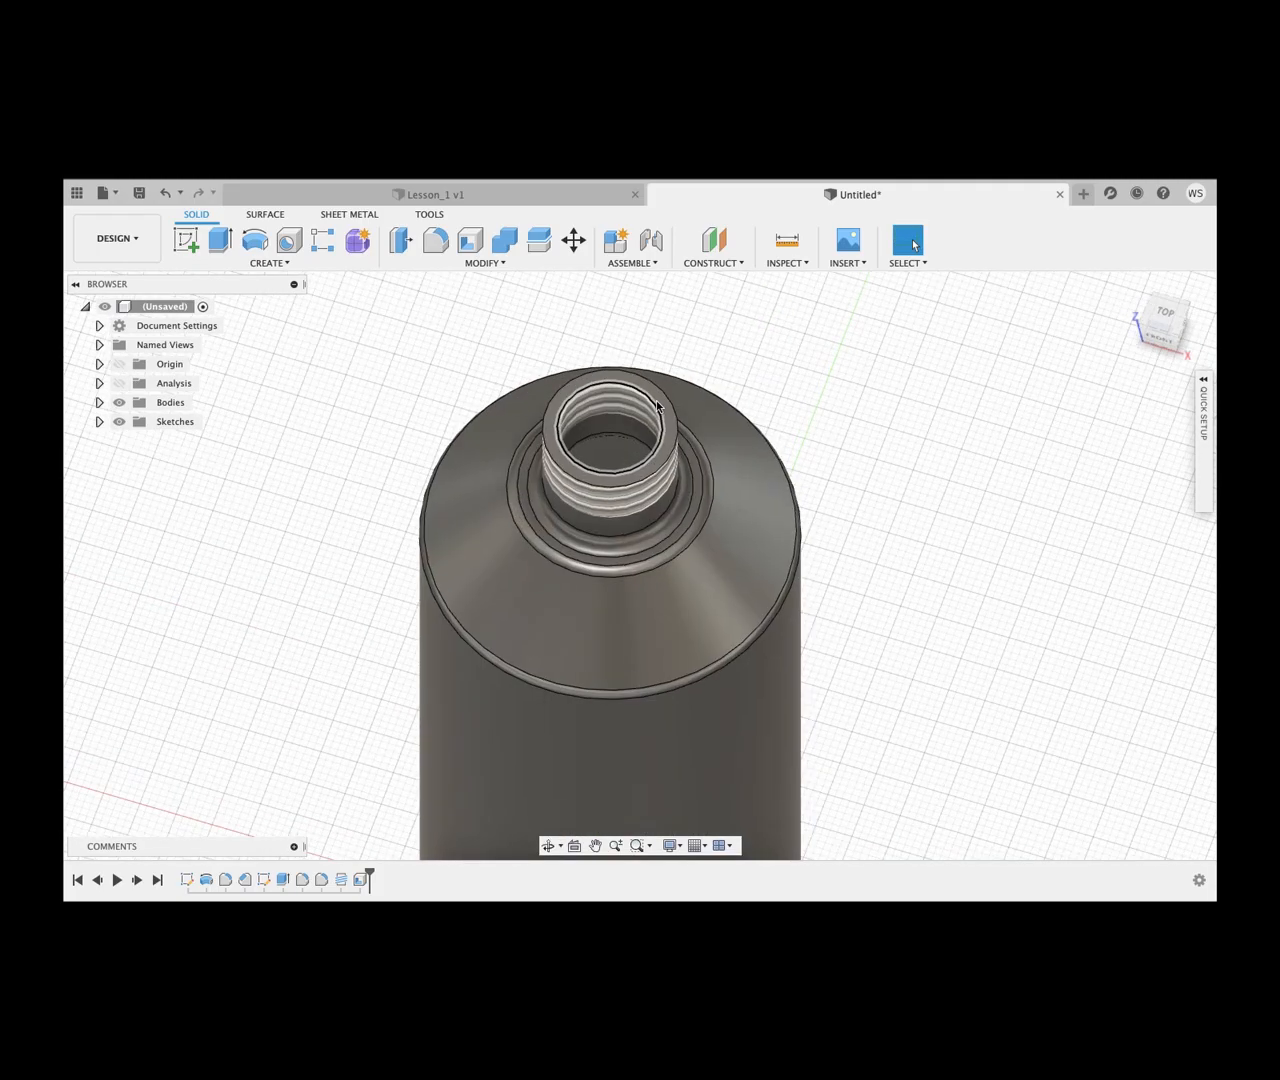
left_click(435, 240)
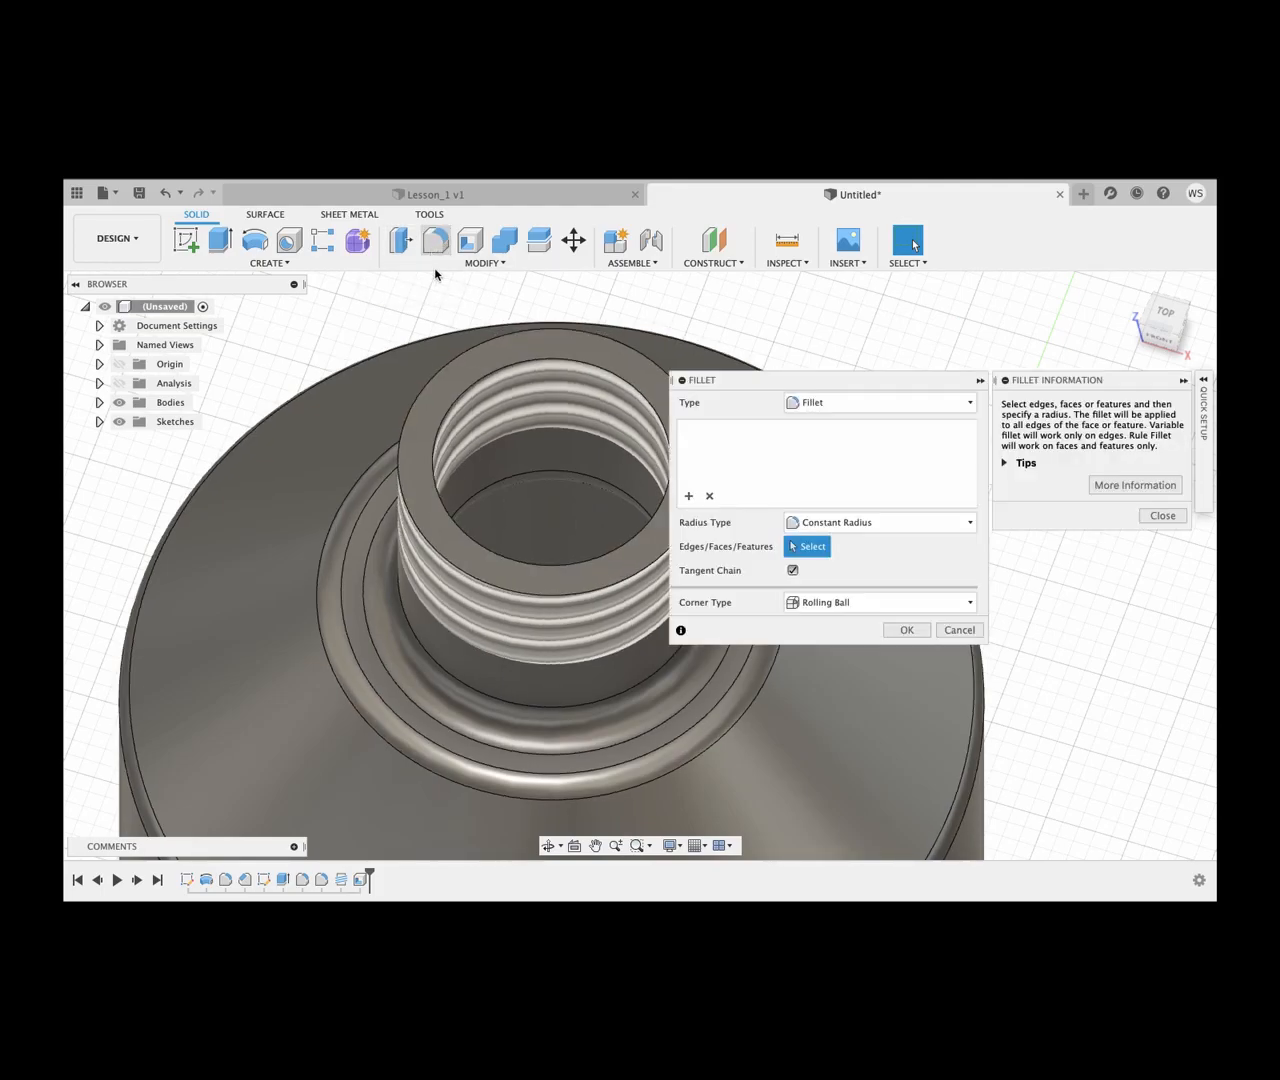
left_click(474, 391)
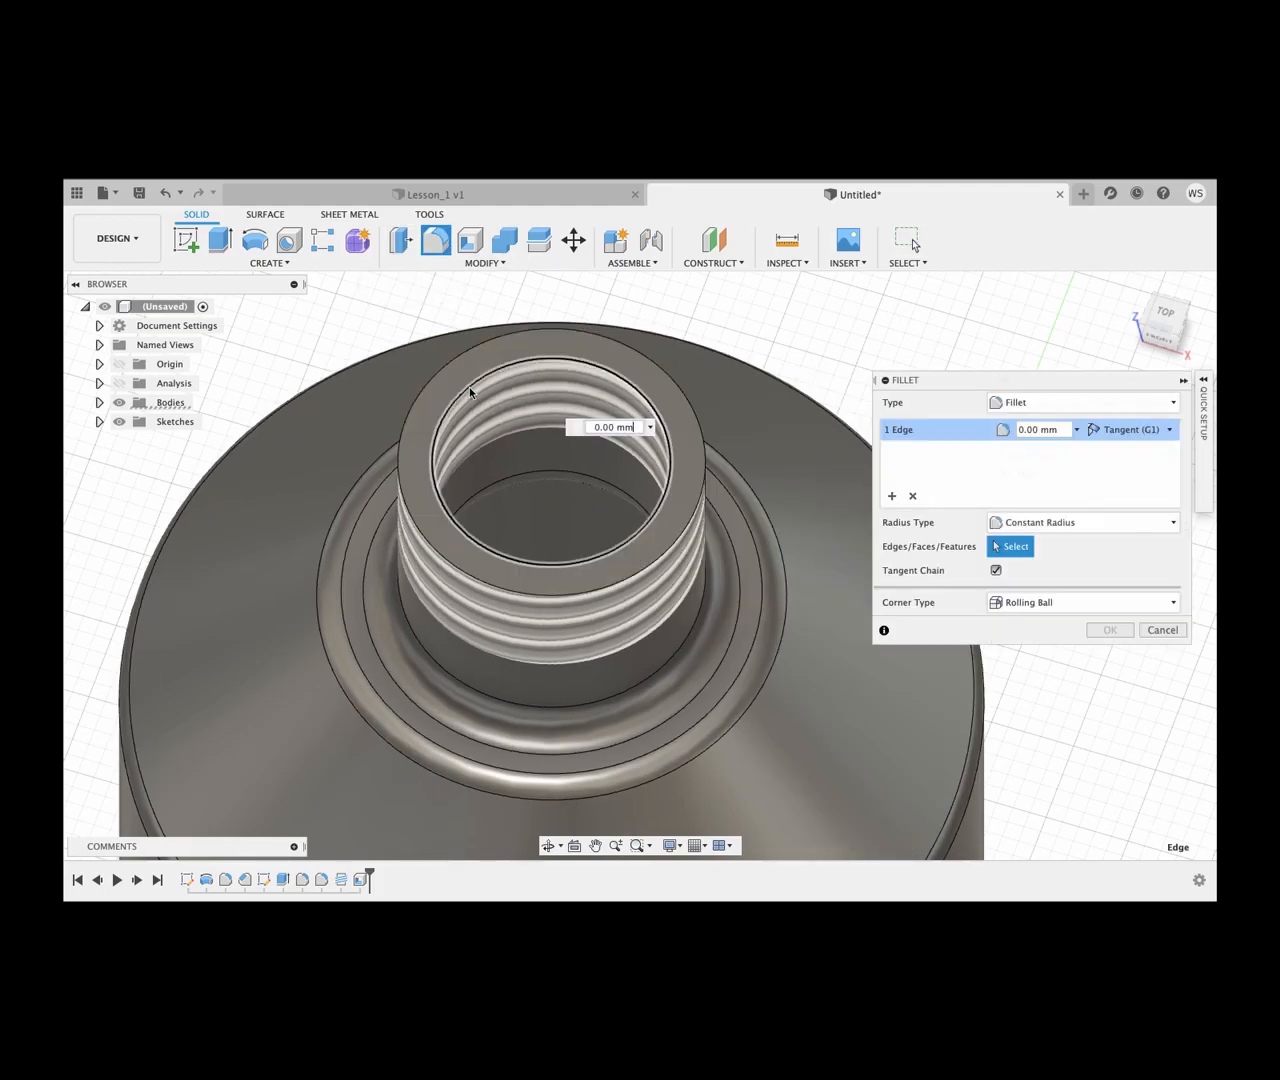
left_click(438, 370)
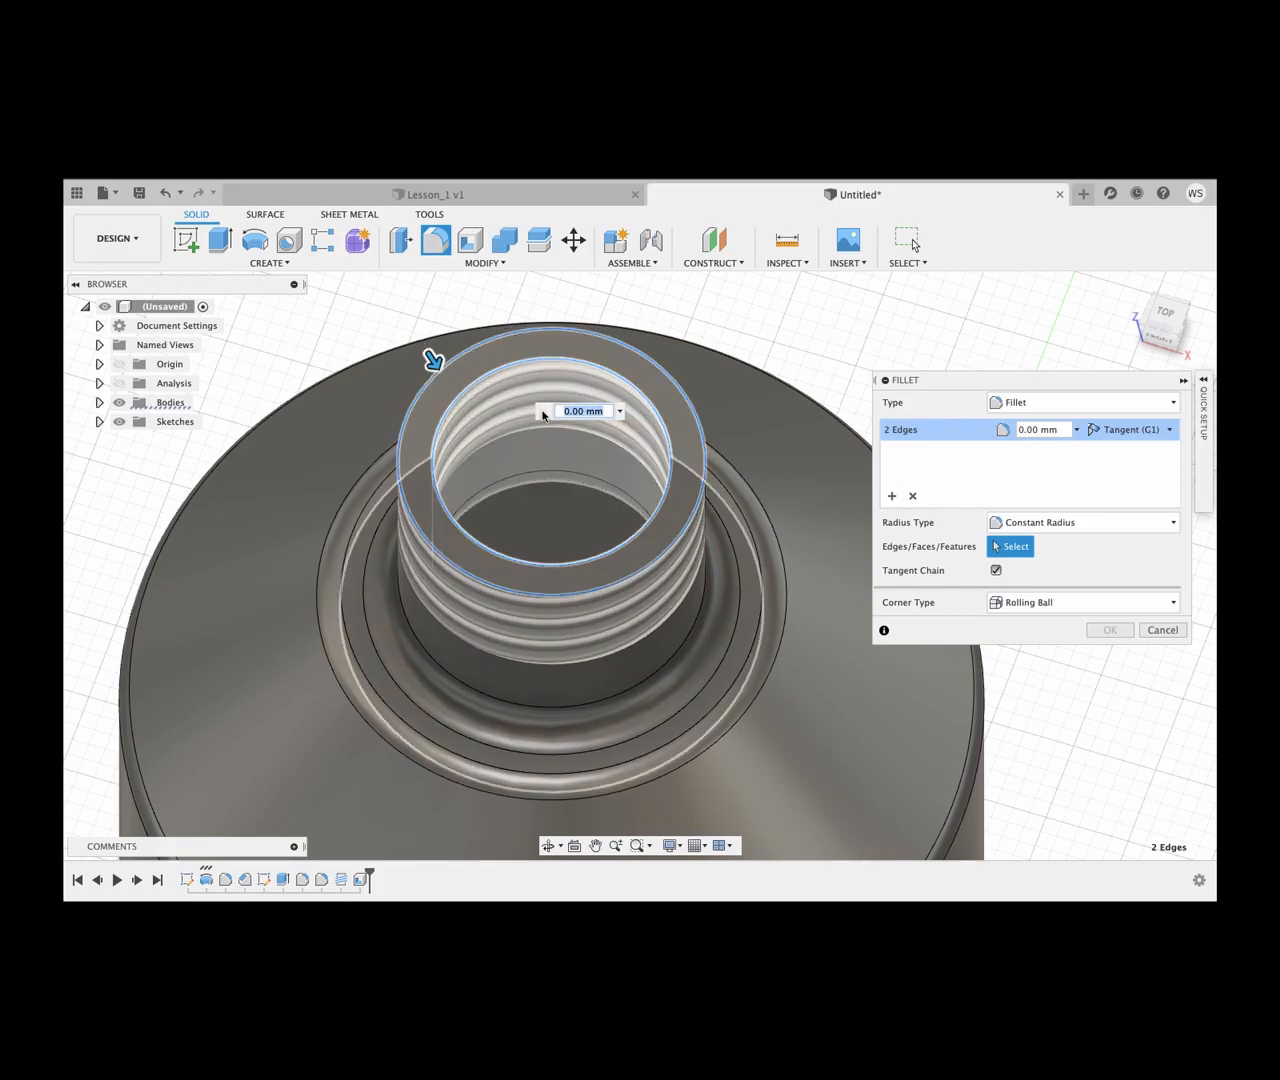
type("1")
key("Return")
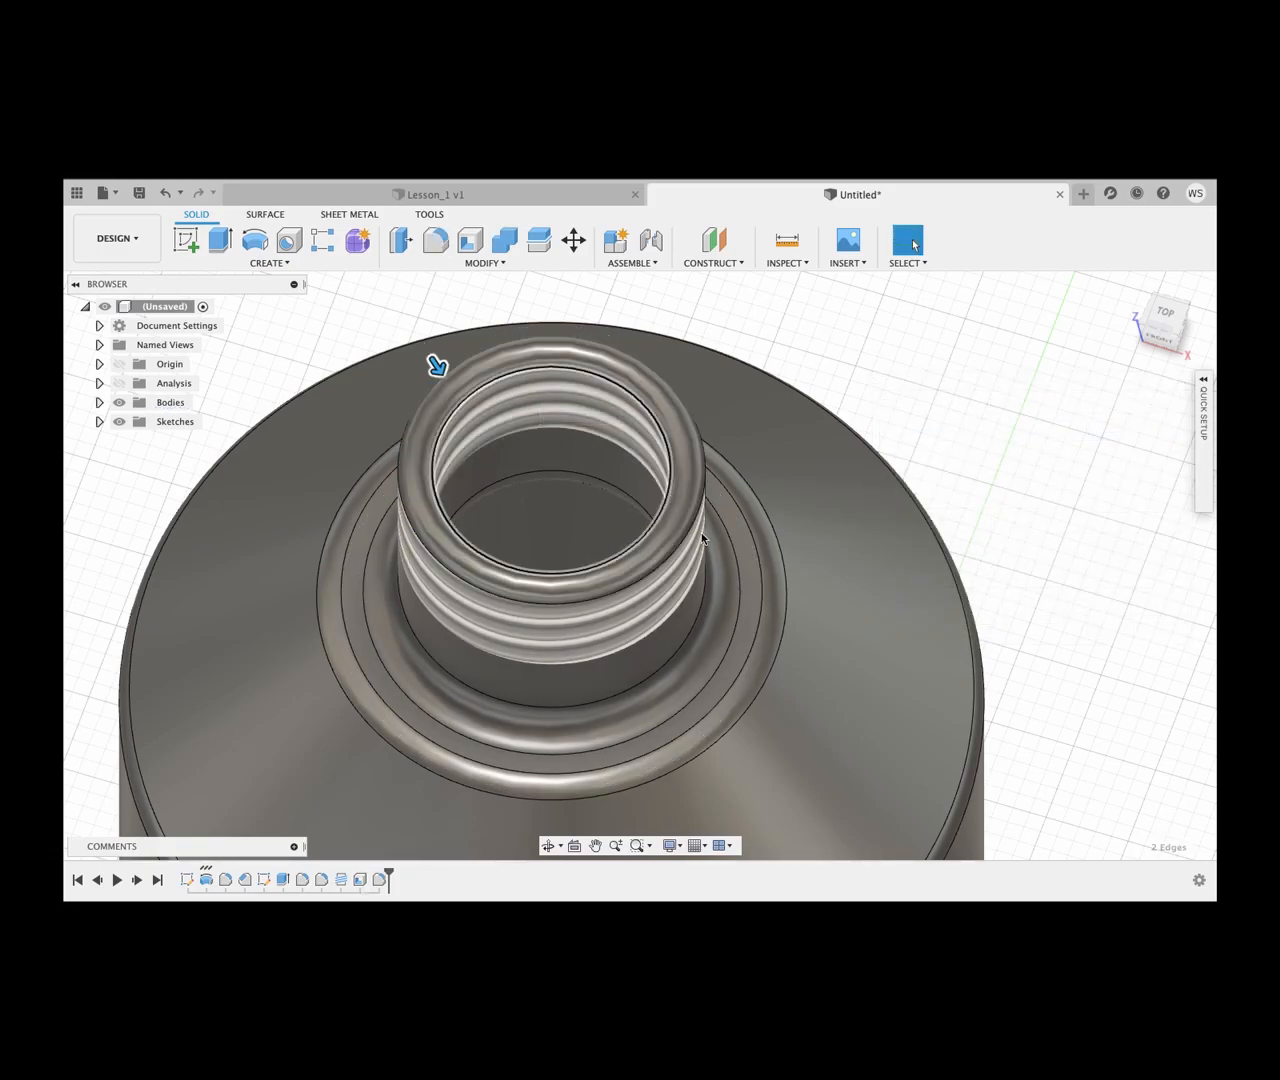
Step: Apply the Glass - Heavy Color (Blue) appearance from the Color Density glass library to the bottle body
middle_click_drag(746, 558, 883, 506, "shift")
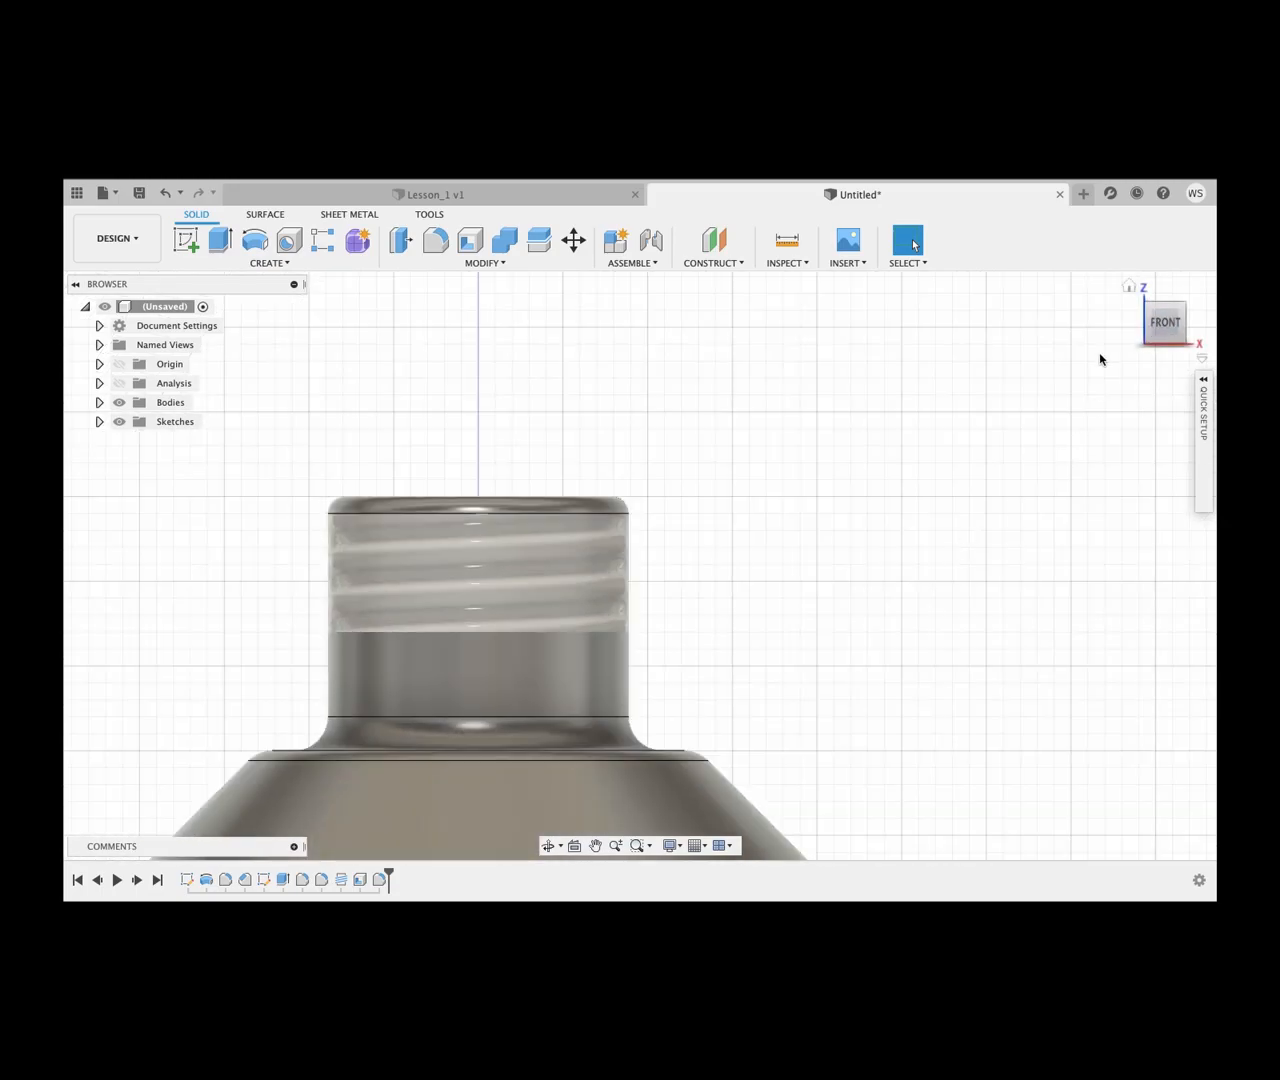
scroll(896, 557, "up", 3)
scroll(896, 559, "down", 5)
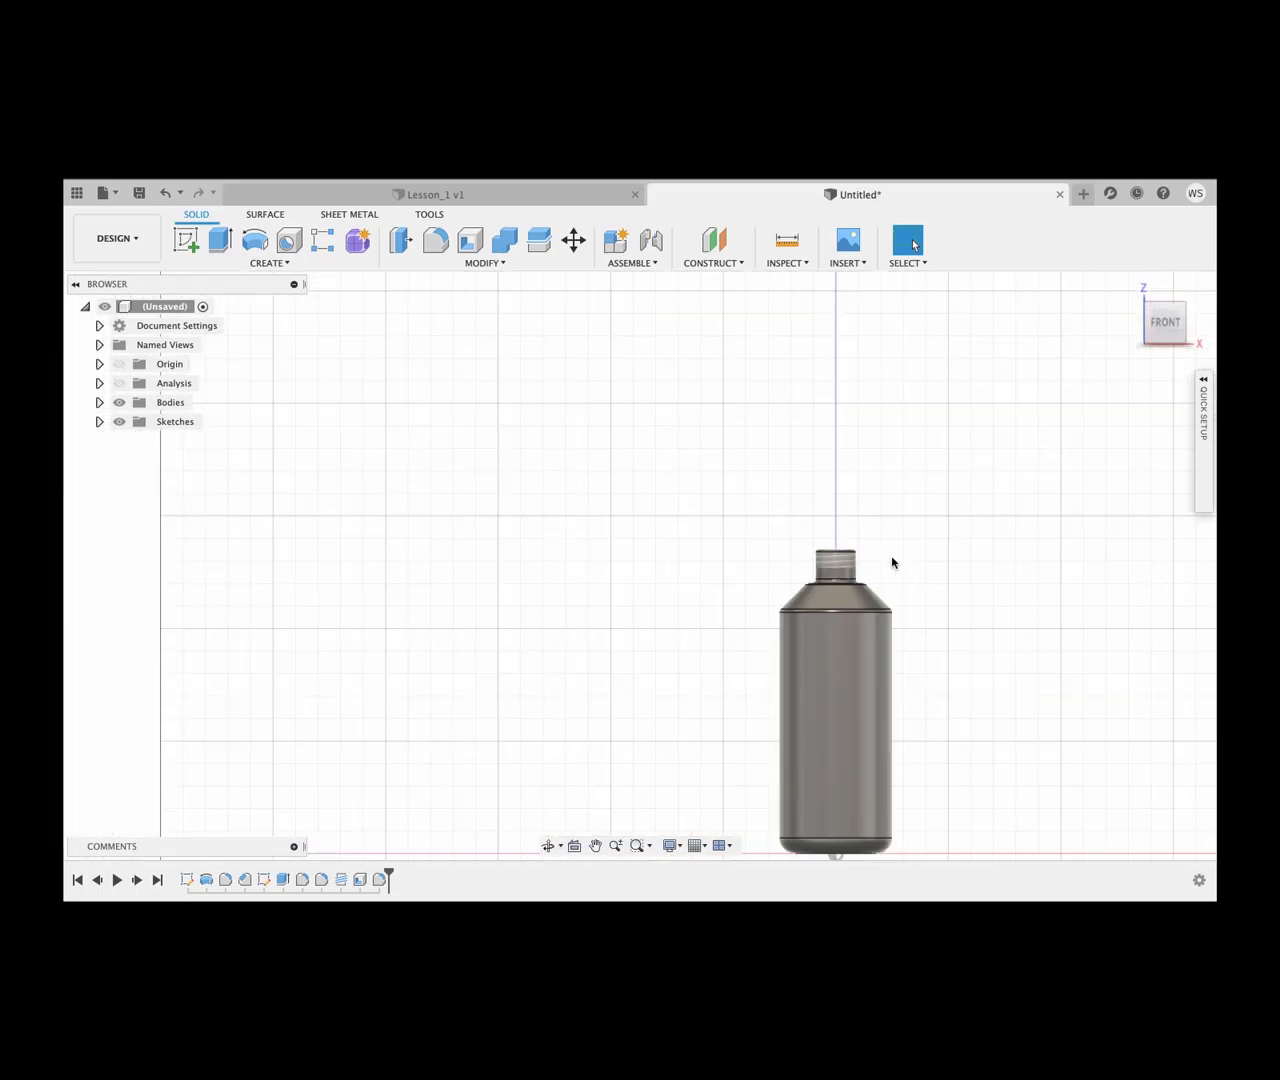
middle_click_drag(903, 660, 673, 541)
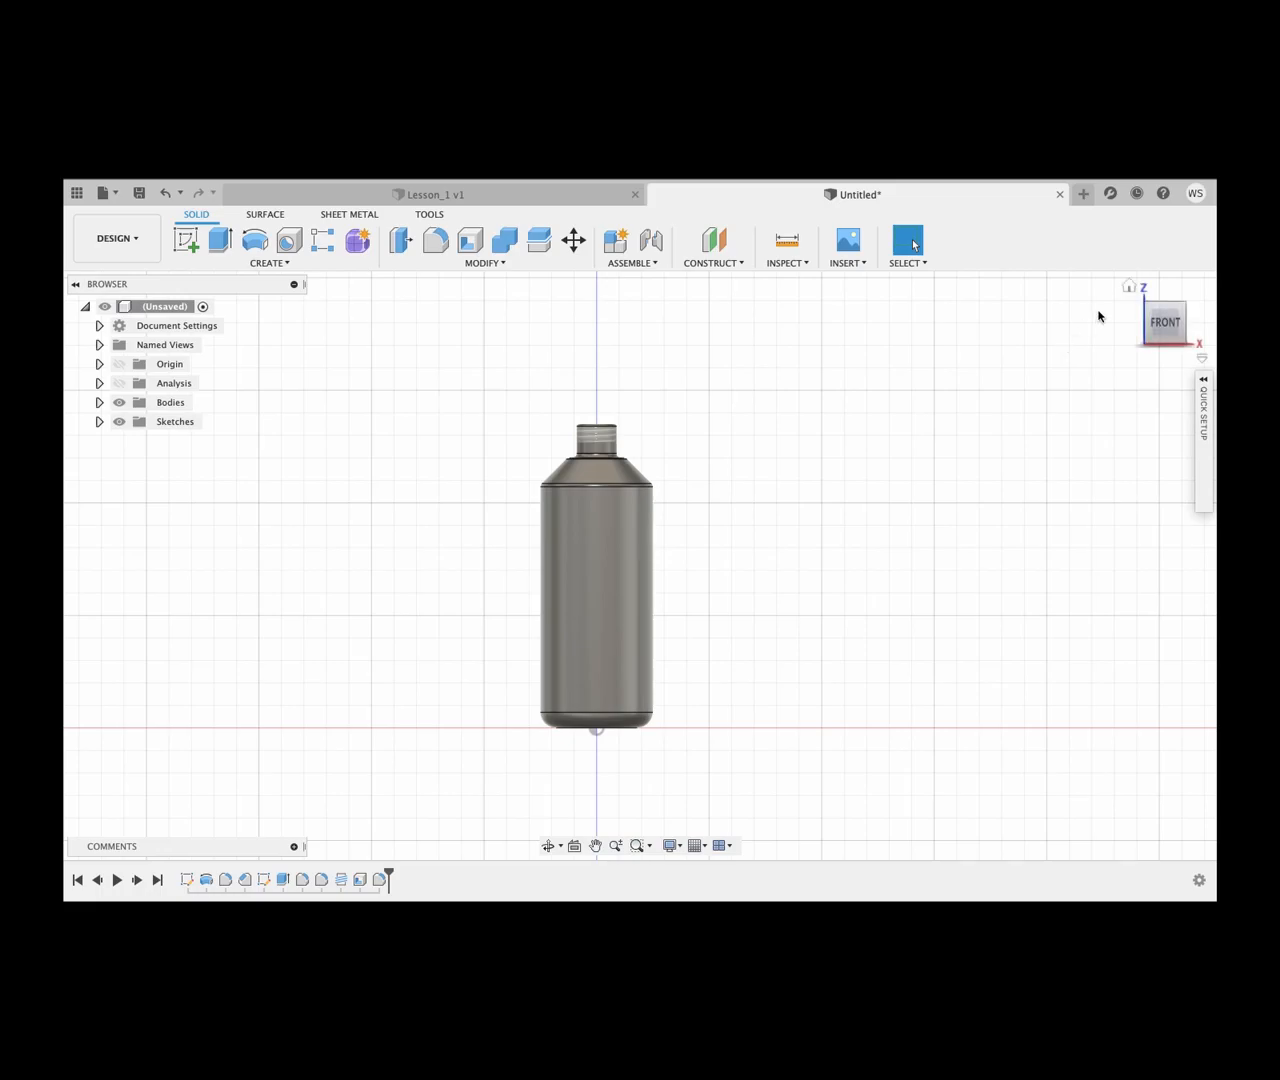
scroll(1100, 312, "up", 1)
left_click(1127, 289)
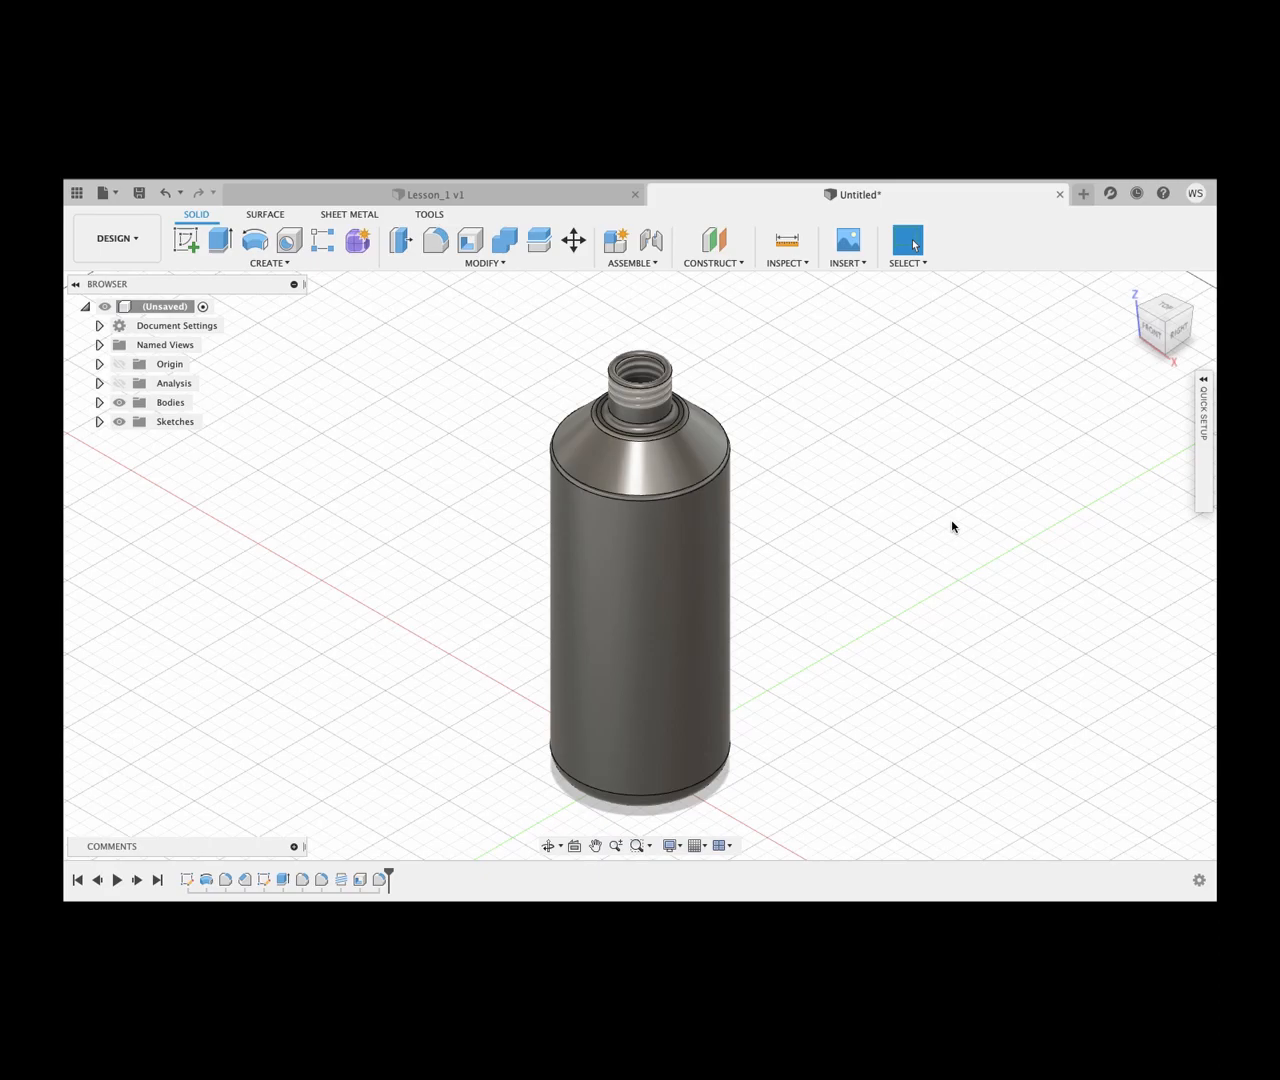
key("a")
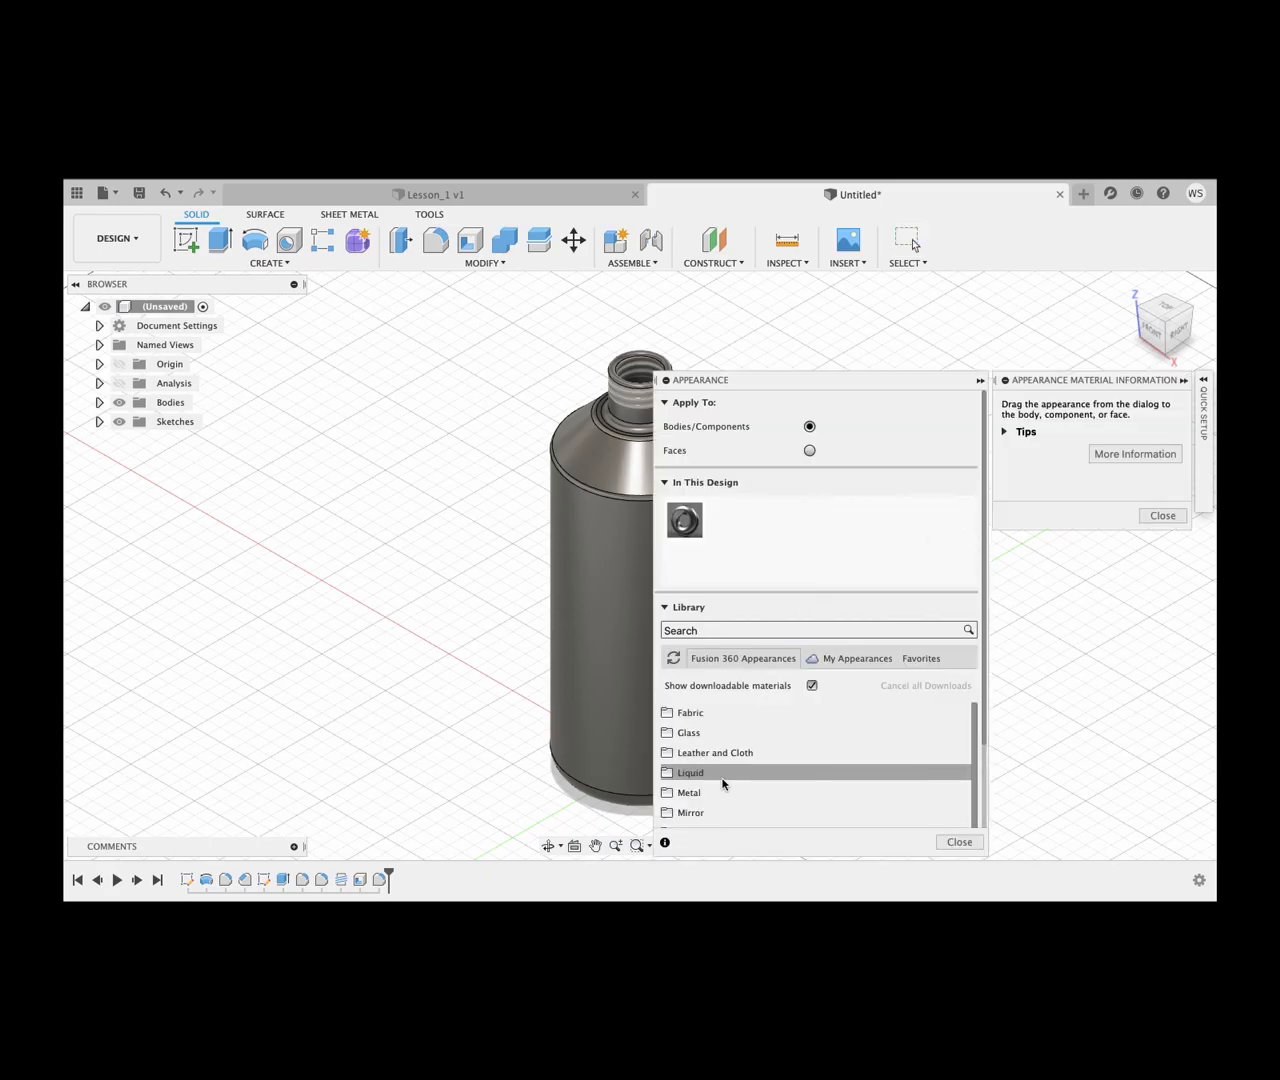
left_click(700, 733)
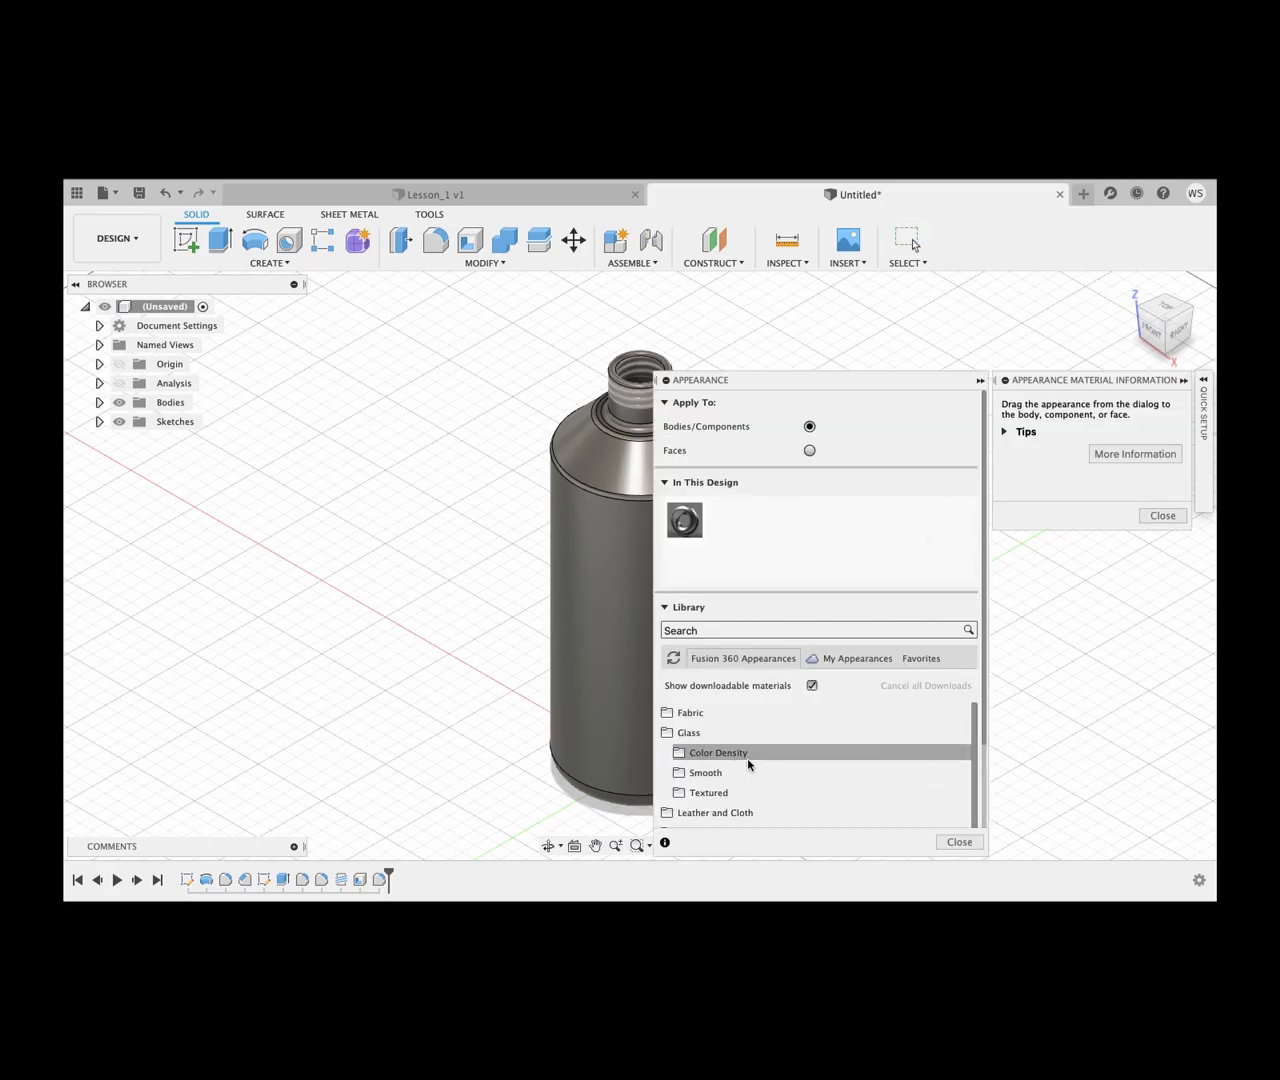
left_click(744, 761)
scroll(735, 790, "down", 1)
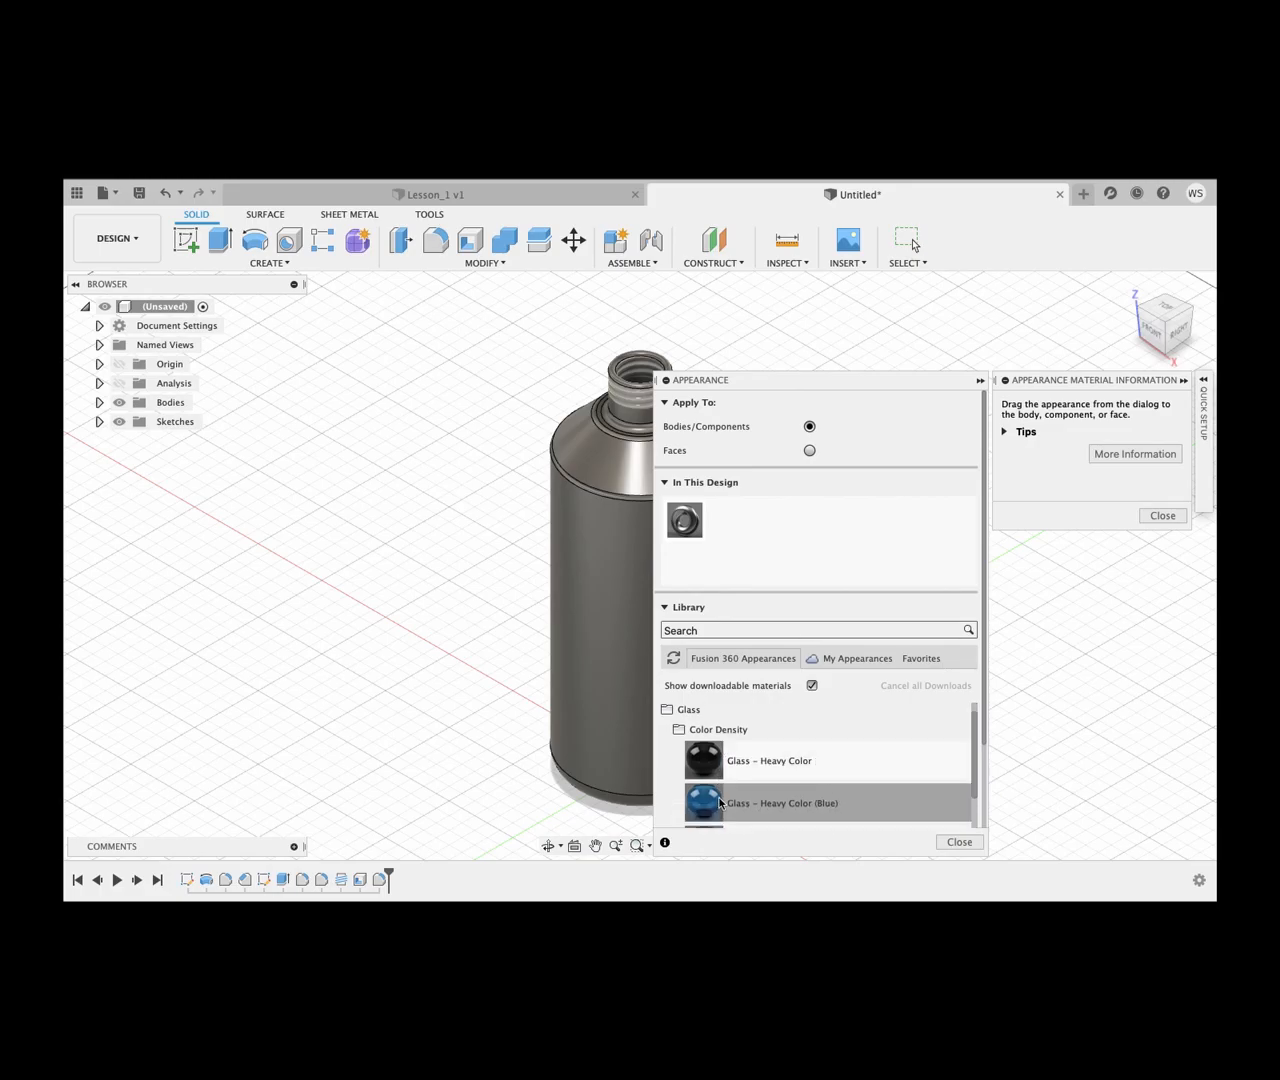
left_click_drag(716, 806, 560, 720)
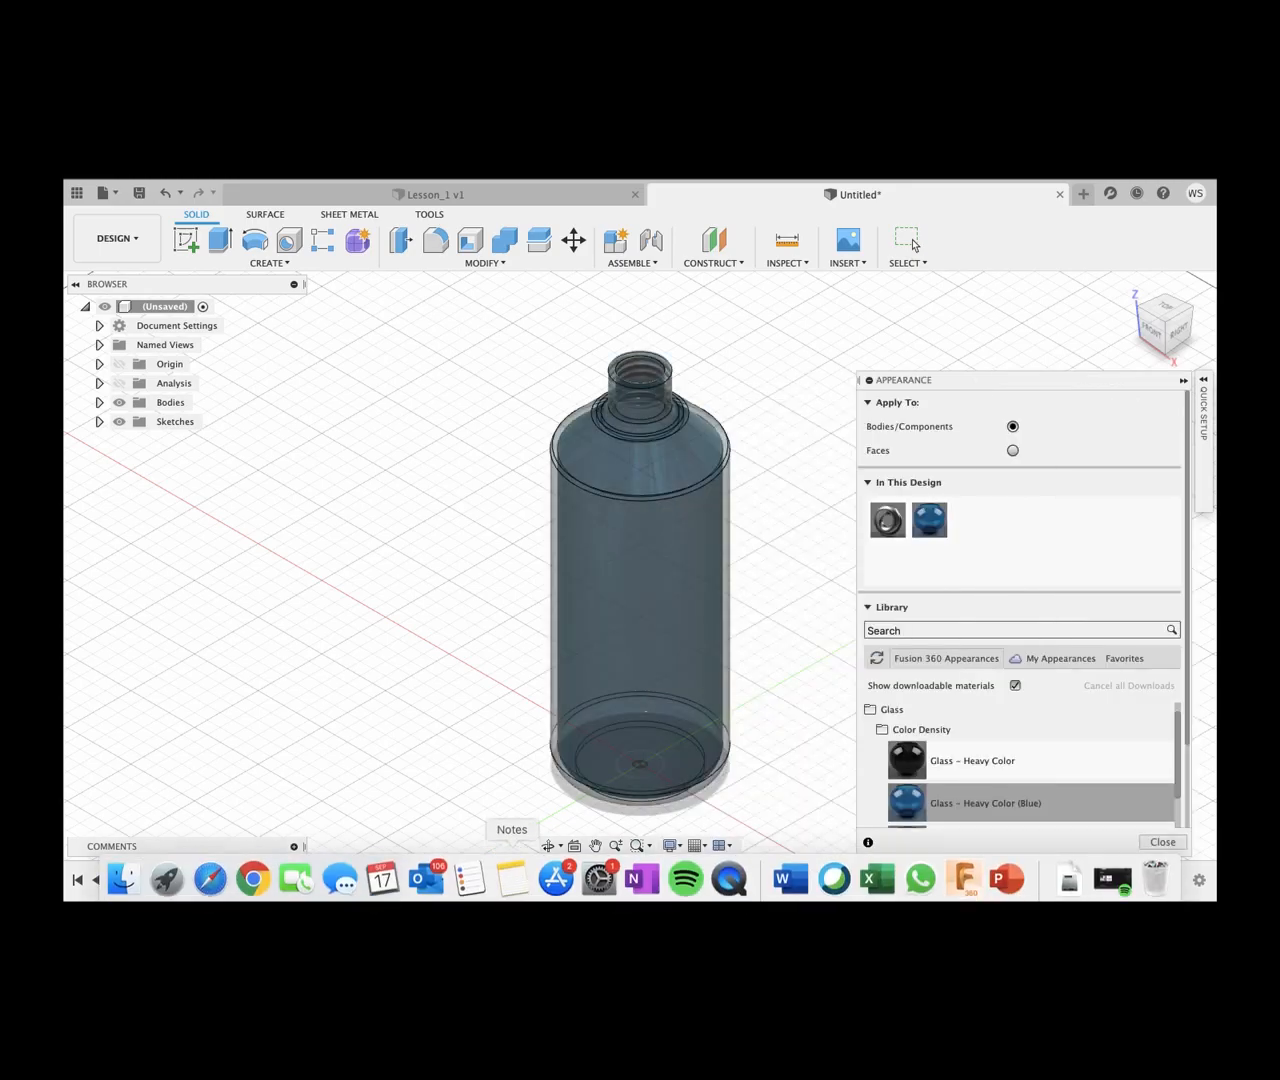
left_click(1162, 842)
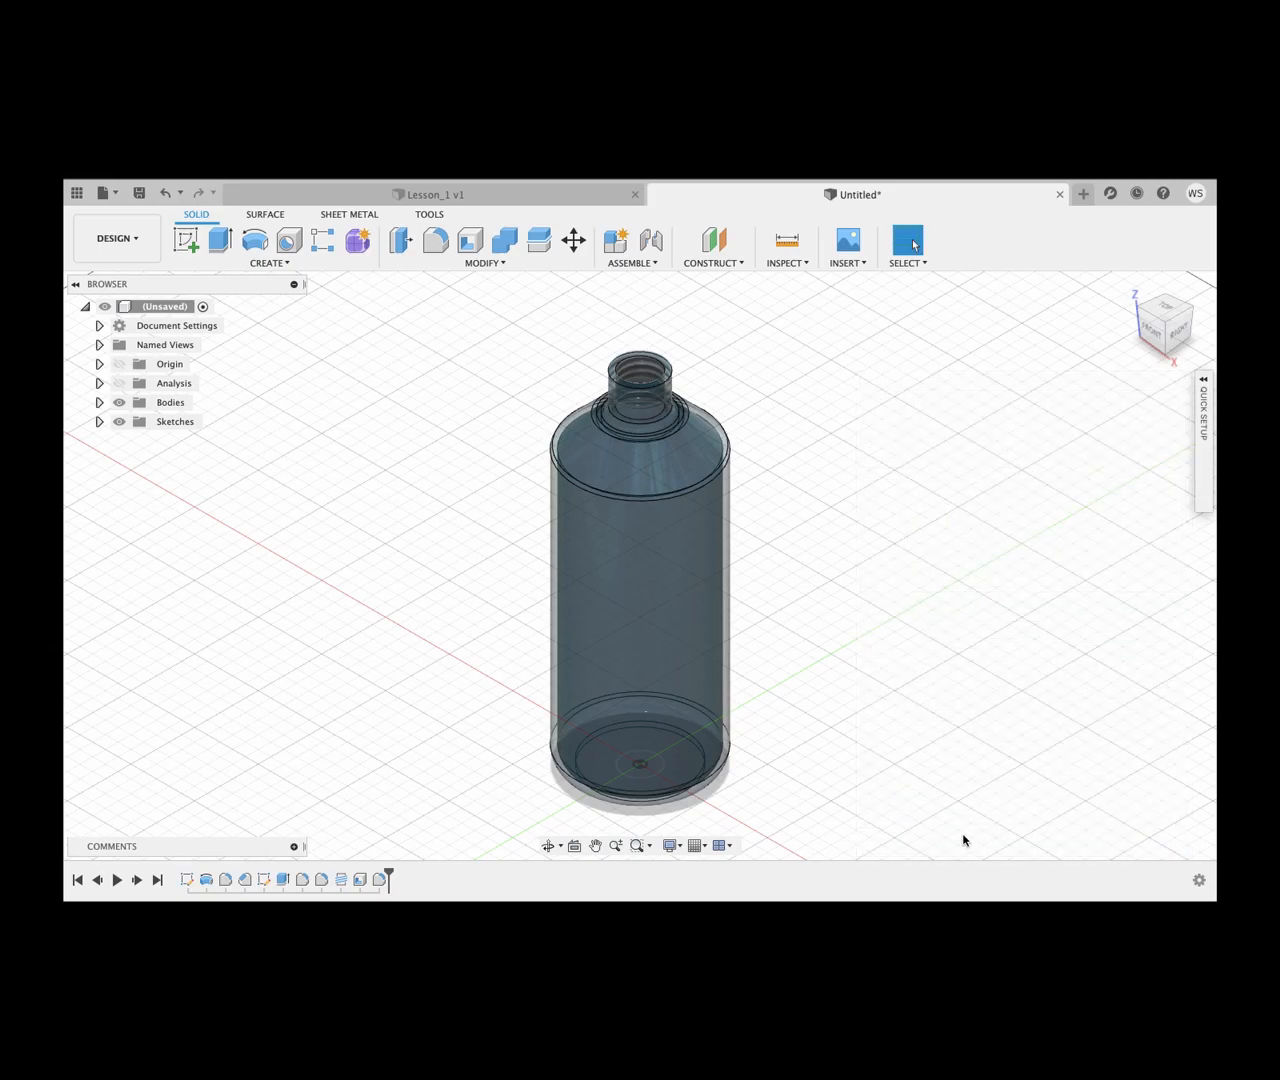
Step: Save the design as "Lesson_2 Bottle" in the WPS_FusionLesson project
middle_click_drag(914, 808, 926, 780, "shift")
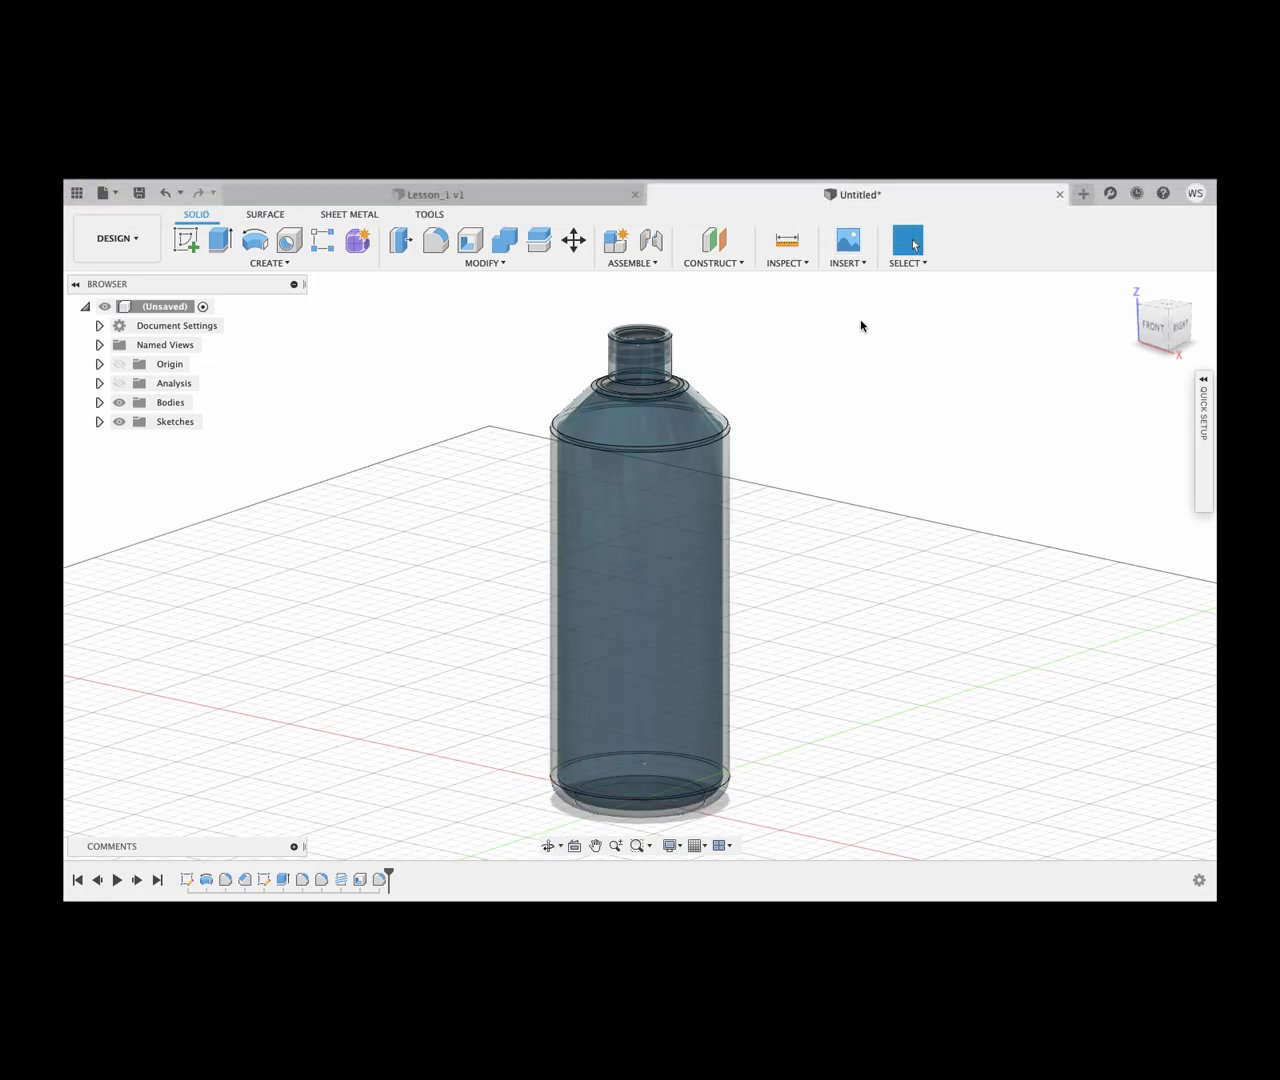
key("ctrl+s")
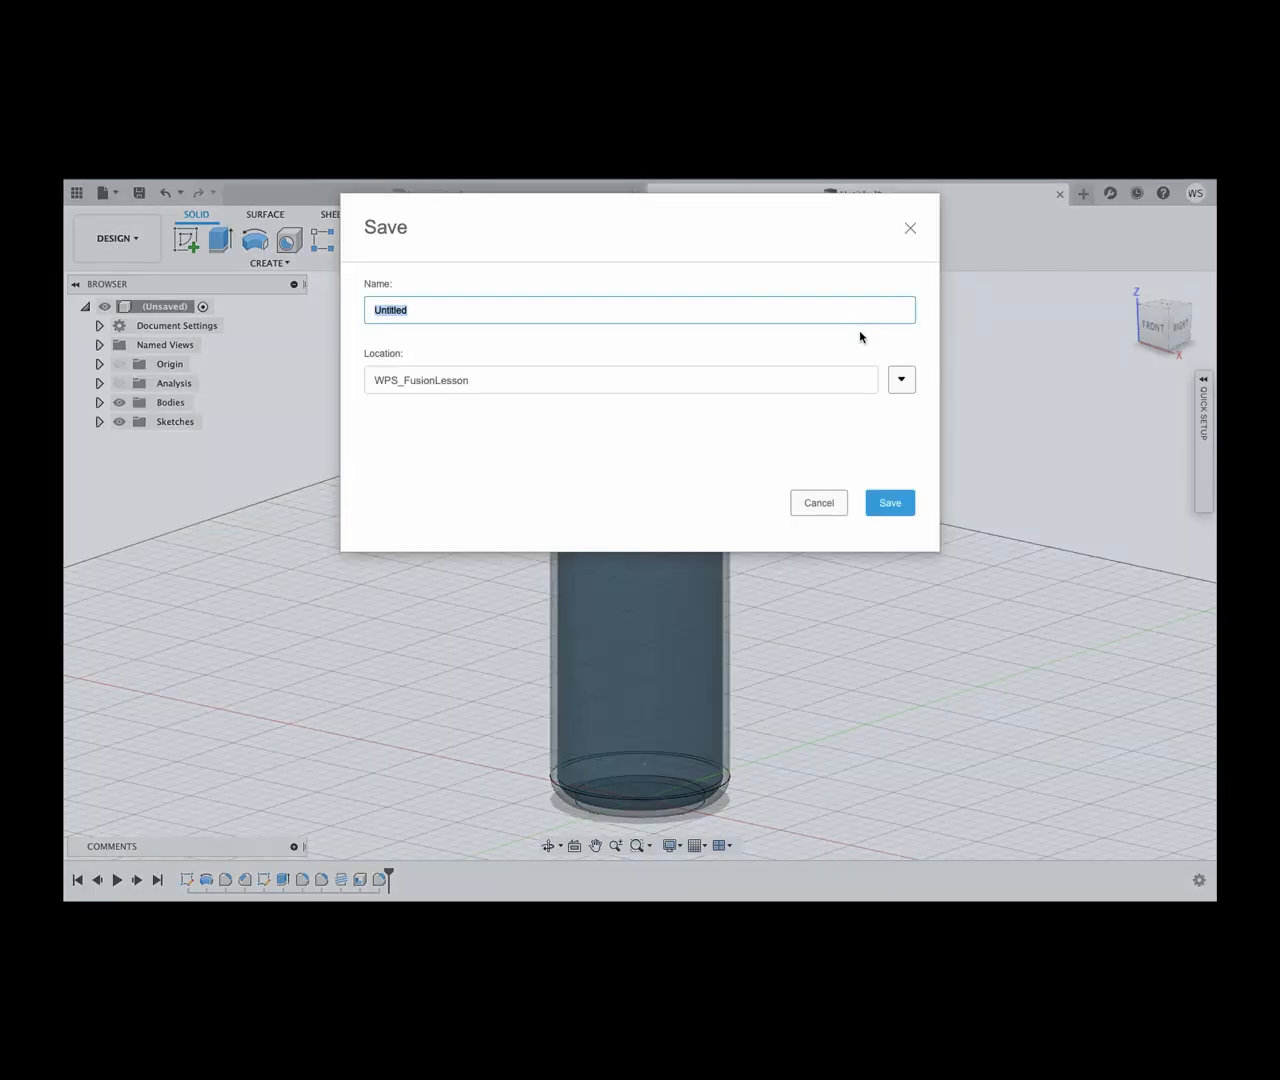
left_click(901, 379)
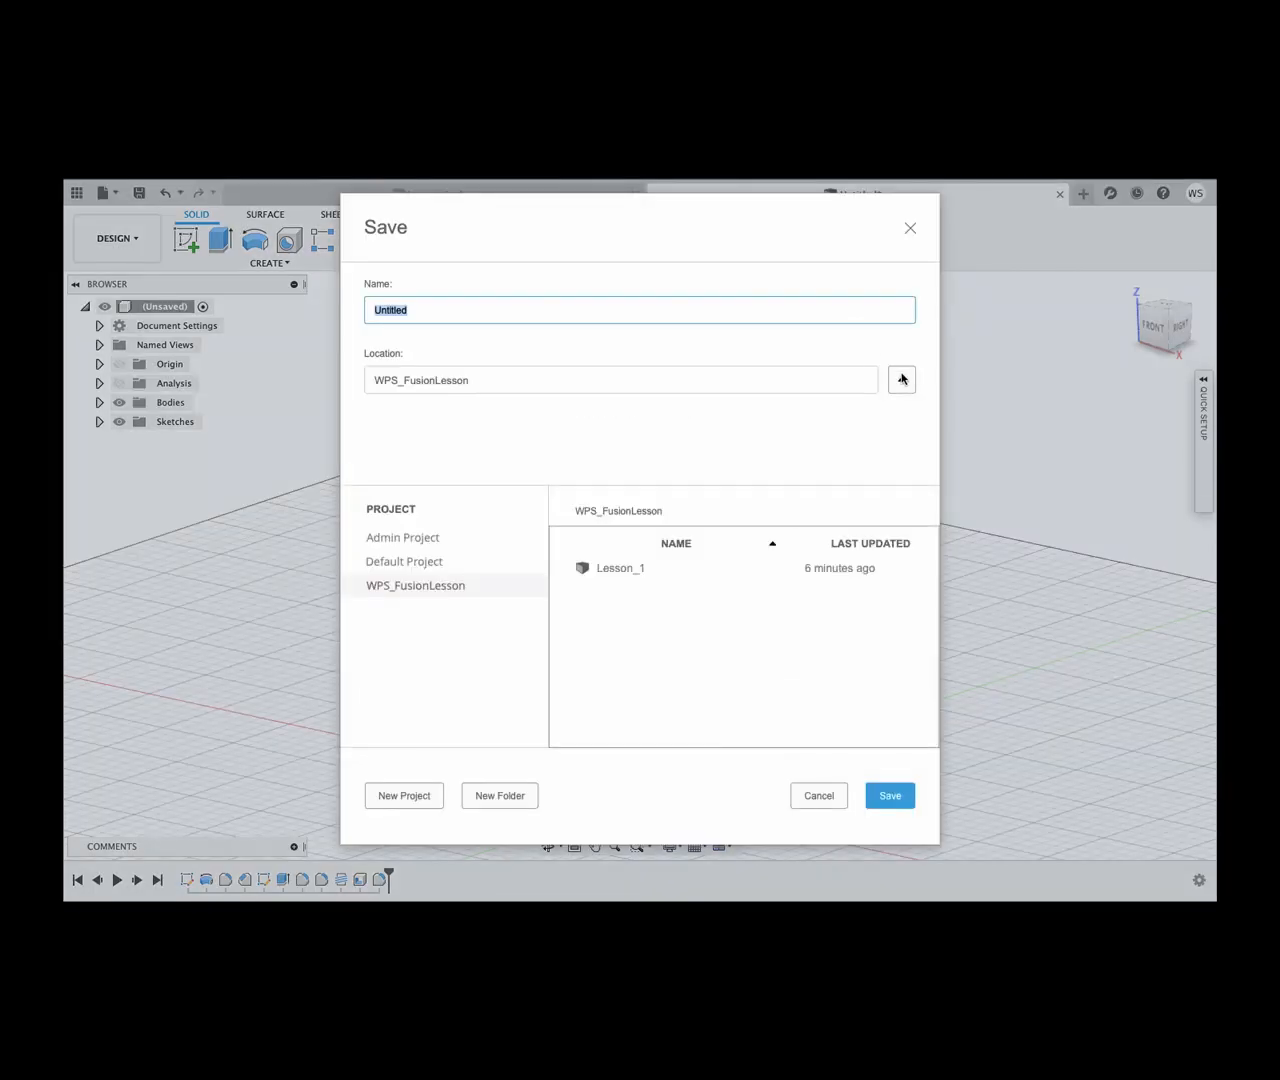
type("Lesson_2 Bottle")
left_click(890, 797)
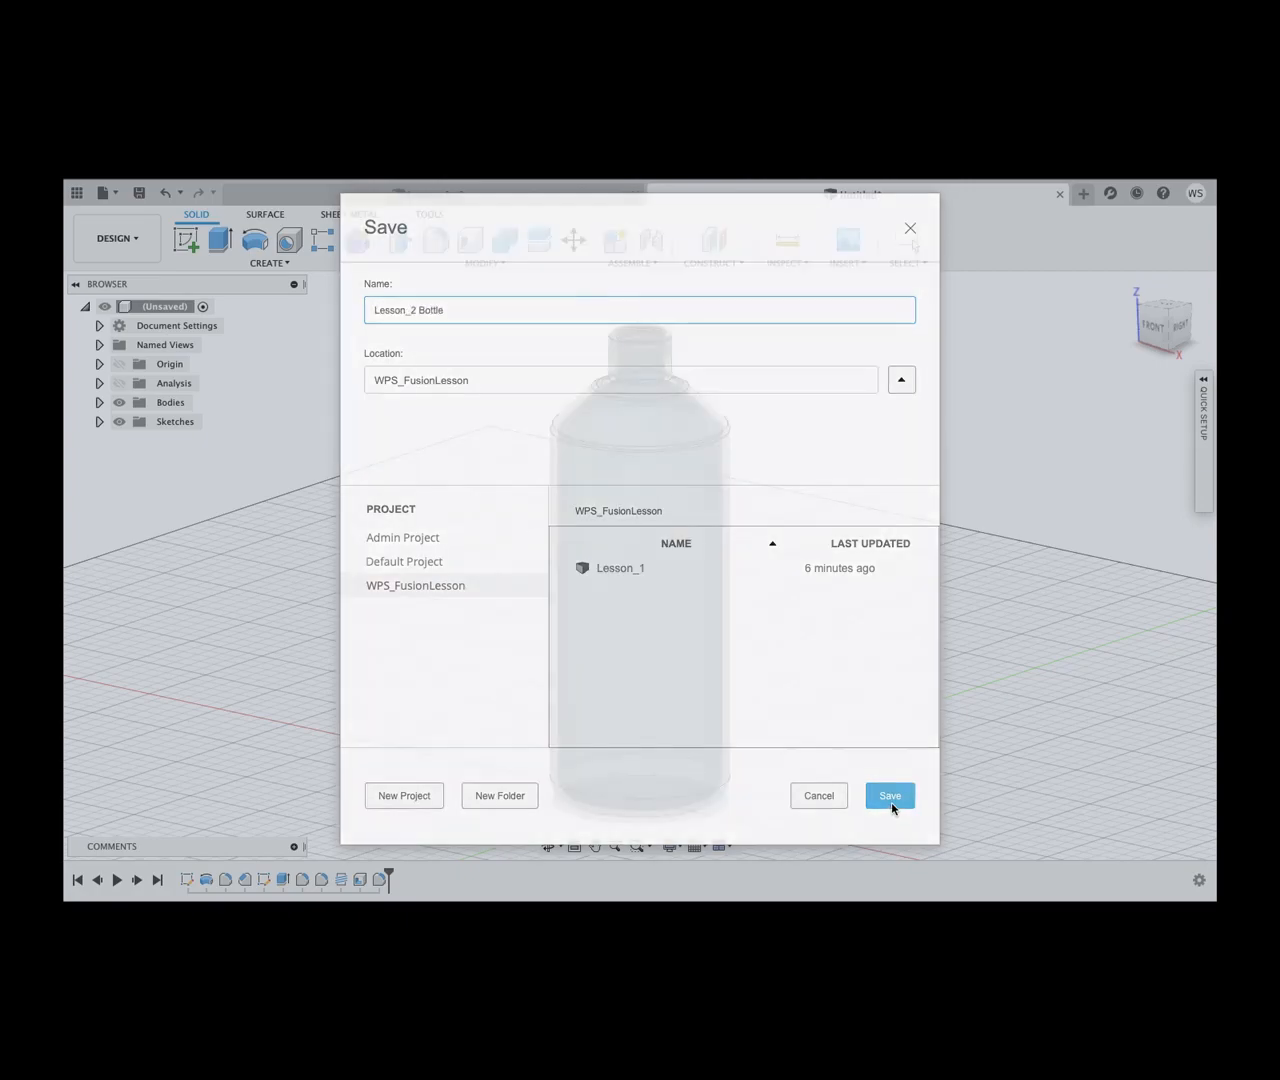
mouse_move(940, 184)
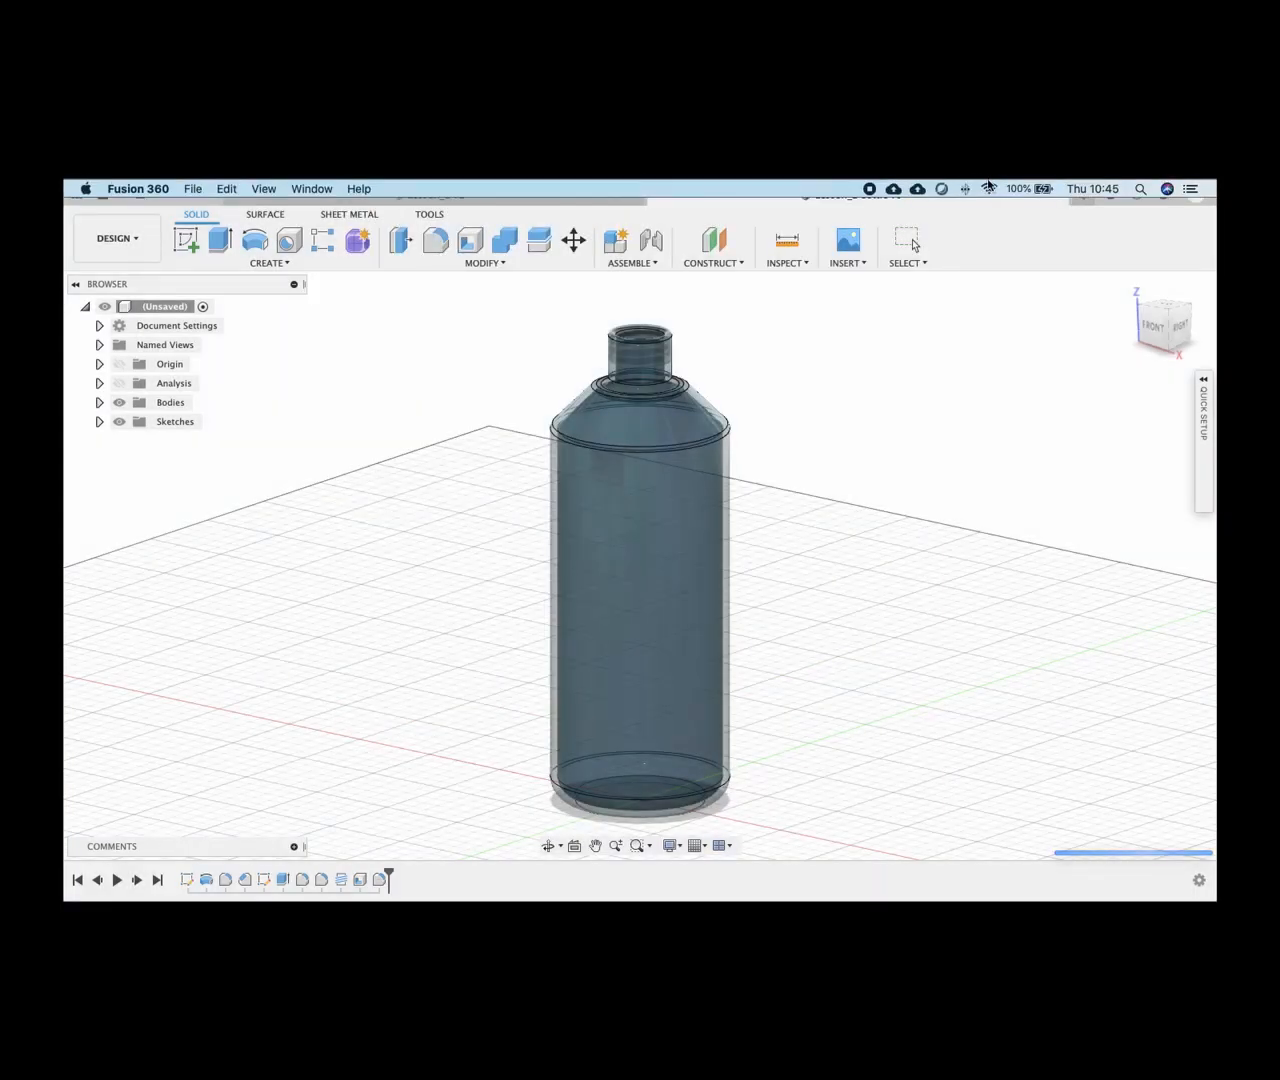